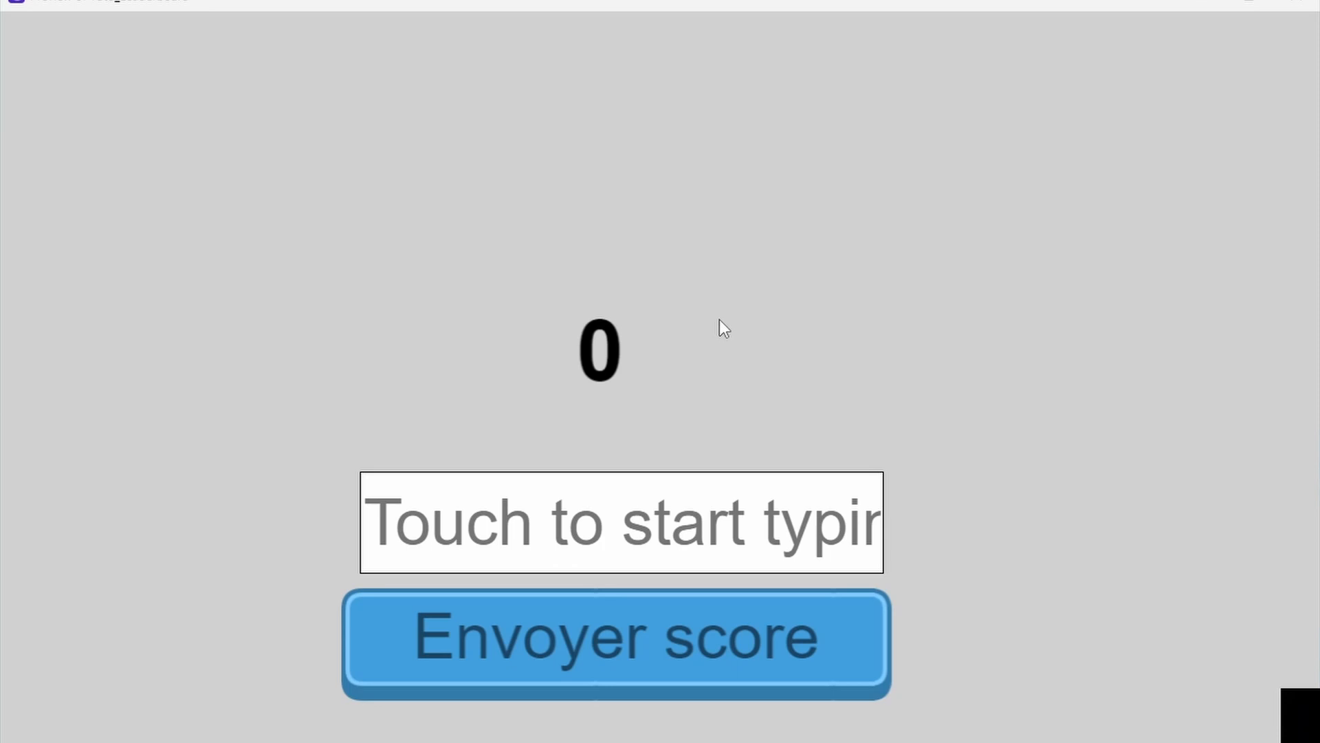
# Raise the score to 15 in the running game, submit it to the leaderboard and close the high-score table
pyautogui.click(736, 331)
pyautogui.click(736, 331)
pyautogui.click(736, 332)
pyautogui.click(736, 331)
pyautogui.click(763, 340)
pyautogui.click(791, 348)
pyautogui.click(819, 356)
pyautogui.click(819, 357)
pyautogui.click(819, 359)
pyautogui.click(819, 360)
pyautogui.click(818, 364)
pyautogui.click(815, 372)
pyautogui.click(814, 378)
pyautogui.click(836, 364)
pyautogui.click(860, 346)
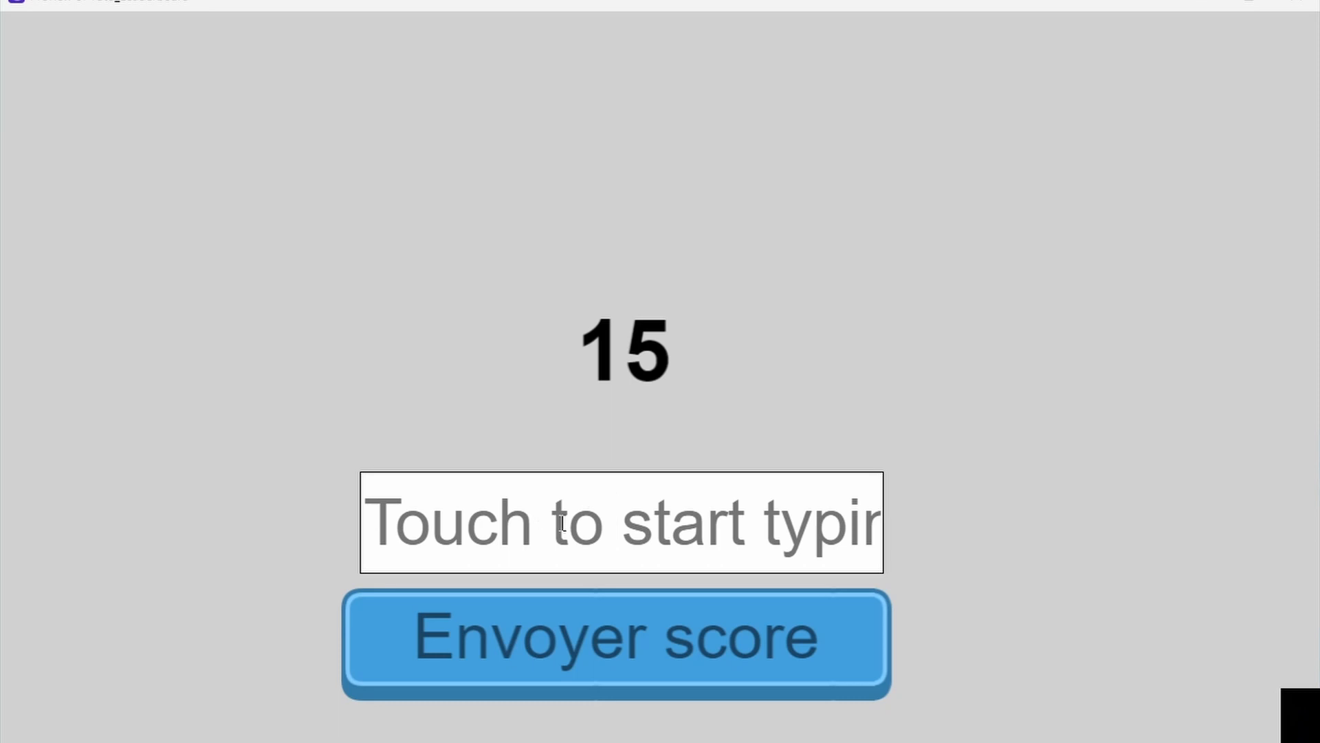
pyautogui.click(590, 679)
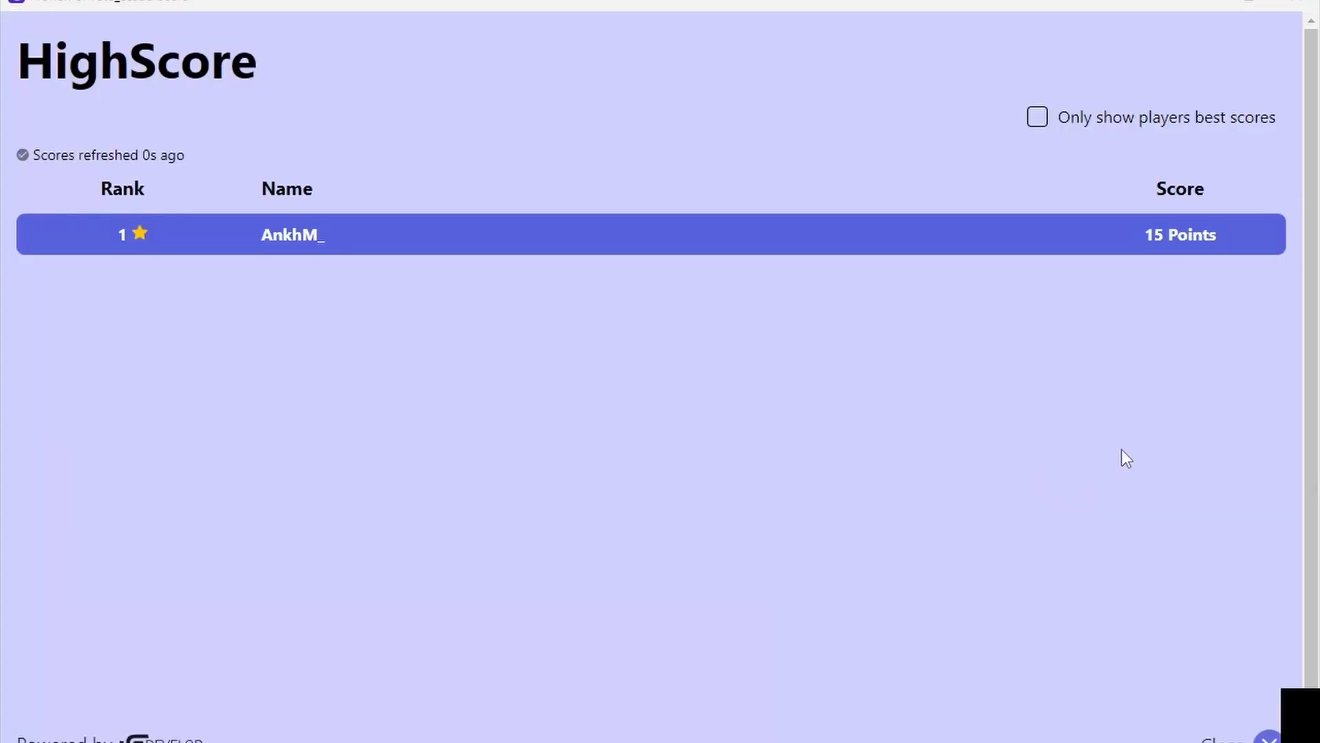
pyautogui.click(1267, 737)
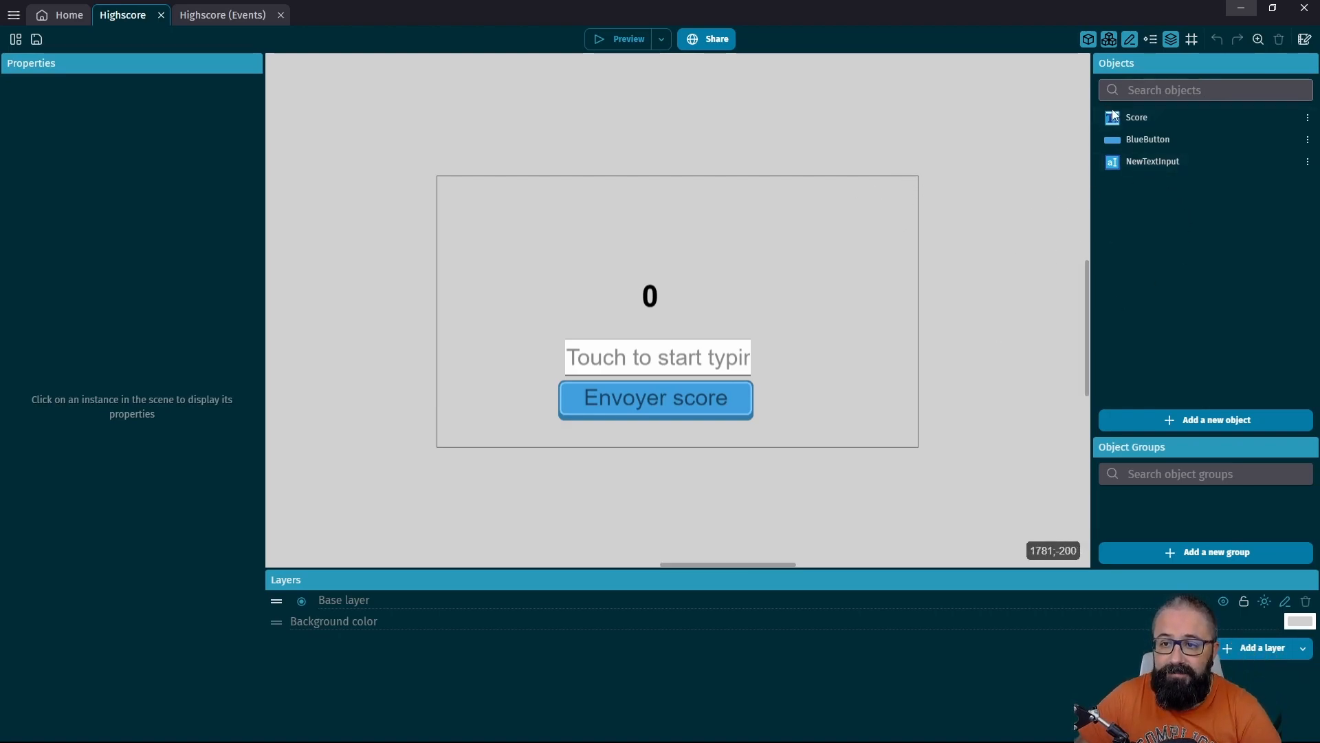
# Rename the Score text object to txt_Score
pyautogui.click(1153, 118)
pyautogui.click(649, 295)
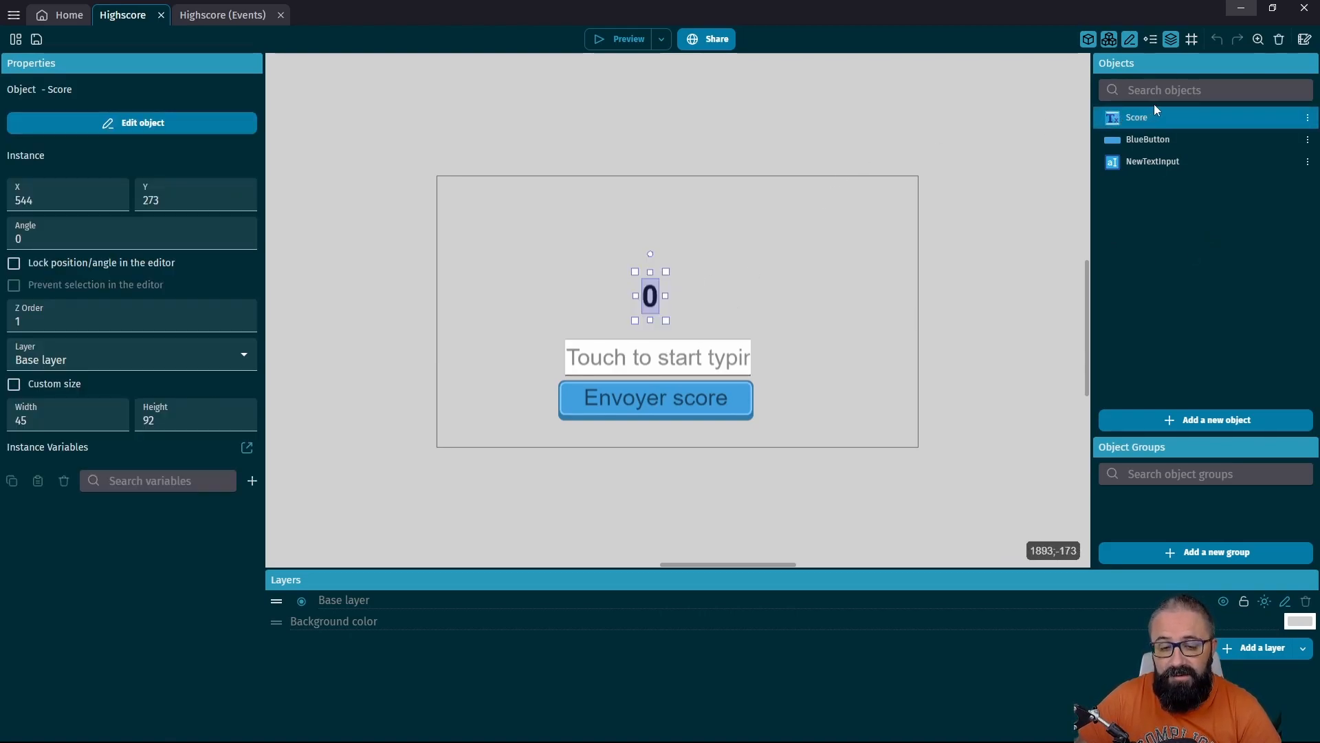
pyautogui.click(1143, 119)
pyautogui.write('txt')
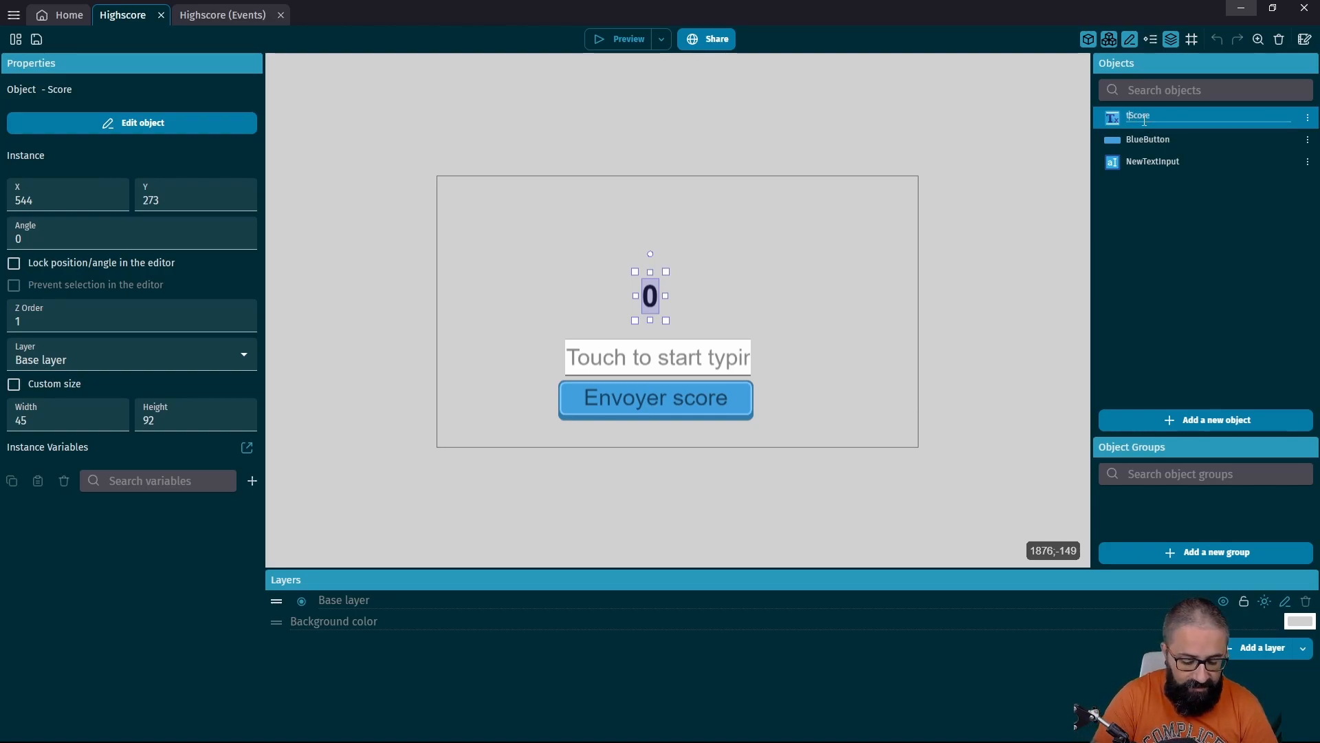
pyautogui.write('_')
pyautogui.press('Return')
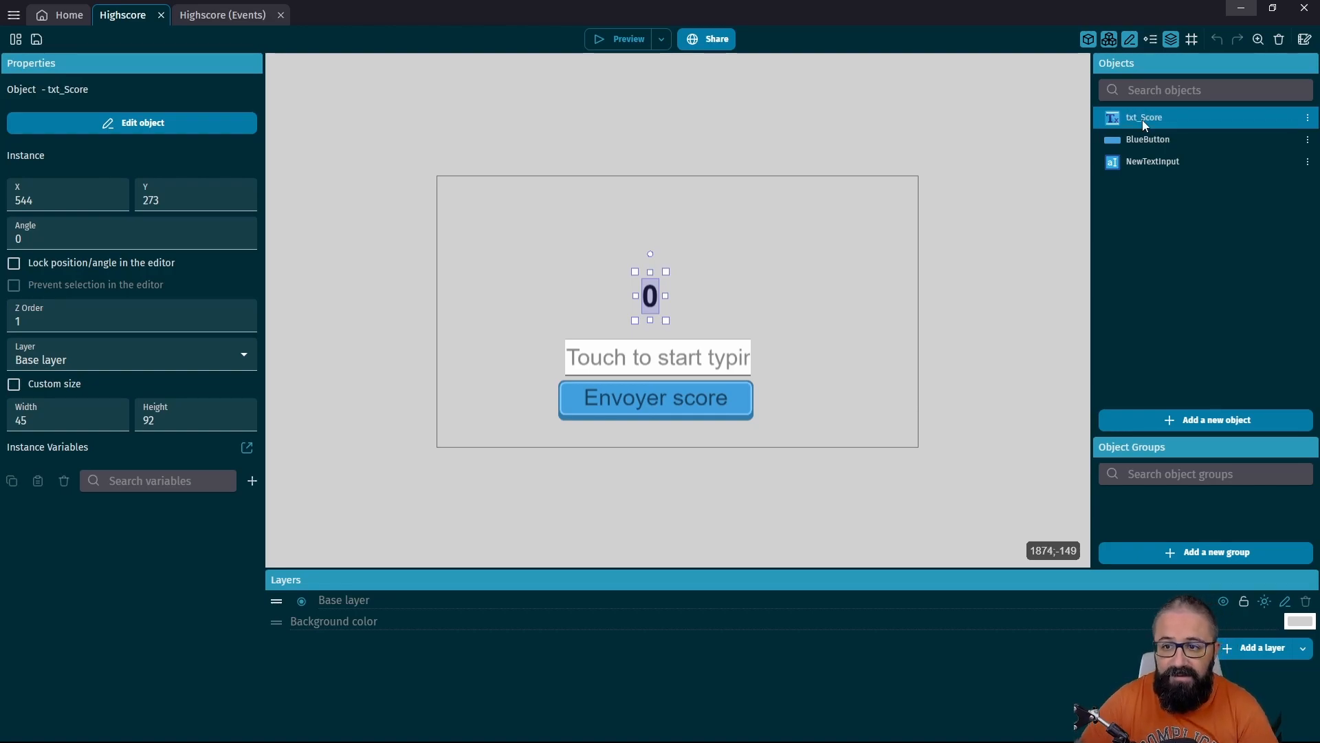
# Inspect the properties of the BlueButton and NewTextInput instances placed in the scene
pyautogui.click(1169, 138)
pyautogui.click(665, 407)
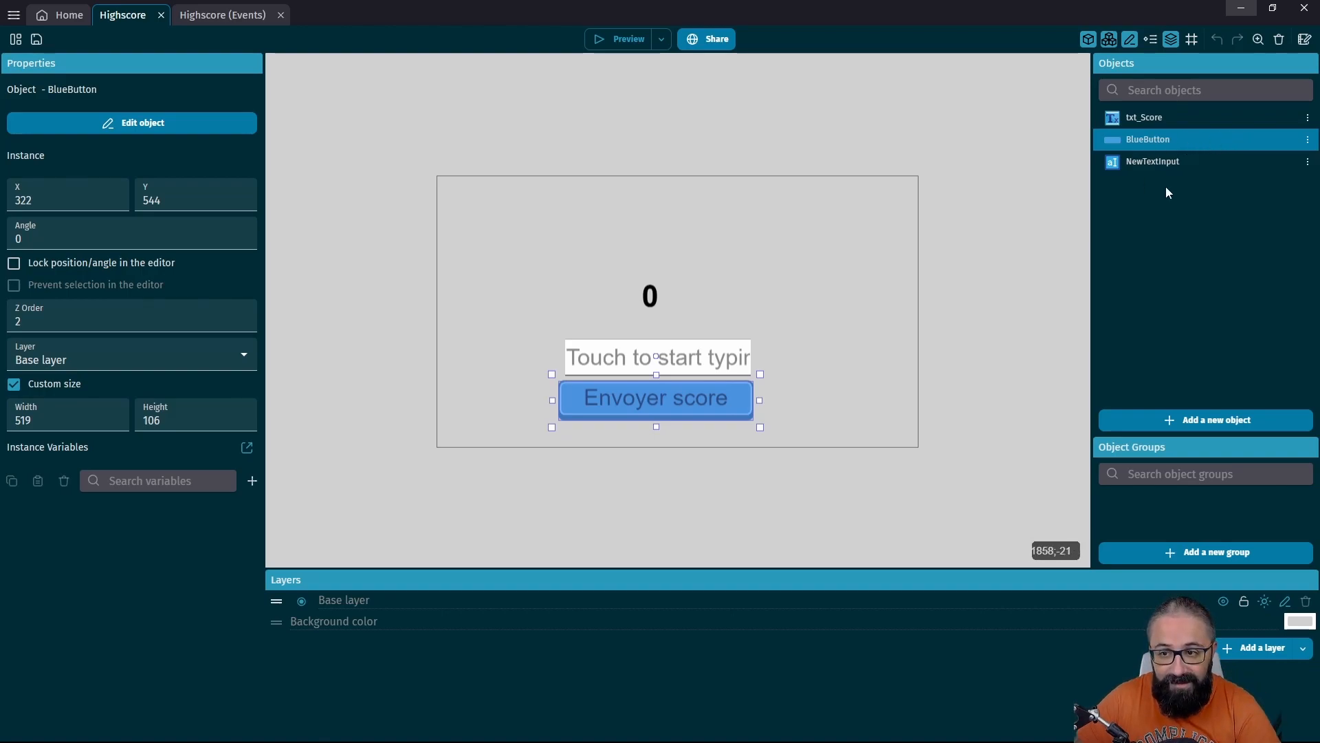
pyautogui.click(1172, 163)
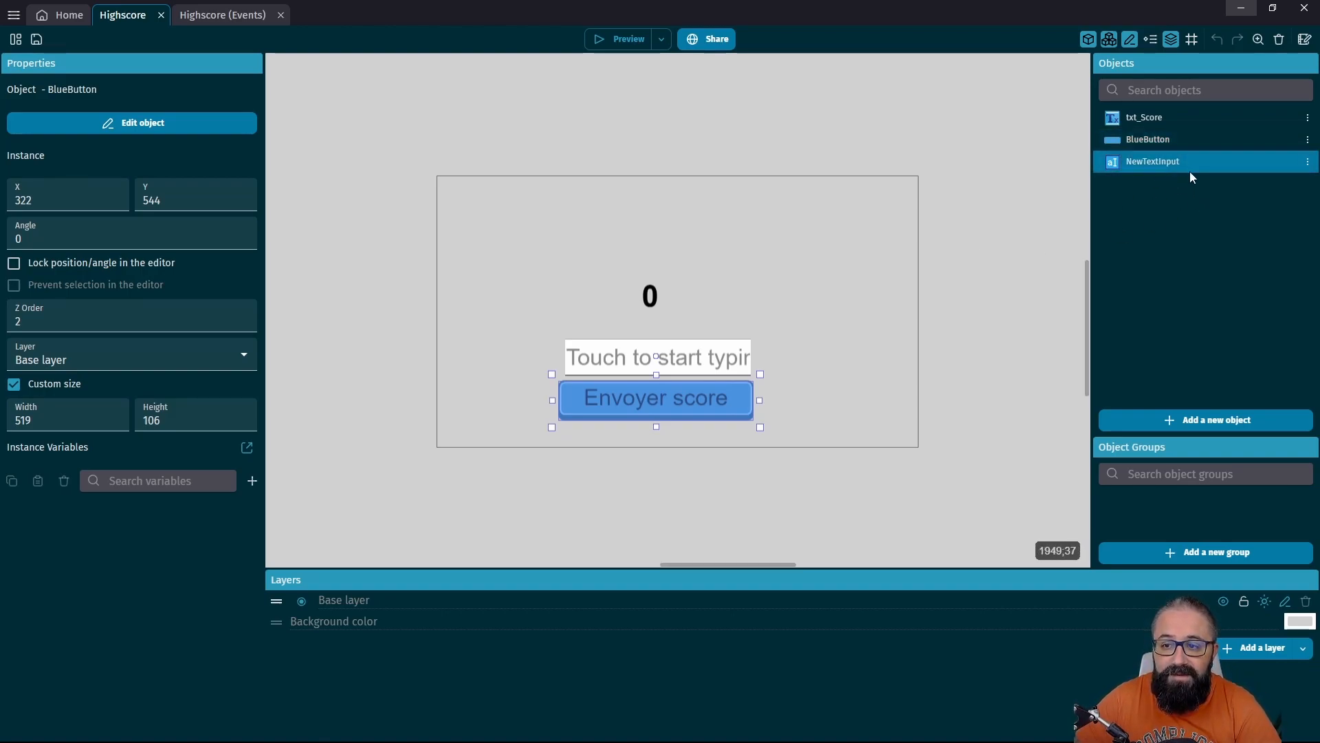
pyautogui.click(723, 358)
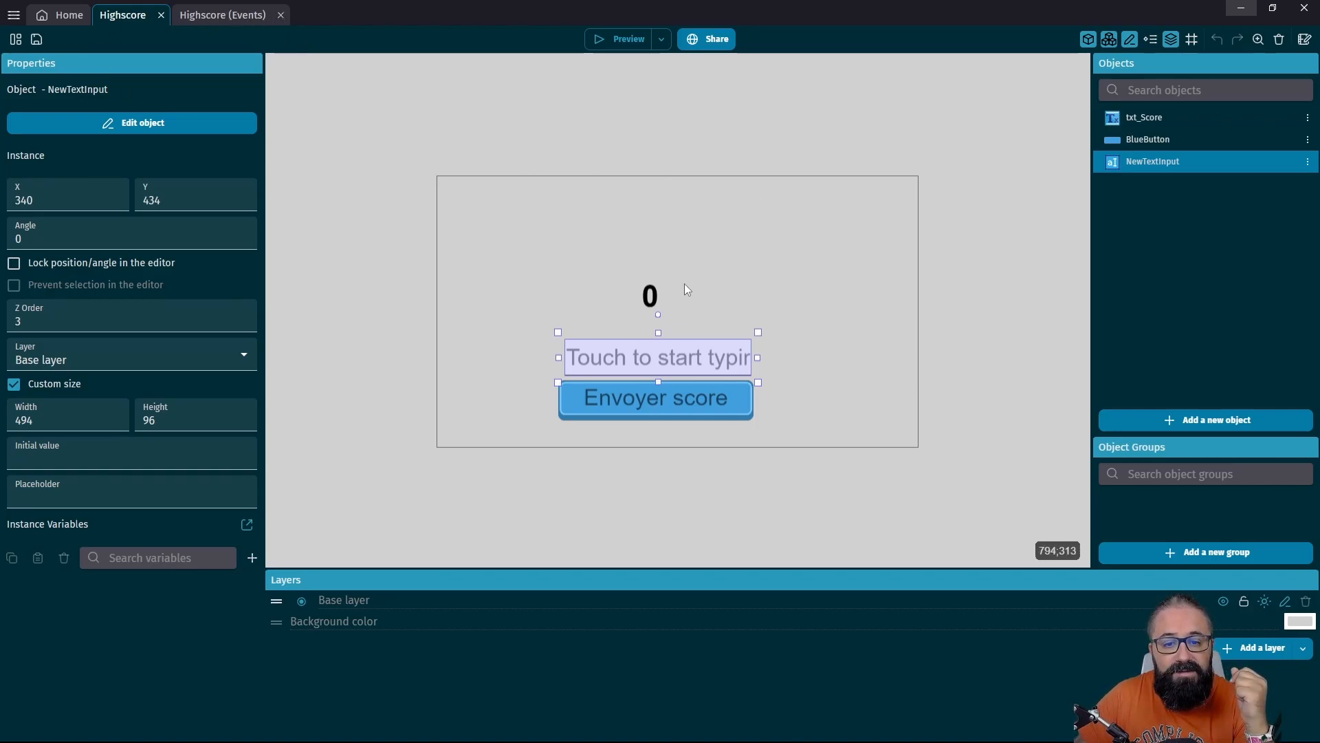
# Review the Highscore scene's key-released event and its actions on the Score variable and the txt_Score text
pyautogui.click(229, 19)
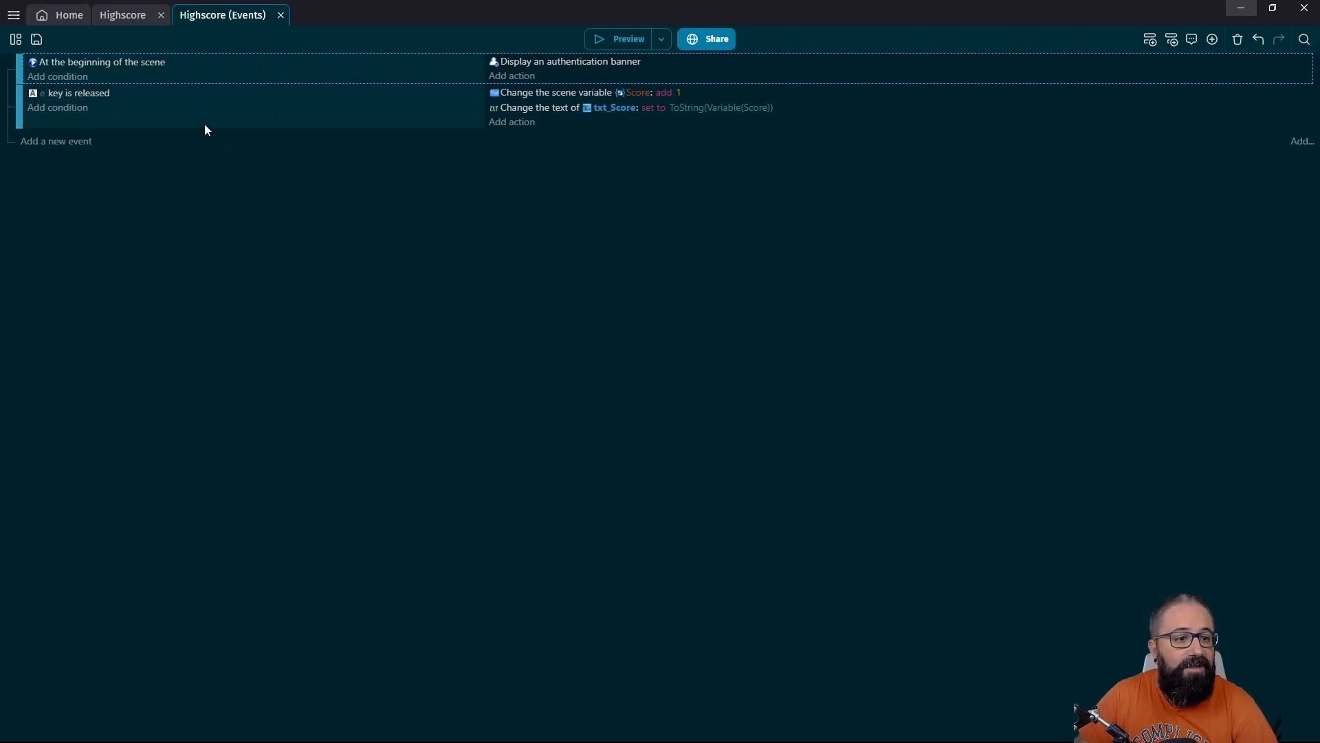
pyautogui.click(176, 126)
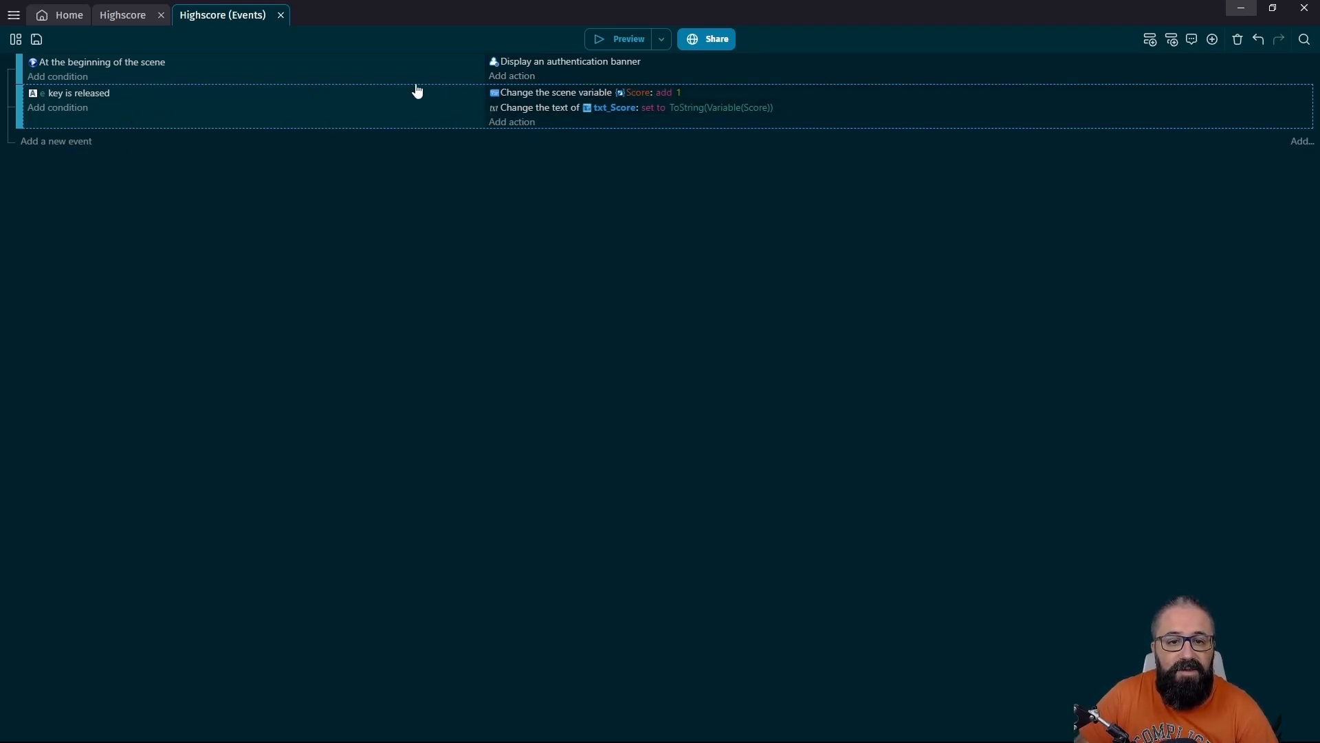
pyautogui.click(125, 14)
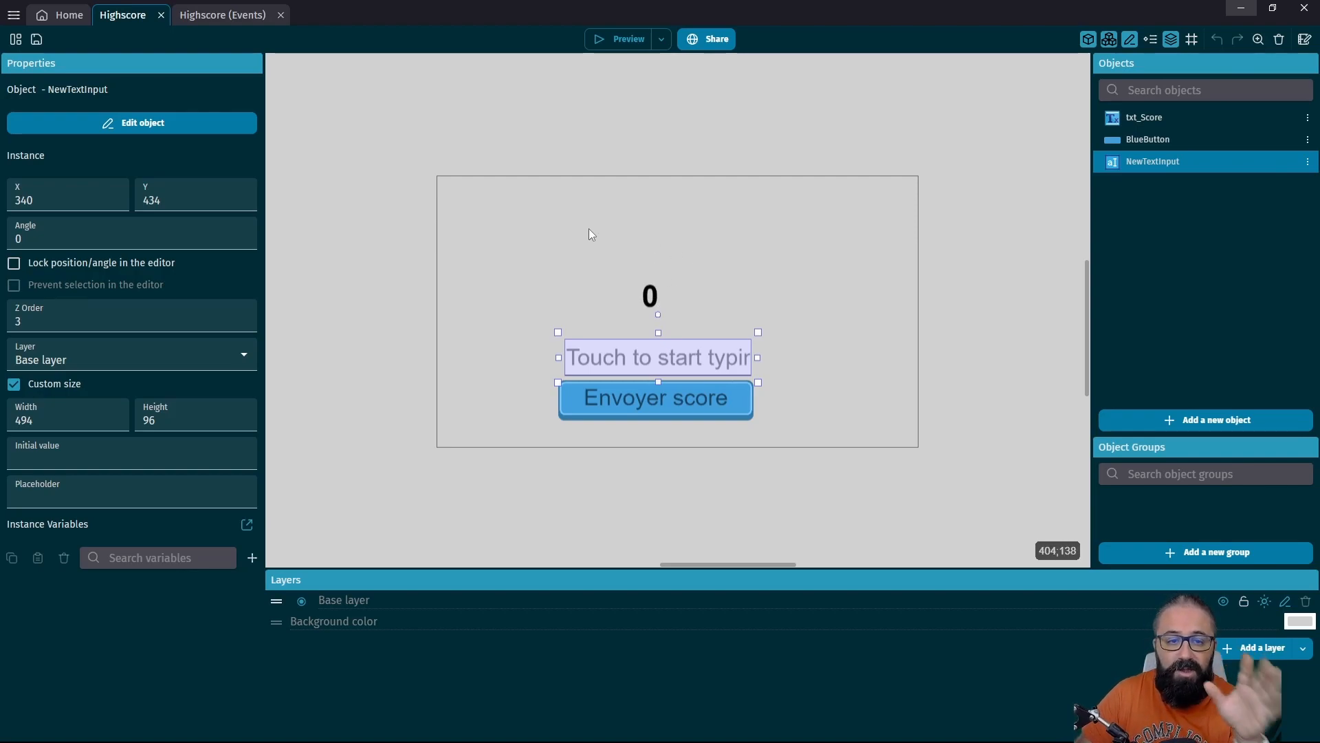
pyautogui.click(238, 19)
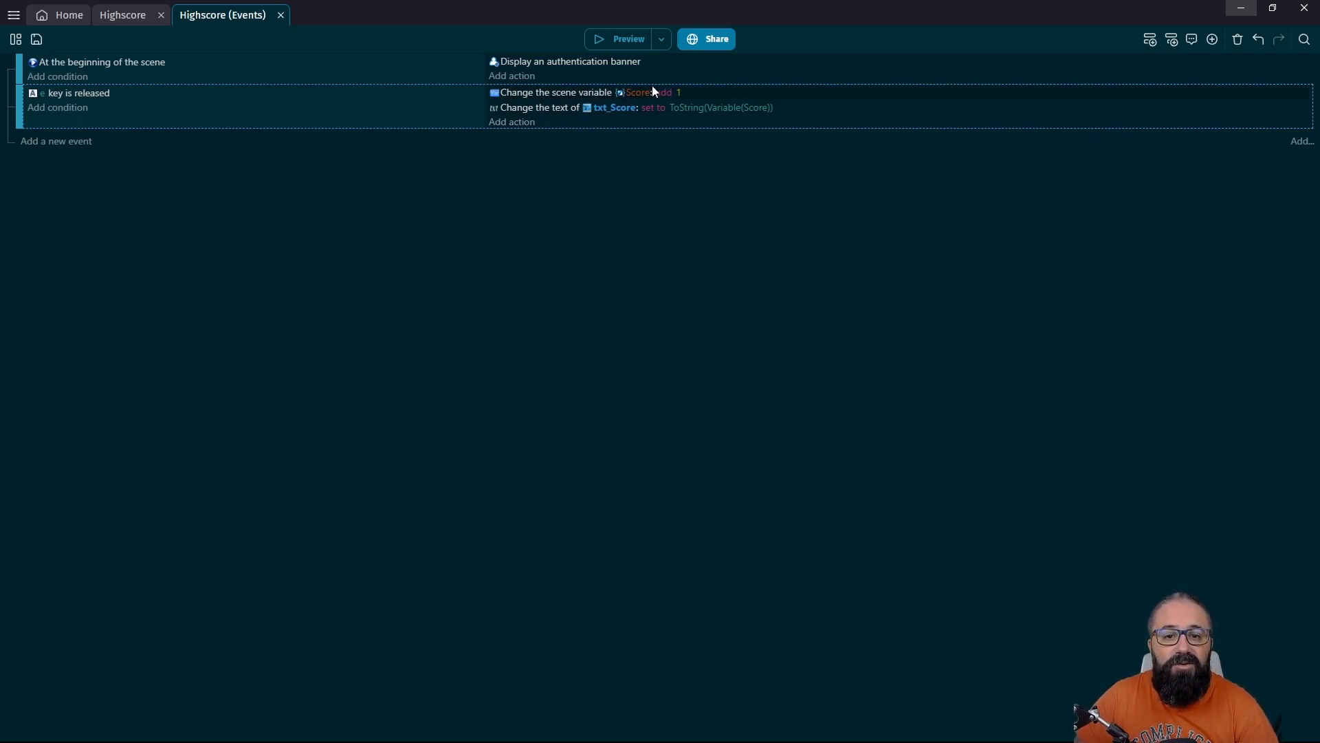
pyautogui.click(614, 96)
pyautogui.click(533, 110)
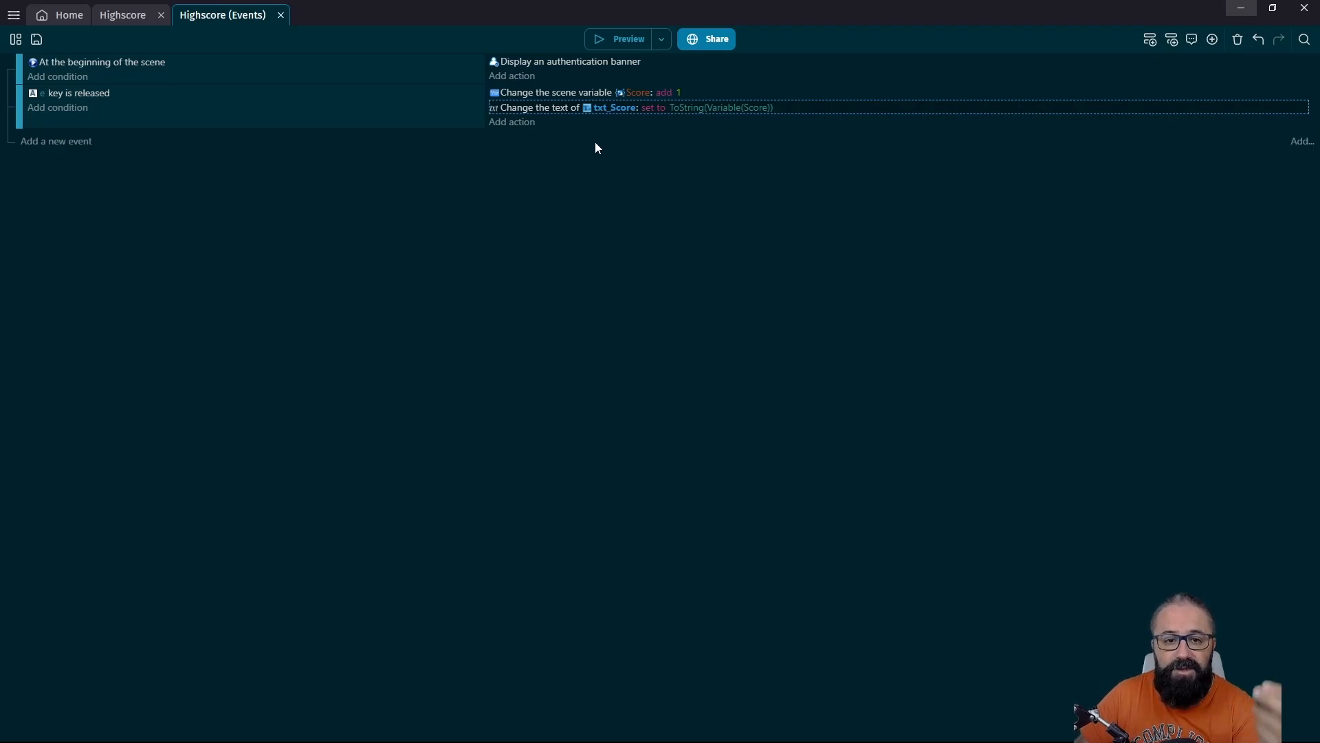
# Preview the Highscore scene, test the counter by raising the score to 13, and close the preview
pyautogui.click(131, 16)
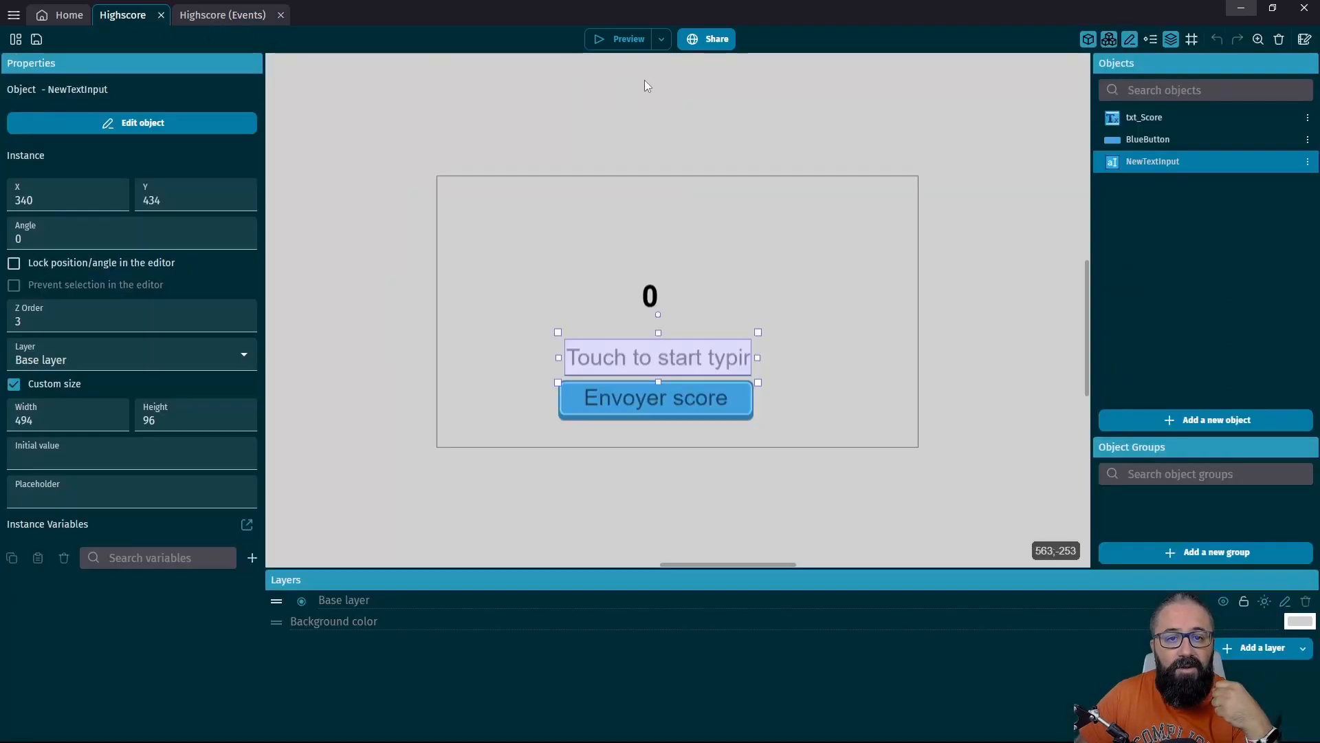
pyautogui.click(622, 39)
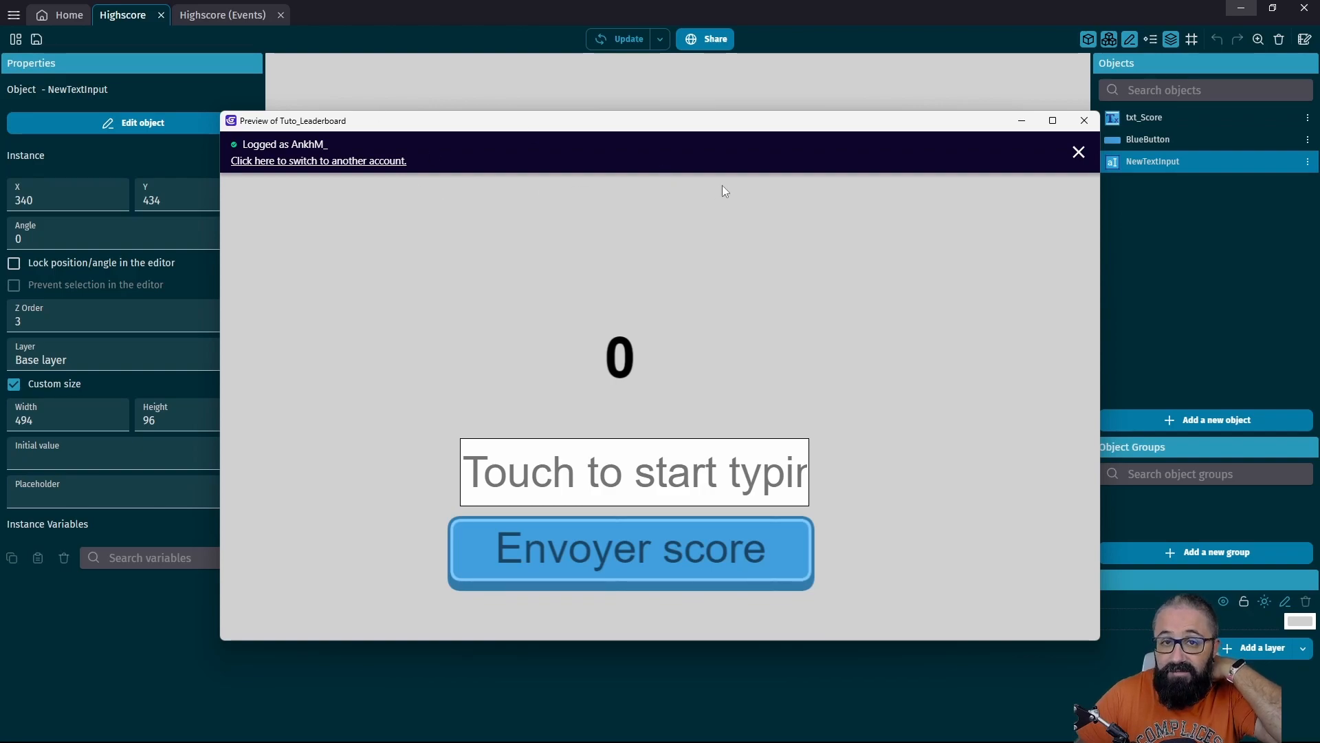
pyautogui.click(556, 468)
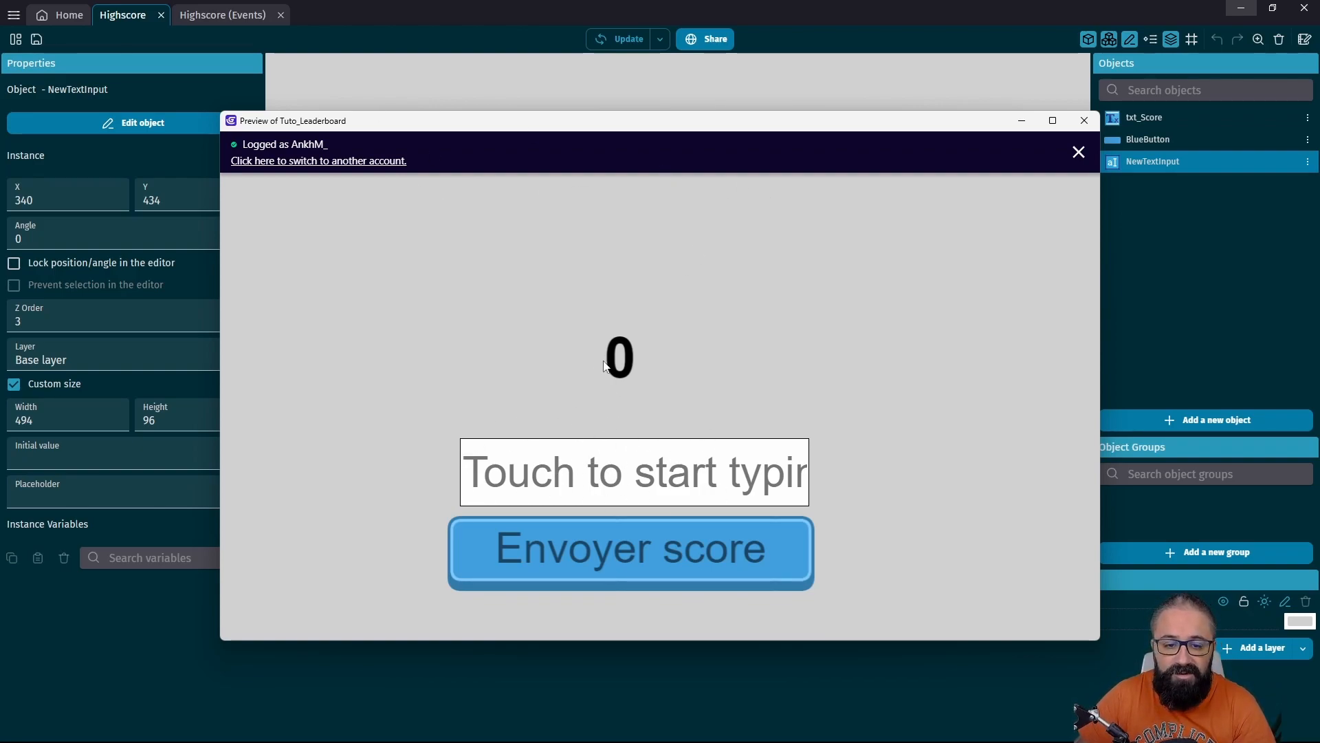
pyautogui.click(677, 346)
pyautogui.click(688, 348)
pyautogui.click(731, 352)
pyautogui.click(722, 351)
pyautogui.click(688, 350)
pyautogui.click(688, 350)
pyautogui.click(688, 350)
pyautogui.click(688, 350)
pyautogui.click(688, 350)
pyautogui.click(687, 349)
pyautogui.click(688, 349)
pyautogui.click(722, 344)
pyautogui.click(736, 340)
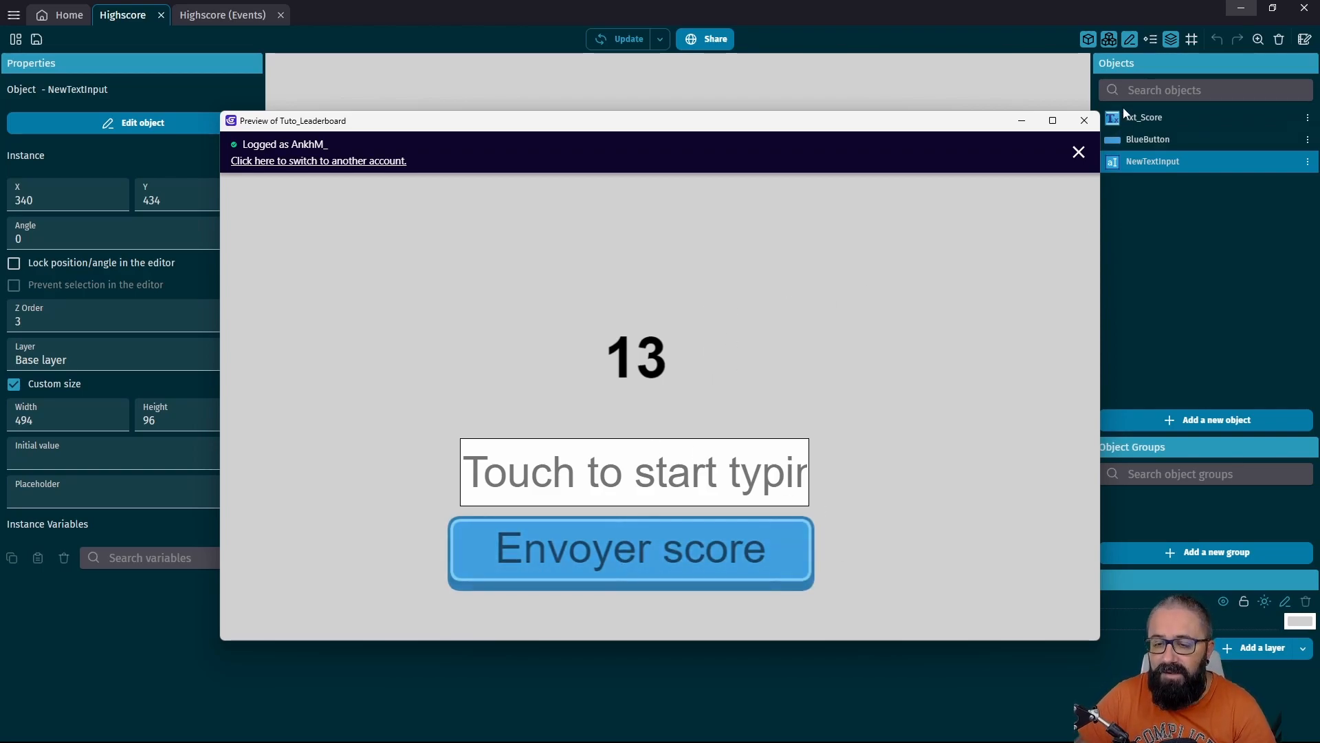
pyautogui.click(1084, 120)
# Add a new event to the Highscore scene with the condition that BlueButton is clicked
pyautogui.click(233, 17)
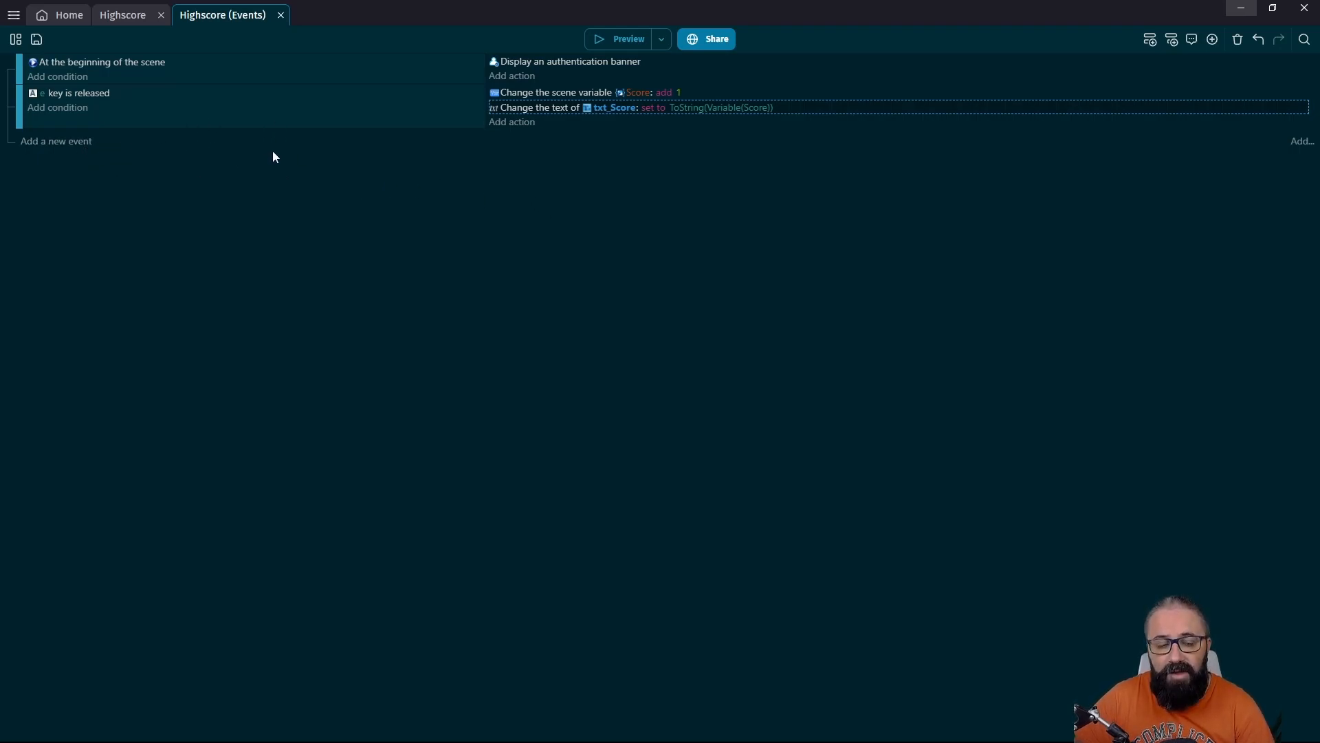
pyautogui.click(73, 143)
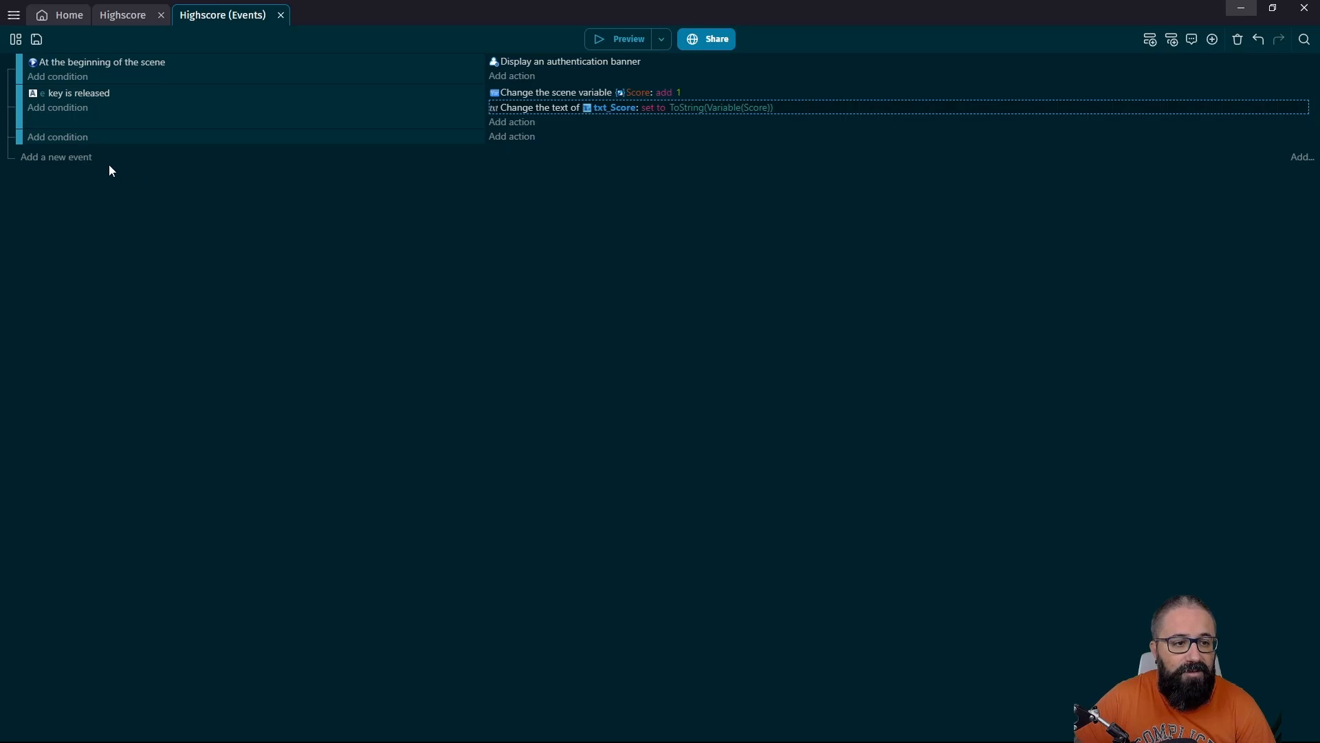
pyautogui.click(78, 136)
pyautogui.click(113, 156)
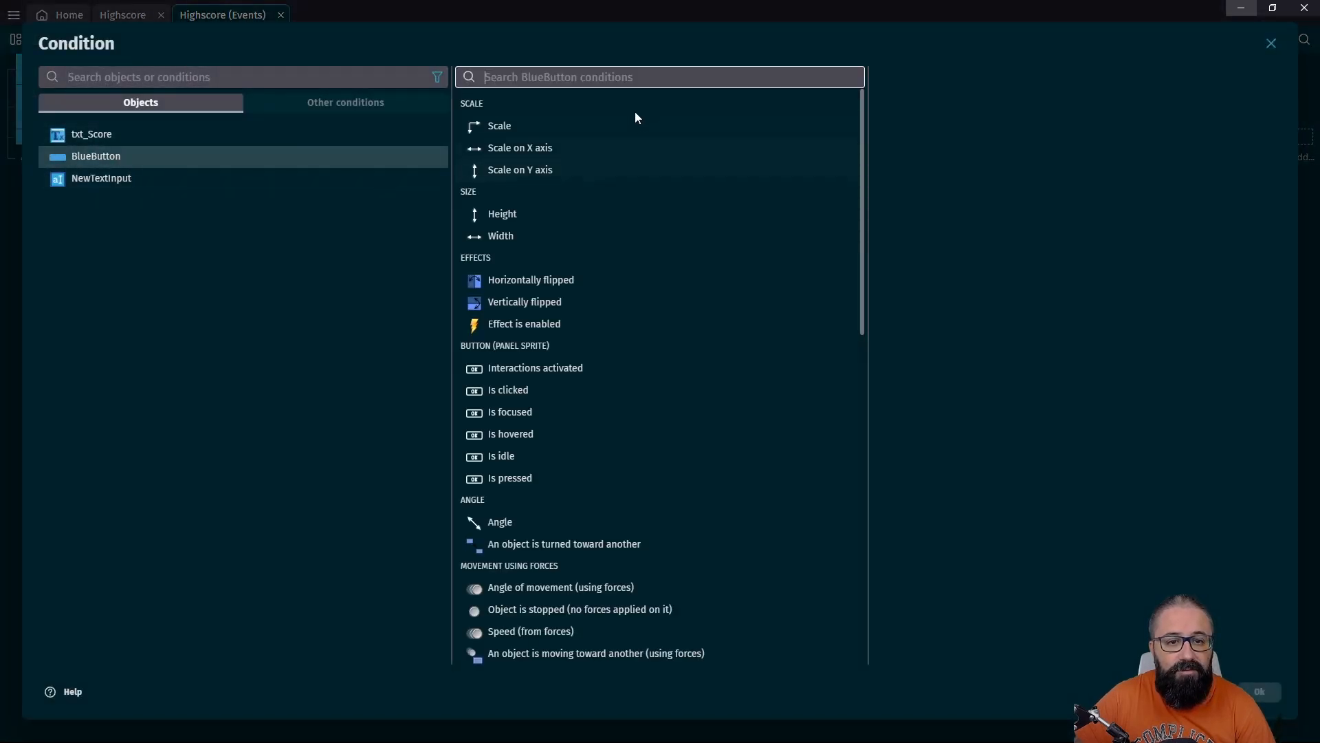
pyautogui.write('cli')
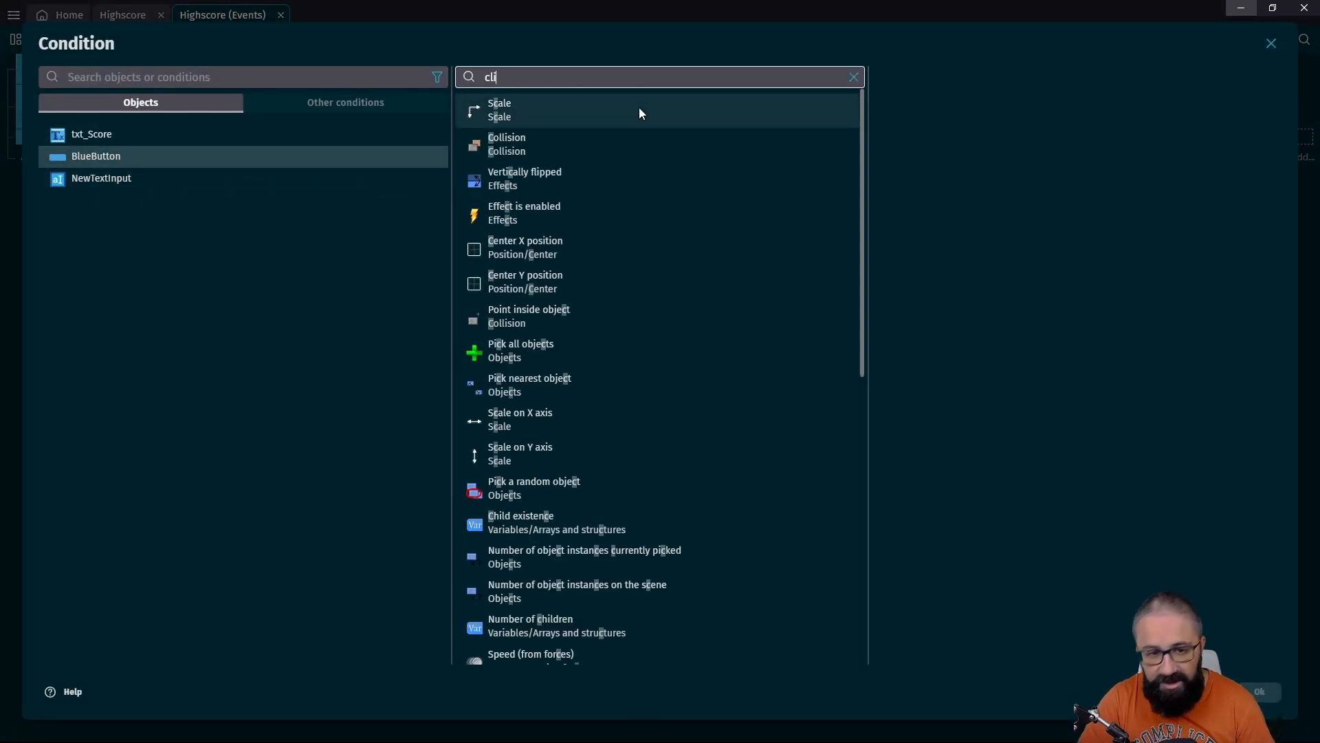
pyautogui.click(638, 108)
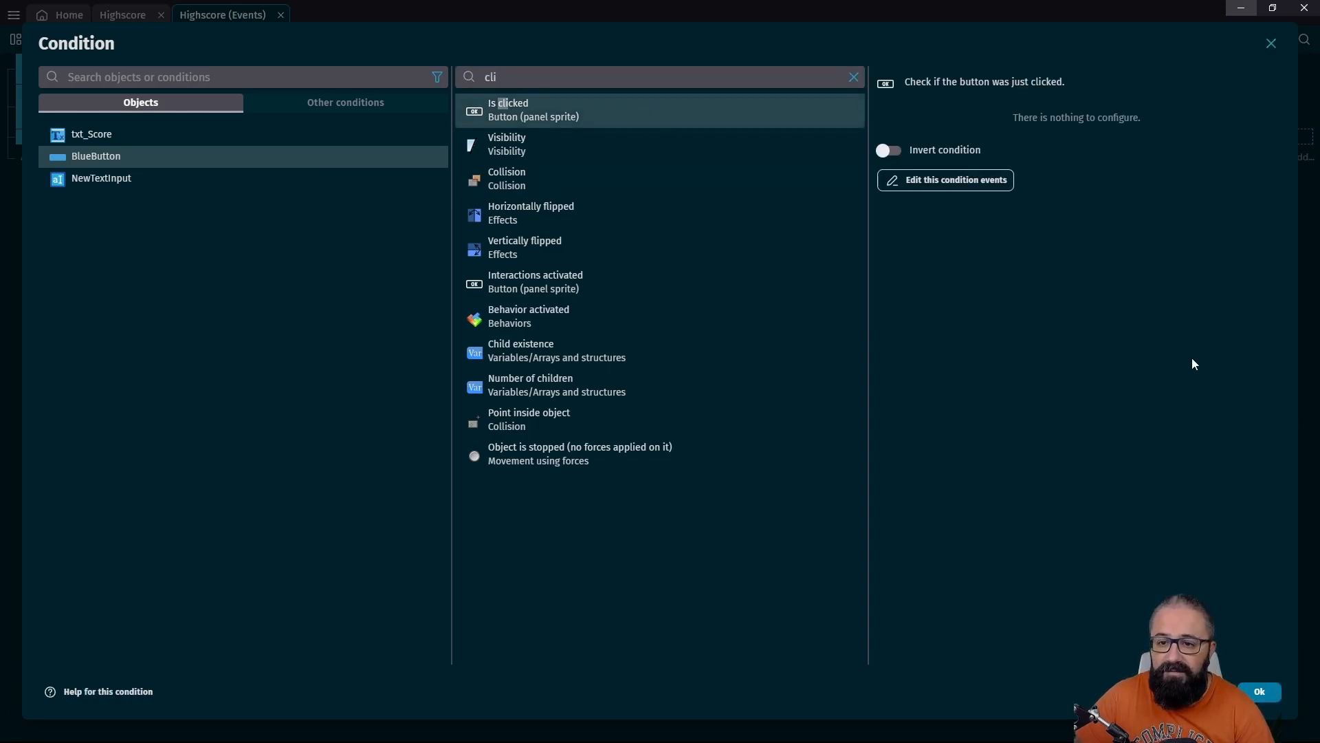
pyautogui.click(1258, 693)
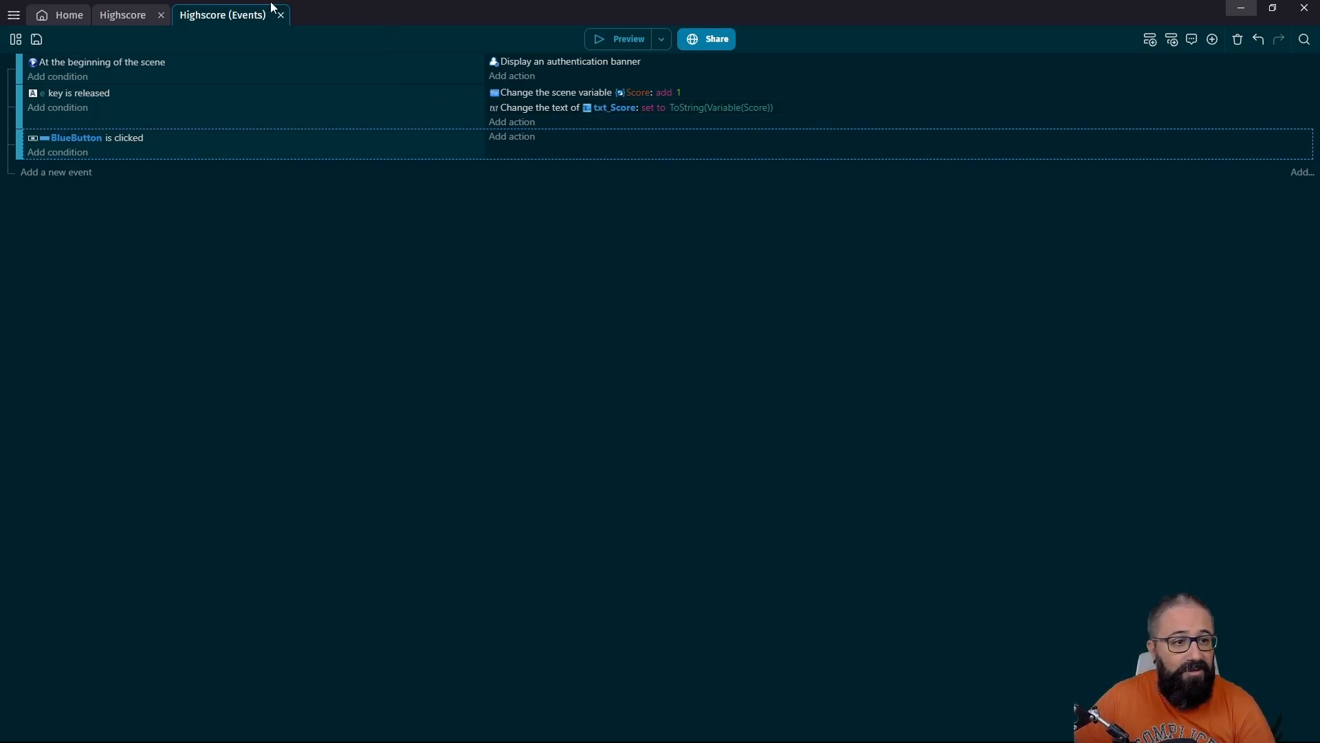
# Open the games dashboard and go to the management page of the Tuto_Leaderboard game
pyautogui.click(13, 17)
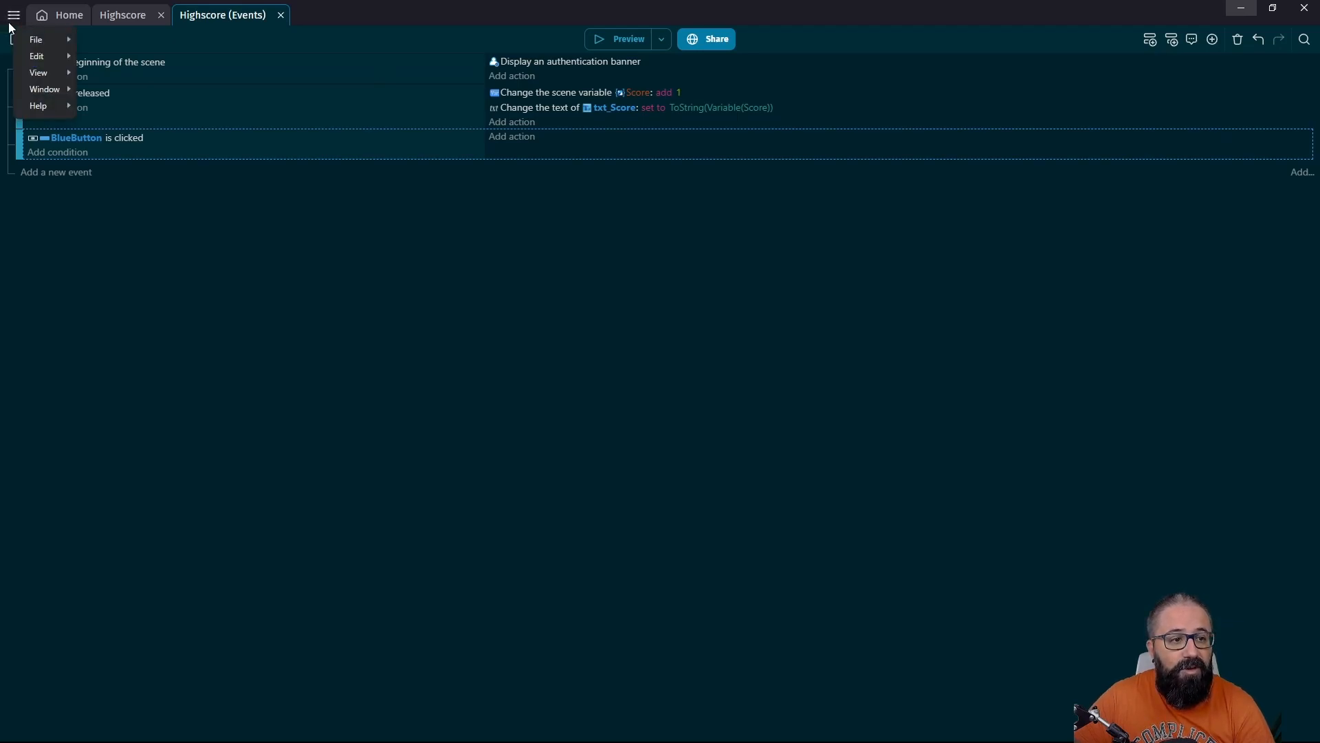
pyautogui.click(40, 41)
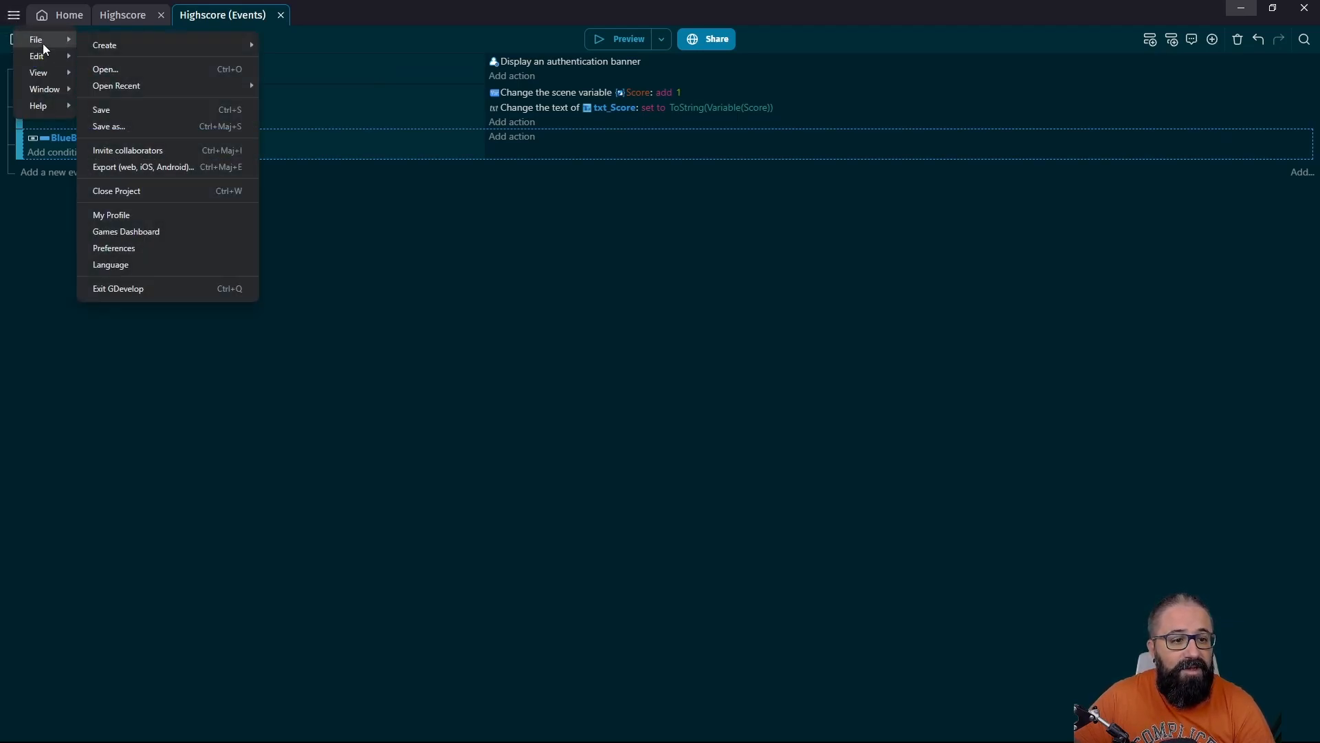
pyautogui.click(166, 232)
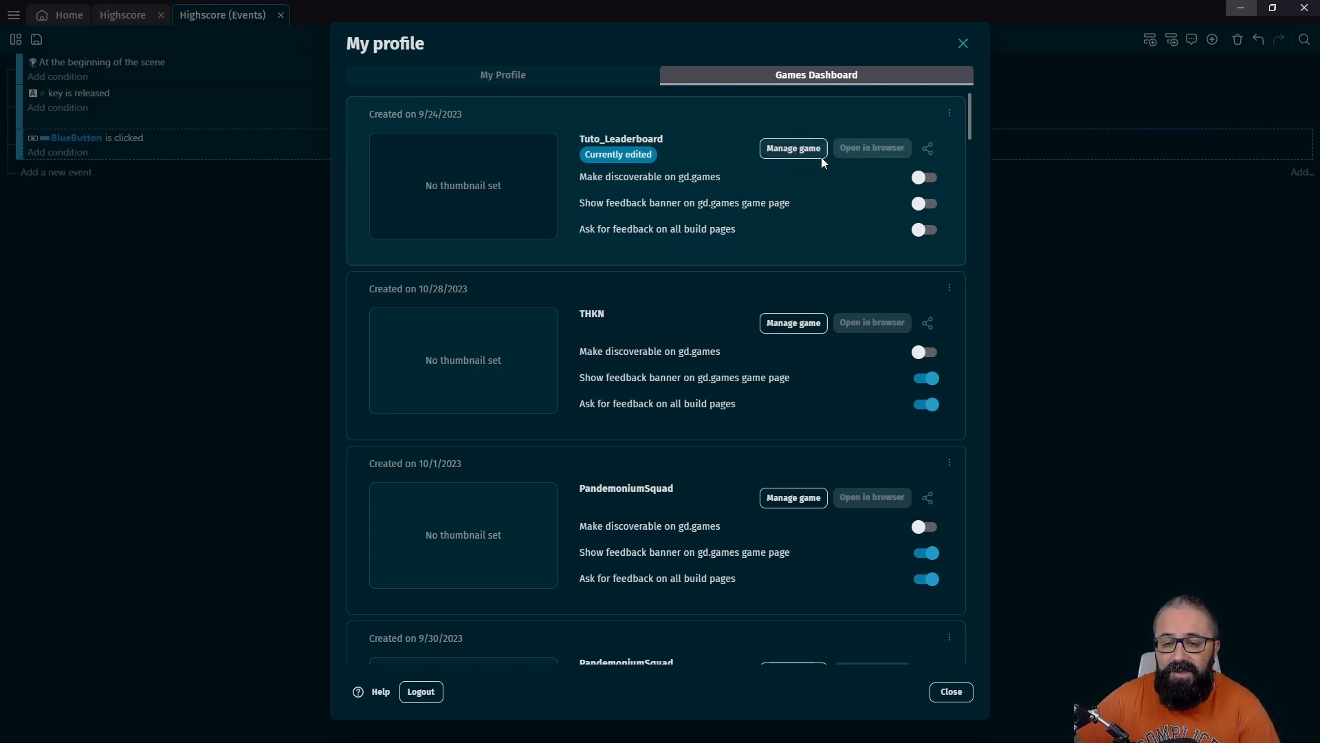
pyautogui.click(797, 150)
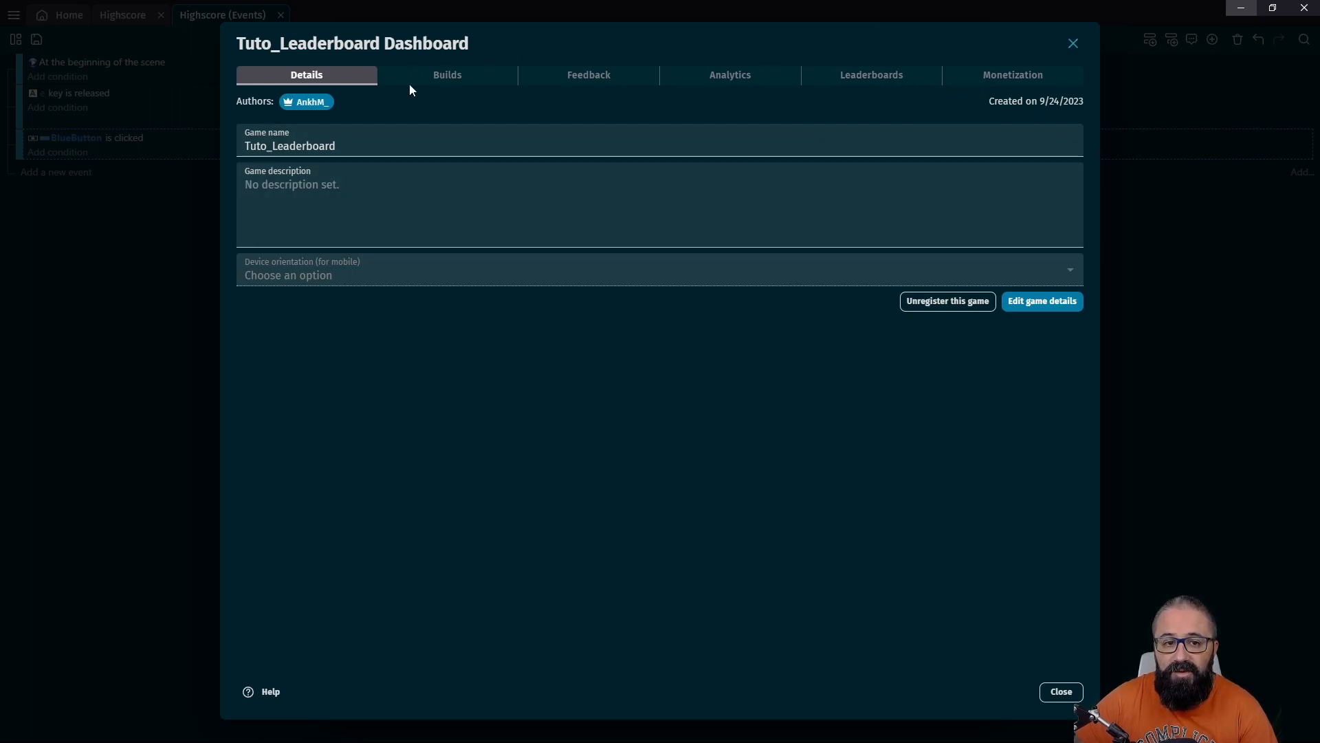
# Look through the Builds, Feedback and Analytics sections of the Tuto_Leaderboard dashboard
pyautogui.click(436, 74)
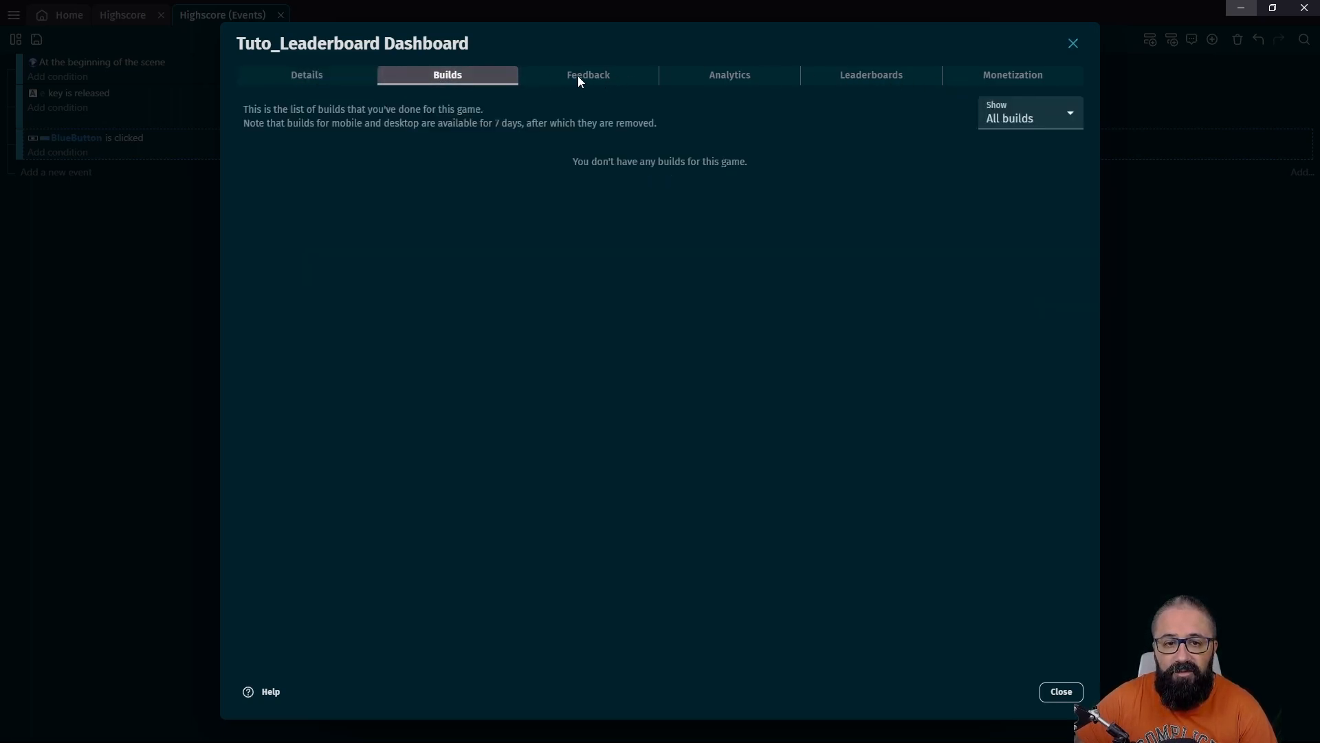
pyautogui.click(581, 76)
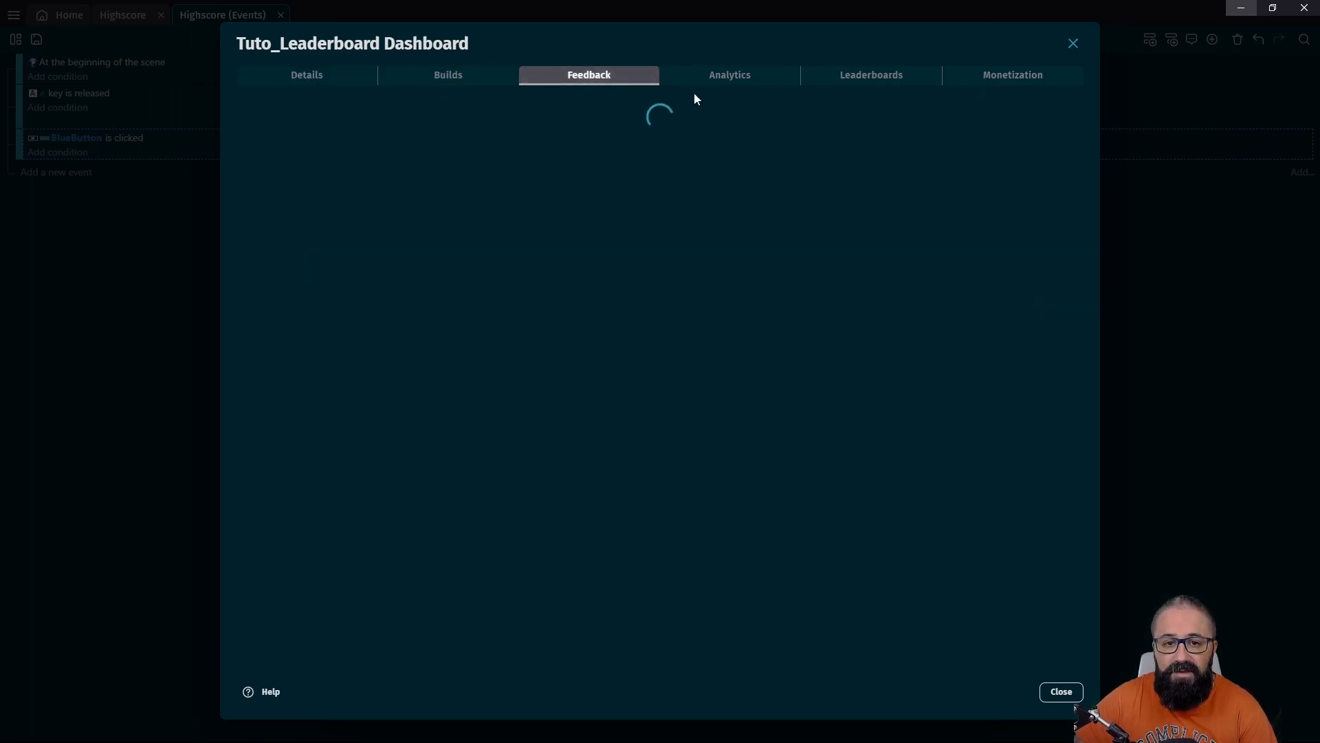
pyautogui.click(741, 70)
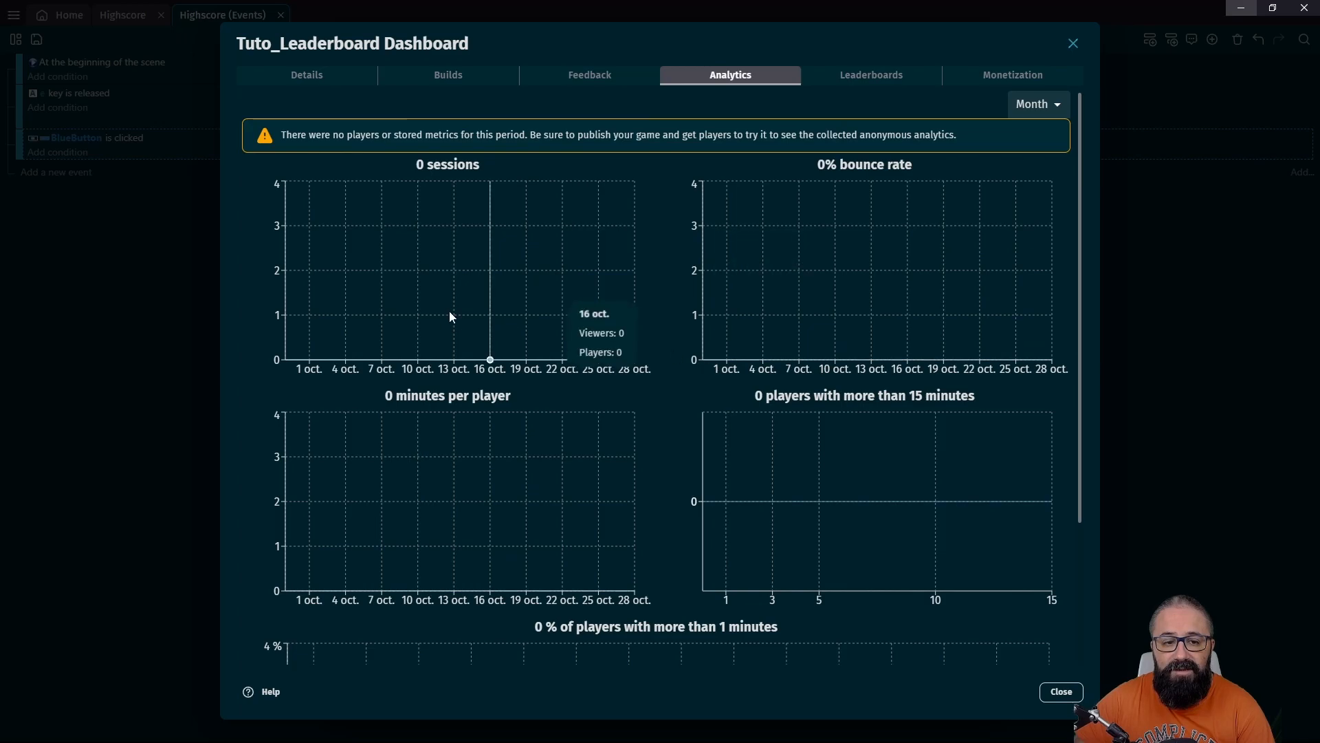
# Create the game's first leaderboard and rename it Classement
pyautogui.click(857, 77)
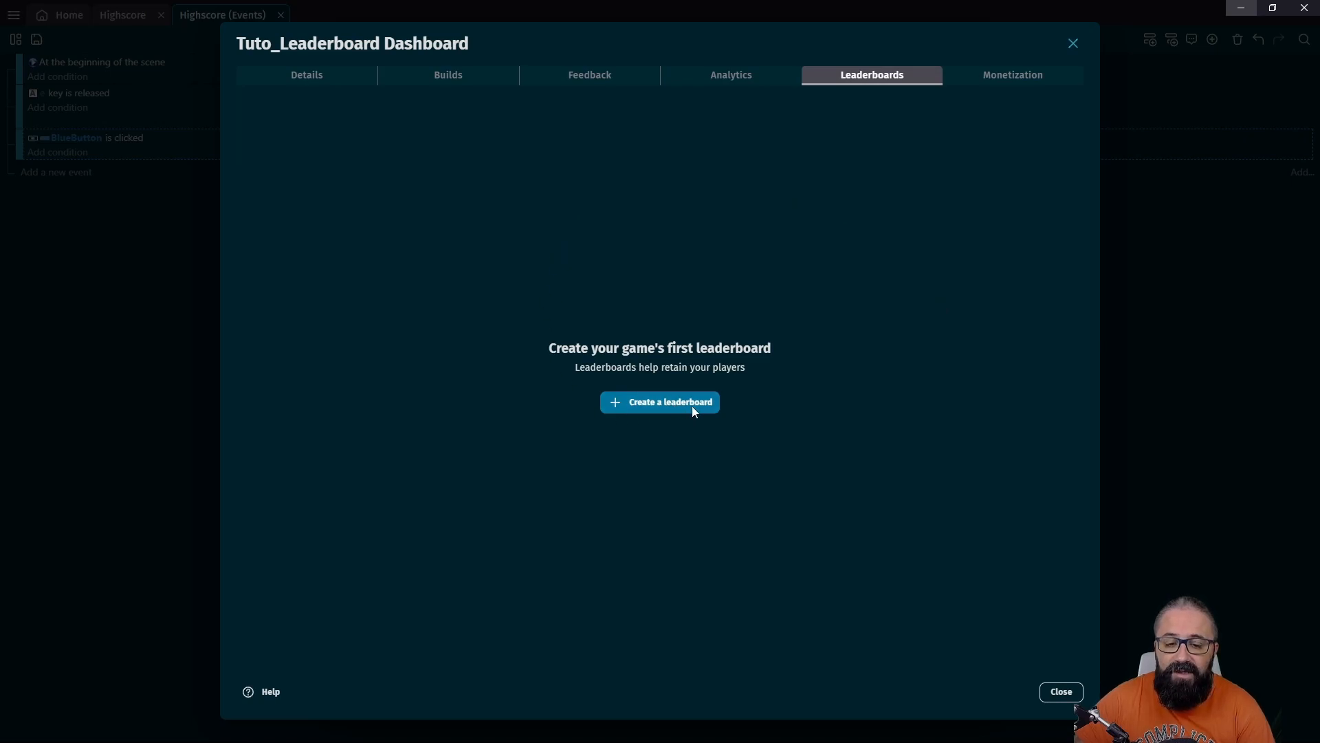
pyautogui.click(650, 406)
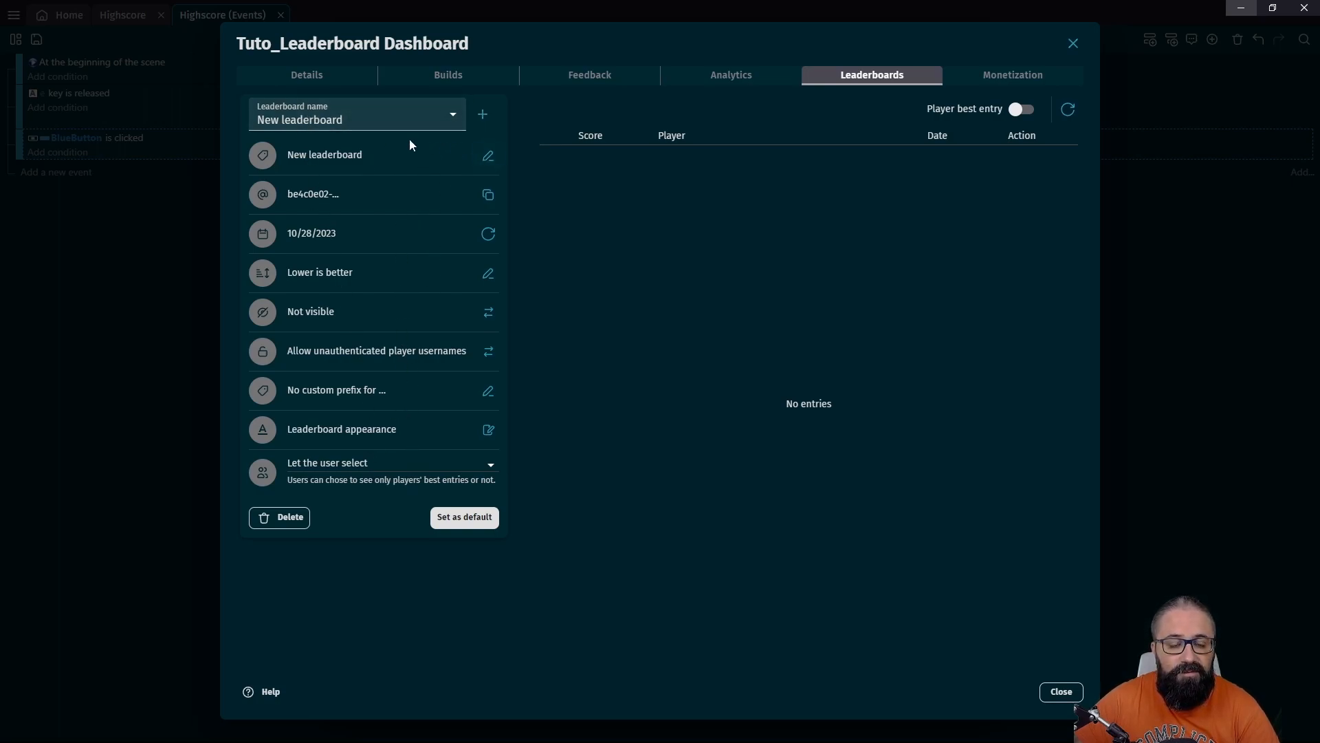
pyautogui.click(490, 158)
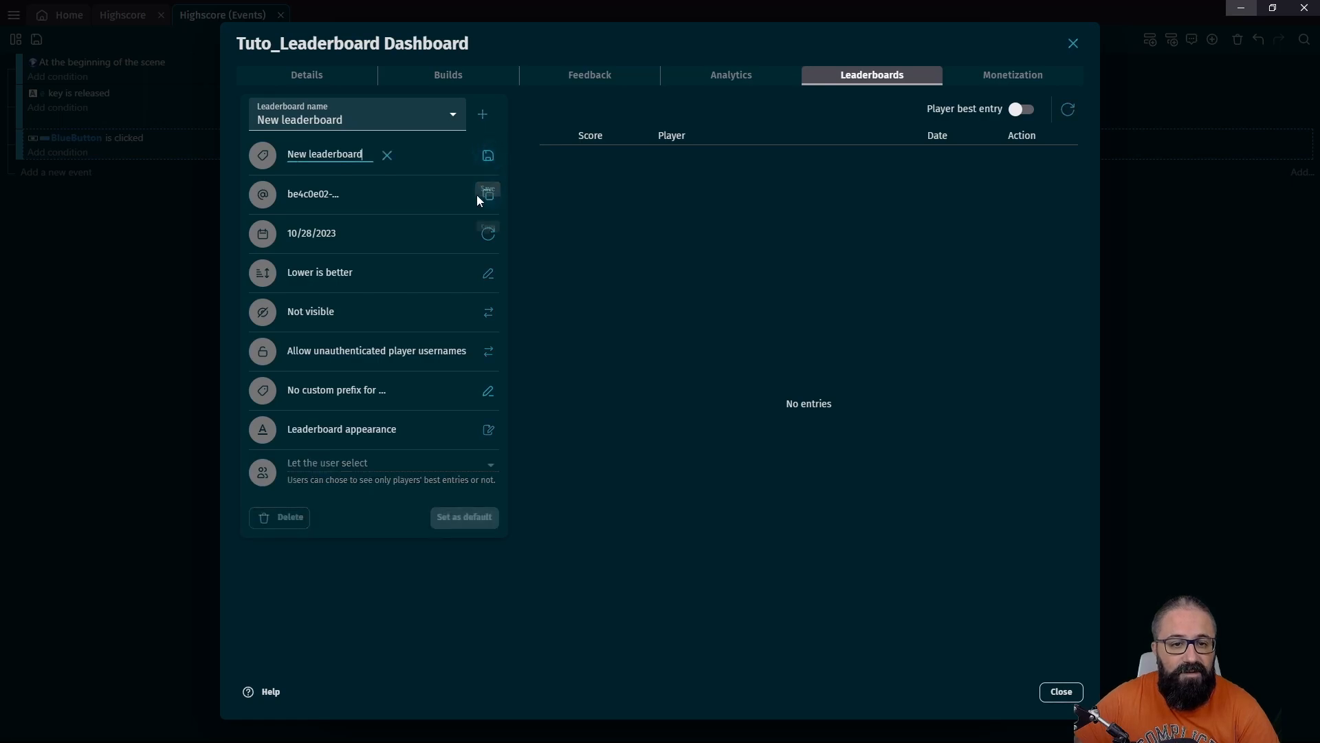
pyautogui.moveTo(375, 154); pyautogui.dragTo(275, 153)
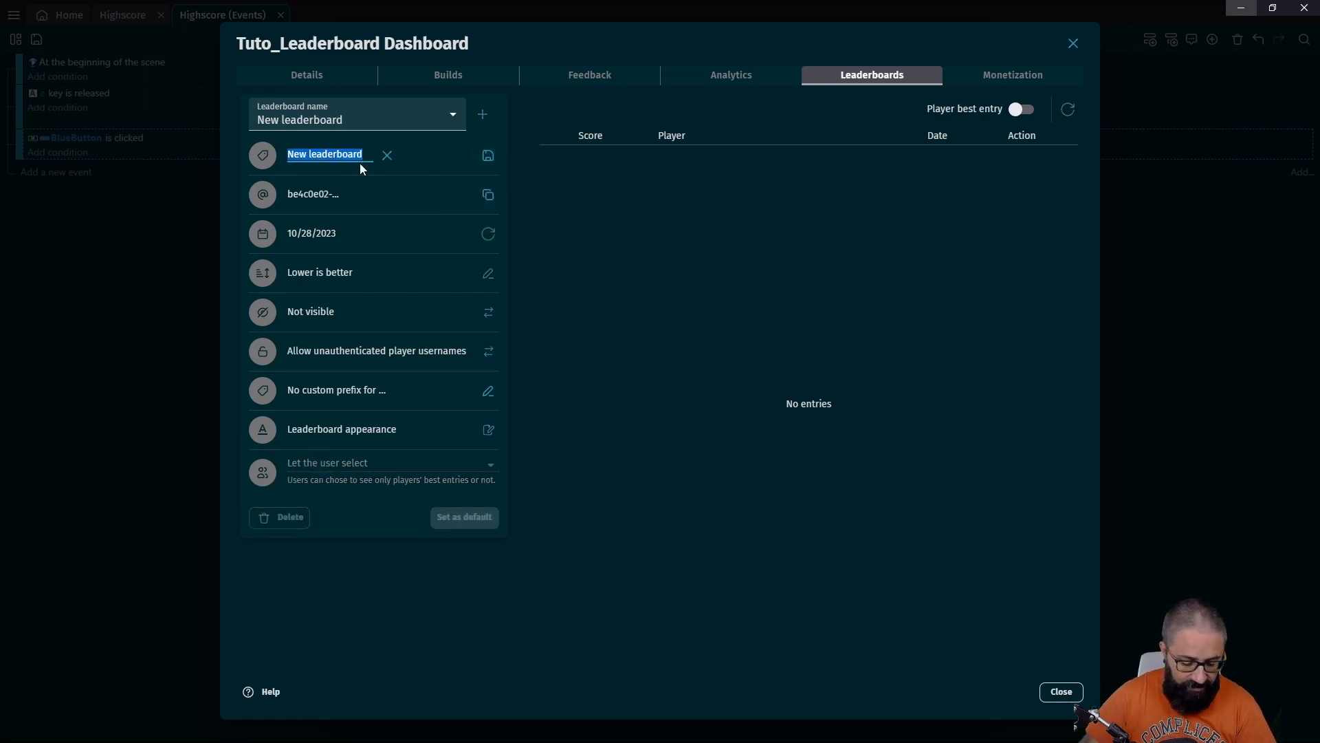
pyautogui.write('Classement')
pyautogui.press('Return')
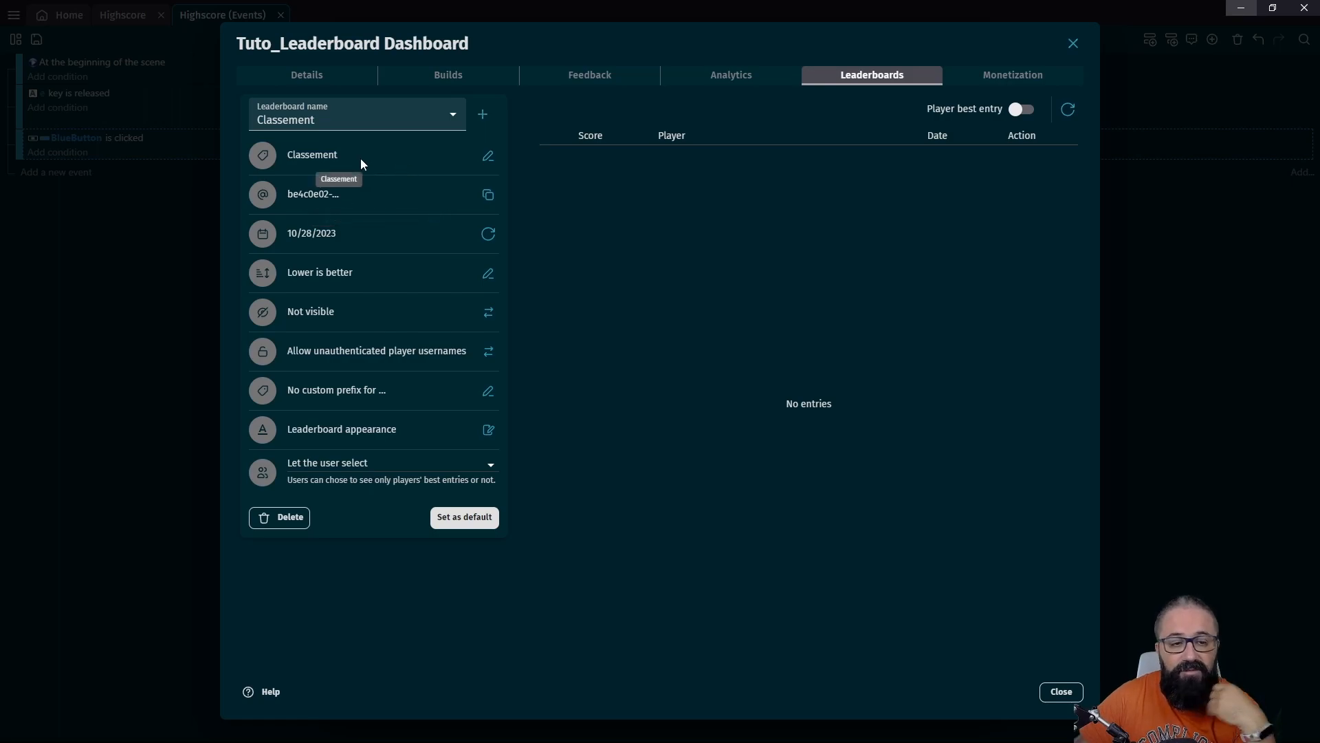
# Set the Classement leaderboard's score sort order to Higher is better and save the option
pyautogui.moveTo(311, 237)
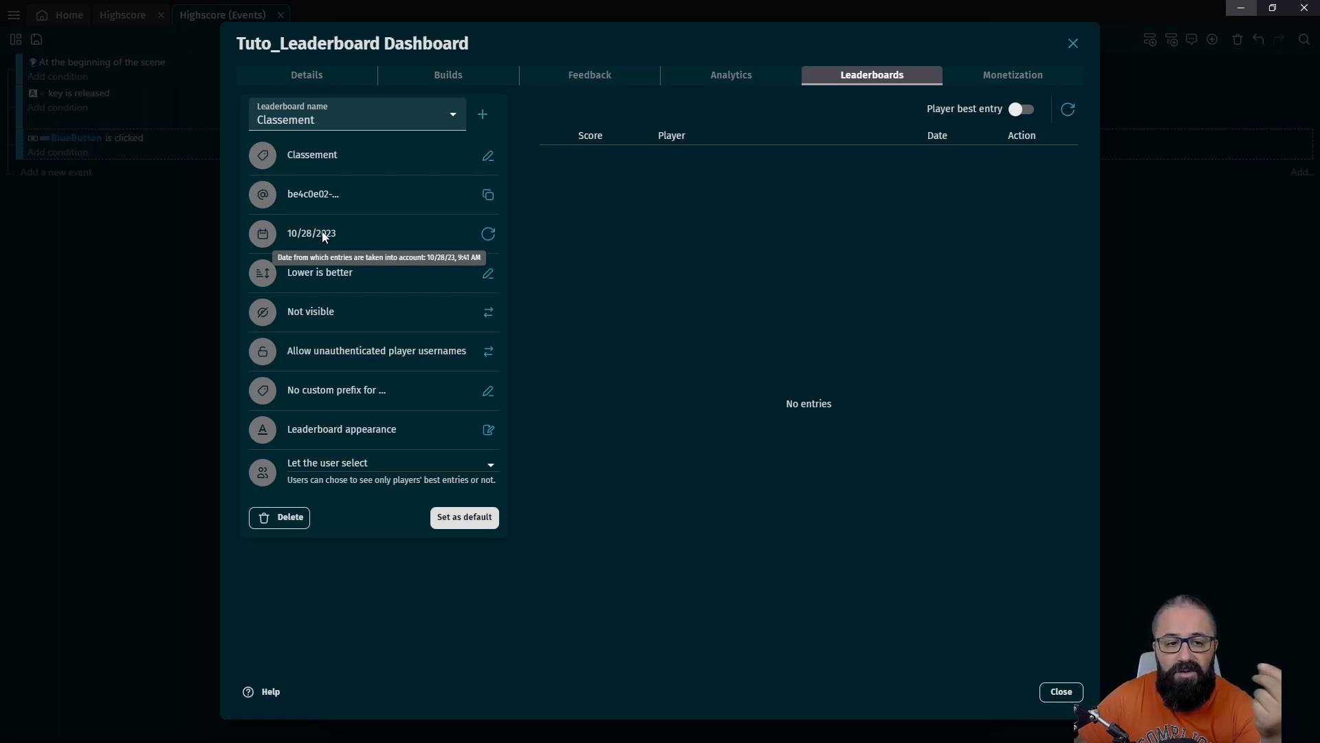
pyautogui.click(484, 234)
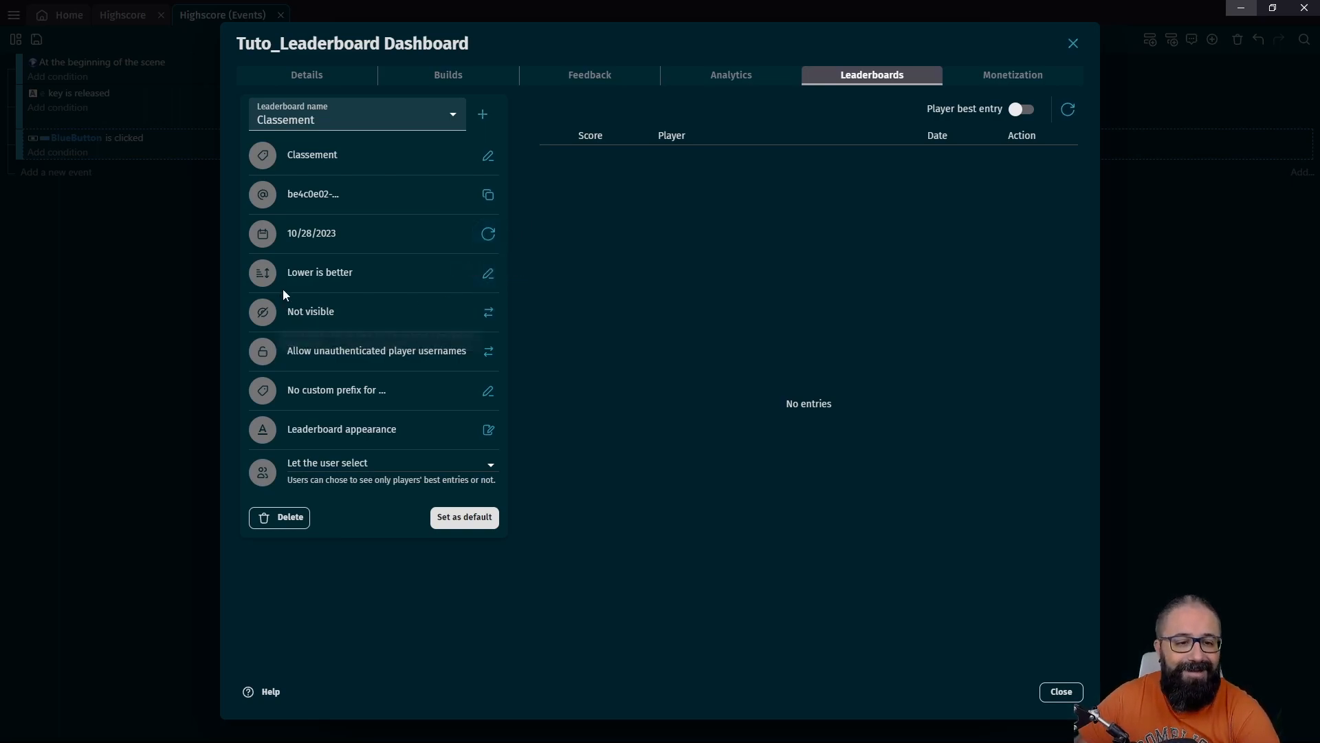
pyautogui.click(489, 277)
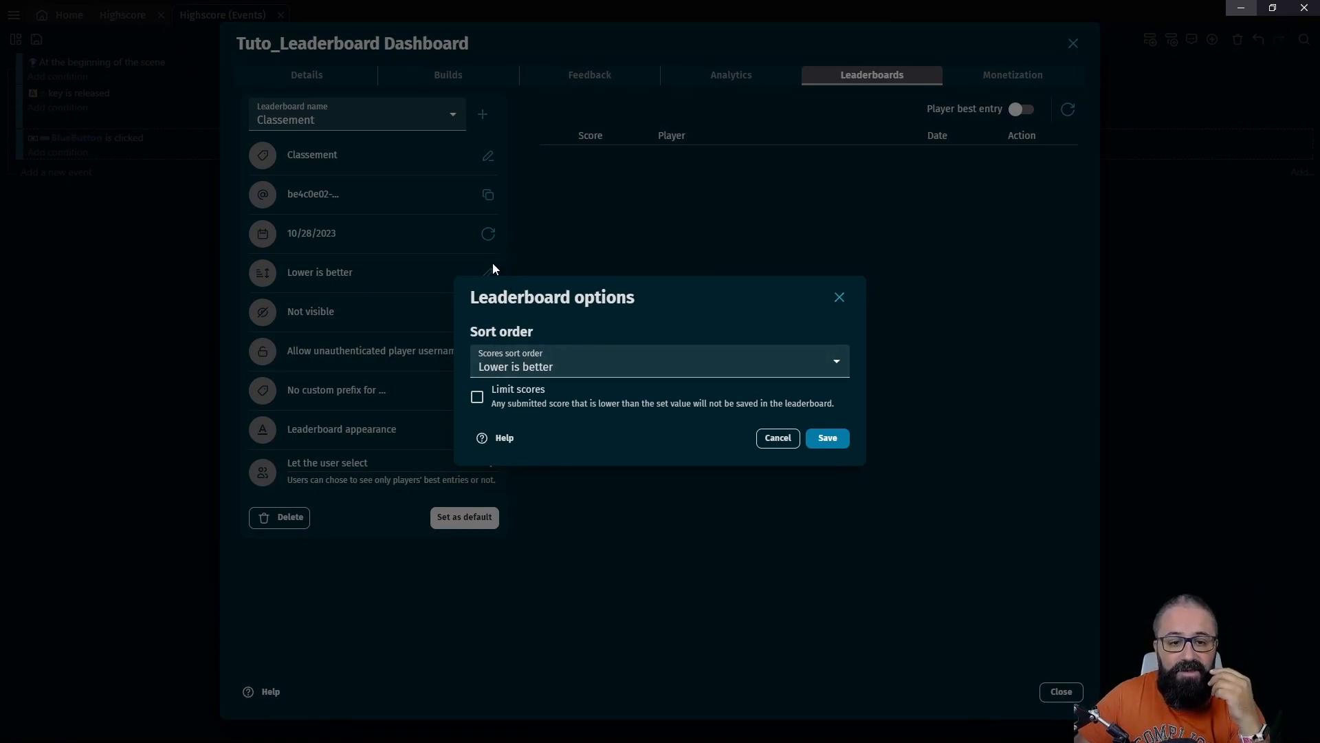
pyautogui.click(568, 369)
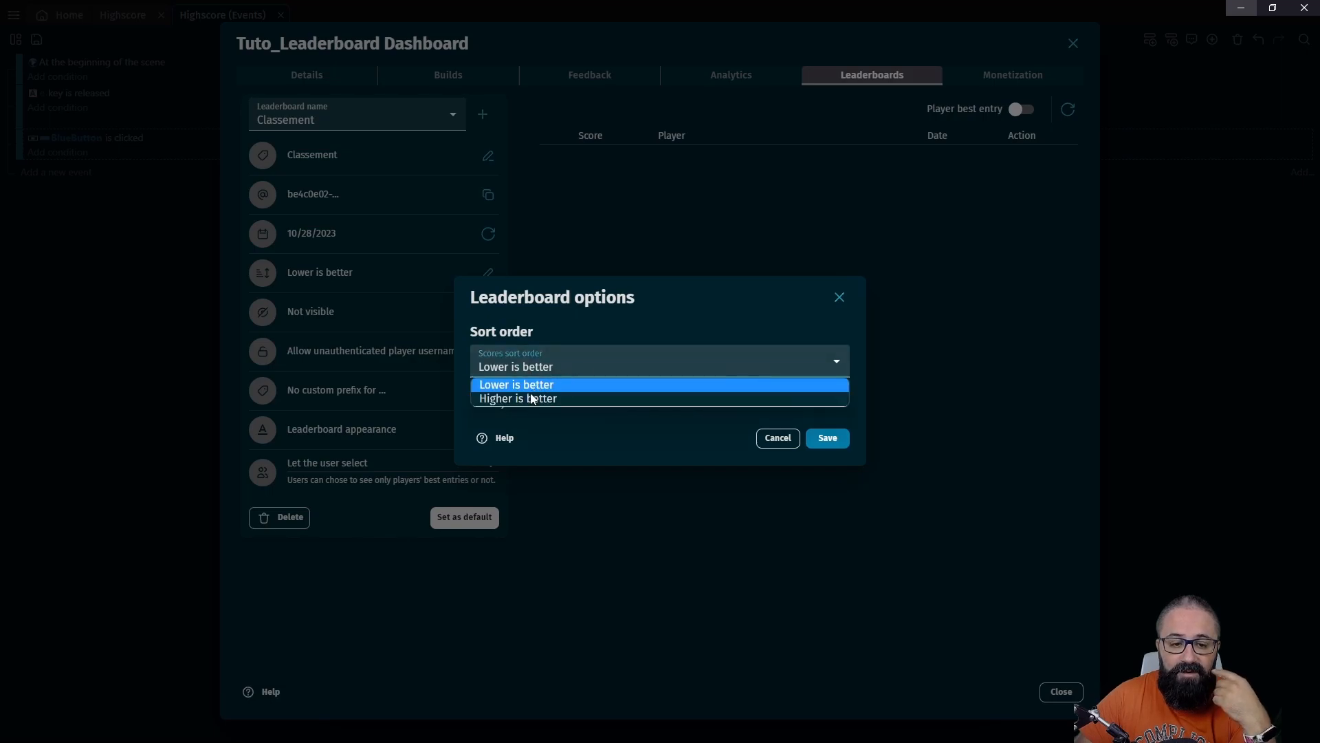
pyautogui.click(554, 402)
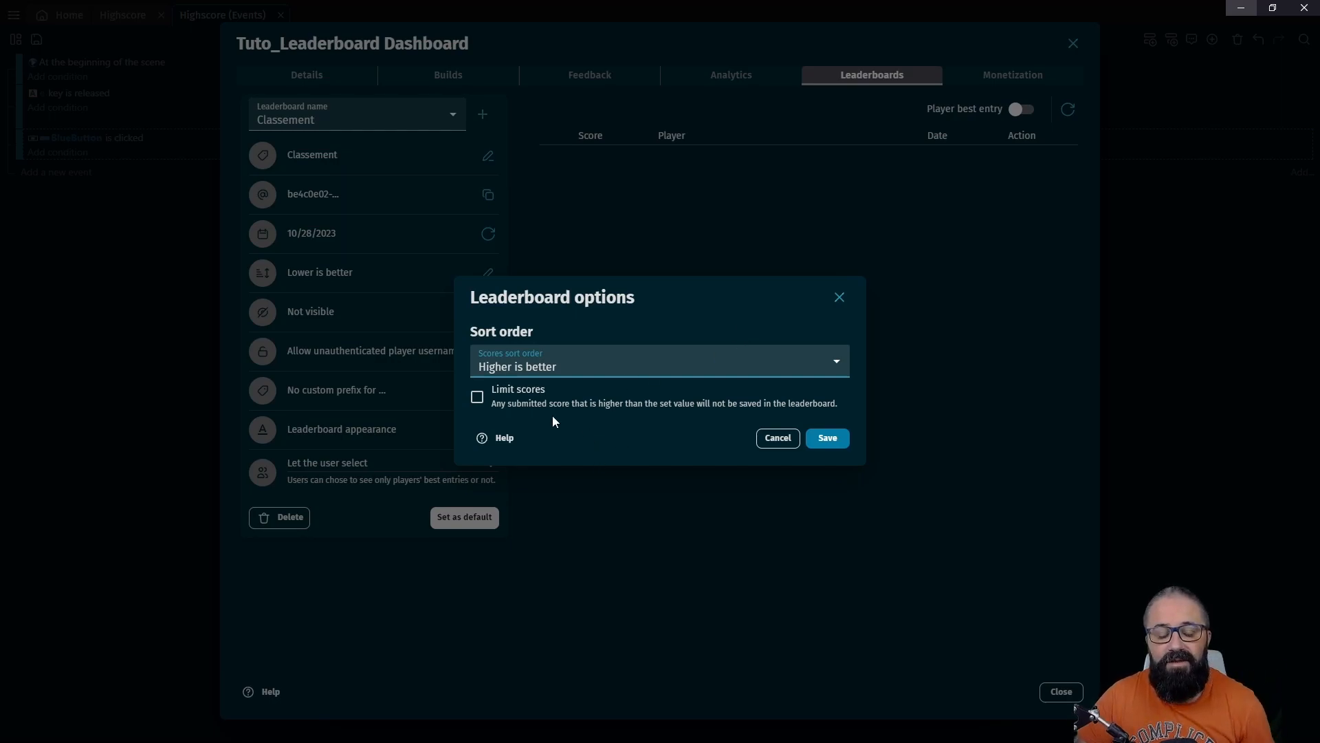
pyautogui.click(831, 440)
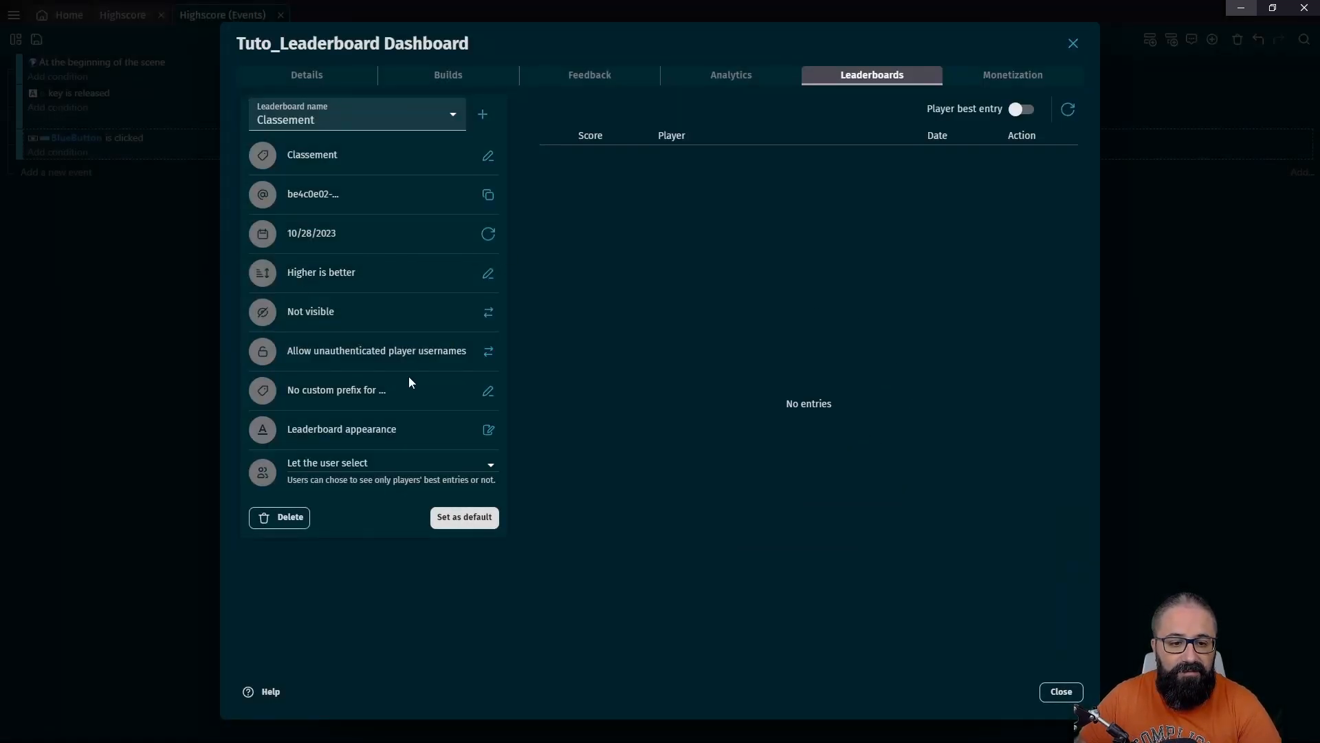
# Try the Public visibility and the Ignore unauthenticated player usernames option, restoring each original setting
pyautogui.moveTo(318, 311)
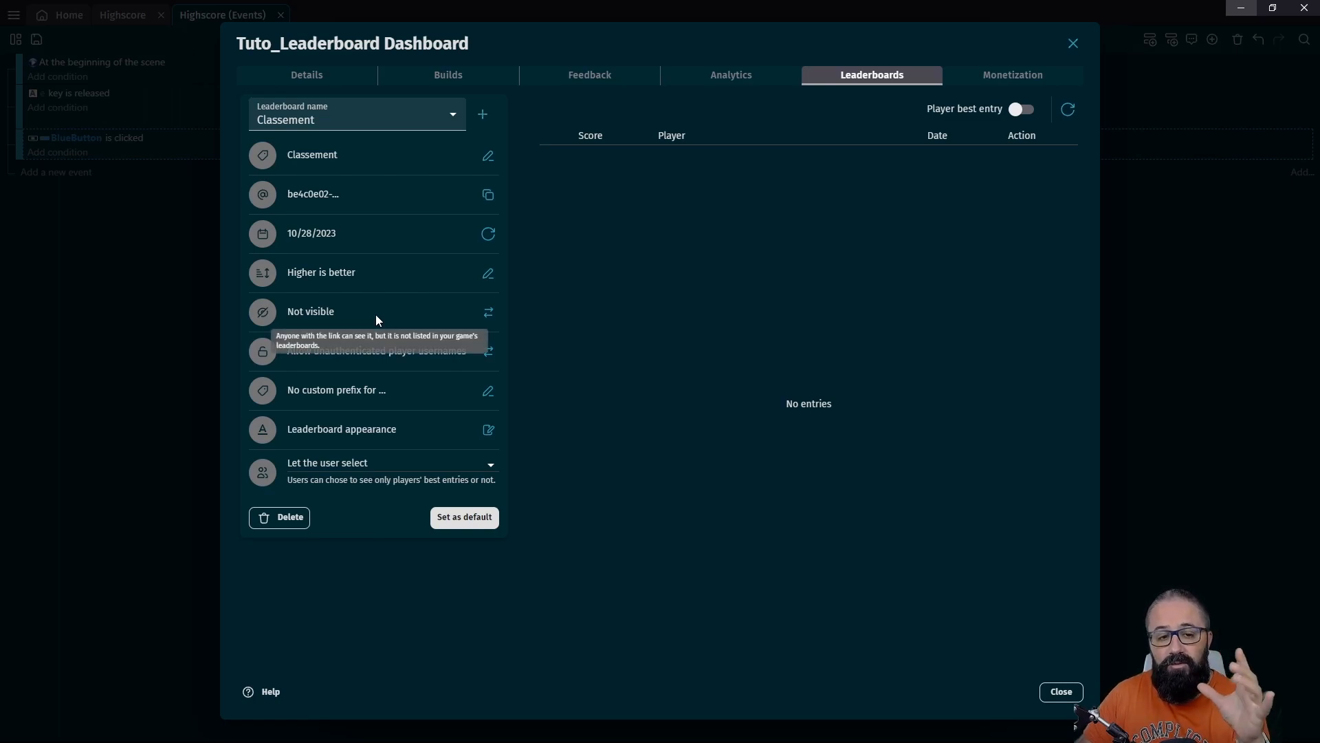
pyautogui.click(487, 312)
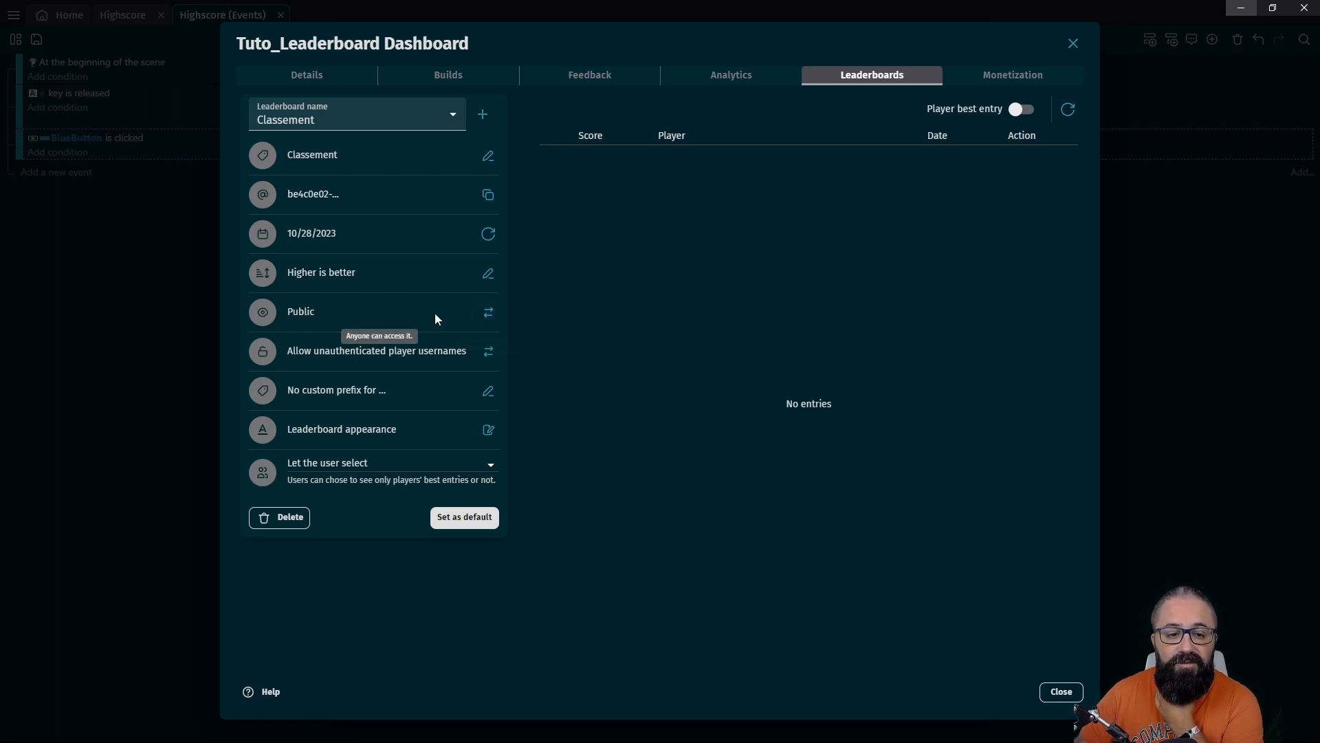
pyautogui.click(489, 312)
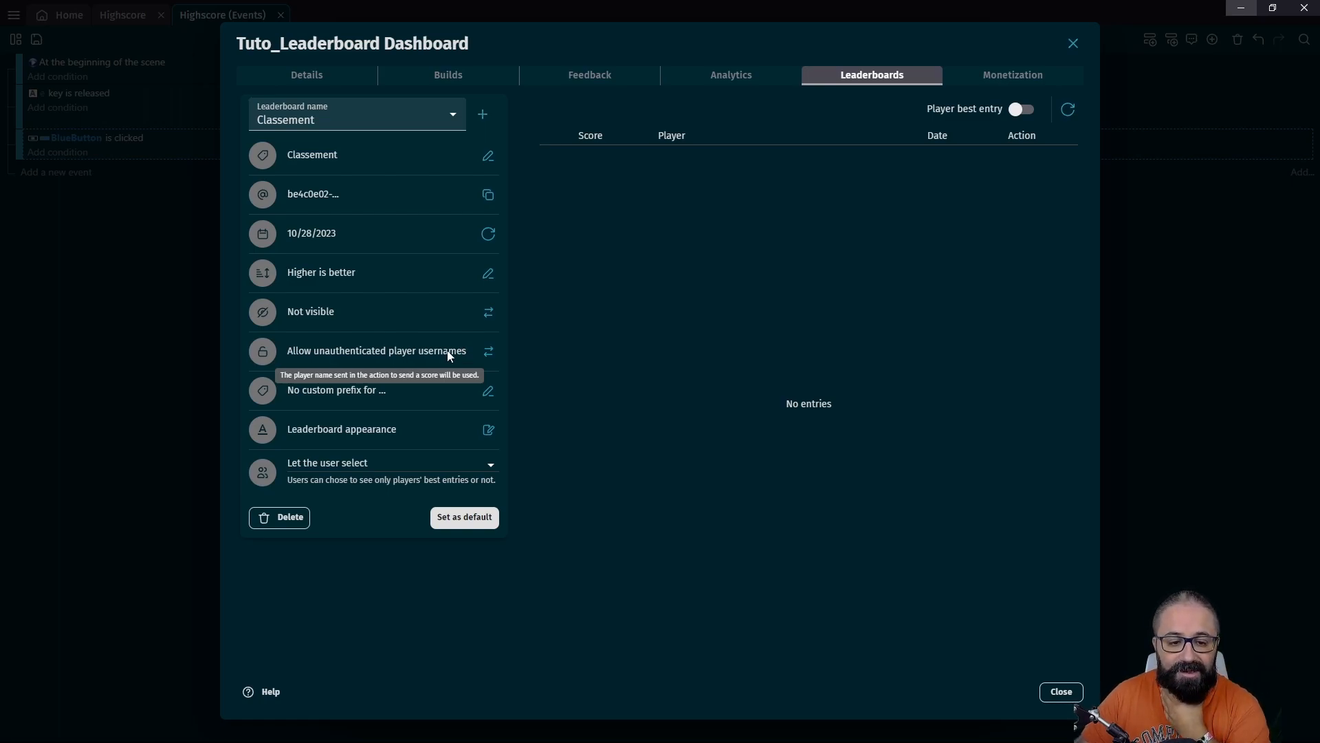
pyautogui.click(488, 351)
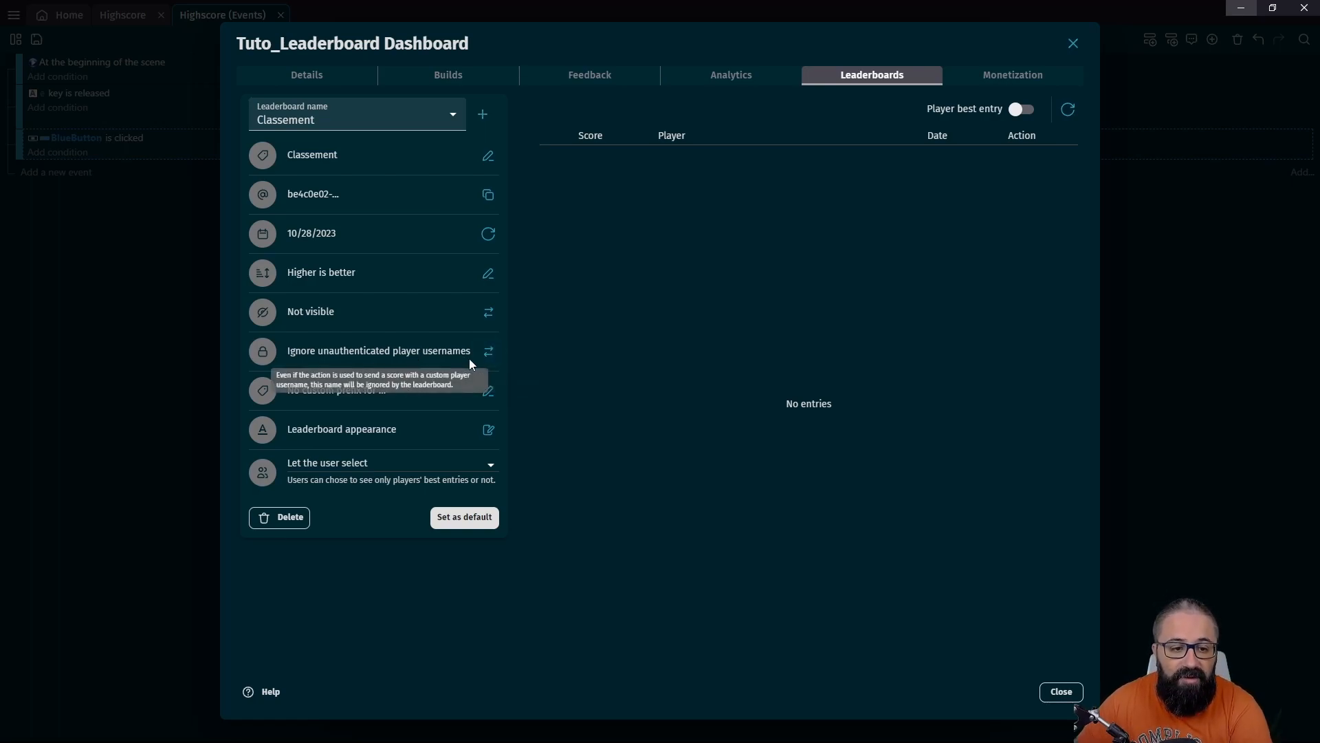
pyautogui.click(489, 352)
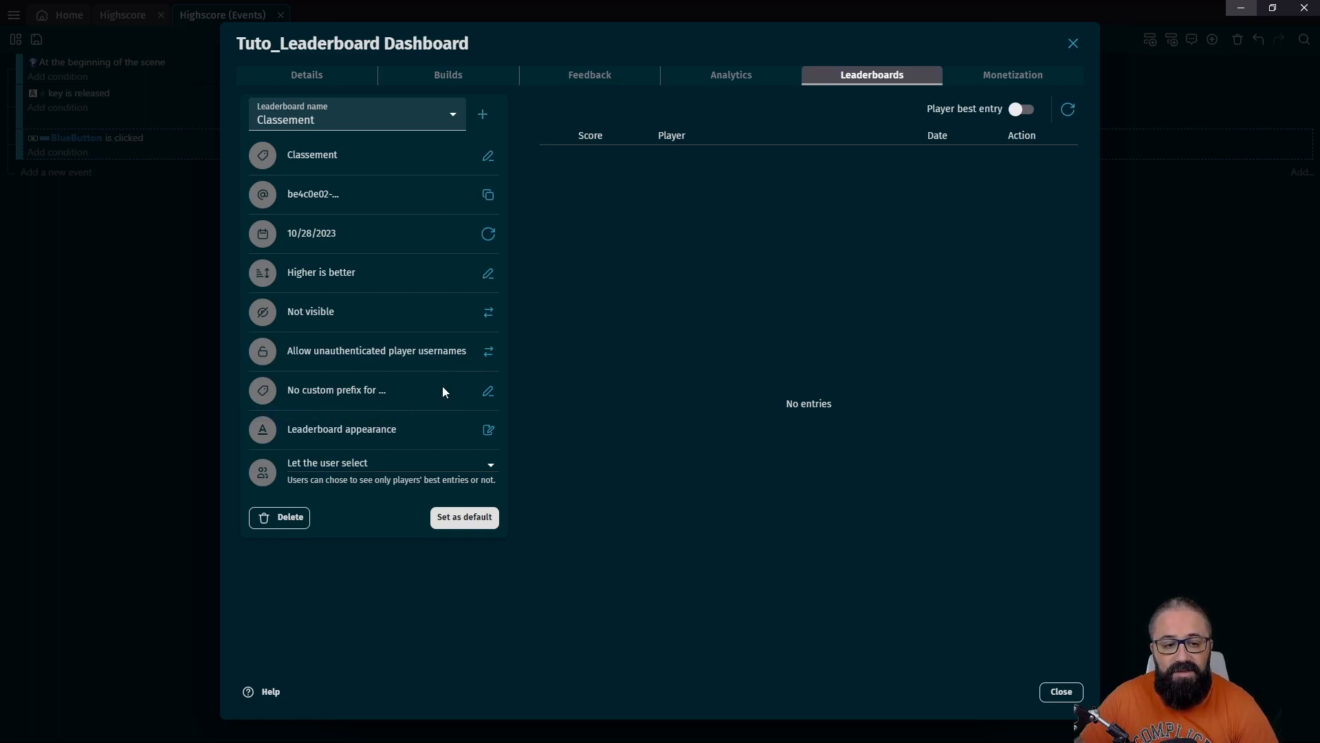
# Try auto_ as the custom prefix and discard it, then check the entry display choices, keeping Let the user select
pyautogui.click(488, 390)
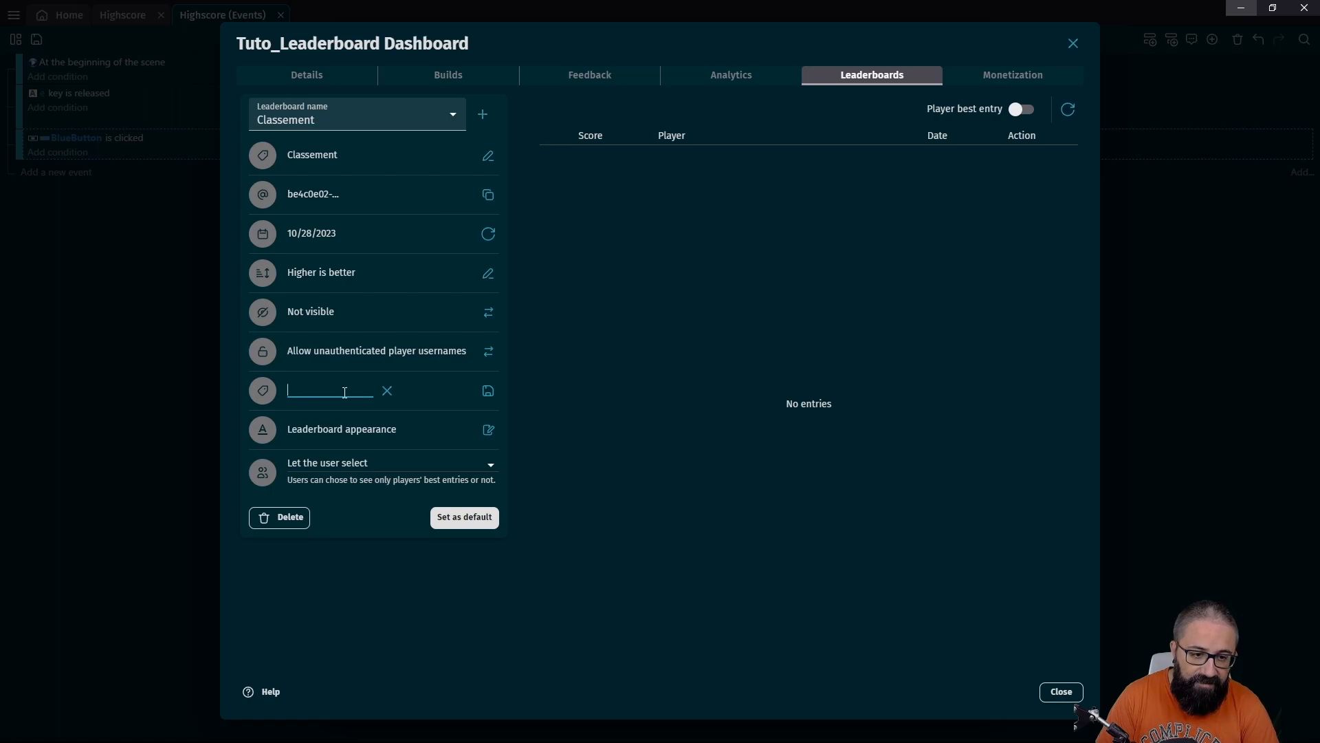
pyautogui.write('auto_')
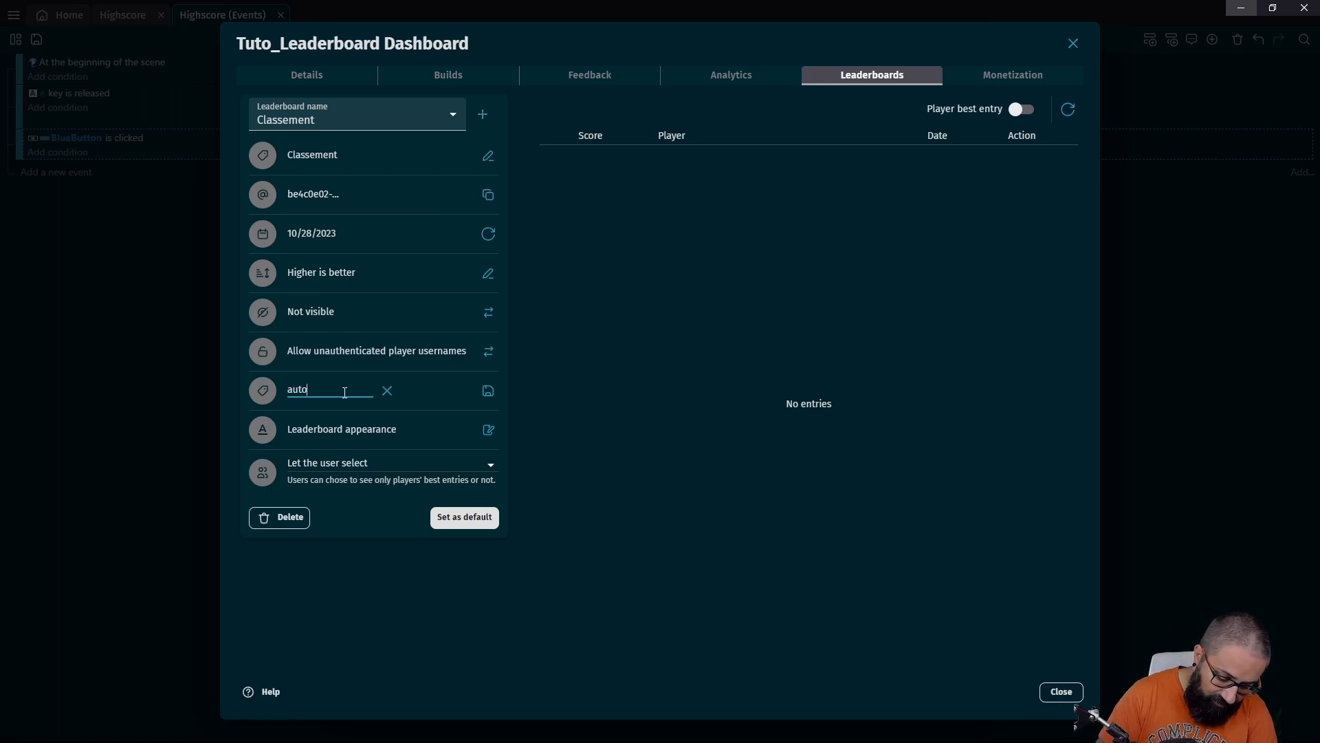
pyautogui.click(414, 391)
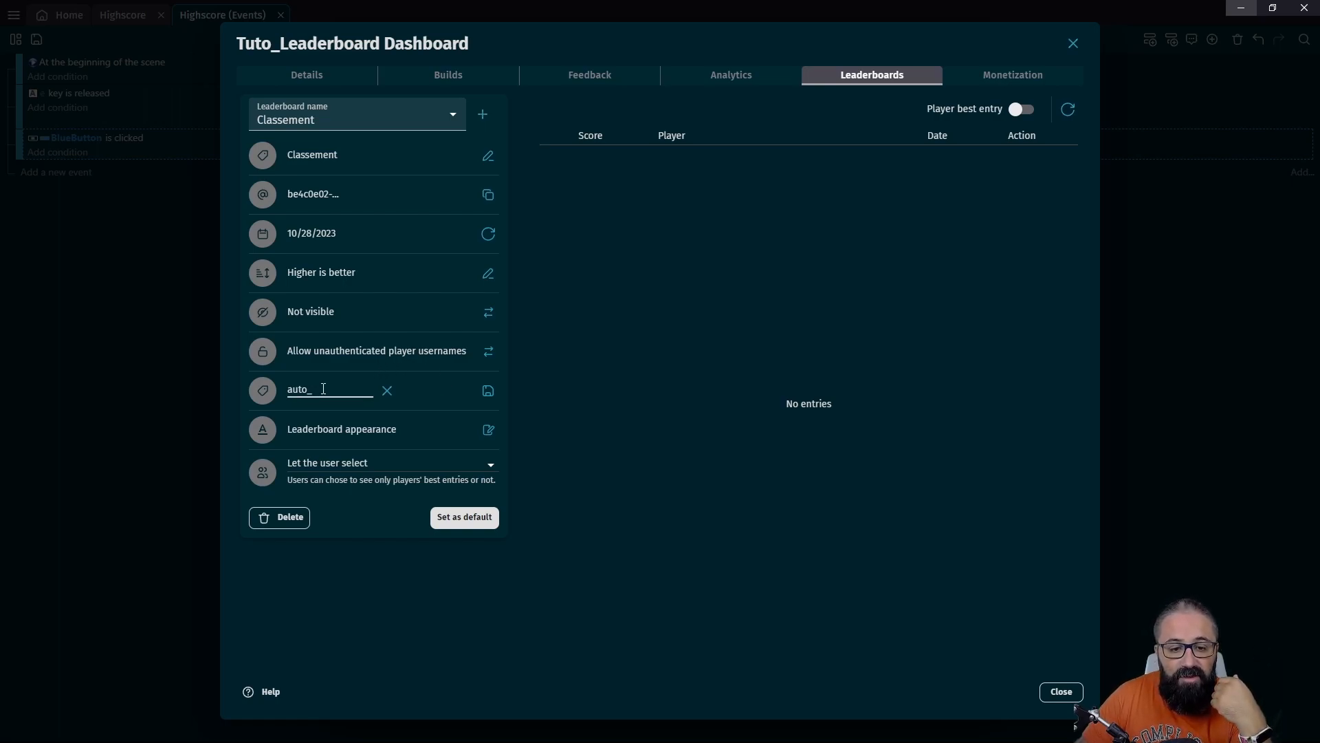
pyautogui.click(389, 392)
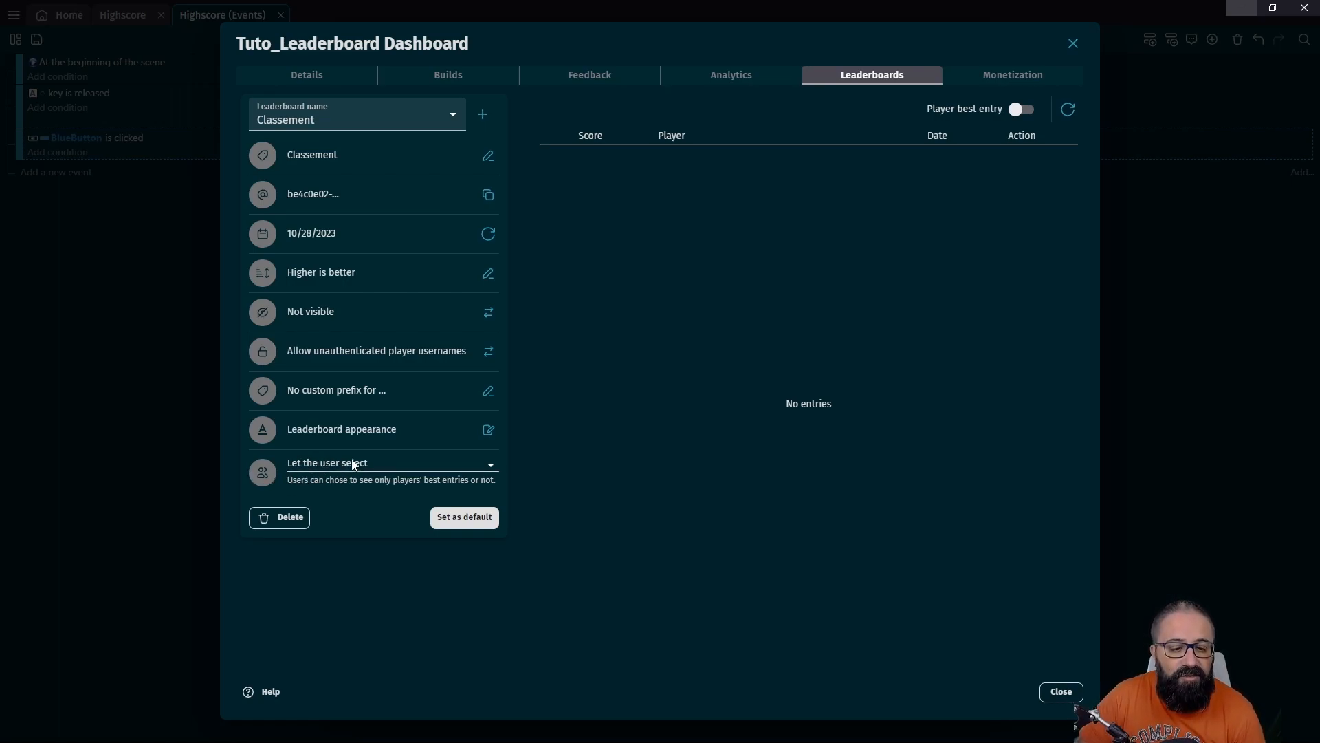
pyautogui.click(398, 472)
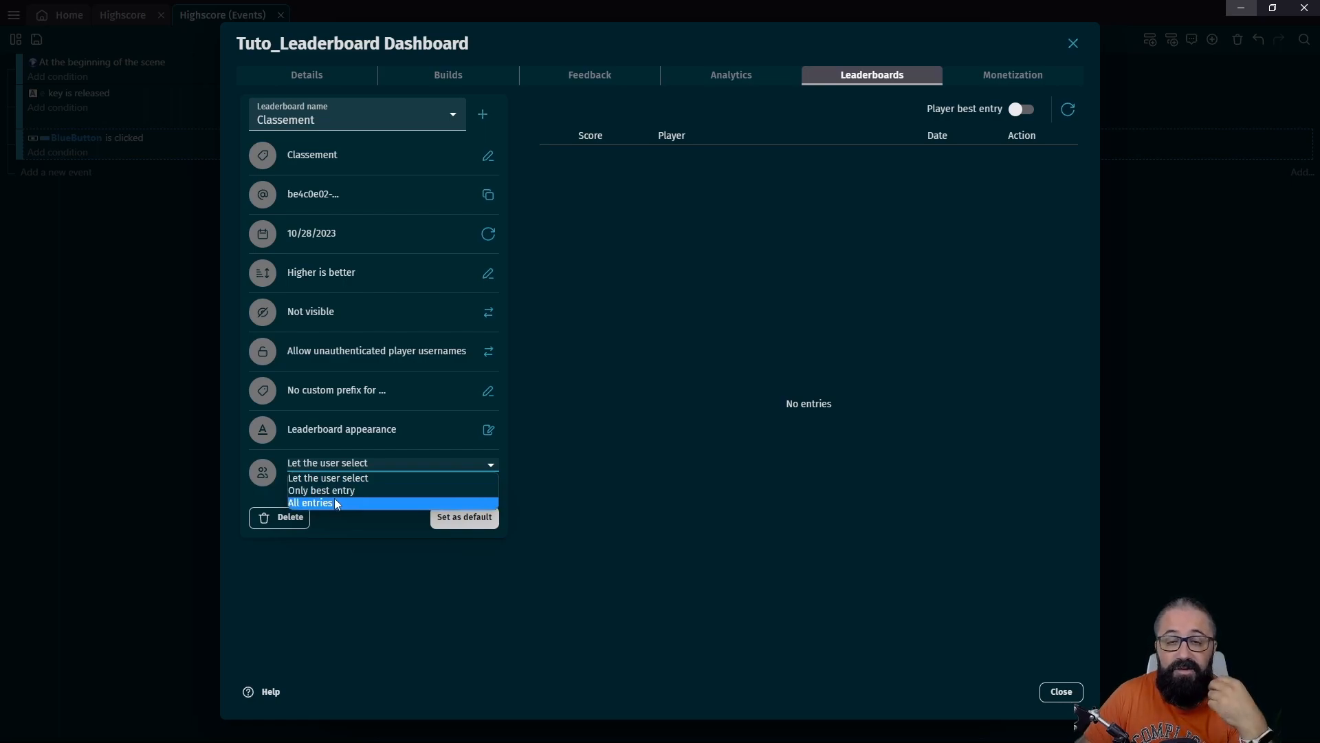
pyautogui.click(369, 480)
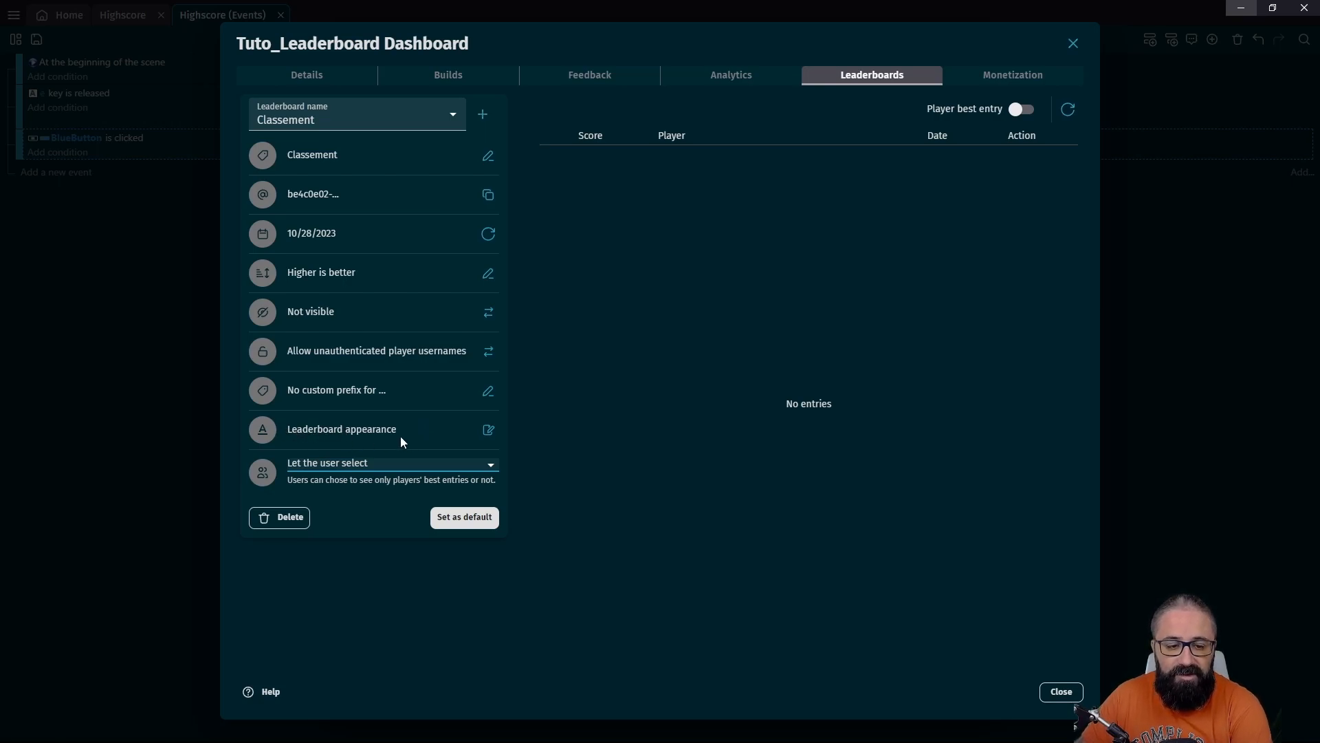
# Open the leaderboard appearance settings and examine the number of displayed entries, the colors and the custom CSS options
pyautogui.click(486, 429)
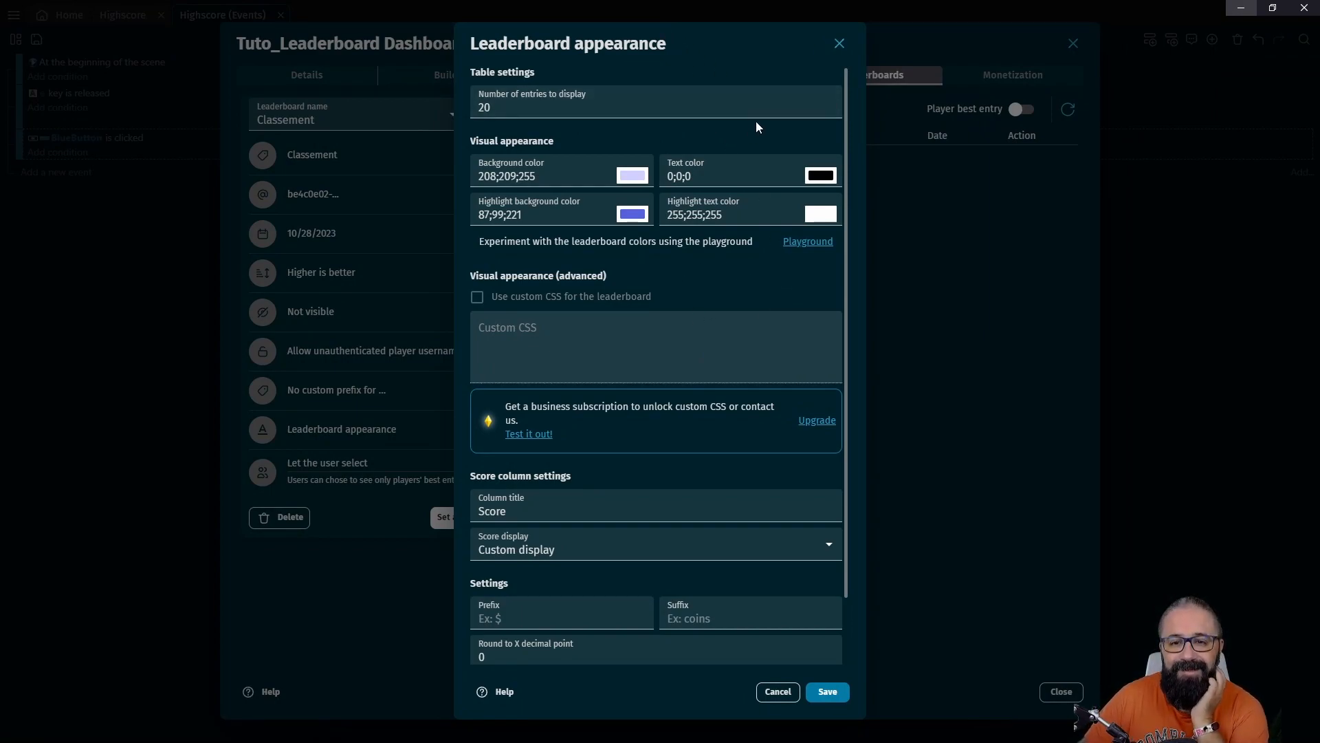
pyautogui.scroll(-1, 755, 122)
pyautogui.scroll(1, 742, 200)
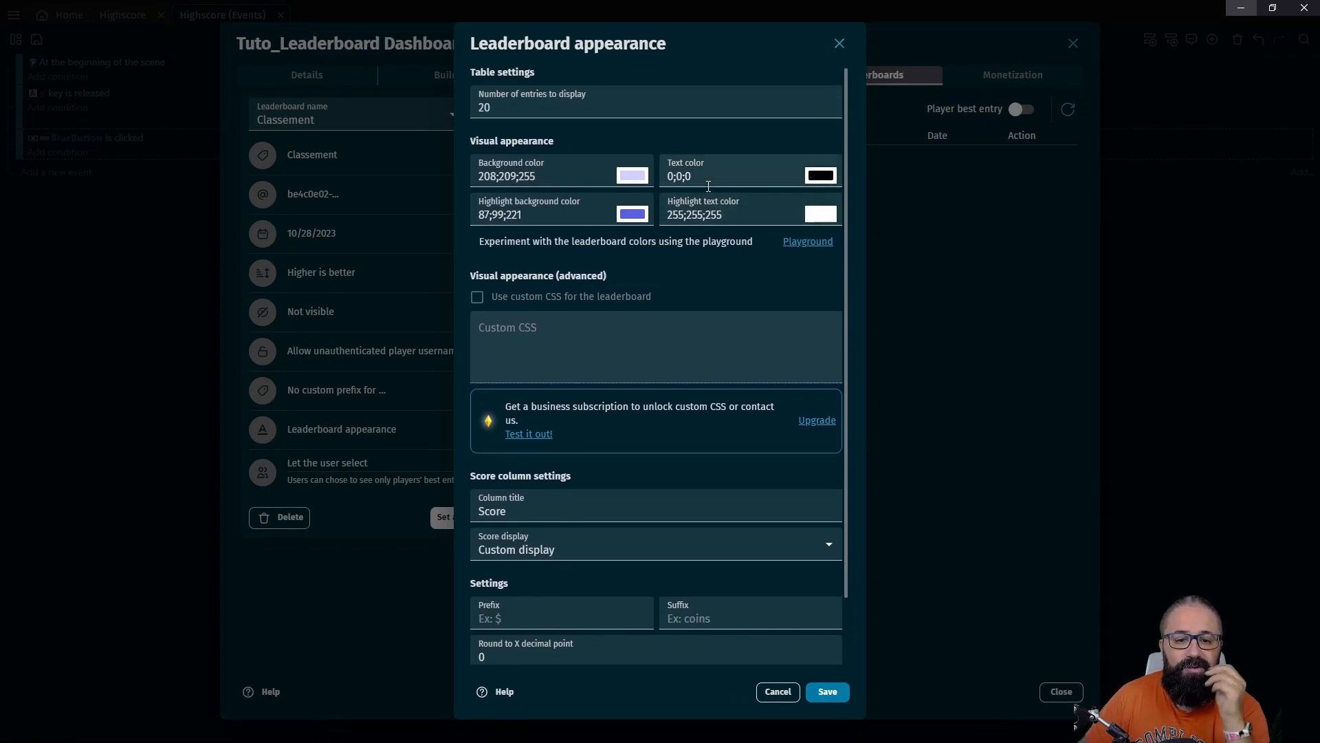
pyautogui.moveTo(527, 116); pyautogui.dragTo(451, 107)
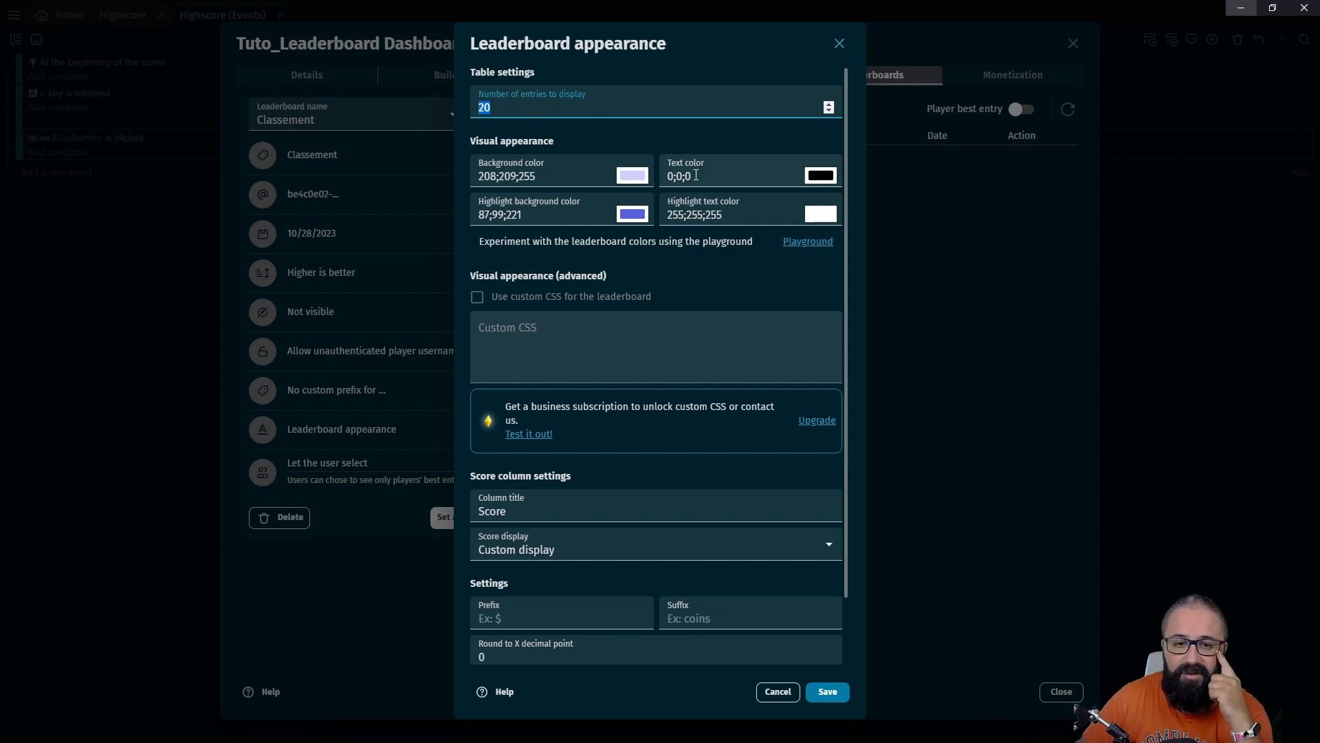
pyautogui.click(667, 138)
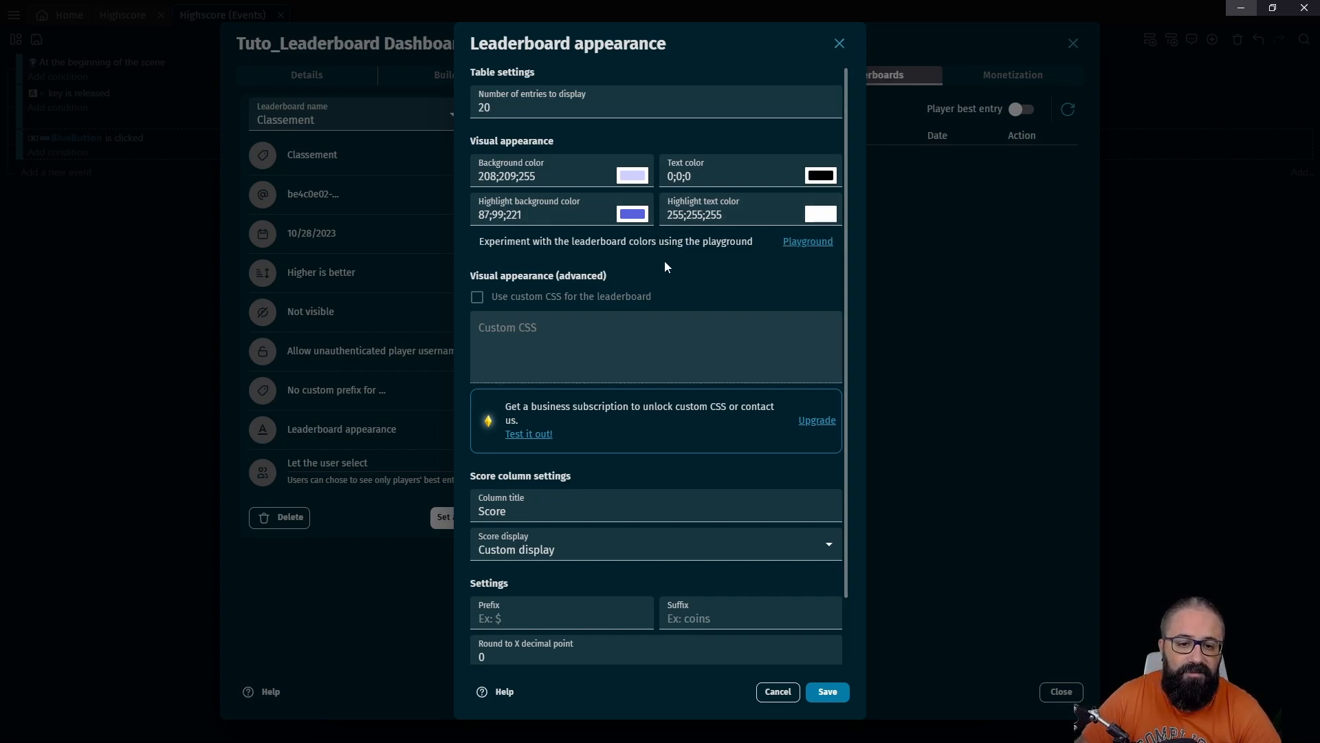
pyautogui.scroll(-1, 736, 250)
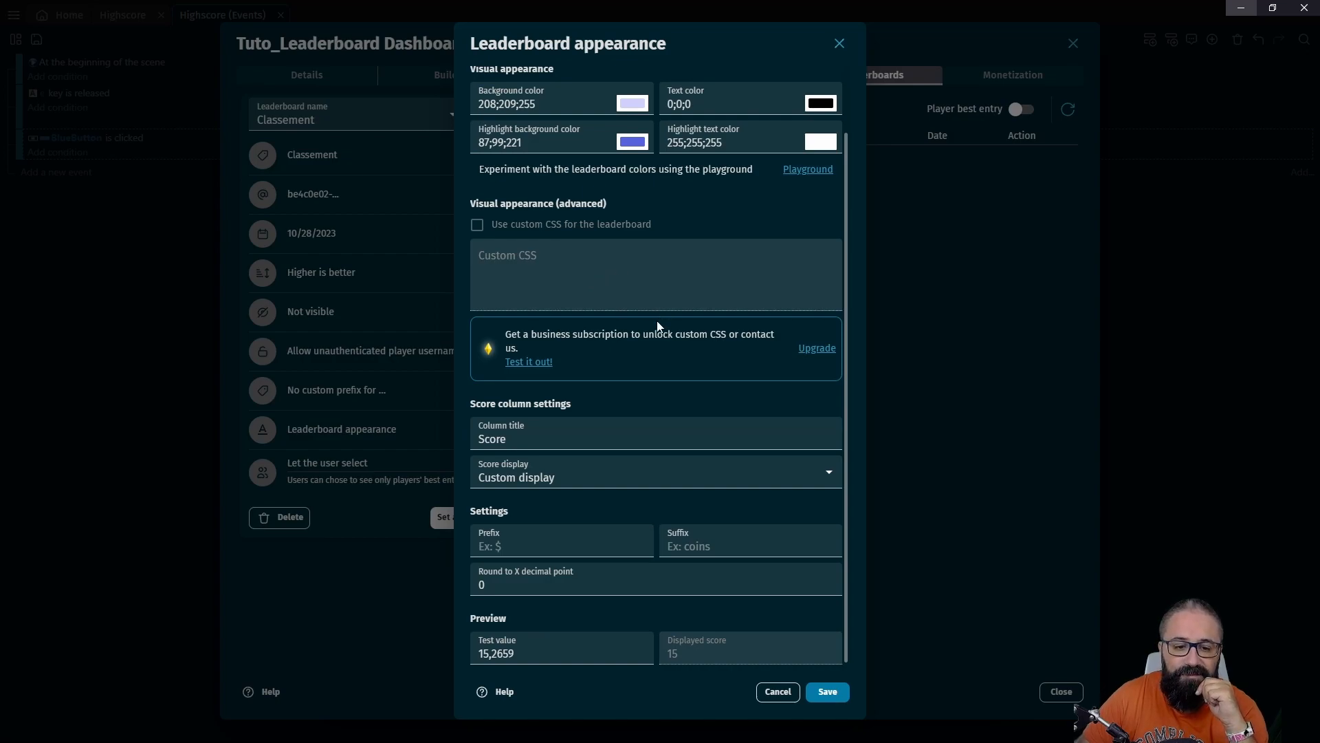
# Check the score column title and the available score display options, keeping Score and Custom display
pyautogui.doubleClick(563, 434)
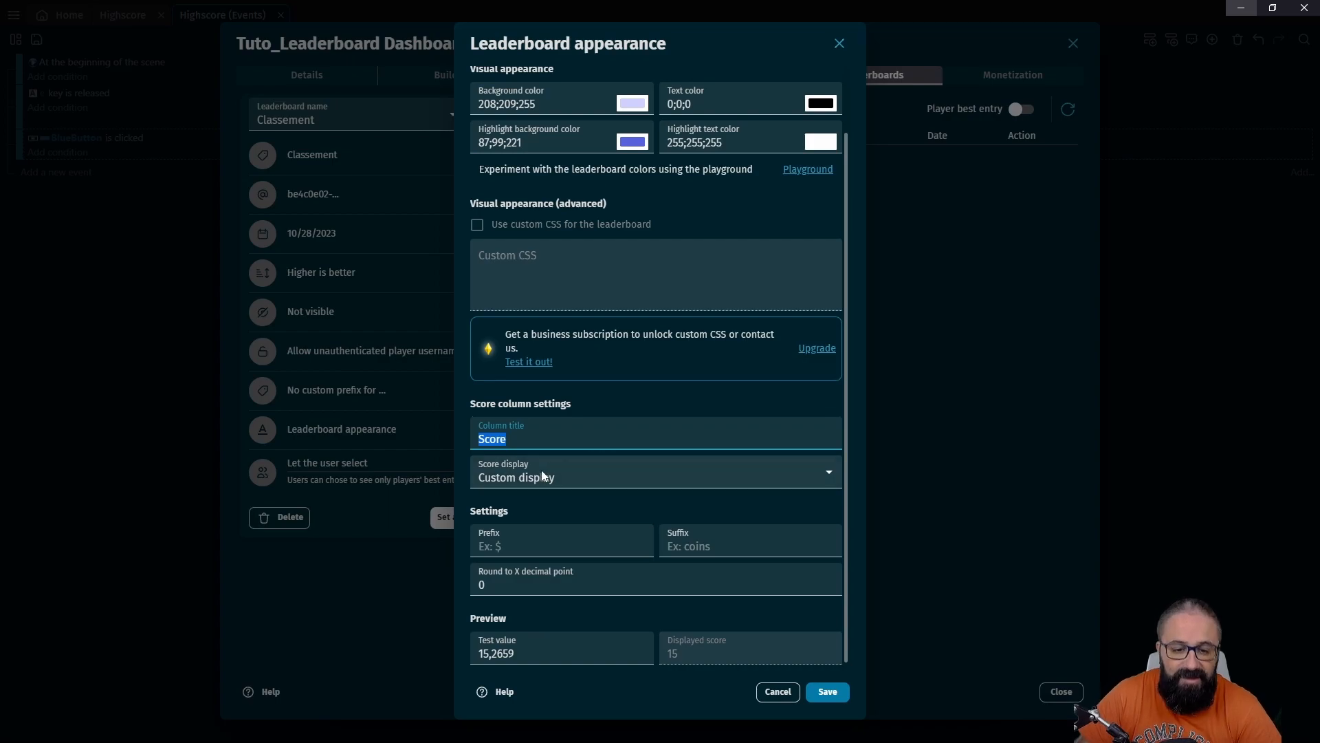
pyautogui.click(562, 473)
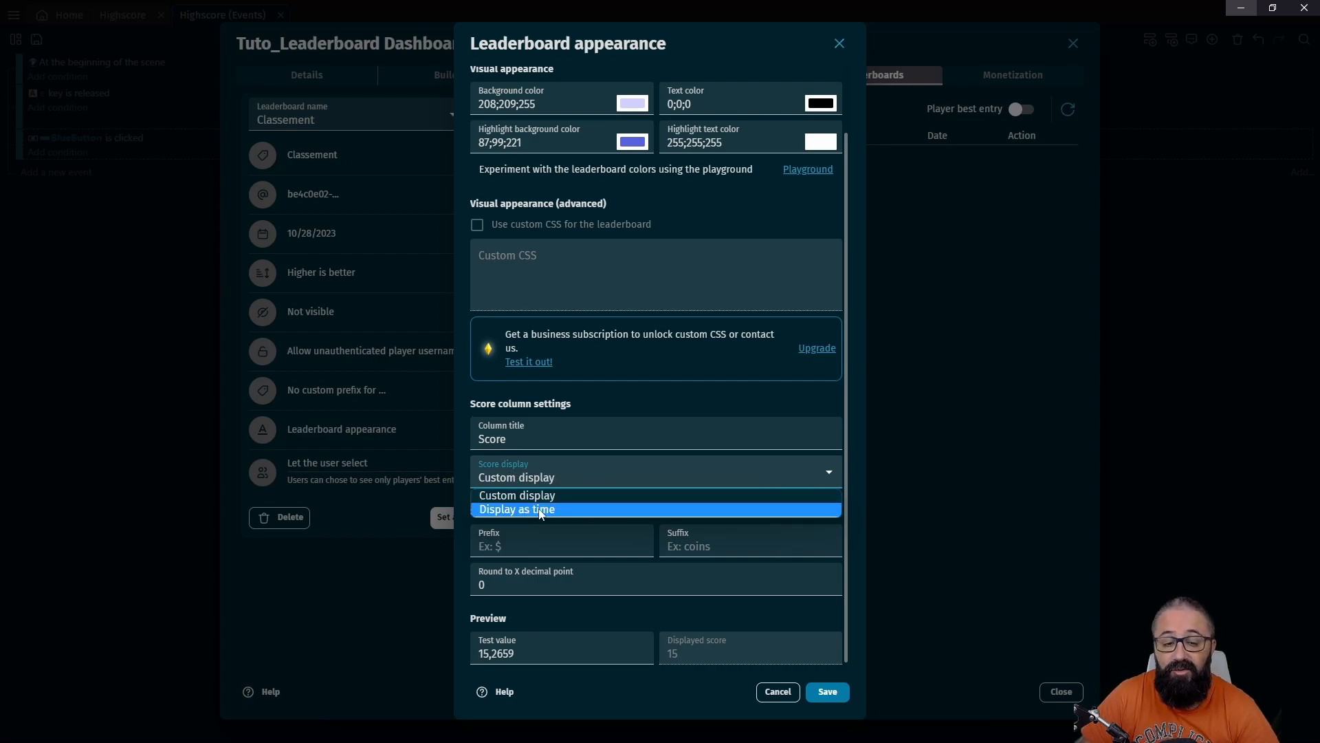
pyautogui.click(561, 472)
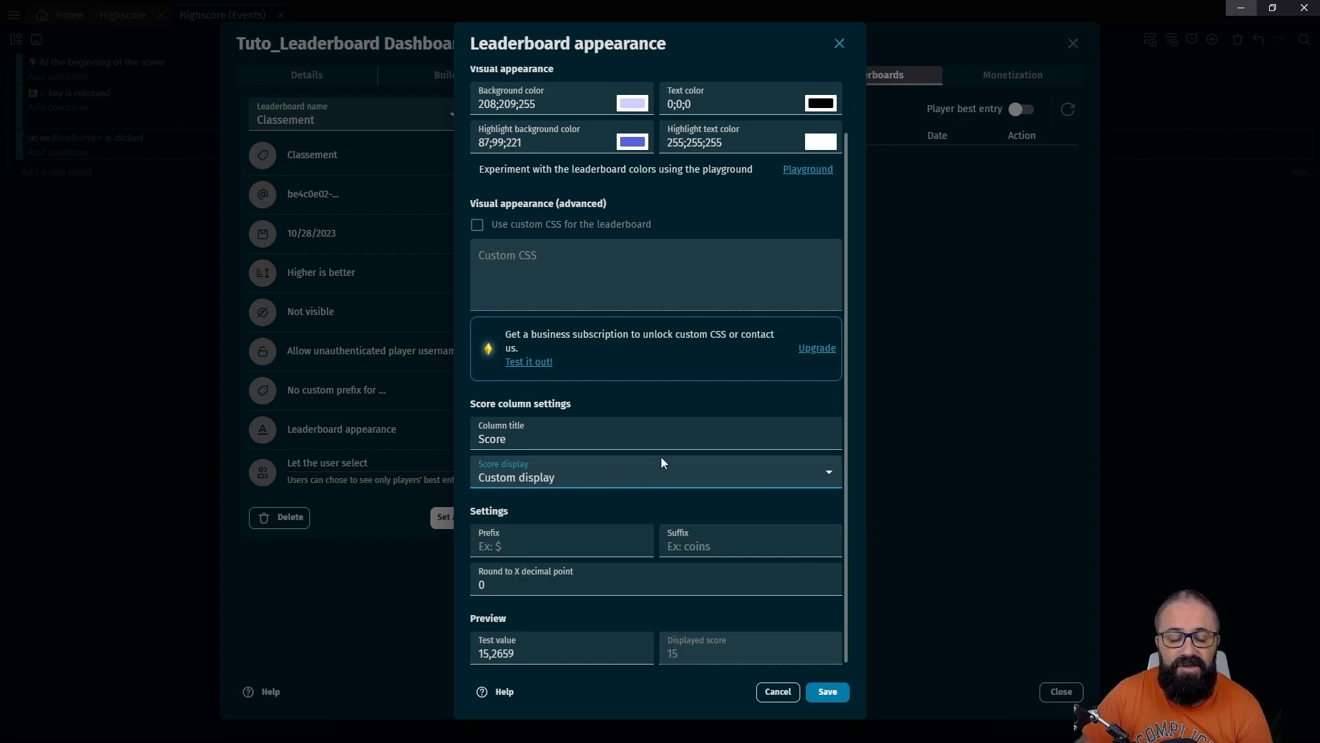
pyautogui.click(583, 467)
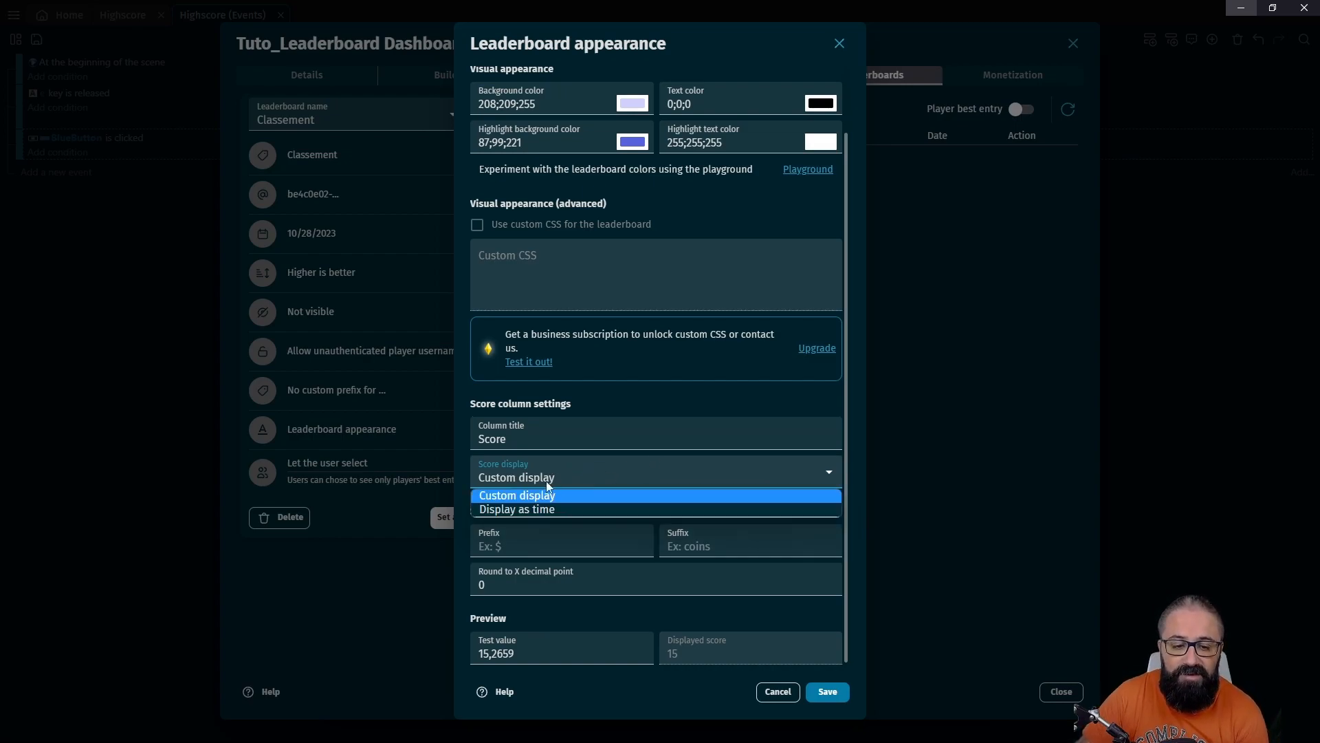
pyautogui.click(584, 473)
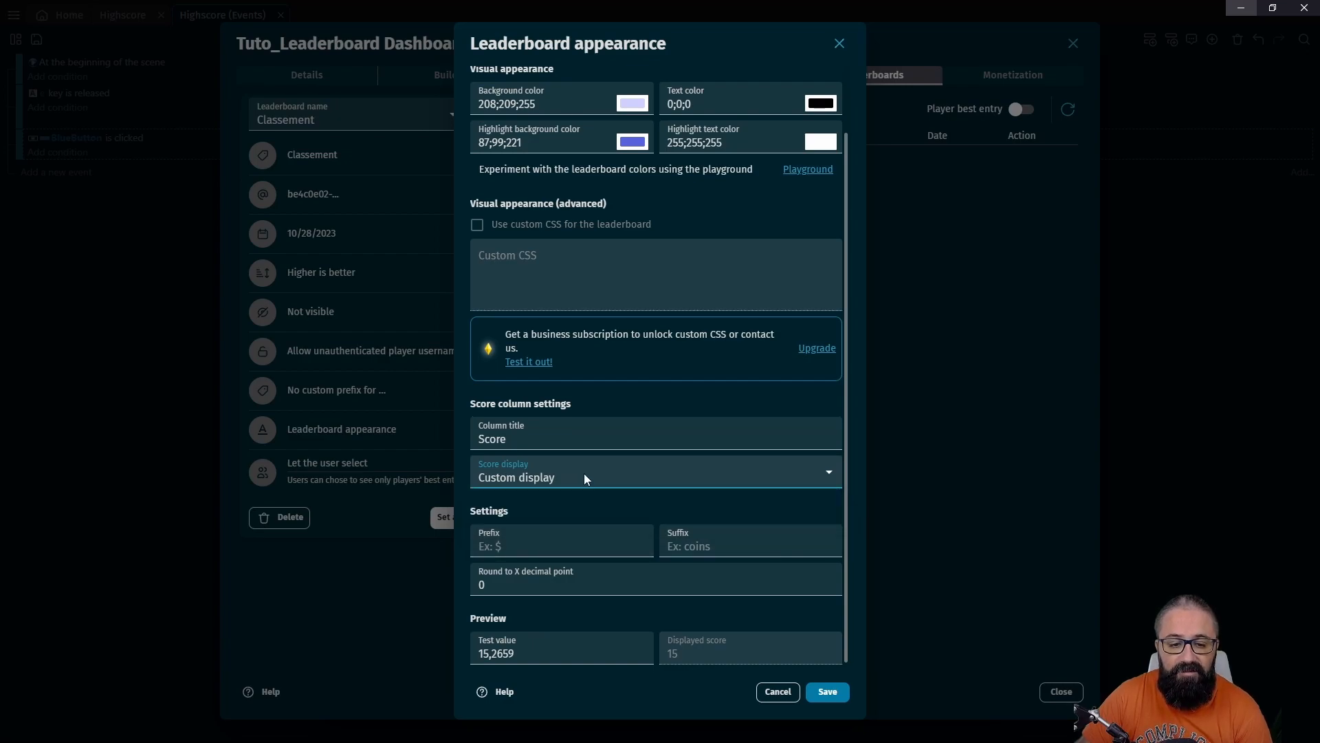
pyautogui.click(580, 500)
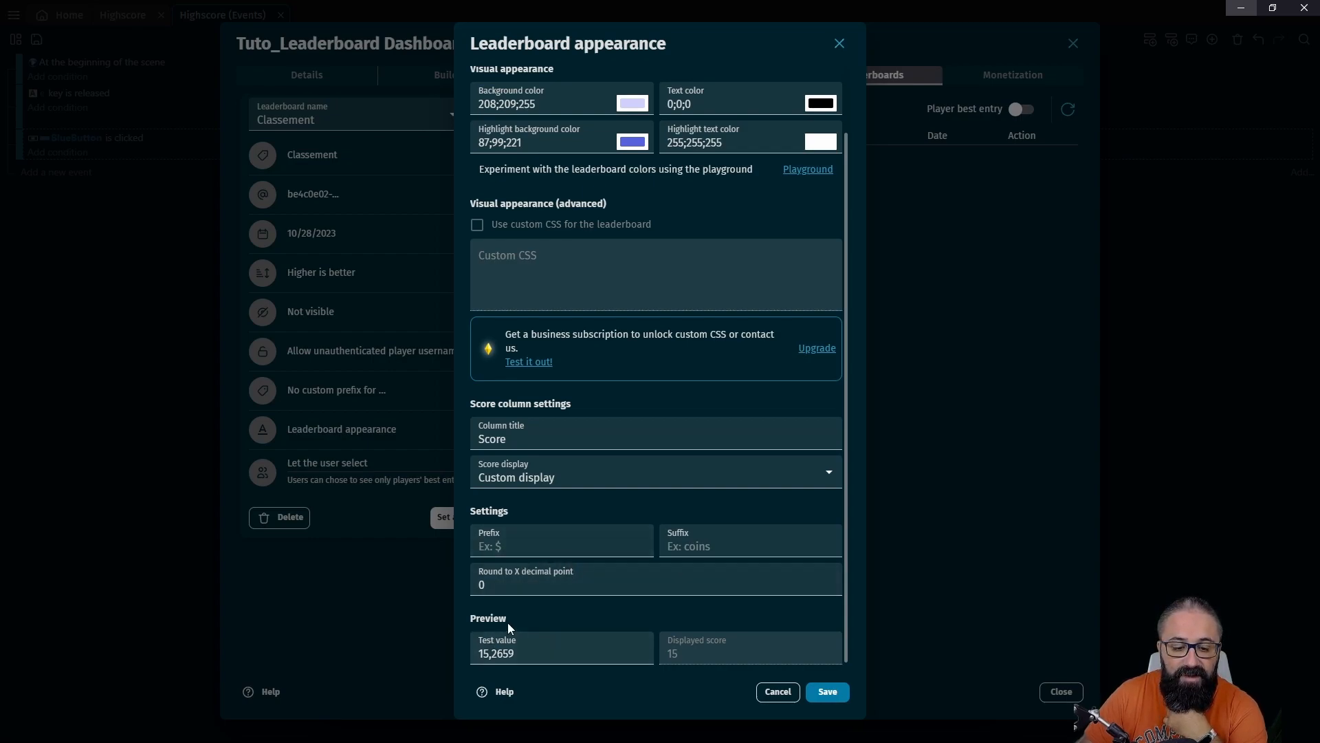
# Preview the displayed score with a test value of 69.36
pyautogui.click(518, 547)
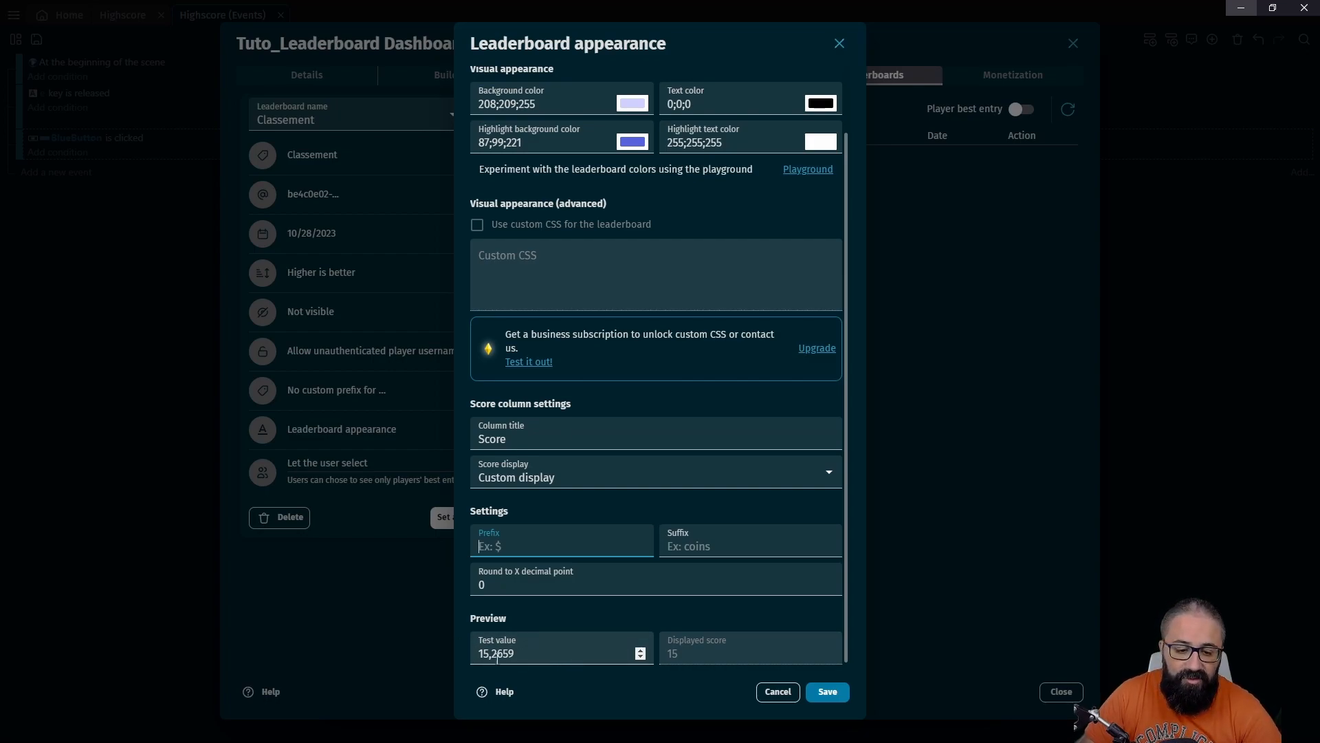
pyautogui.moveTo(530, 653); pyautogui.dragTo(456, 650)
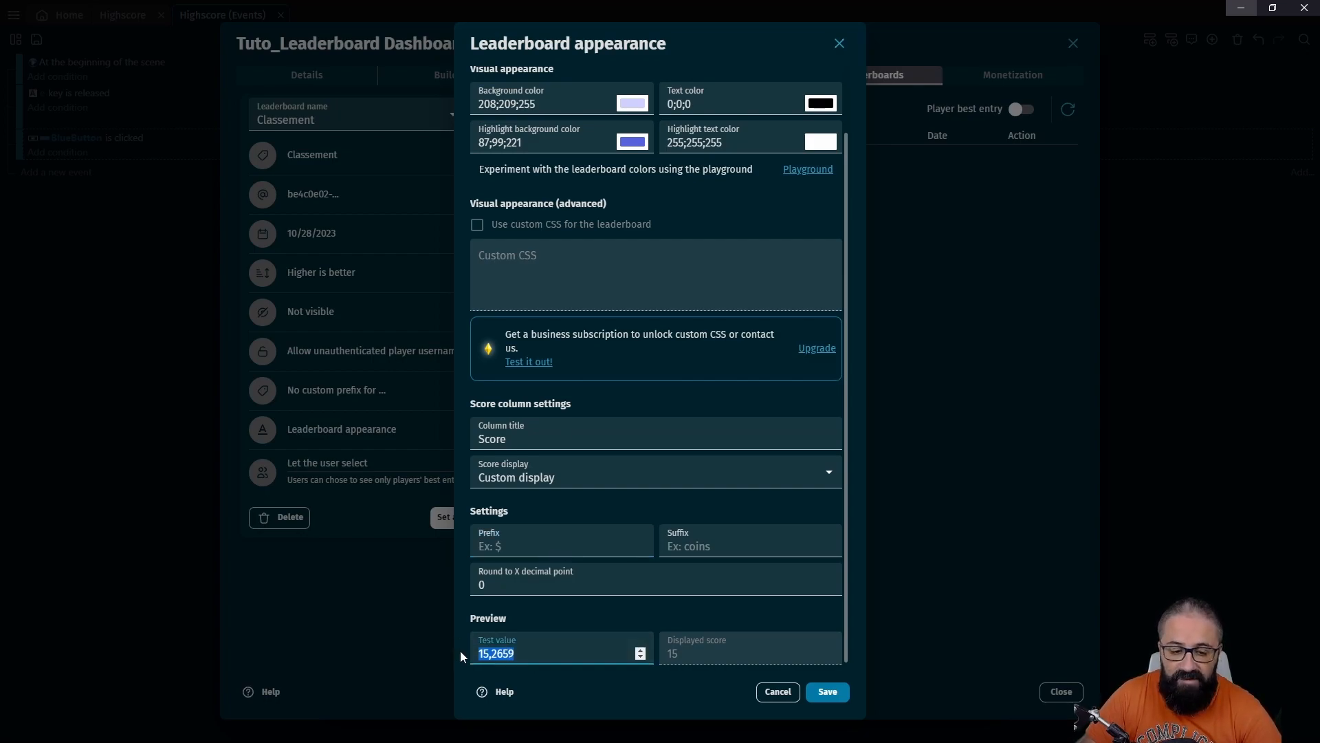
pyautogui.write('69')
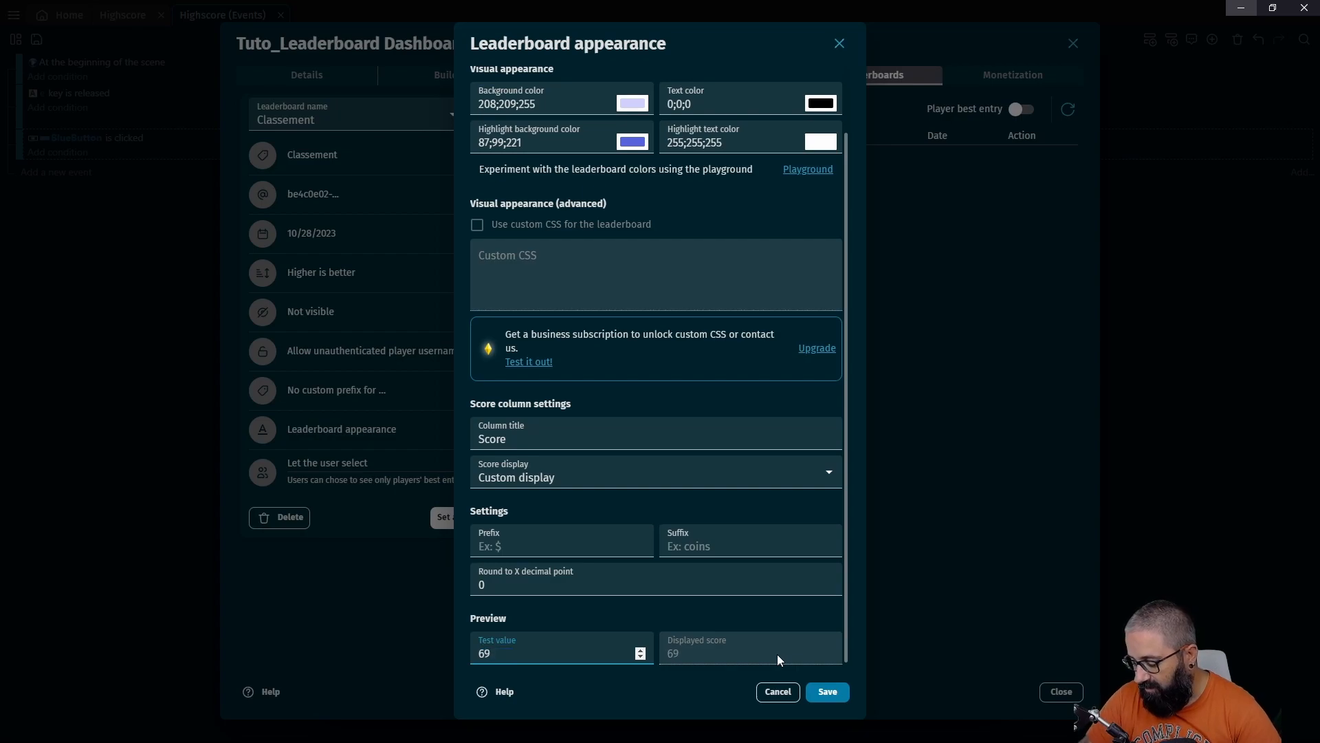
pyautogui.write('.36')
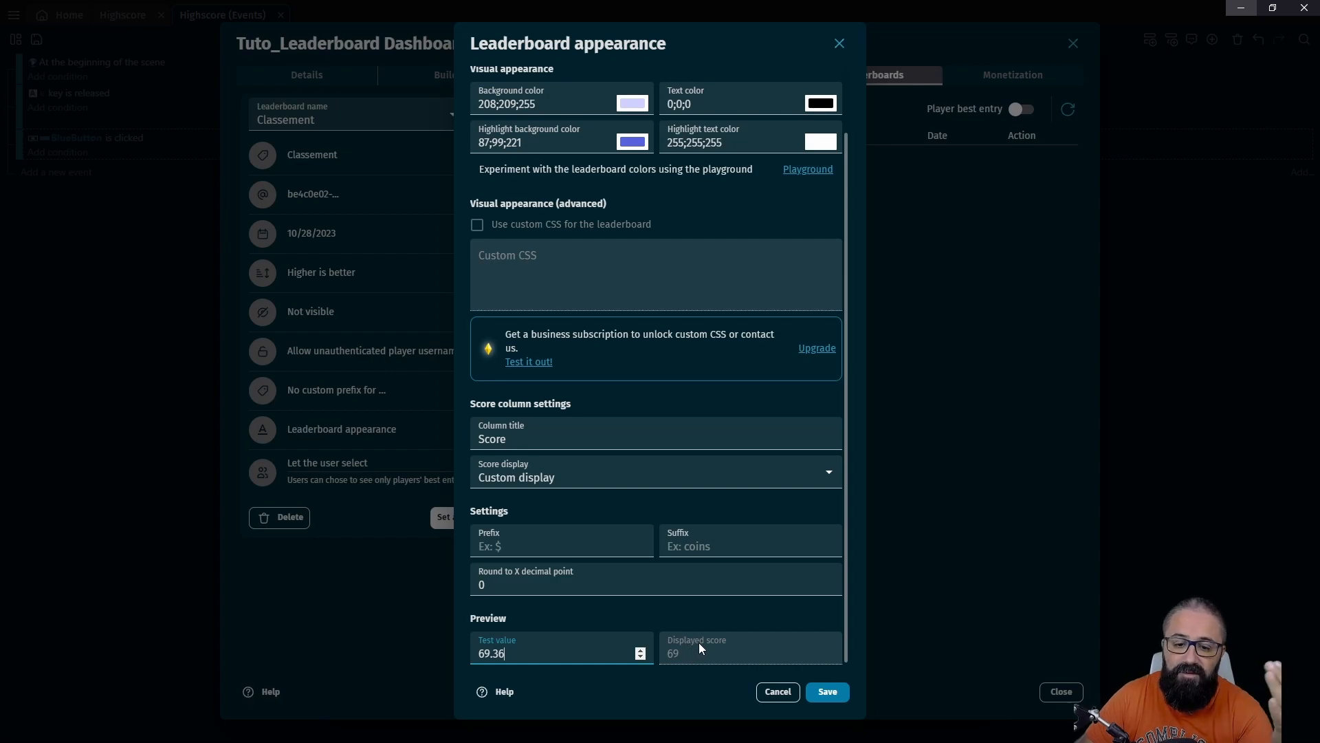
# Try $ as the score prefix and then as the score suffix, clearing each one
pyautogui.click(585, 548)
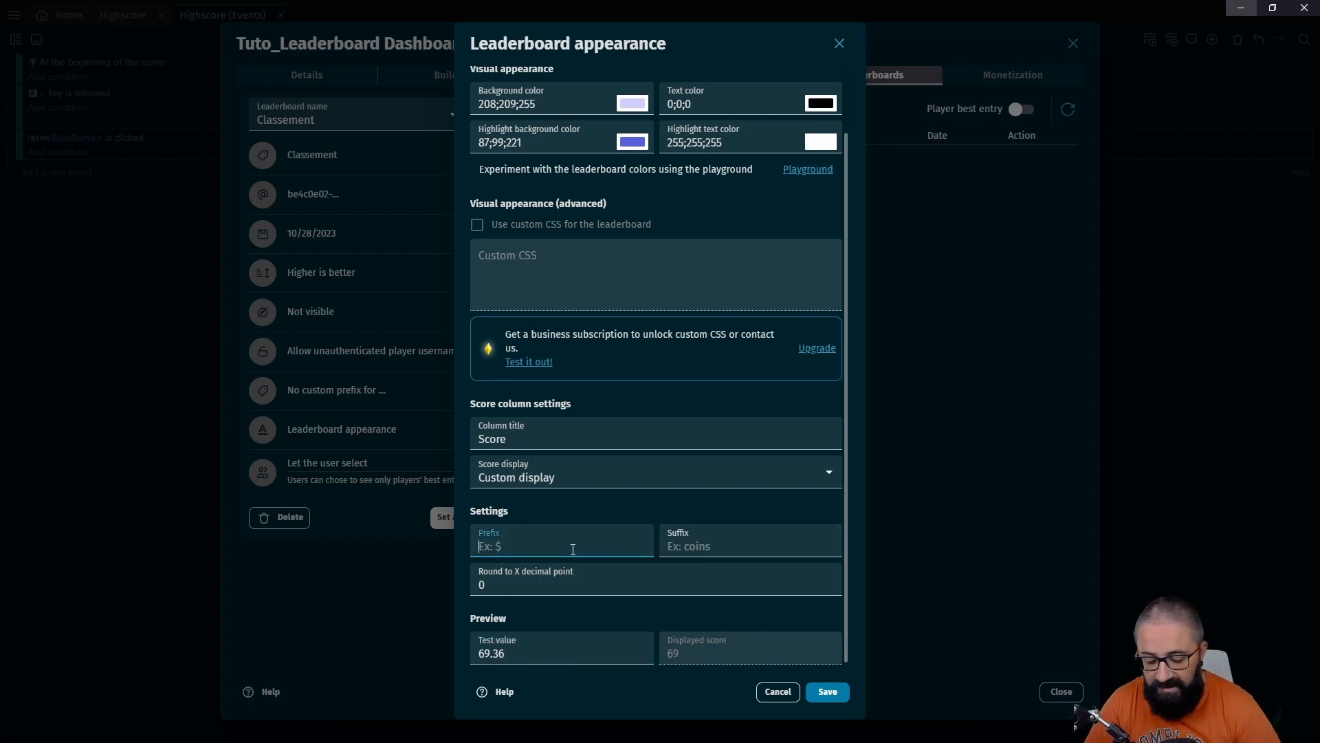
pyautogui.write('$')
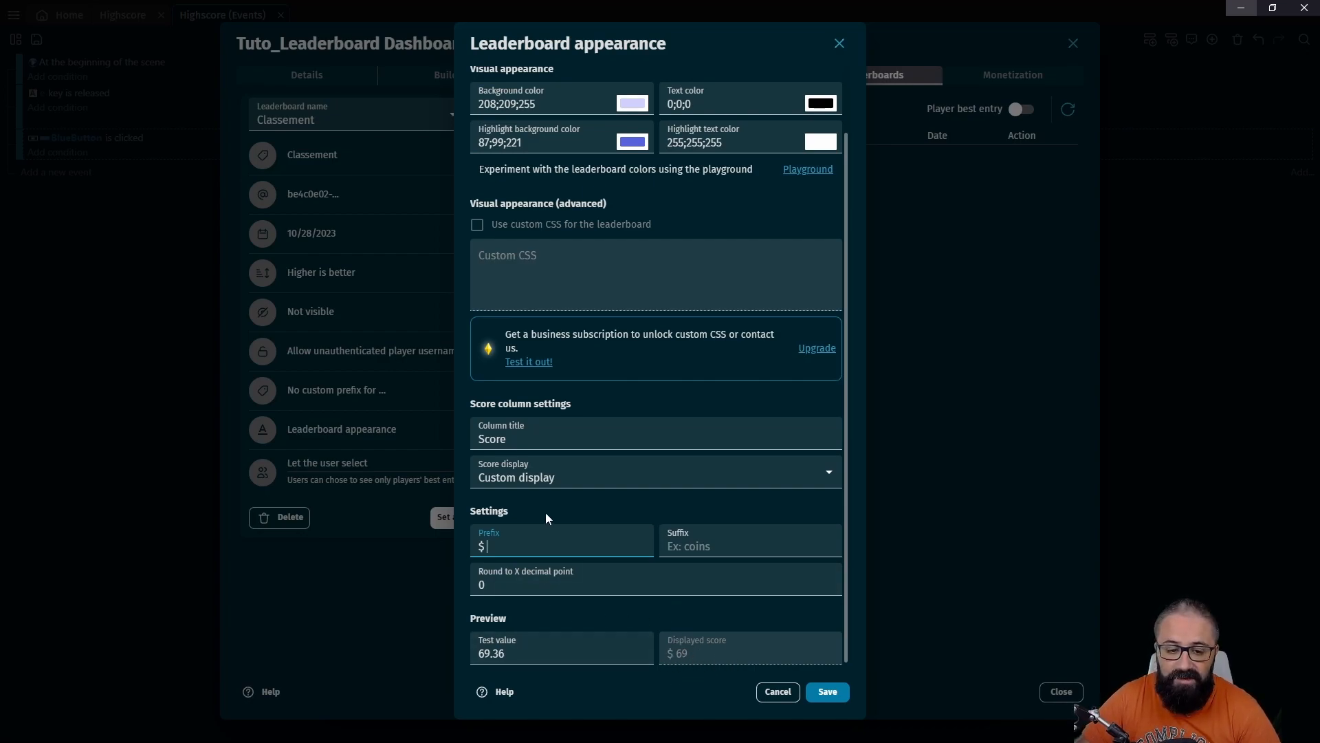
pyautogui.press('BackSpace')
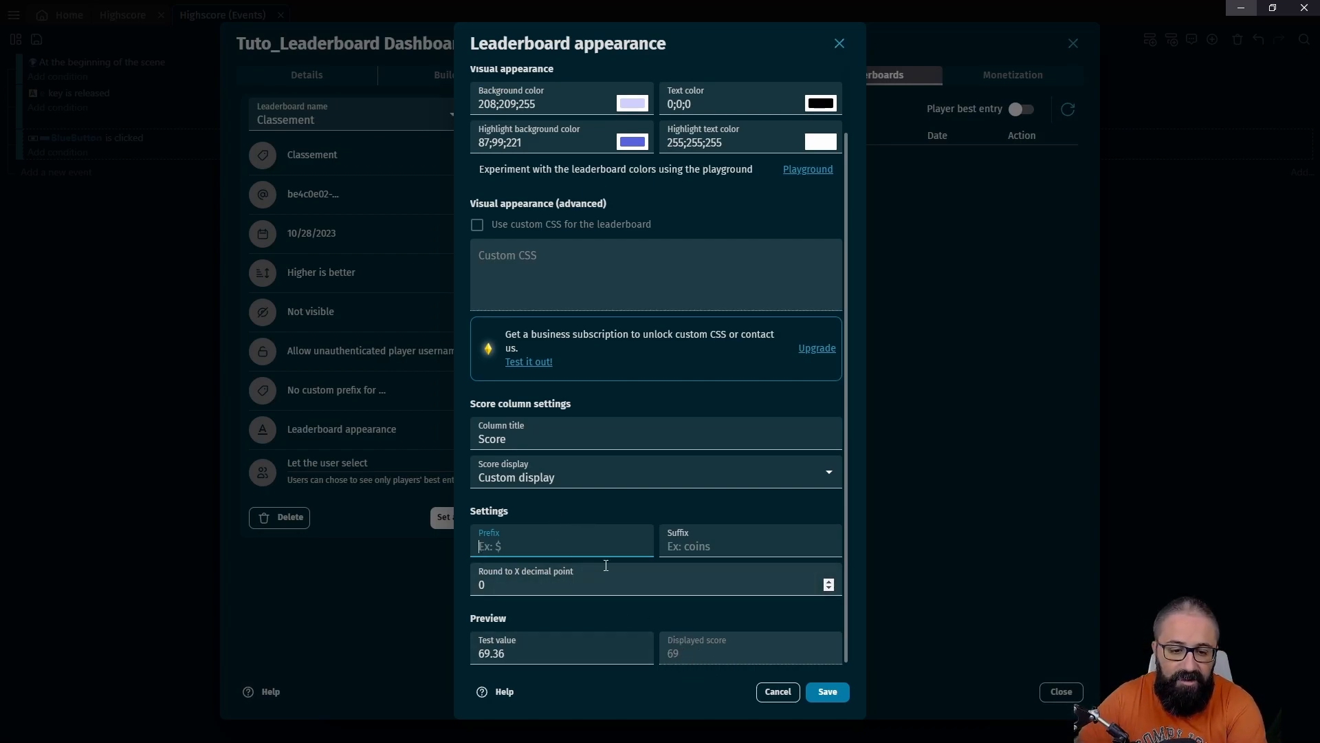
pyautogui.click(749, 543)
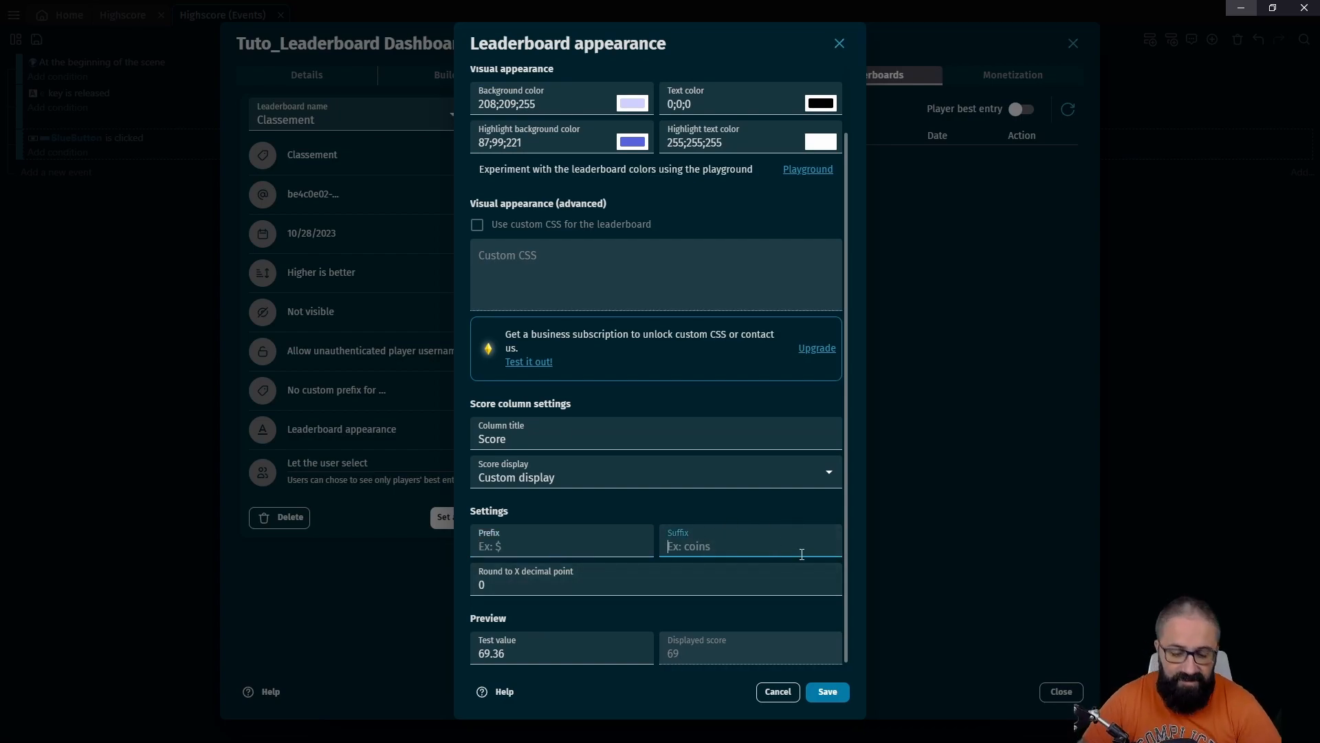
pyautogui.write('$')
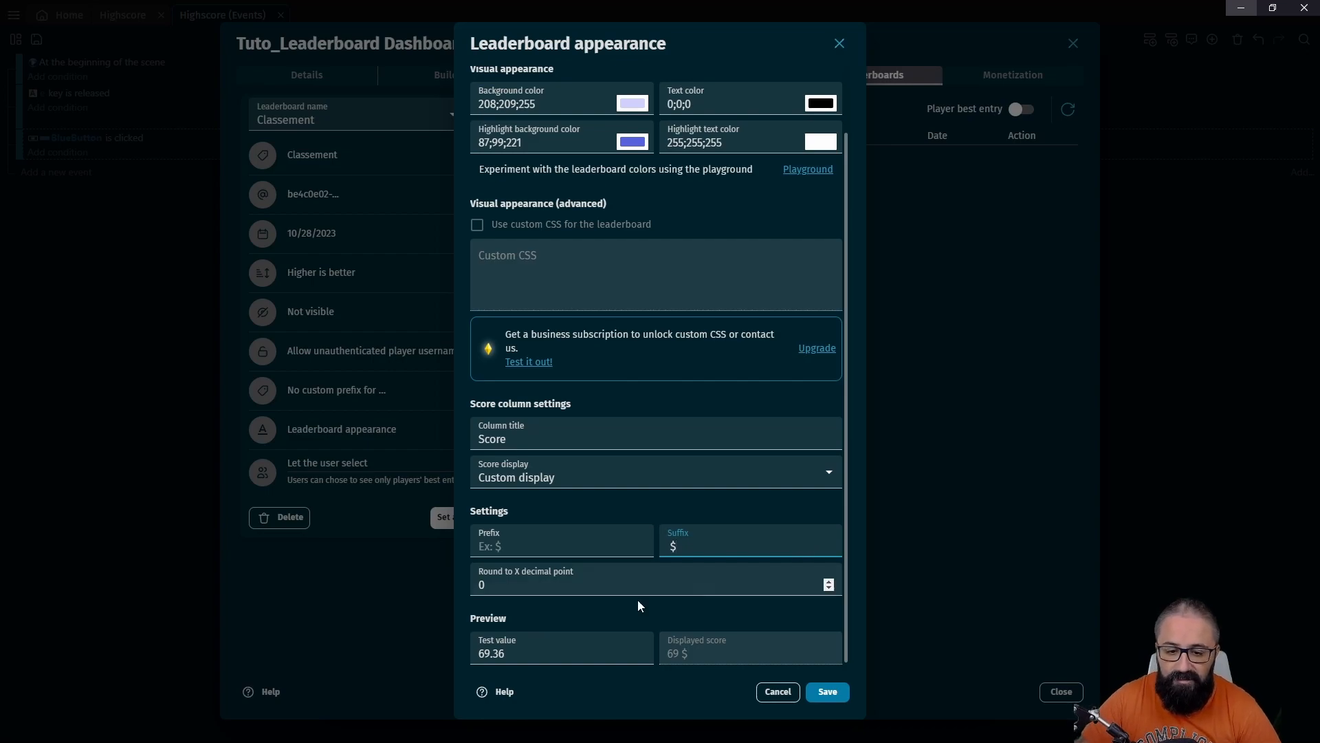
pyautogui.press('BackSpace')
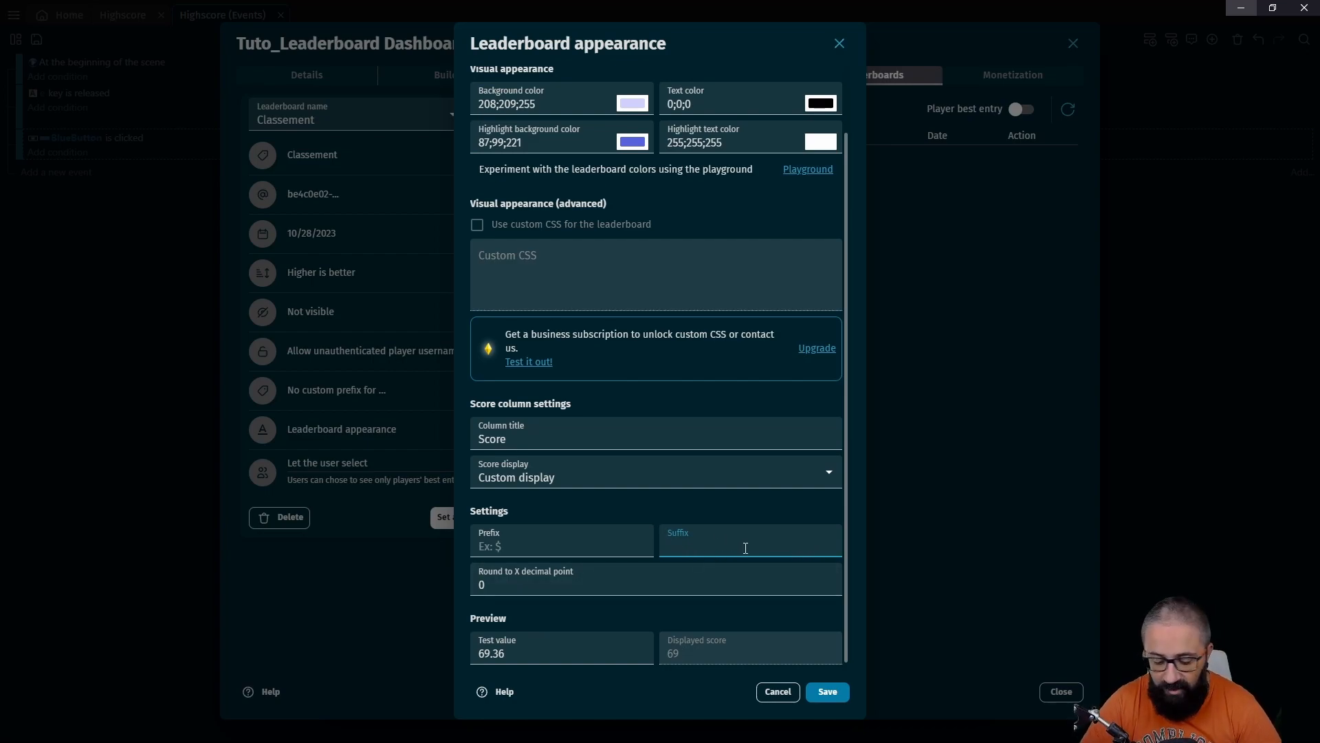
# Try Coins as the score suffix, then replace it with Points preceded by a space
pyautogui.write('Coins')
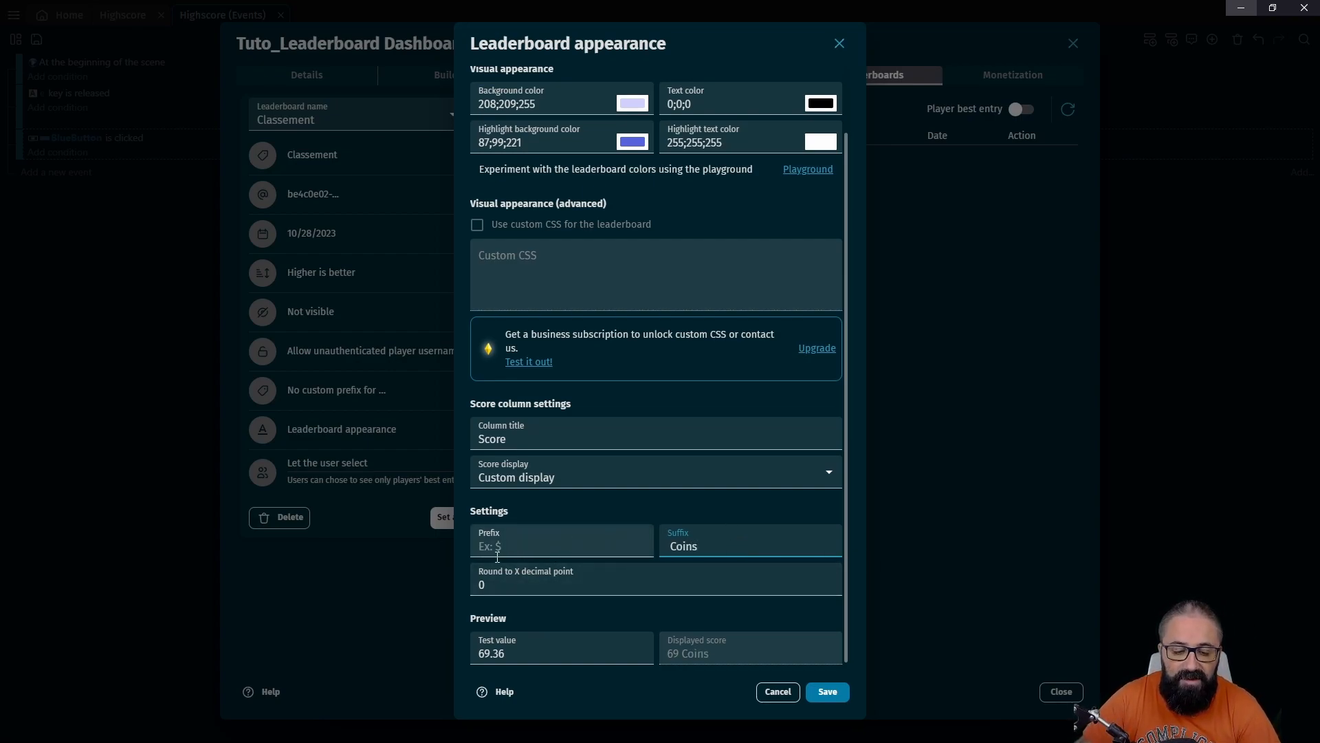
pyautogui.doubleClick(664, 540)
pyautogui.press('BackSpace')
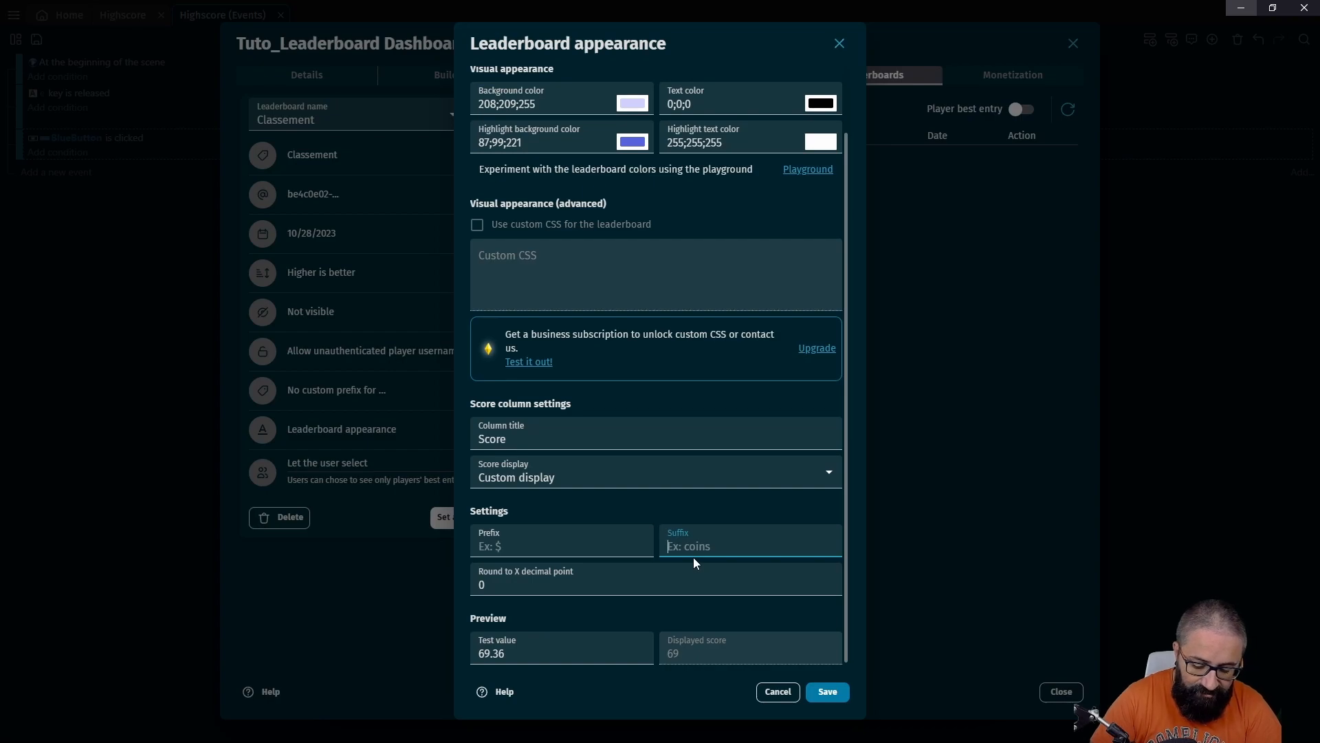
pyautogui.write('Pointds')
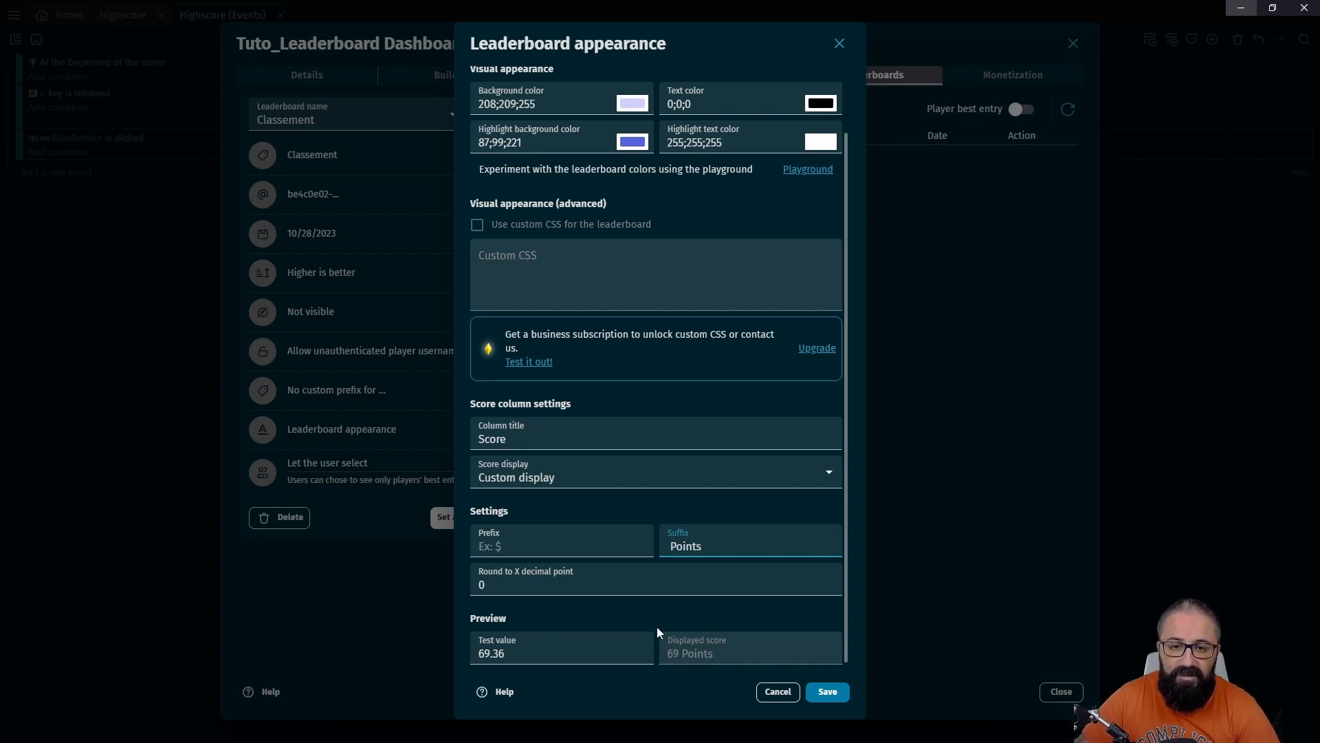
pyautogui.press('Tab')
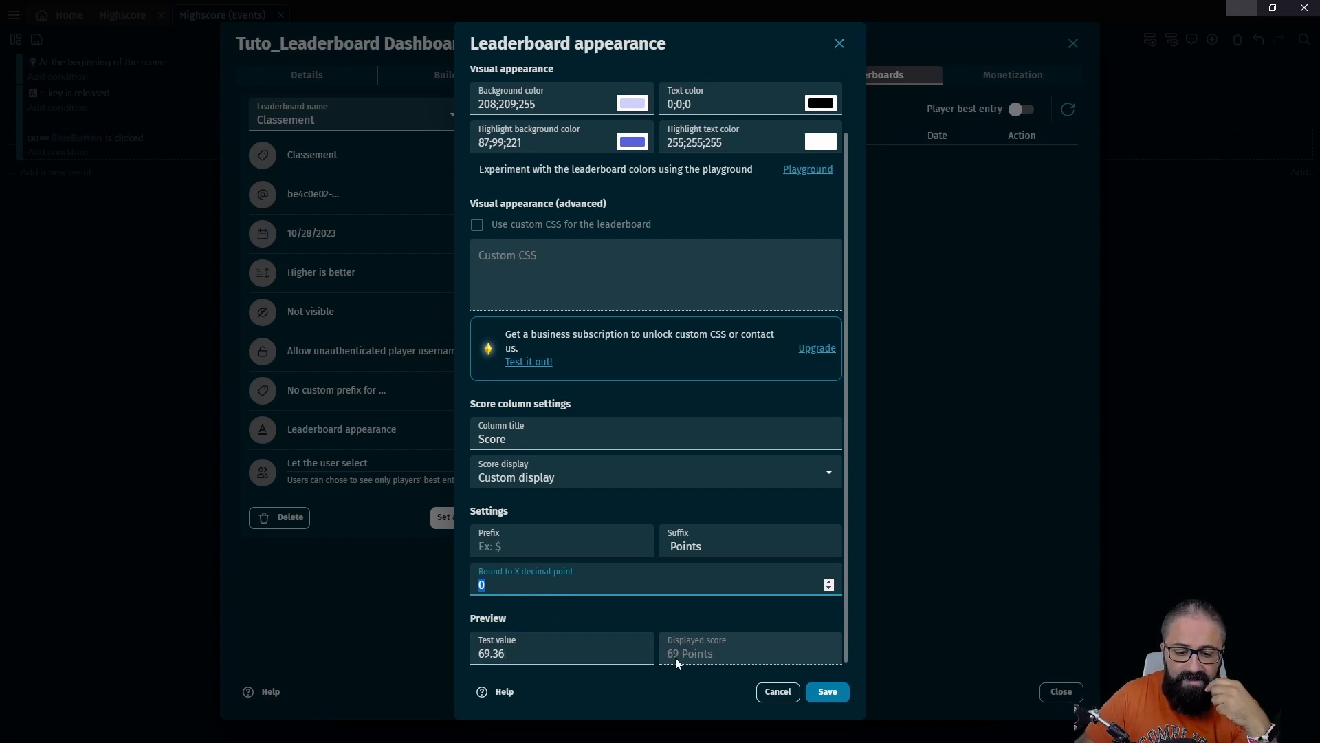
# Preview the score rounding with the test values 69.98 and 69.56
pyautogui.click(619, 653)
pyautogui.press('BackSpace')
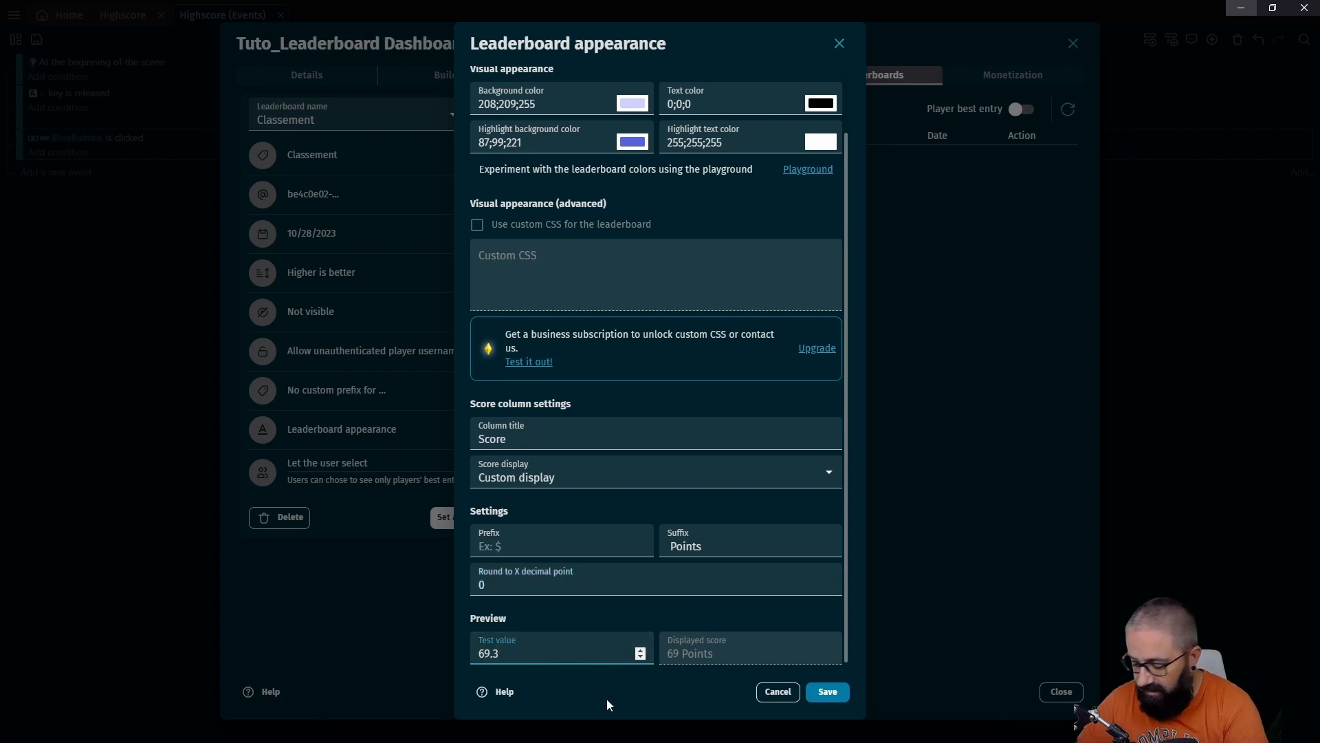
pyautogui.write('98')
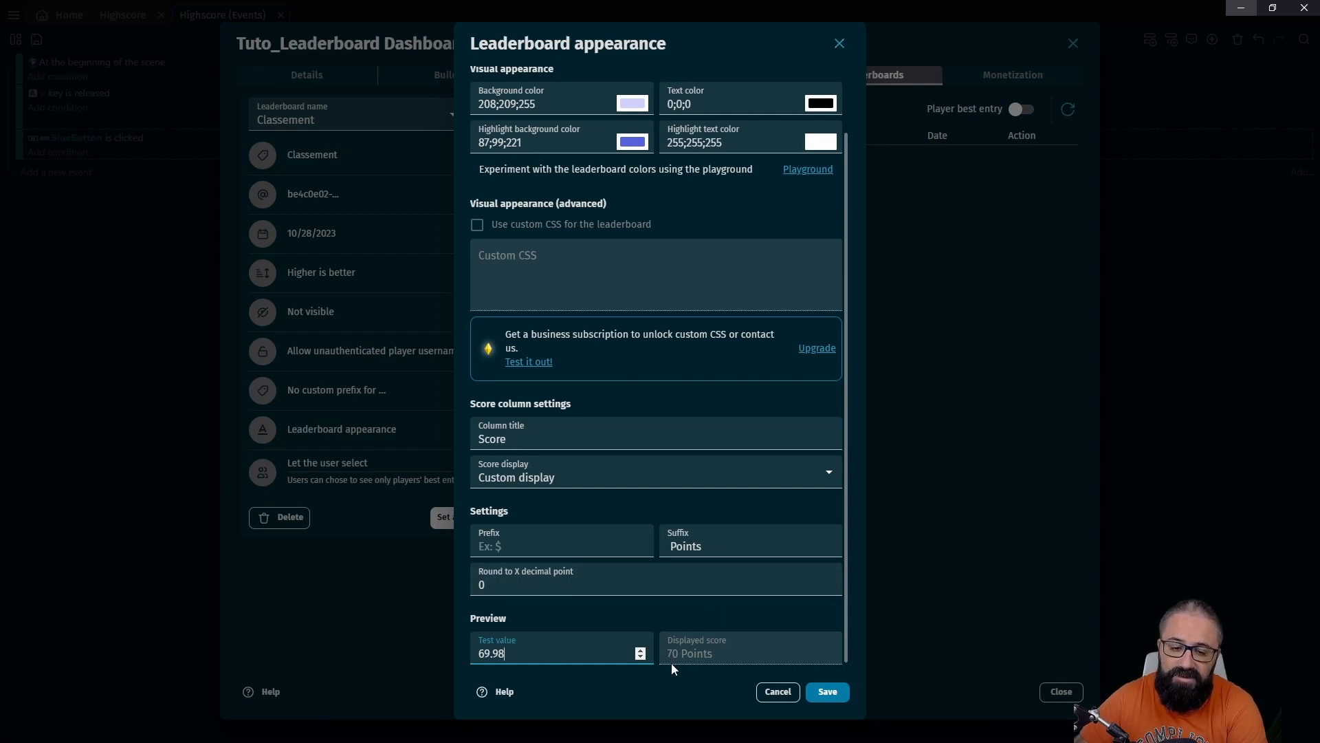
pyautogui.press('BackSpace')
pyautogui.press('BackSpace')
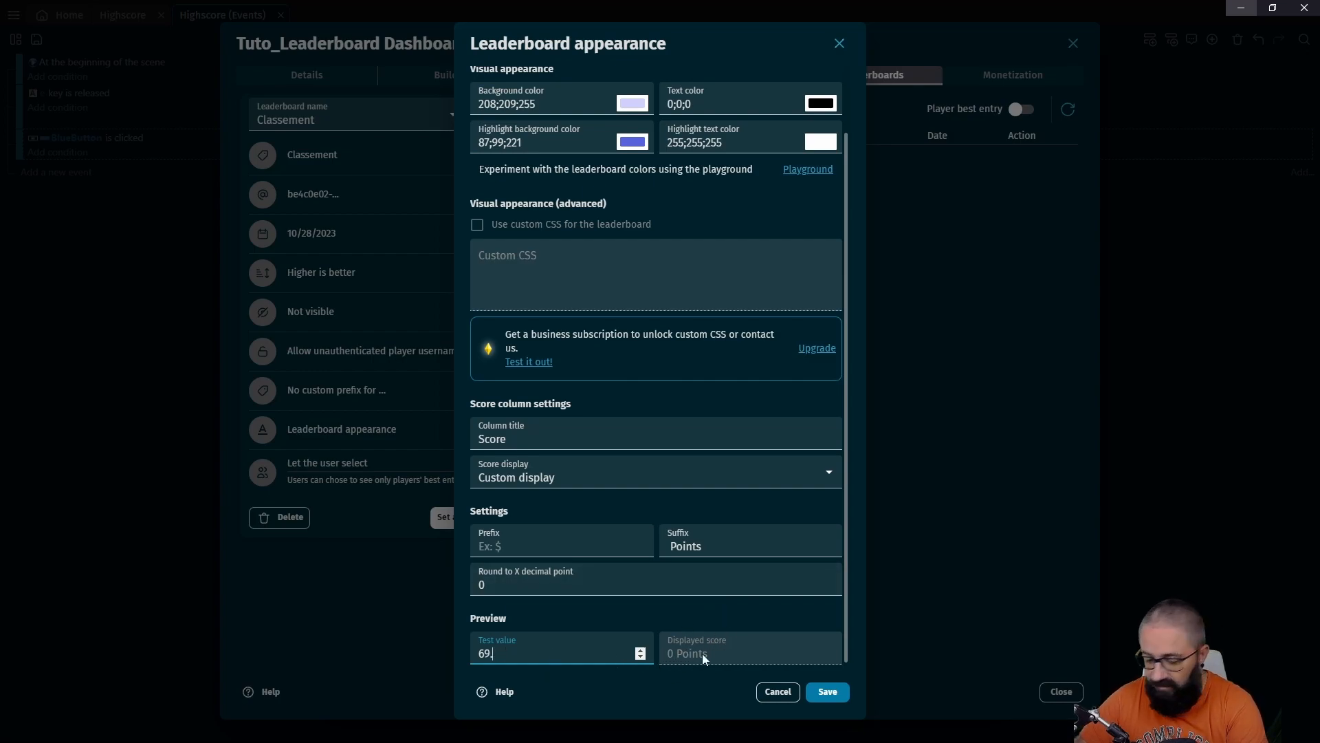
pyautogui.write('56')
# Try rounding the displayed score to 1, 2 and 3 decimal points
pyautogui.doubleClick(468, 584)
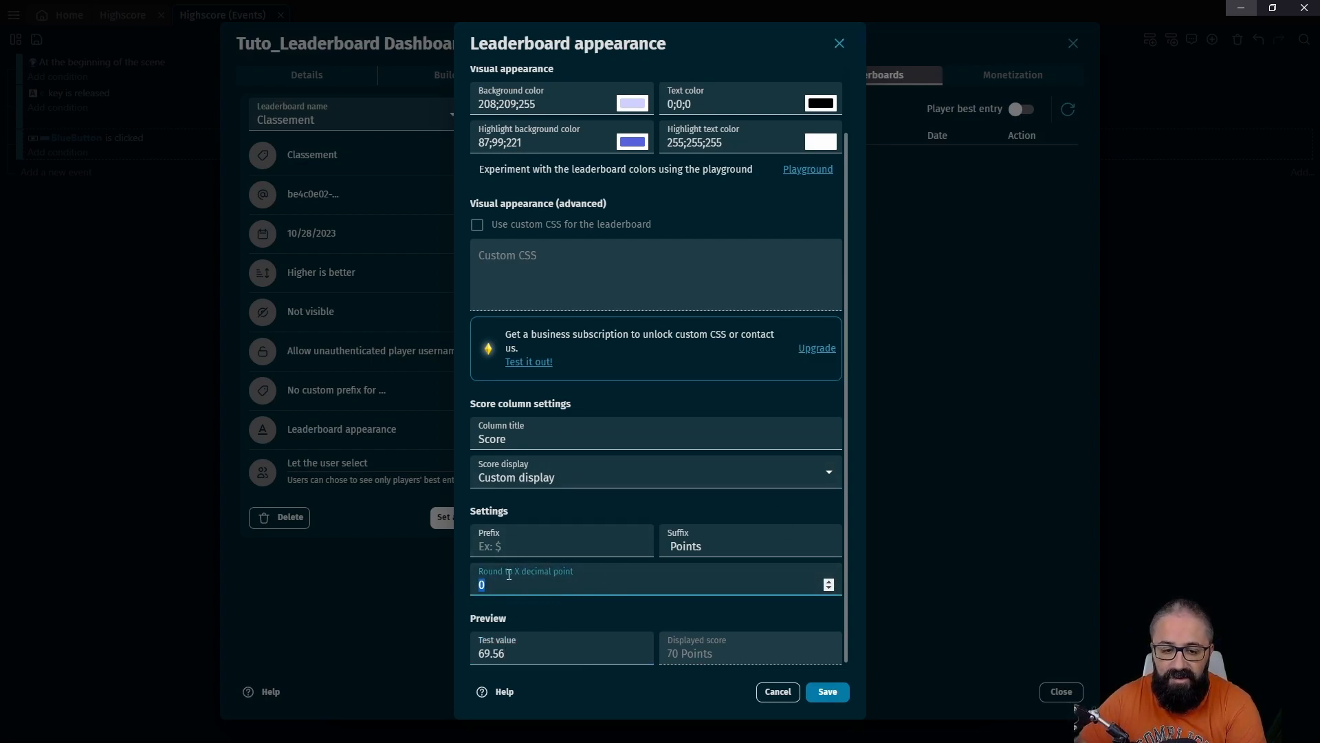
pyautogui.write('1')
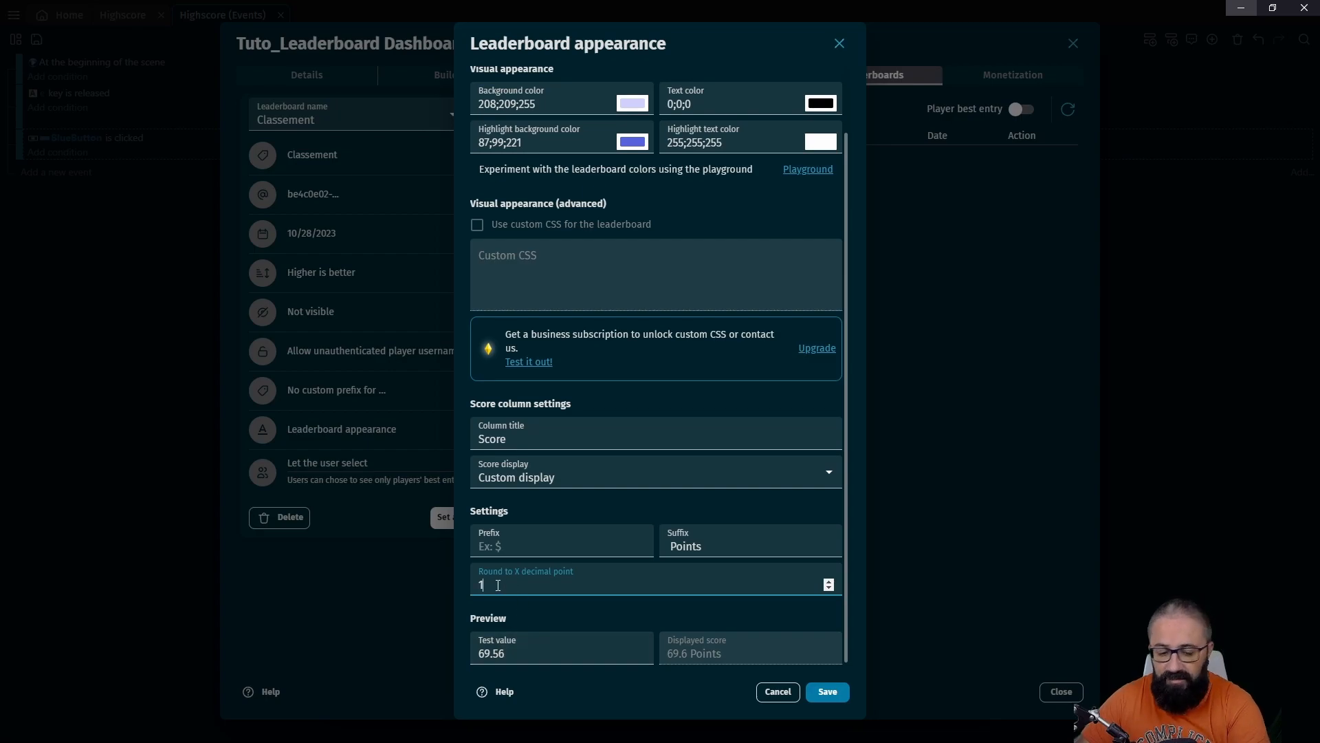
pyautogui.press('BackSpace')
pyautogui.write('2')
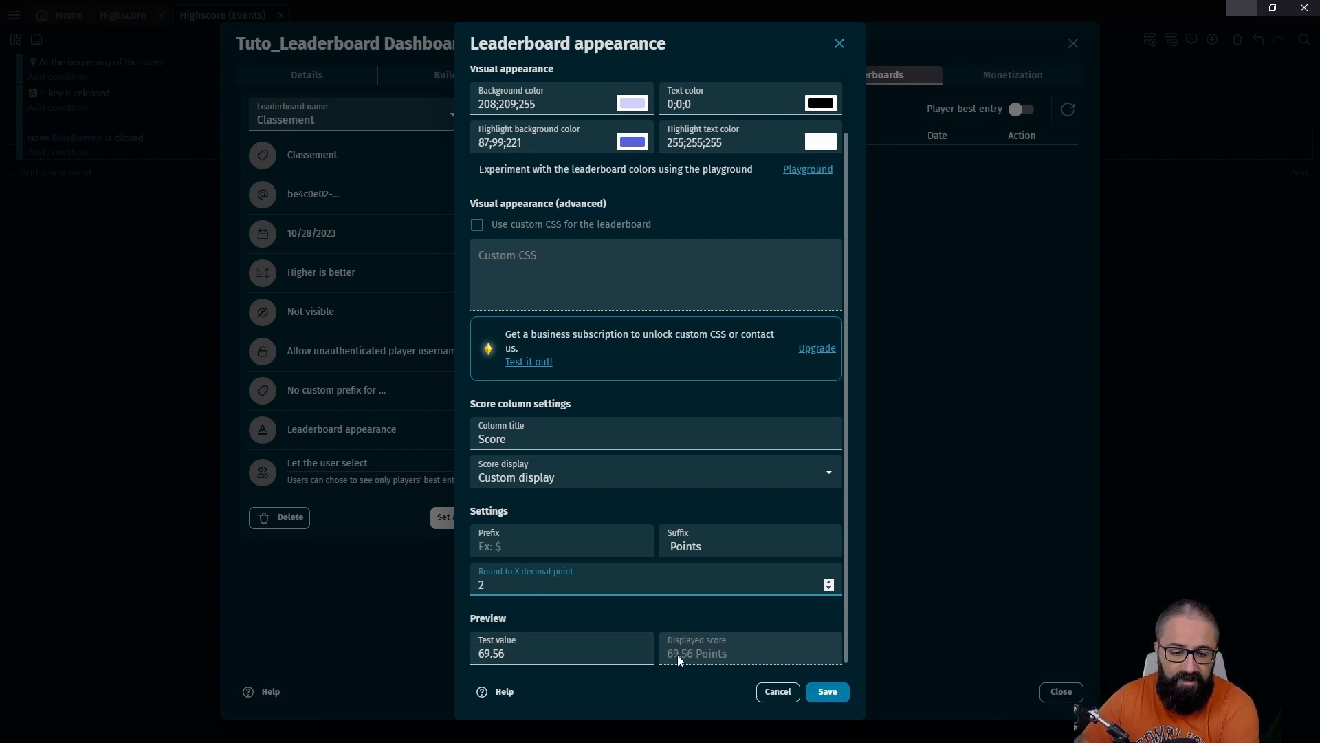
pyautogui.press('BackSpace')
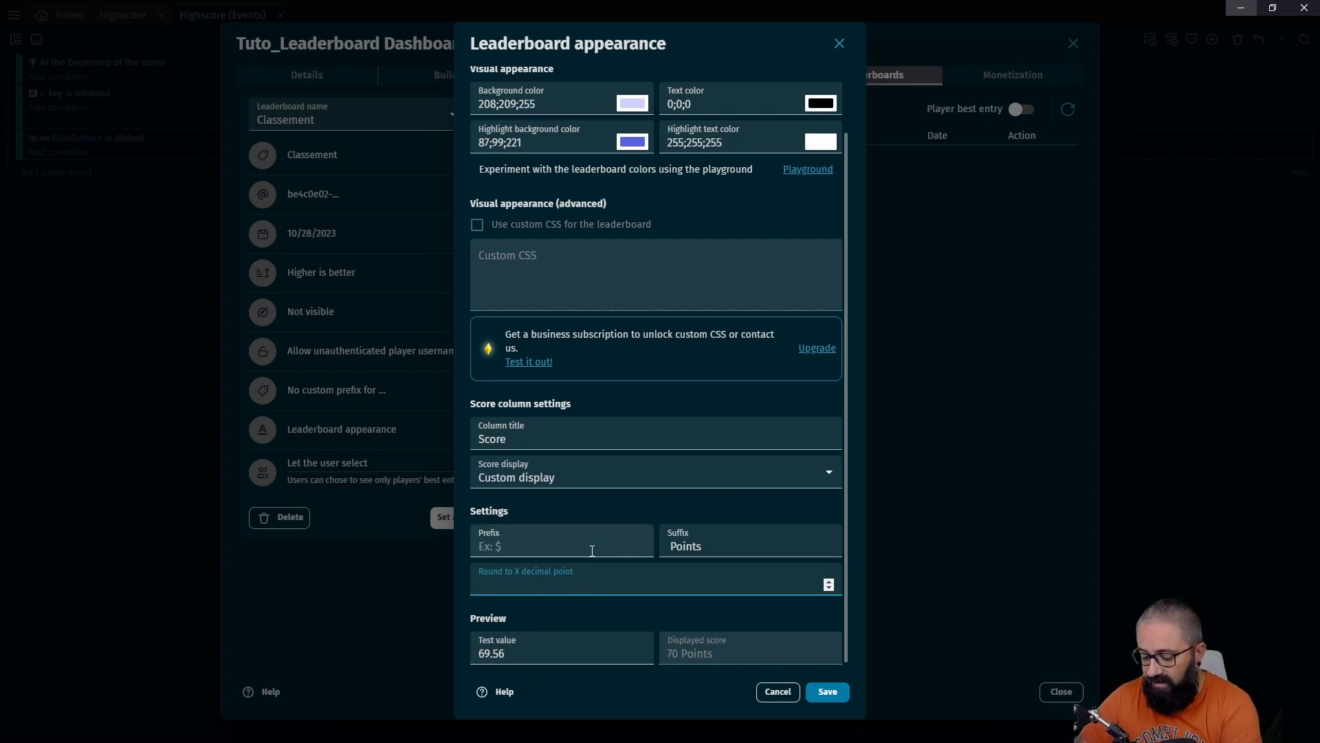
pyautogui.write('3')
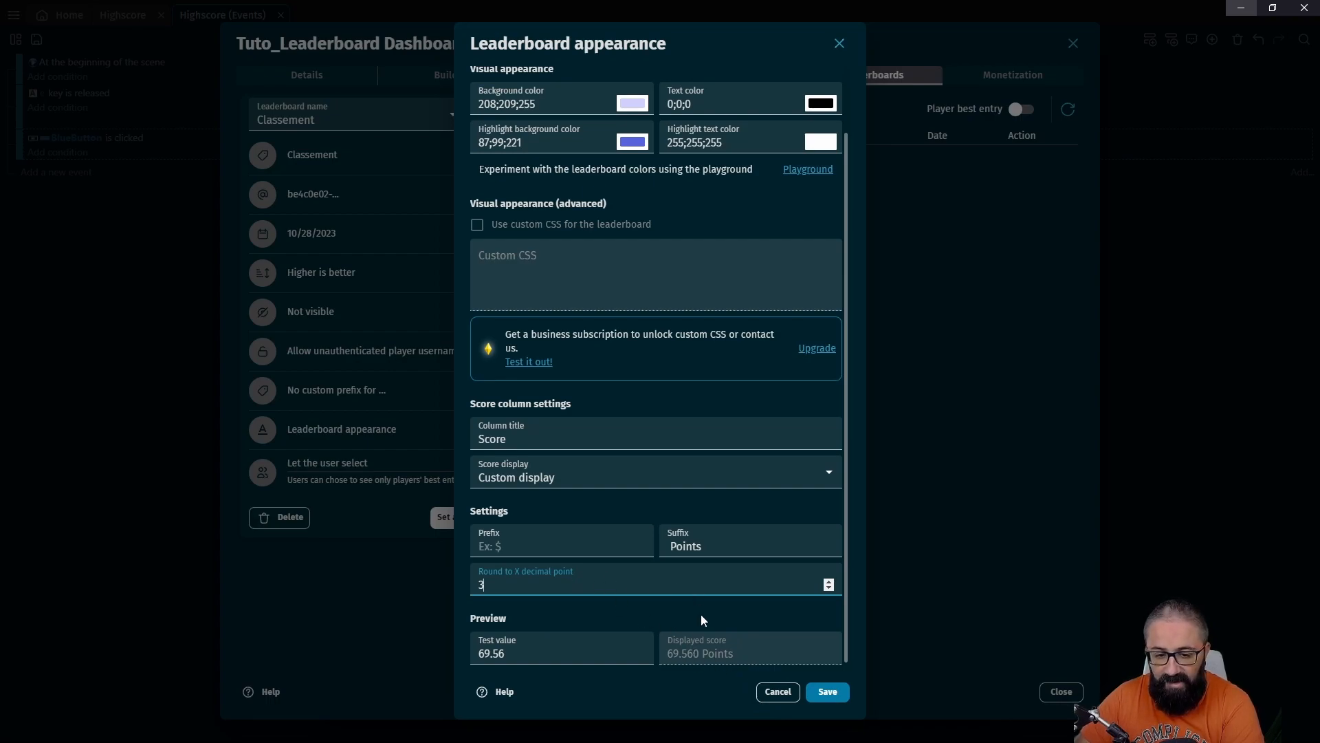
# Set the score rounding to 0 decimal points and save the leaderboard appearance
pyautogui.press('BackSpace')
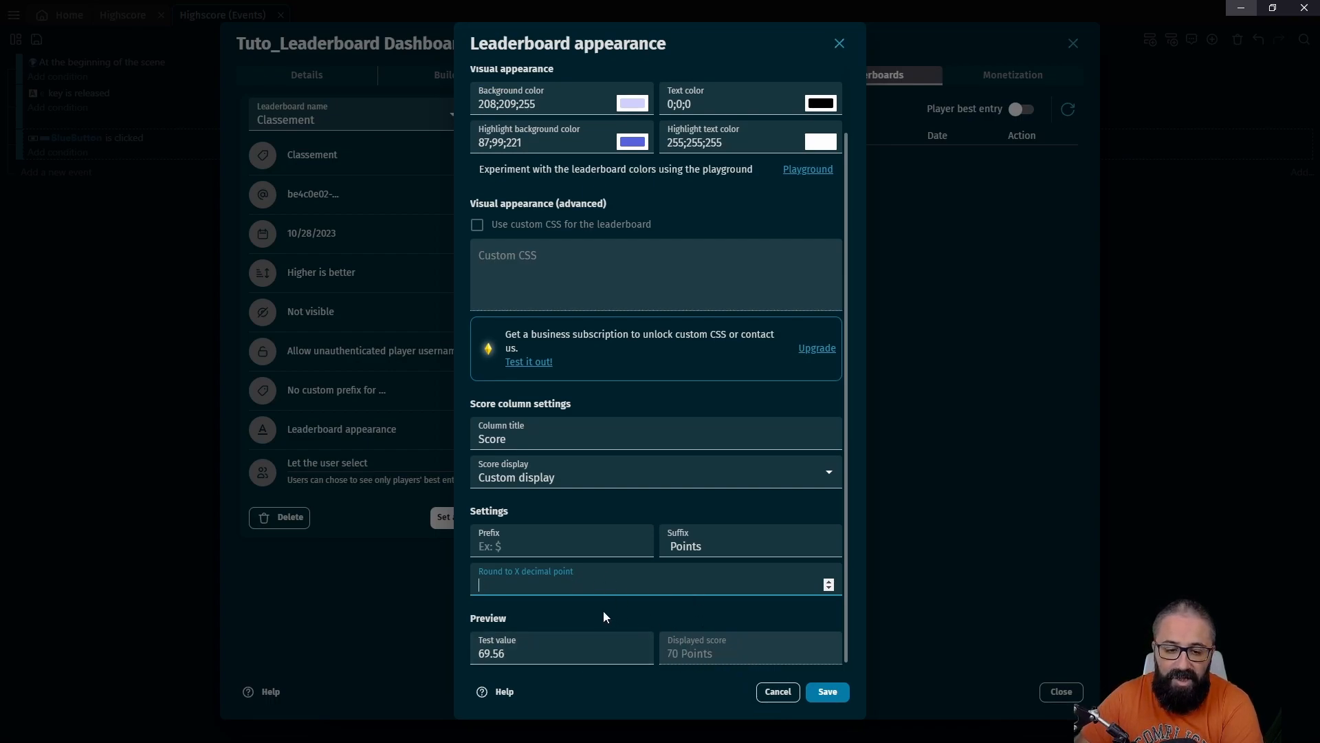
pyautogui.write('0')
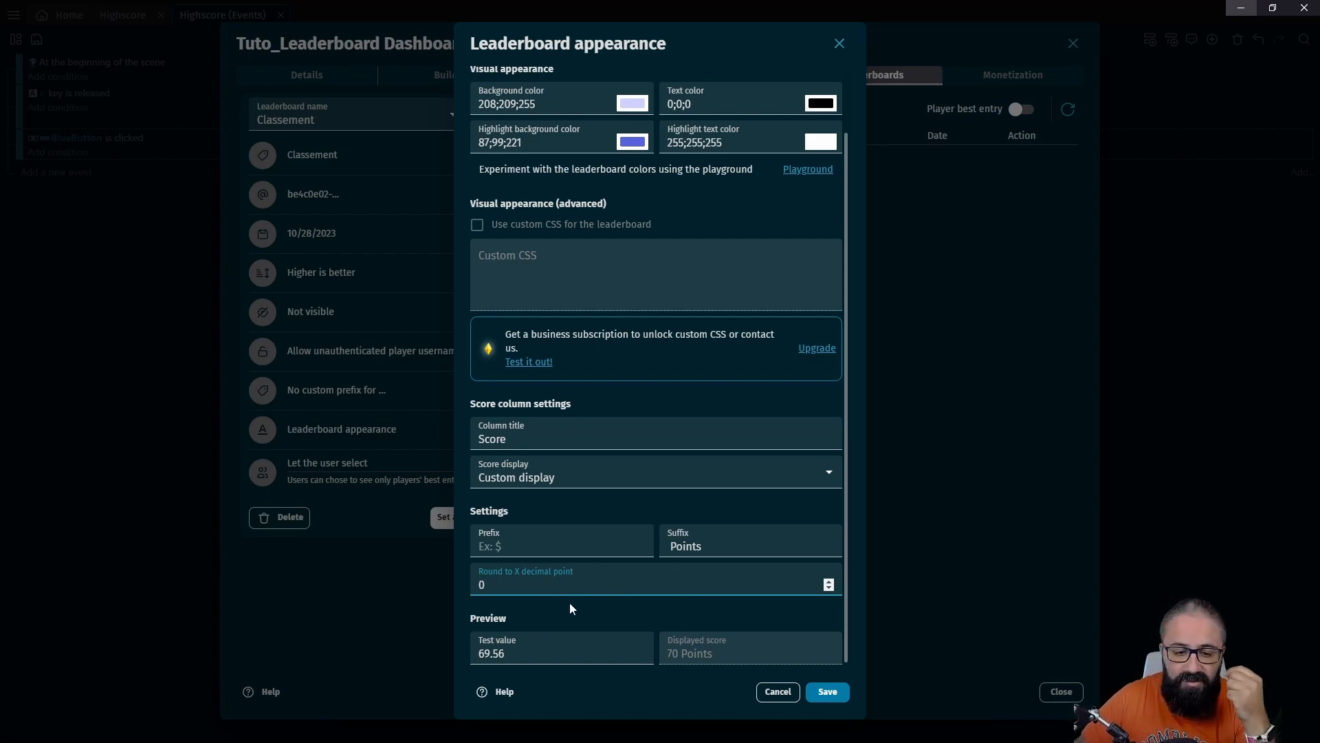
pyautogui.doubleClick(520, 581)
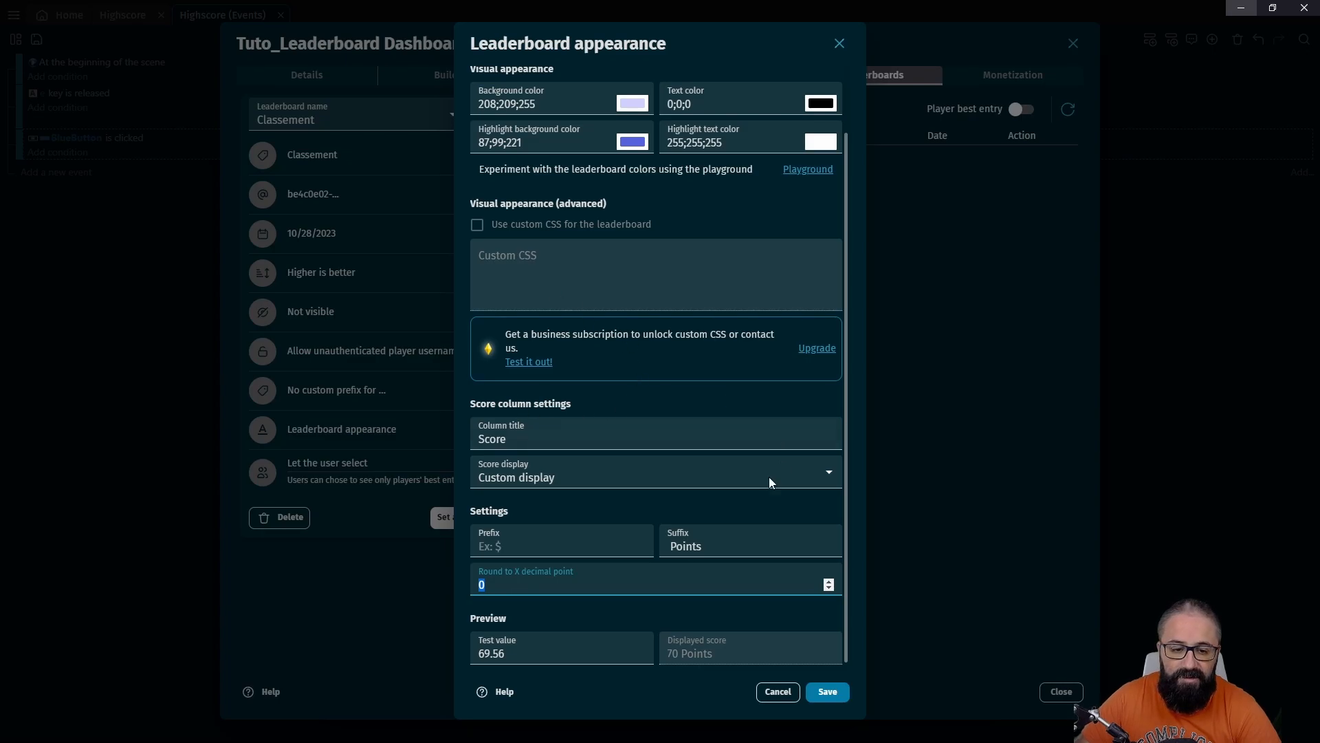
pyautogui.click(833, 694)
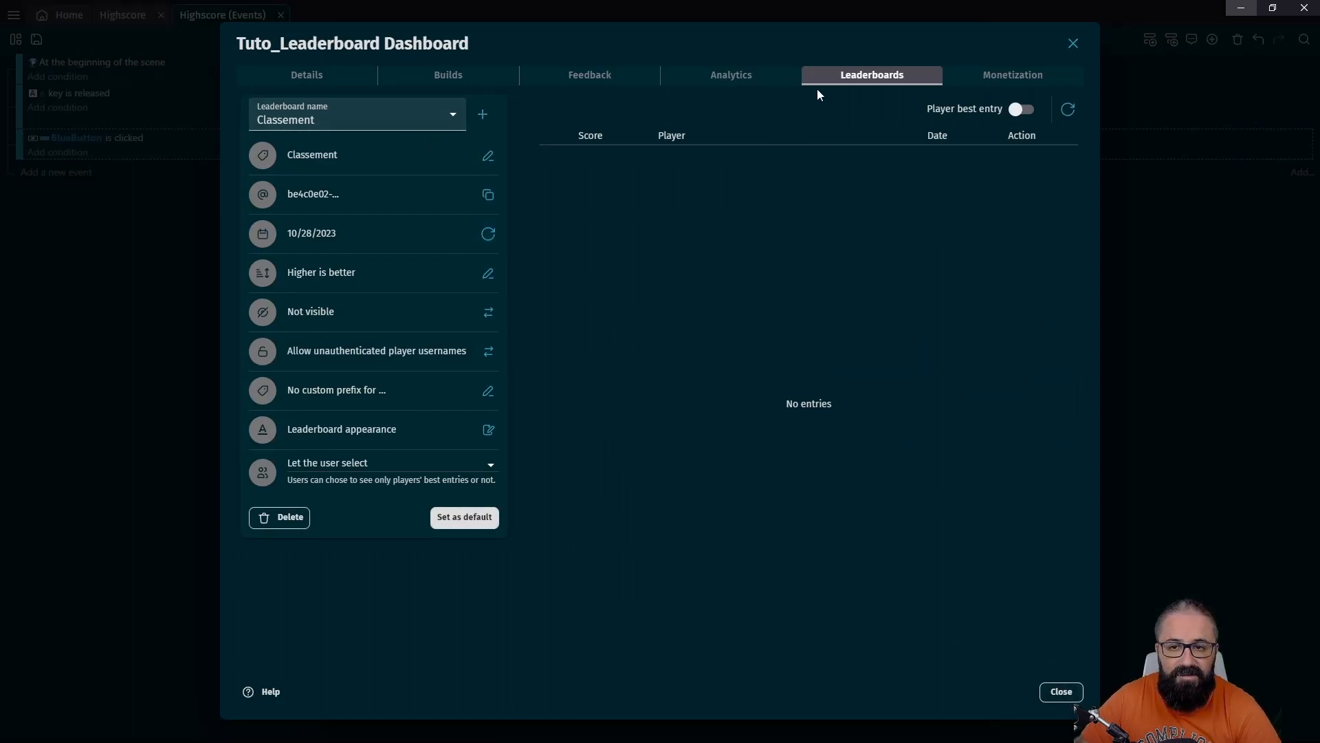
# Rename the Classement leaderboard as HighScore, save the new name and close the game dashboard
pyautogui.click(489, 156)
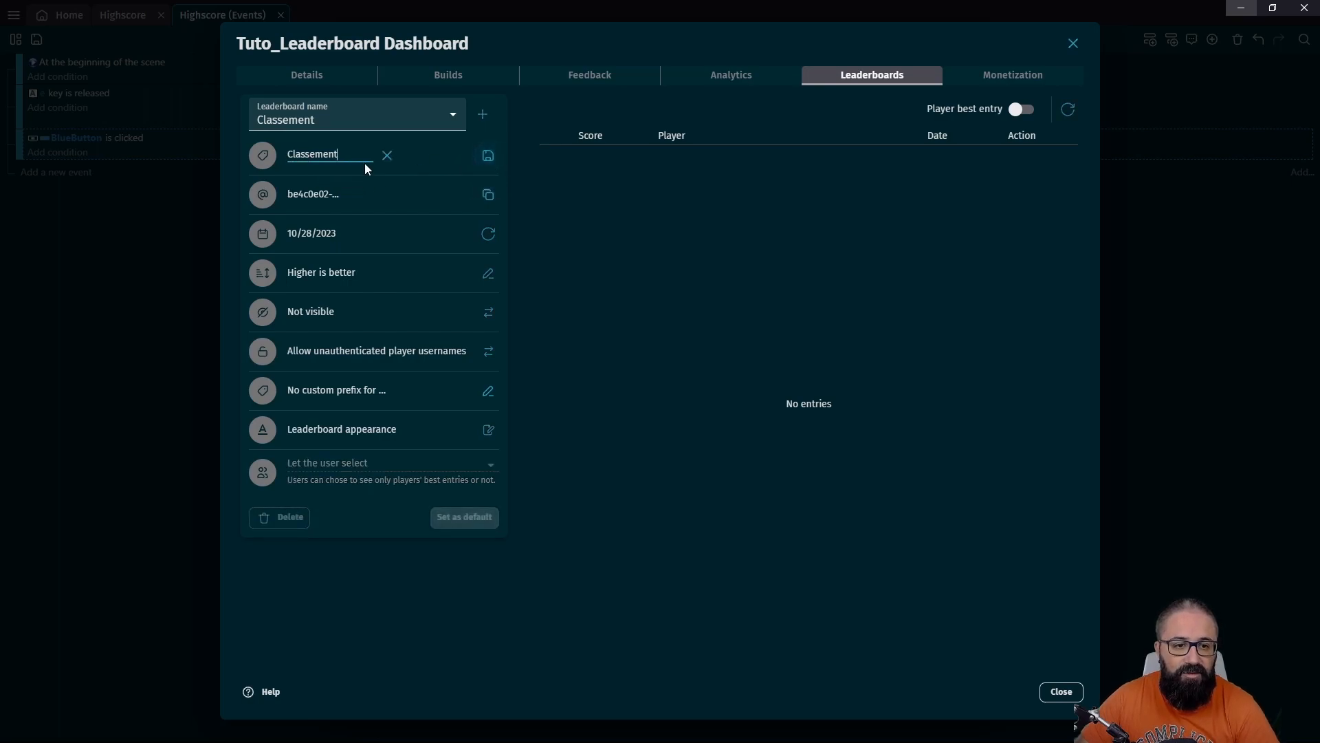
pyautogui.hotkey('ctrl', 'a')
pyautogui.write('Meilleur')
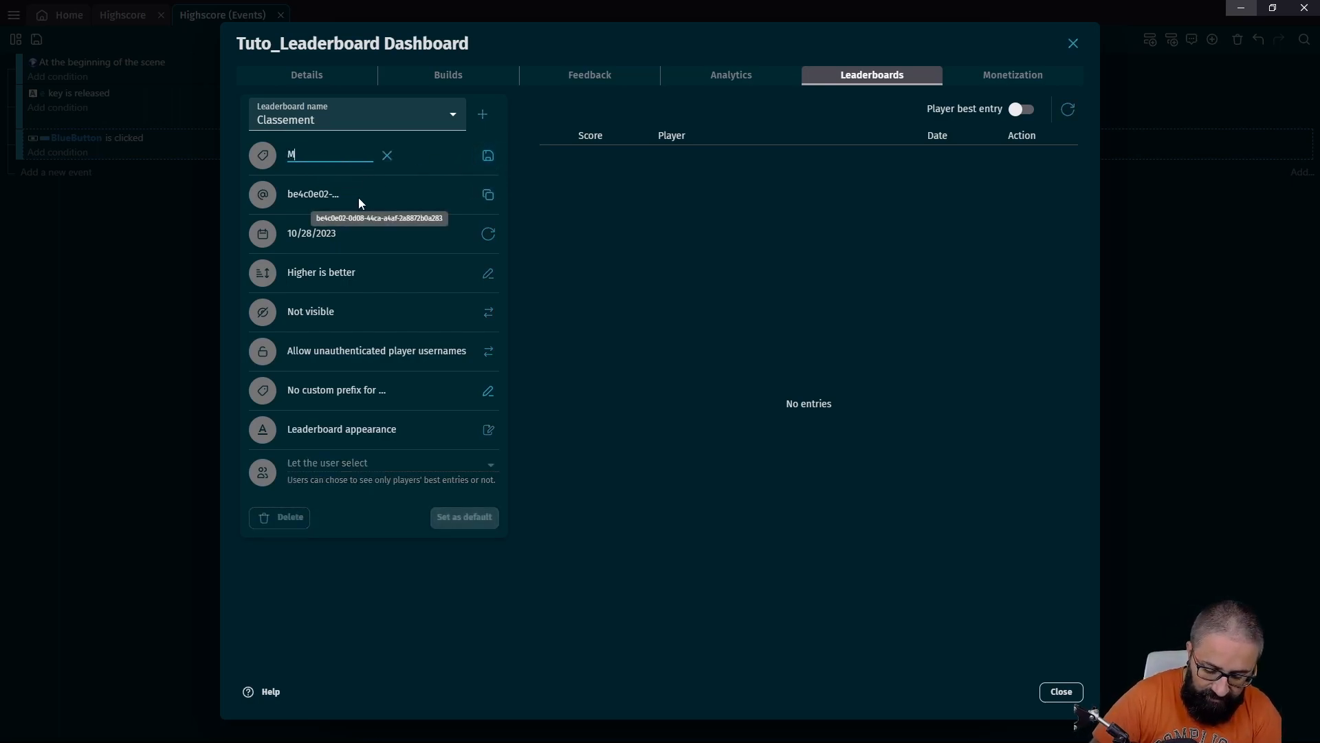
pyautogui.press('BackSpace')
pyautogui.press('BackSpace')
pyautogui.press('BackSpace')
pyautogui.press('BackSpace')
pyautogui.press('BackSpace')
pyautogui.press('BackSpace')
pyautogui.press('BackSpace')
pyautogui.press('BackSpace')
pyautogui.write('HighScore')
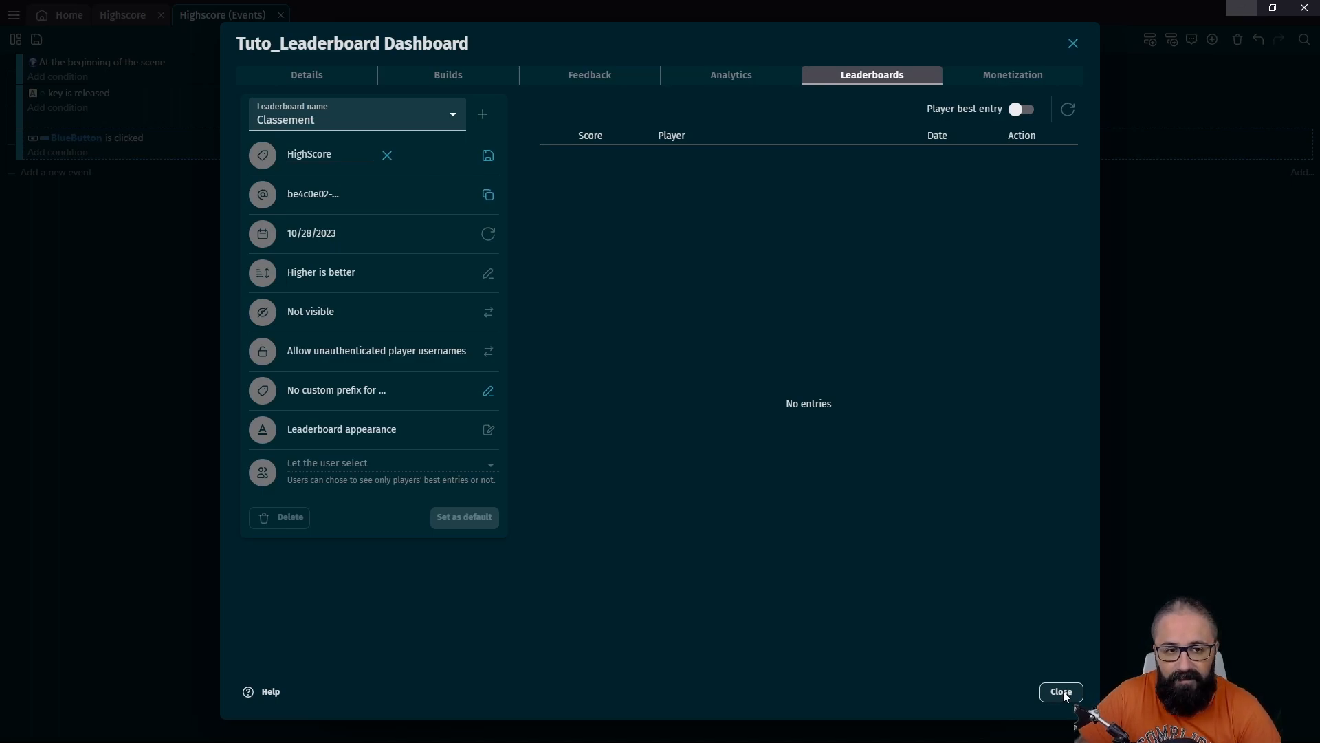
pyautogui.click(488, 156)
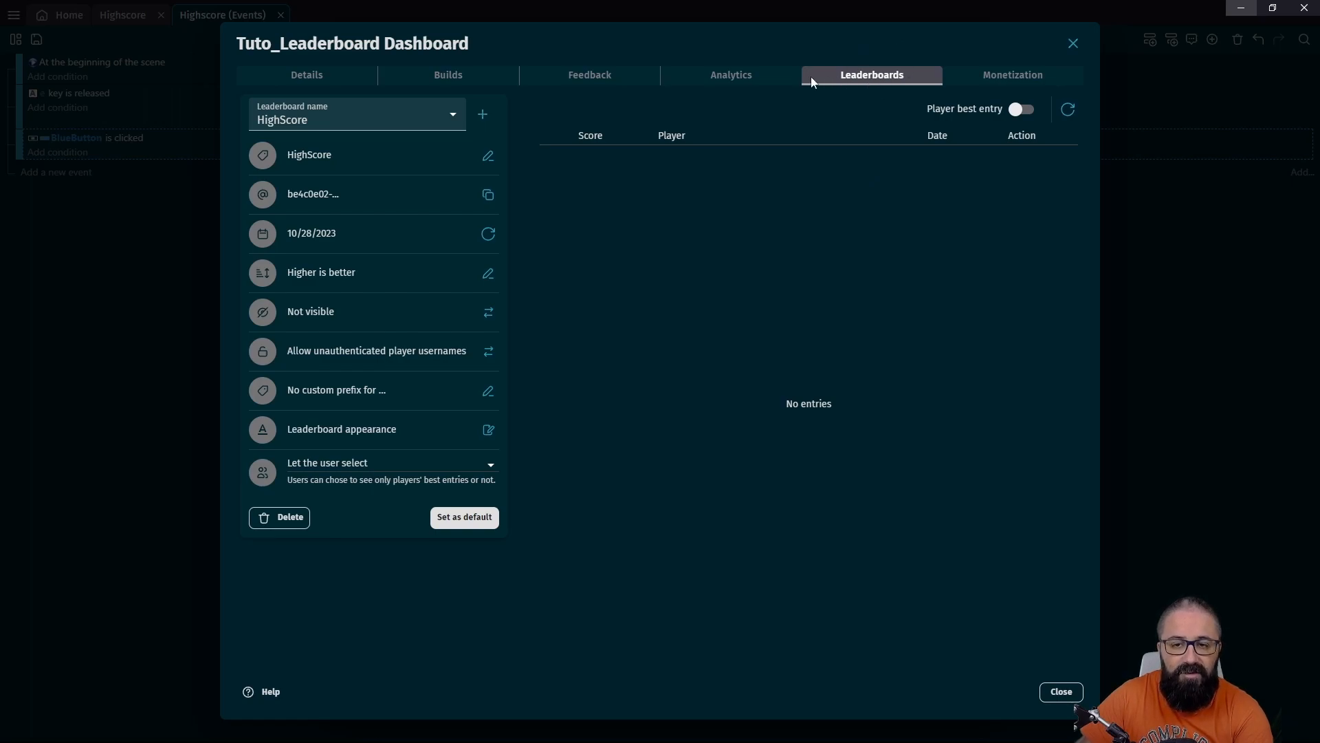
pyautogui.click(1061, 691)
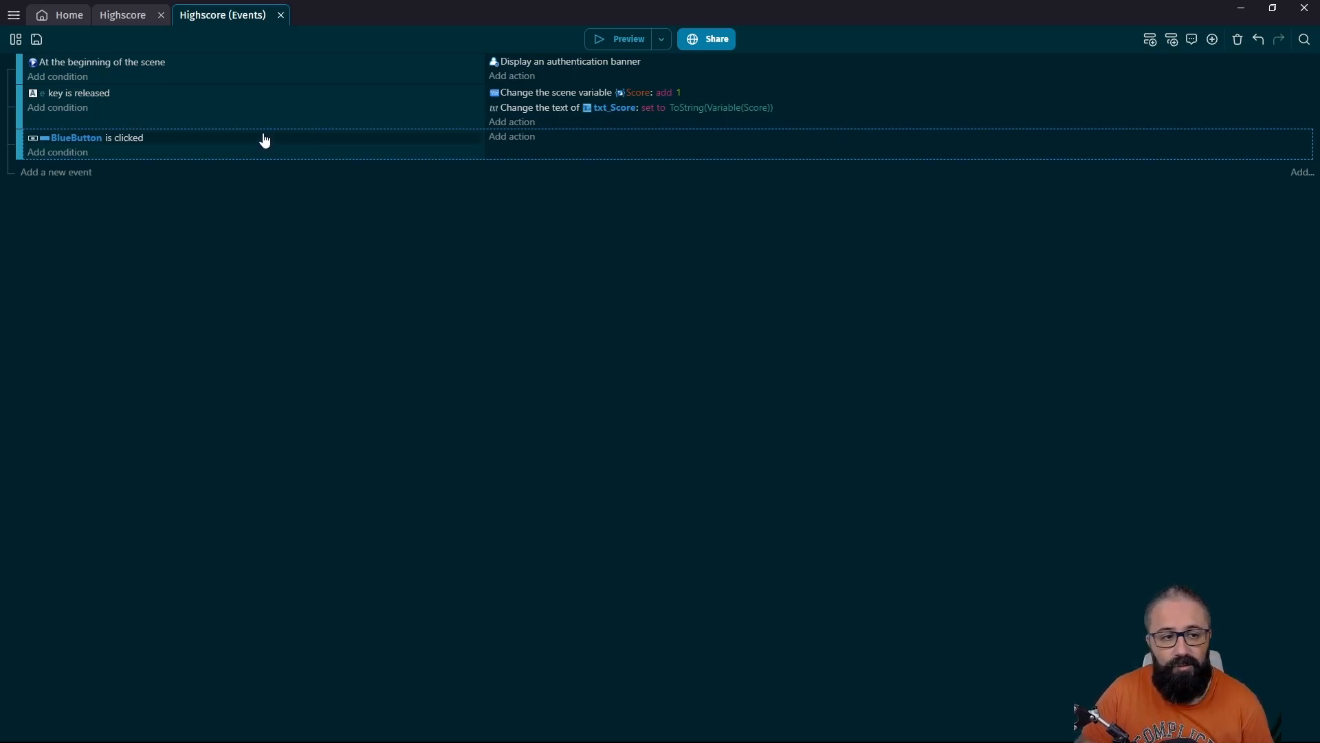
# Add two empty sub-events under the event that checks whether BlueButton is clicked
pyautogui.rightClick(131, 156)
pyautogui.moveTo(224, 264)
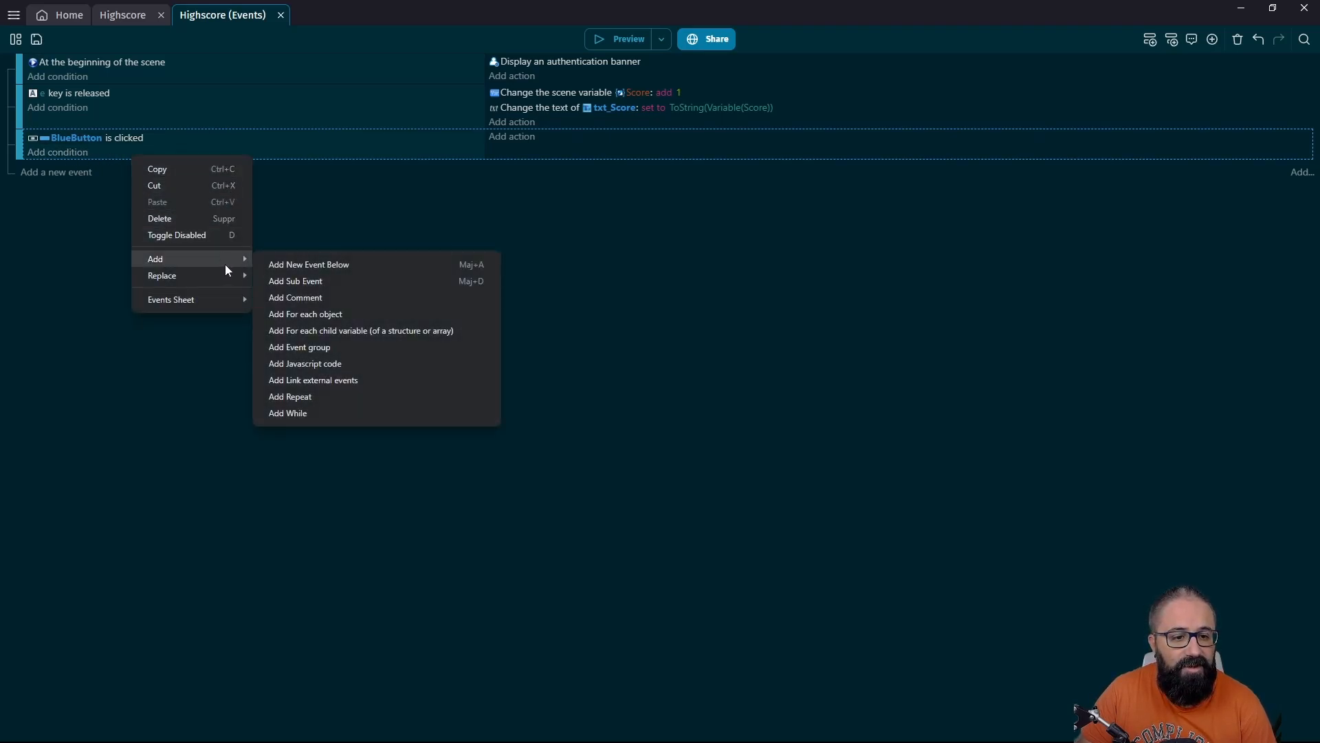
pyautogui.click(350, 282)
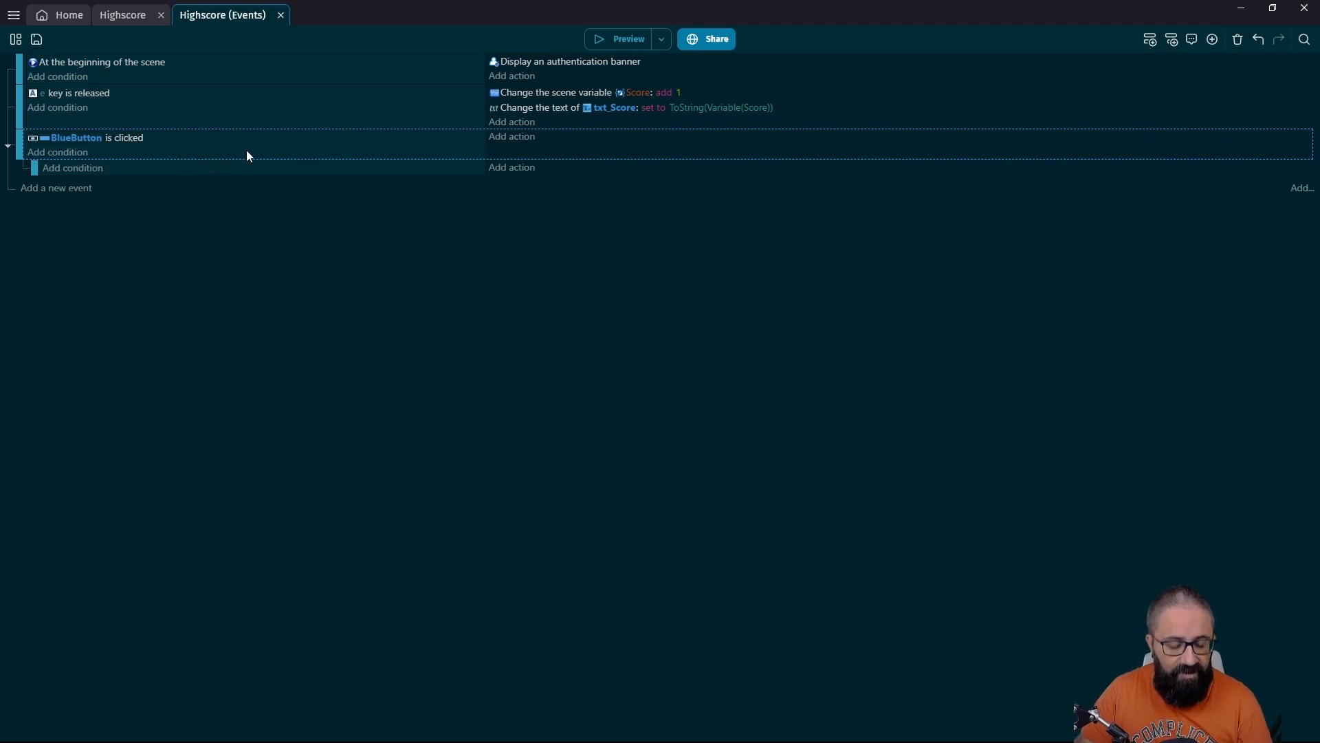
pyautogui.hotkey('shift', 'd')
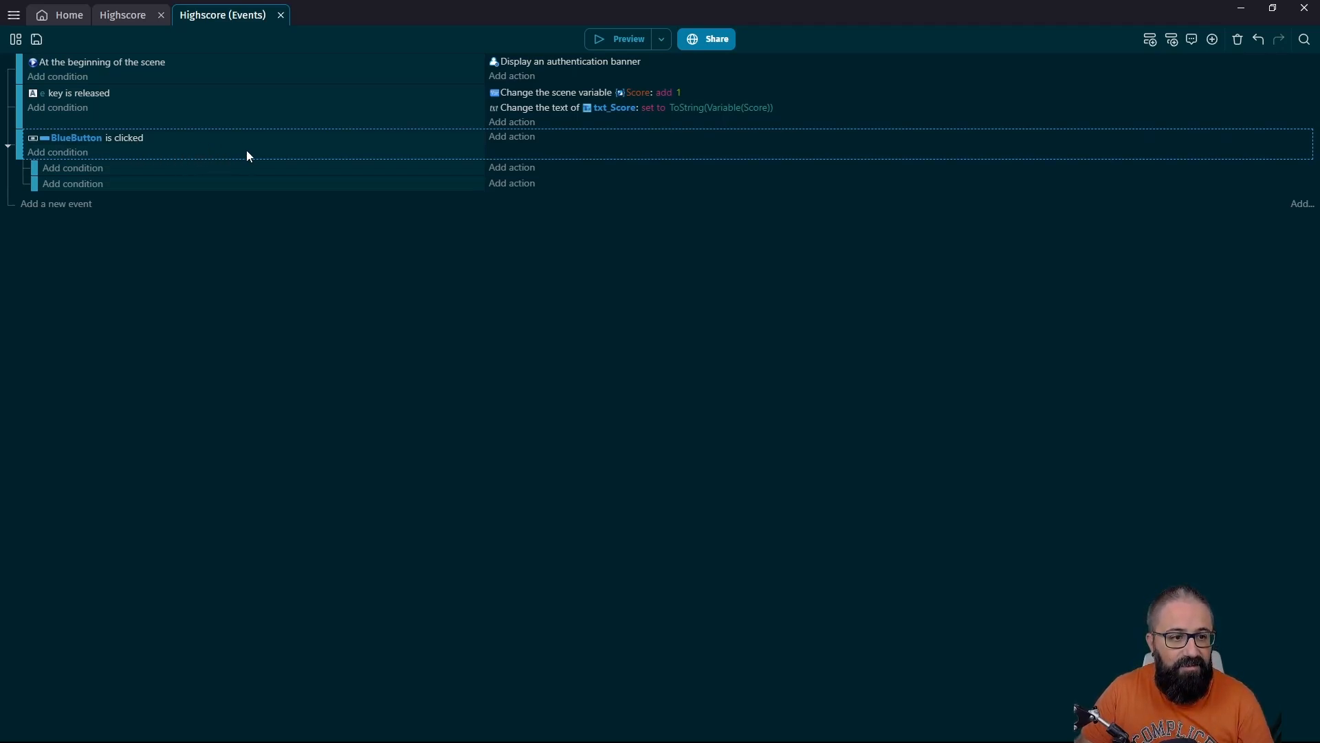
pyautogui.click(142, 167)
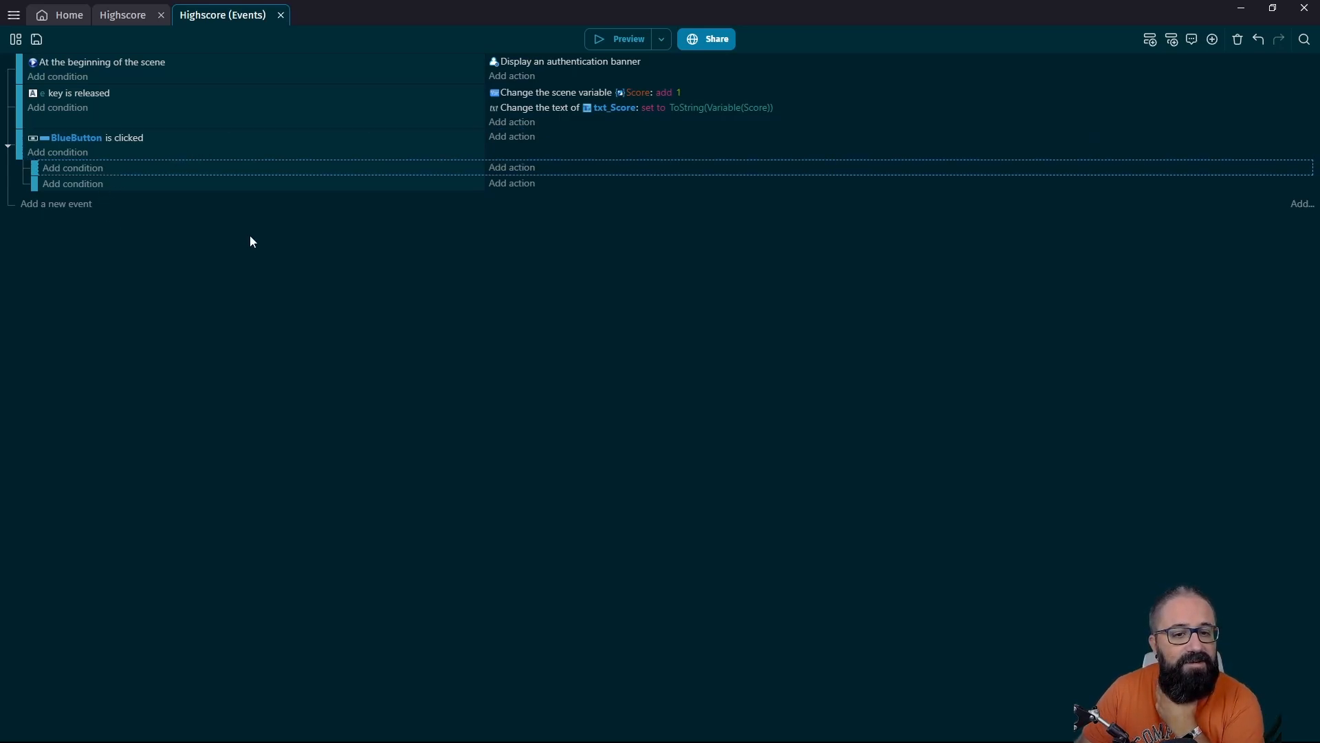
pyautogui.rightClick(274, 142)
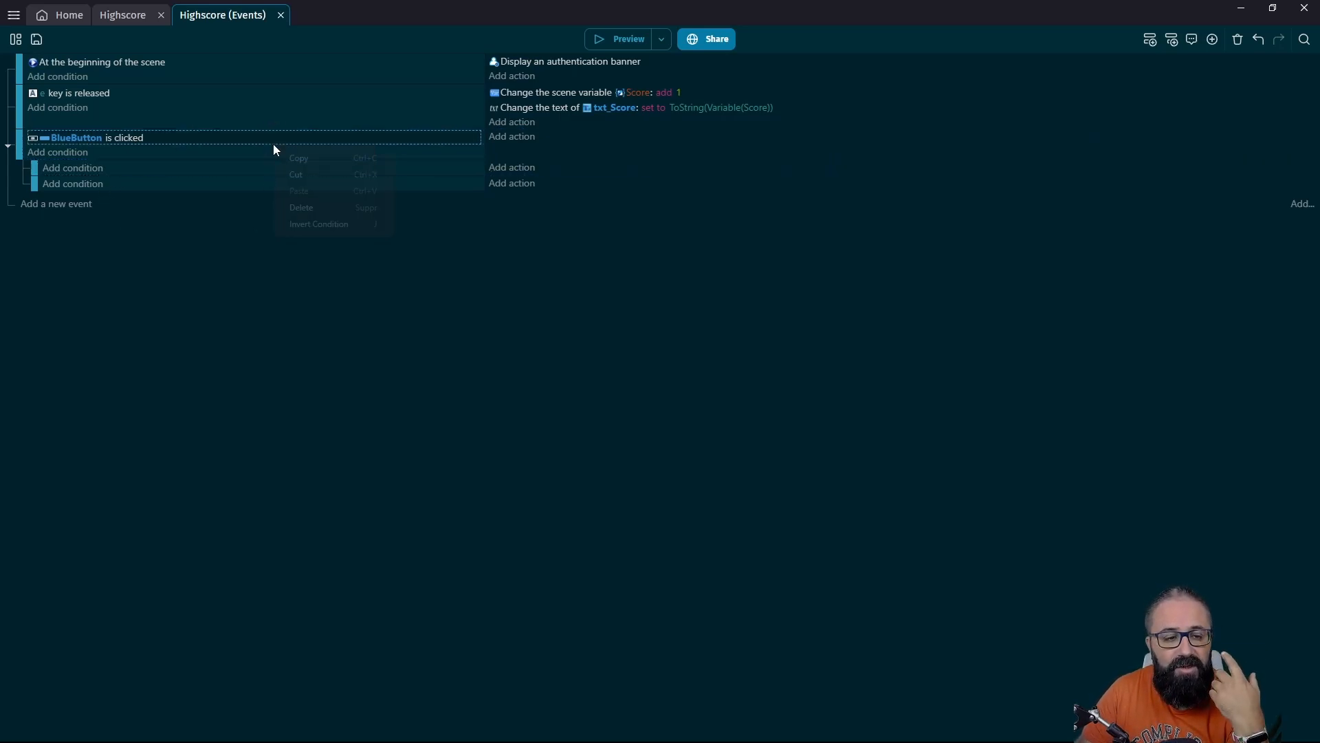
pyautogui.click(229, 152)
pyautogui.rightClick(229, 152)
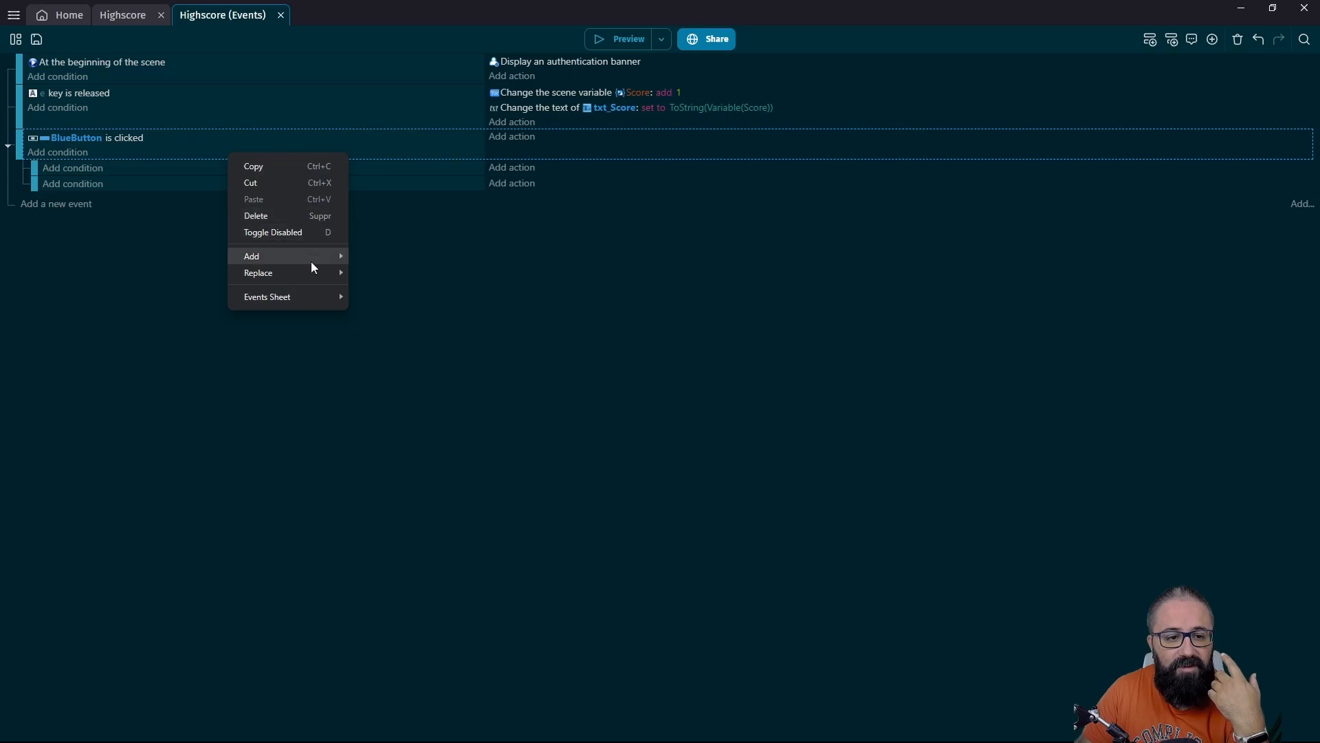
pyautogui.moveTo(312, 260)
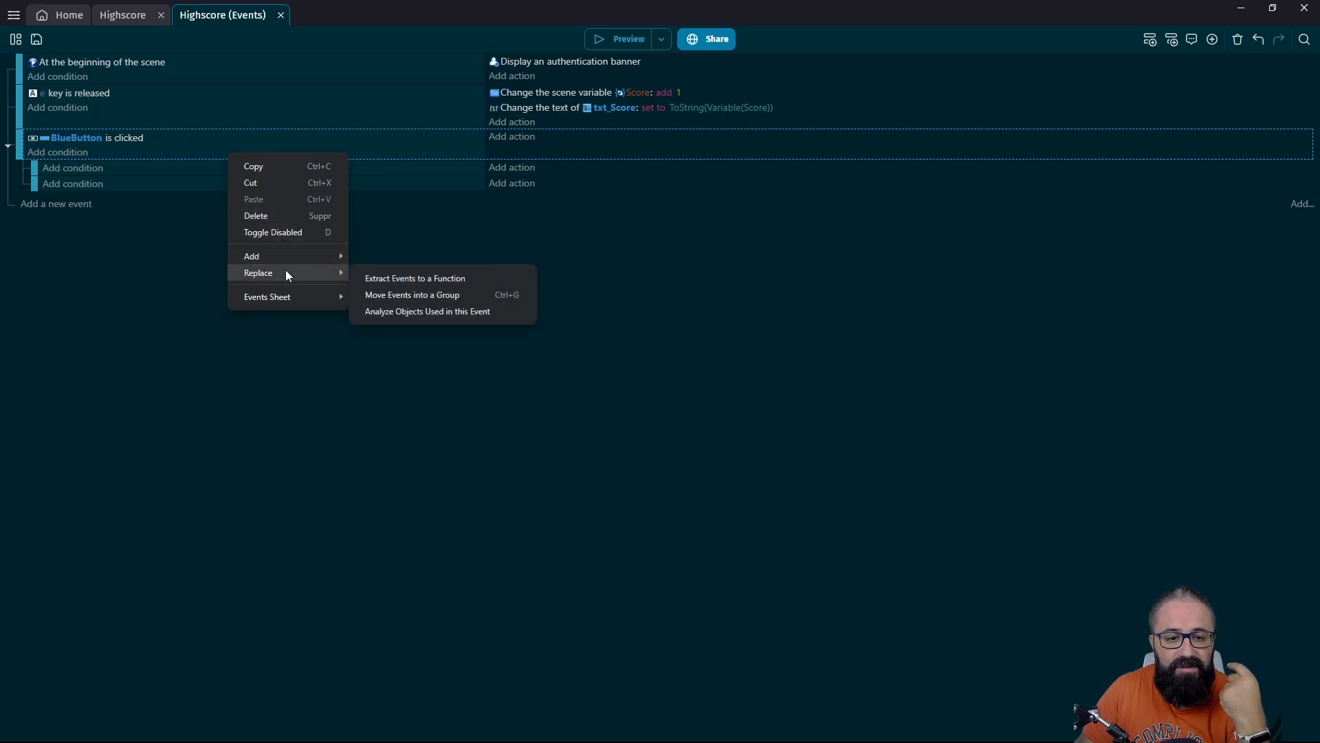
pyautogui.click(180, 290)
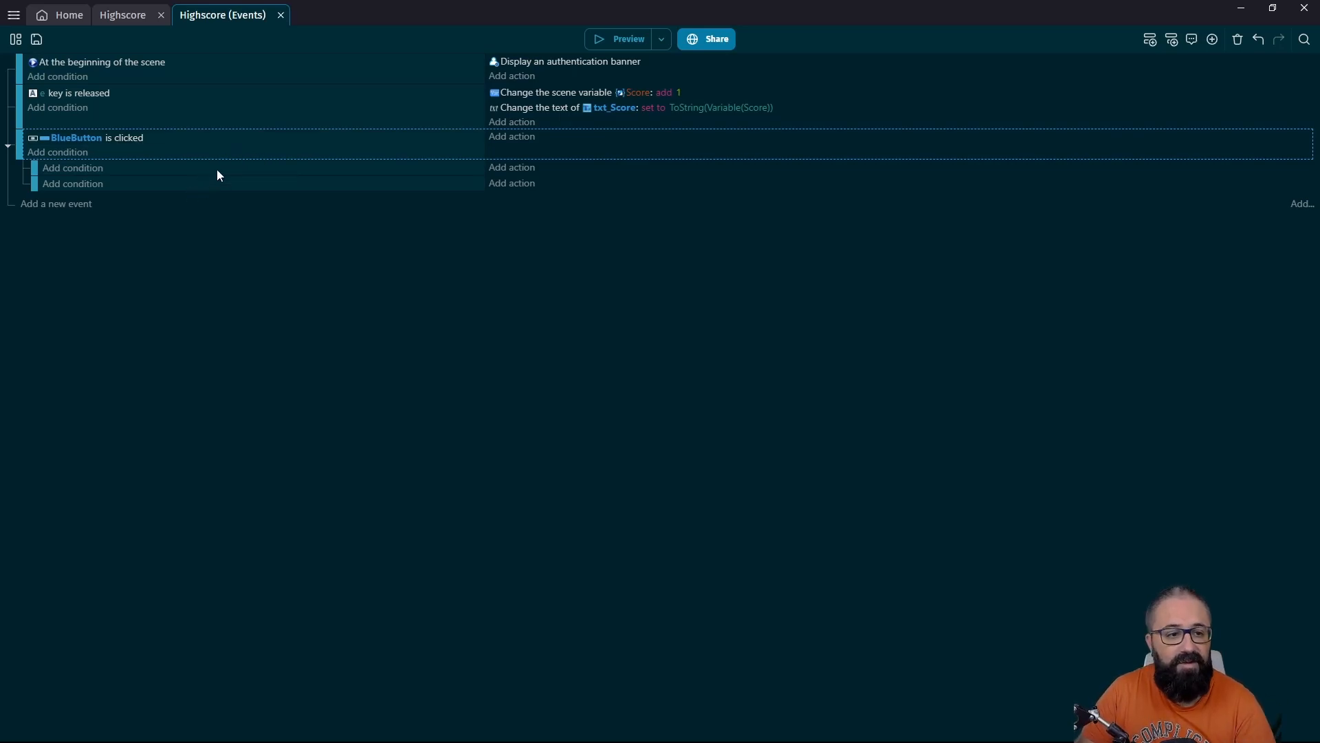
# Add four extra sub-events under the BlueButton click event and delete them again
pyautogui.hotkey('shift', 'd')
pyautogui.hotkey('shift', 'd')
pyautogui.hotkey('shift', 'd')
pyautogui.hotkey('shift', 'd')
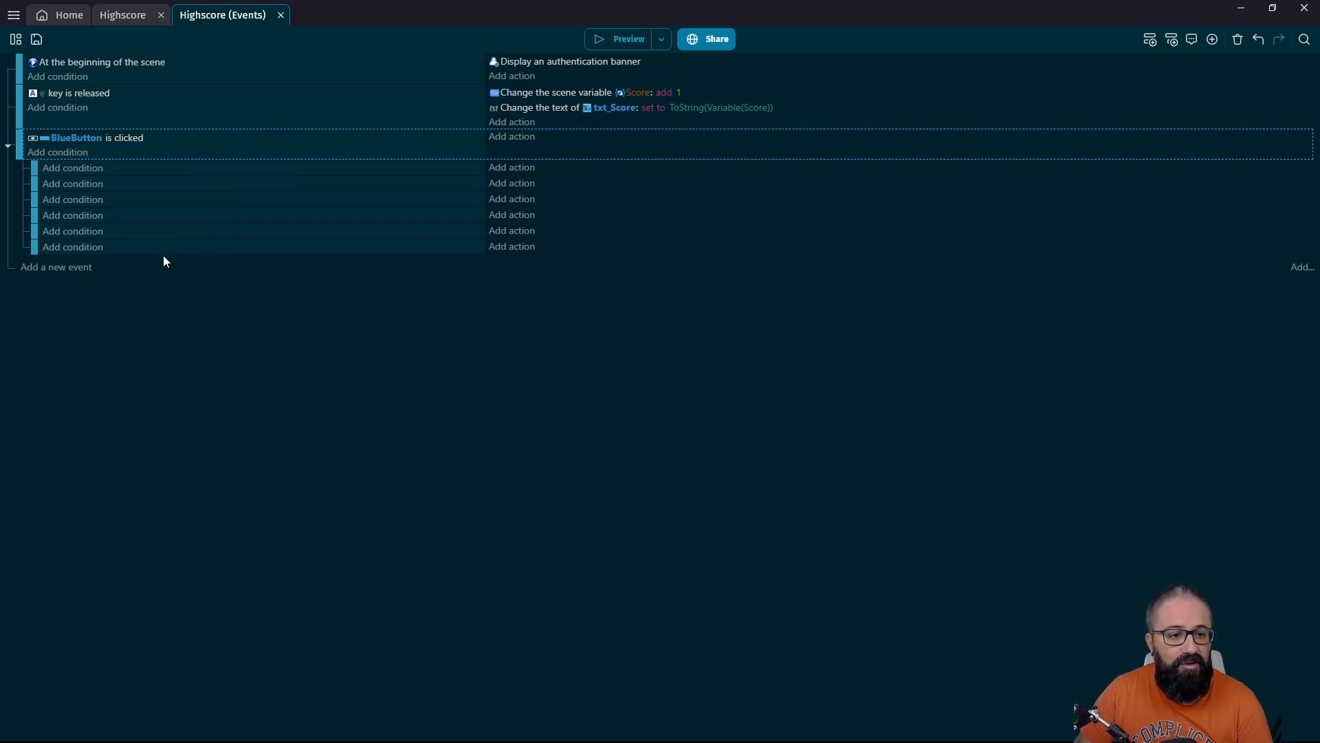
pyautogui.click(166, 252)
pyautogui.press('Delete')
pyautogui.click(200, 233)
pyautogui.press('Delete')
pyautogui.click(199, 216)
pyautogui.press('Delete')
pyautogui.click(195, 200)
pyautogui.press('Delete')
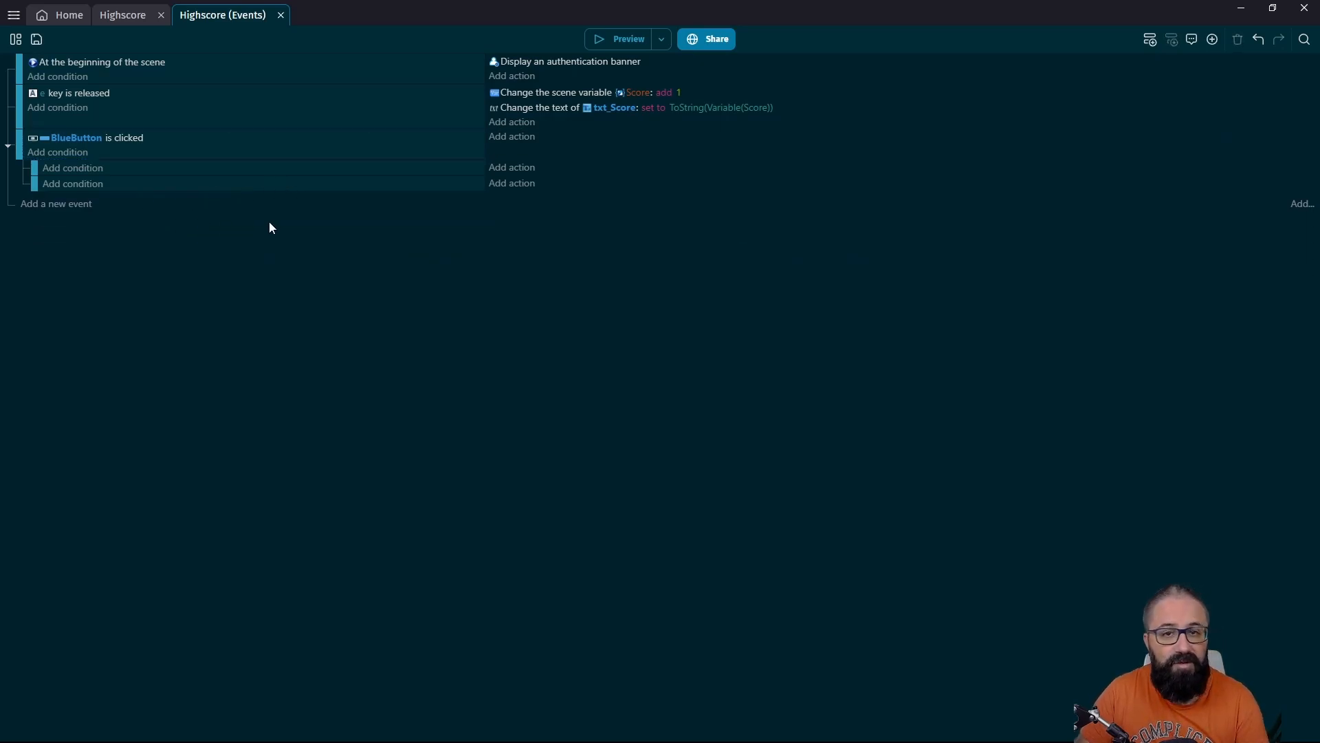
# Add the Player is authenticated condition to the first sub-event of the BlueButton click event
pyautogui.click(92, 172)
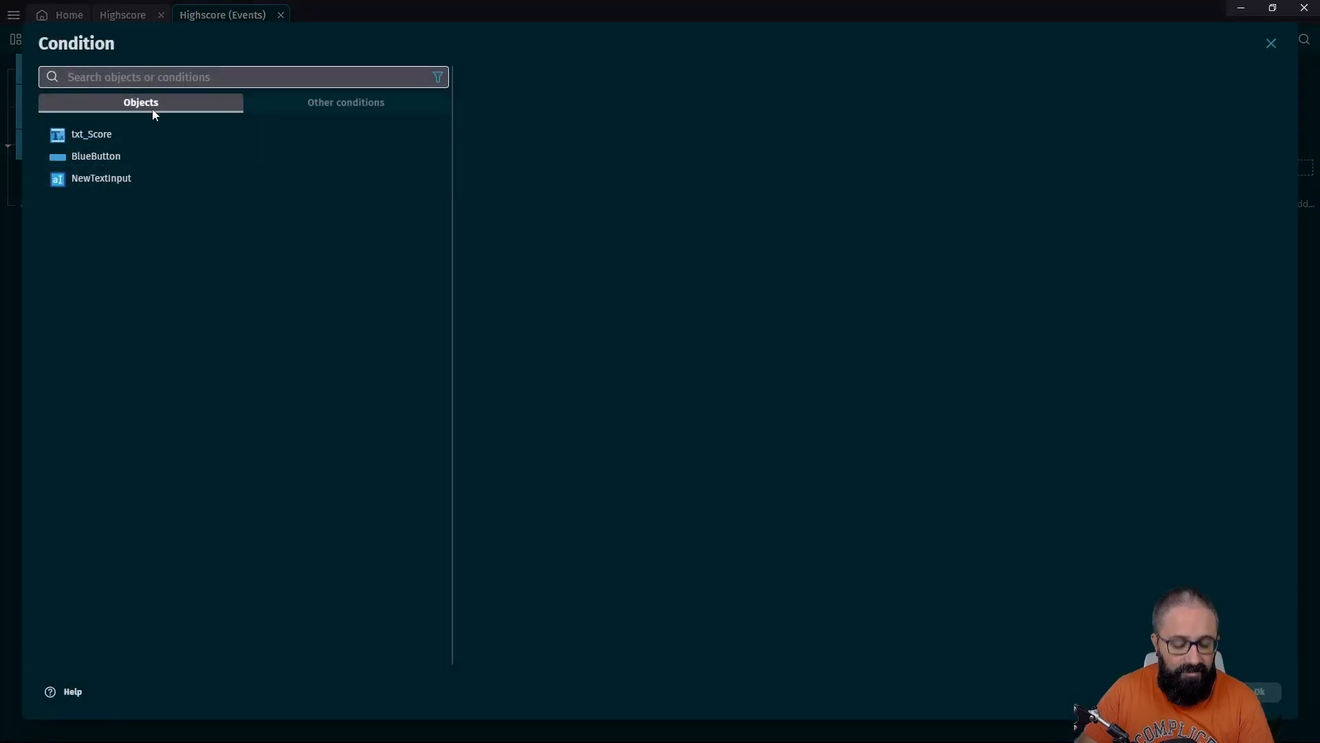
pyautogui.write('authen')
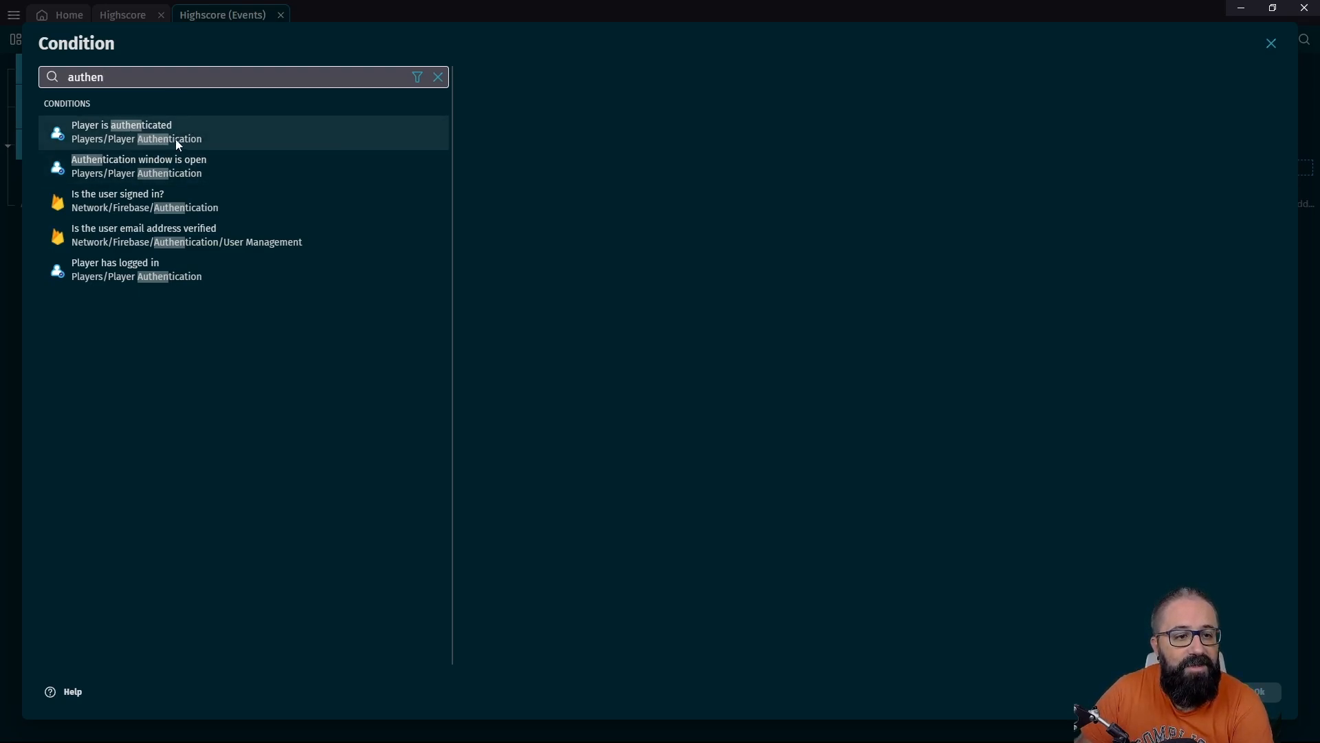
pyautogui.click(156, 135)
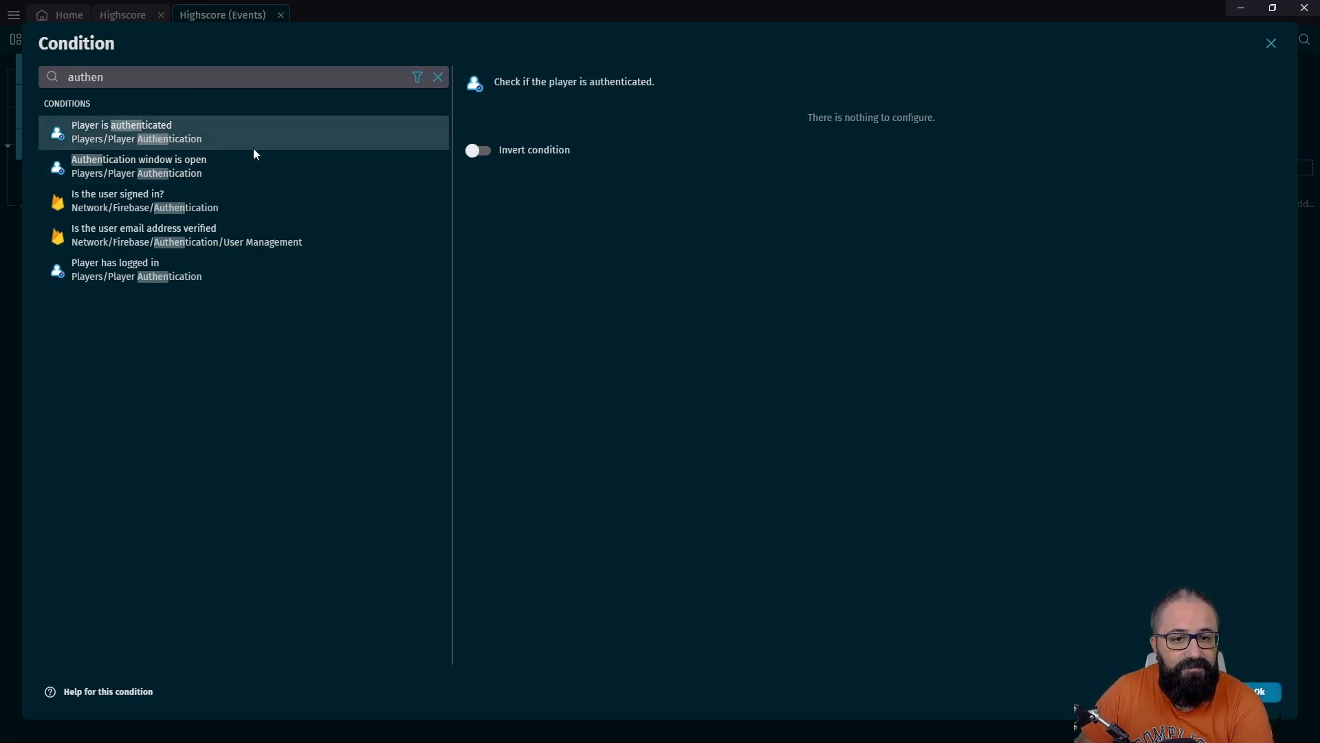
pyautogui.click(1260, 691)
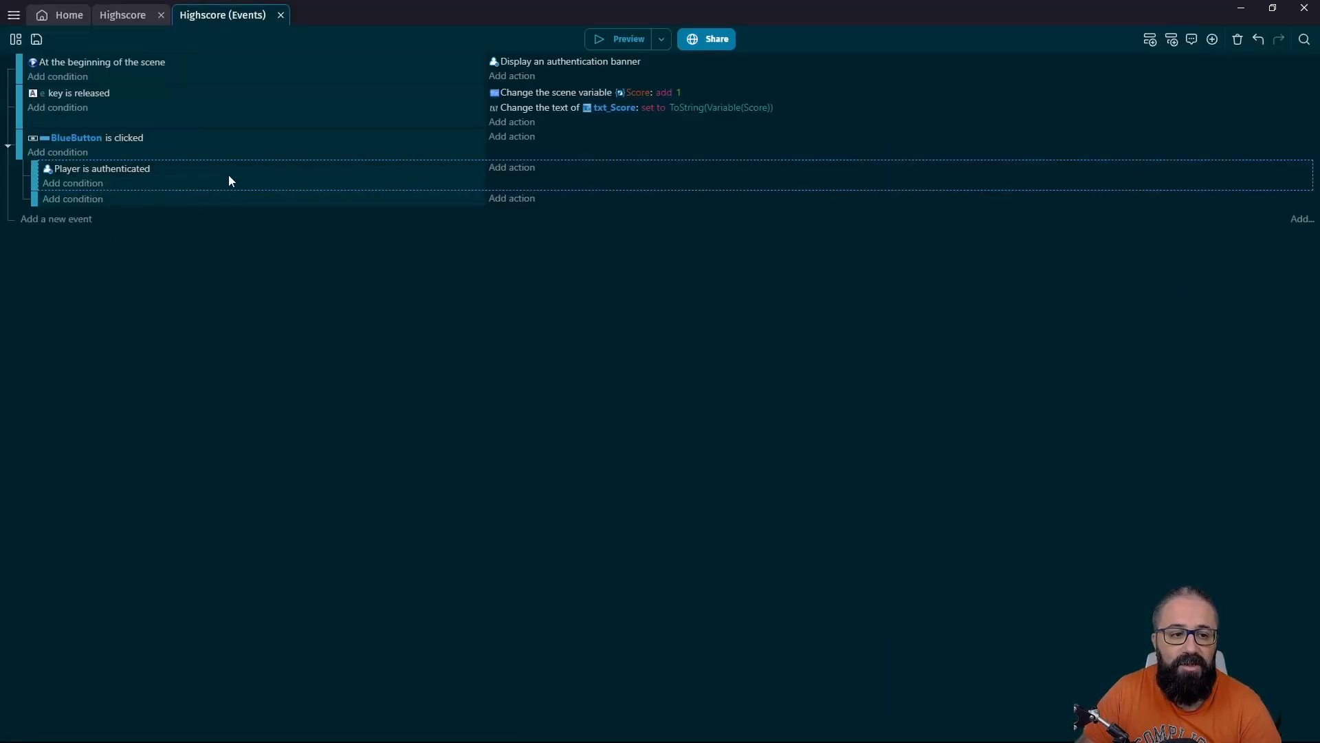
# Add a Save connected player score action to the Player is authenticated sub-event and look through its leaderboard choices
pyautogui.click(525, 173)
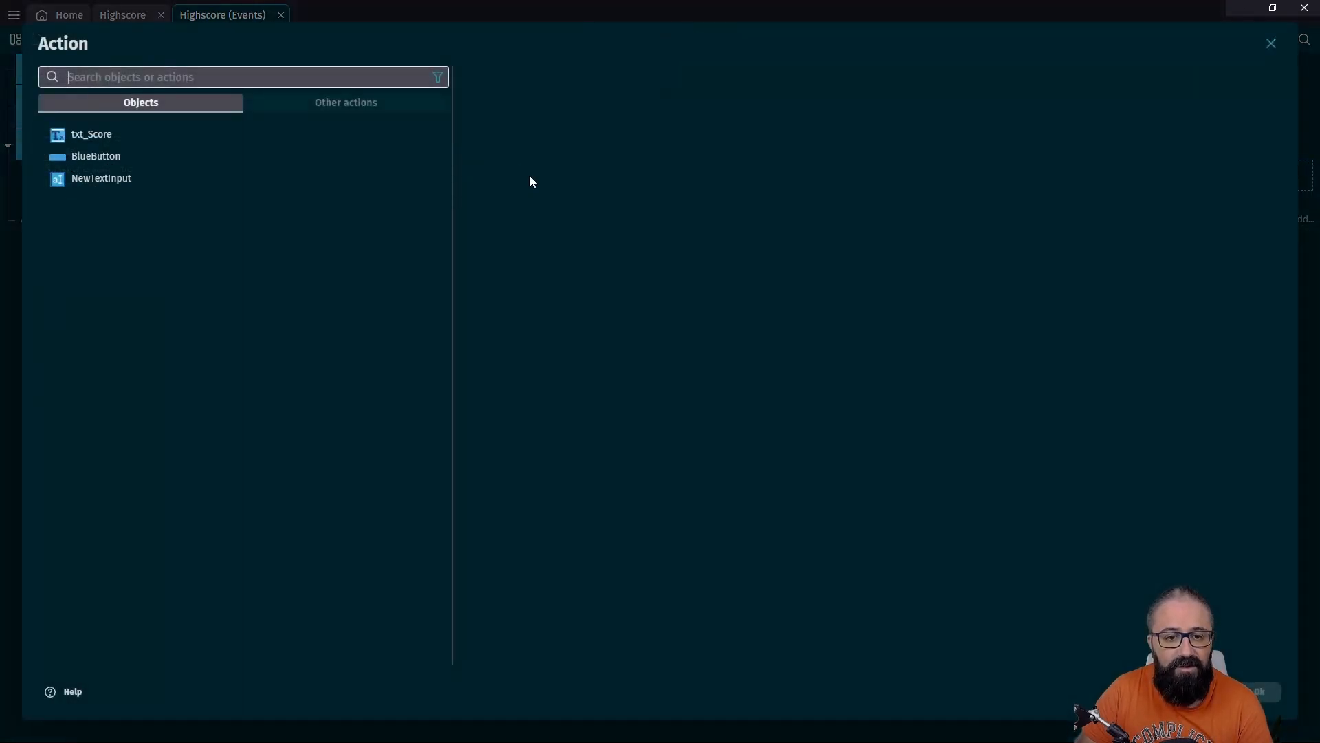
pyautogui.write('leader')
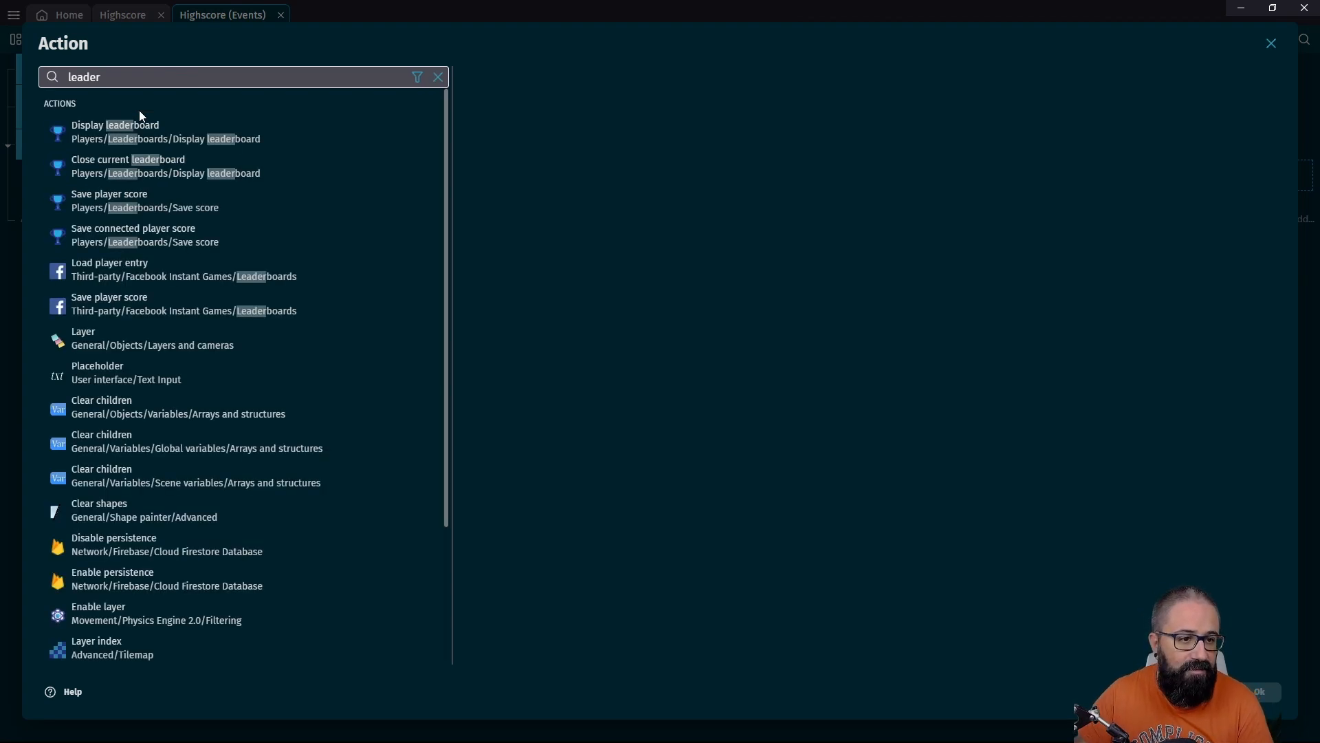
pyautogui.click(171, 238)
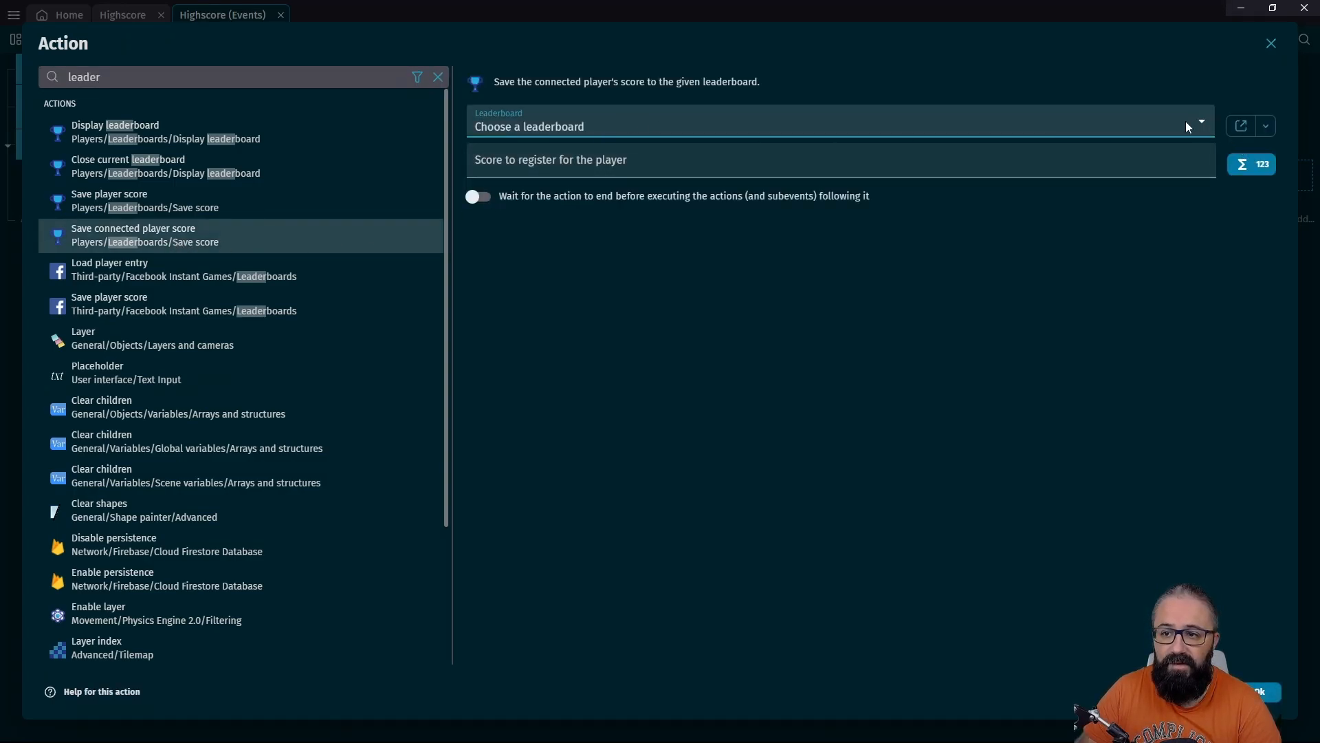
pyautogui.click(565, 131)
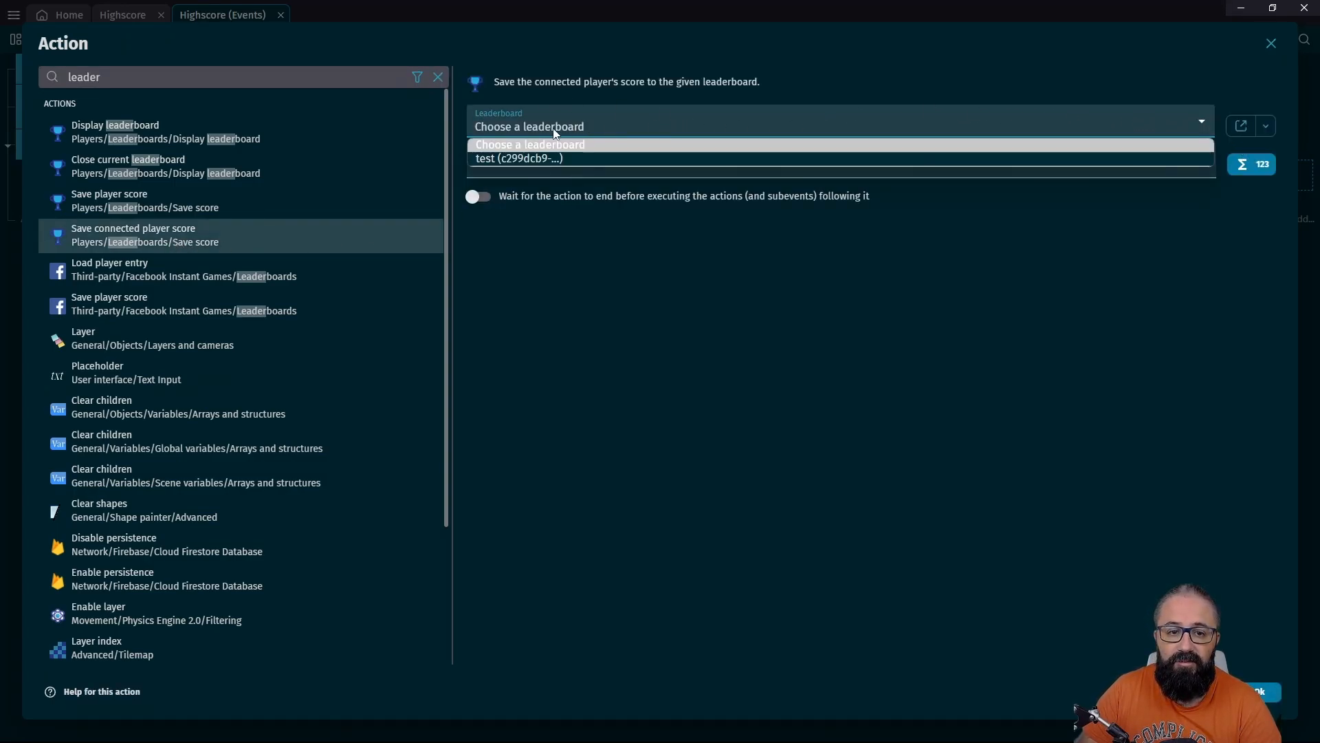
pyautogui.click(559, 277)
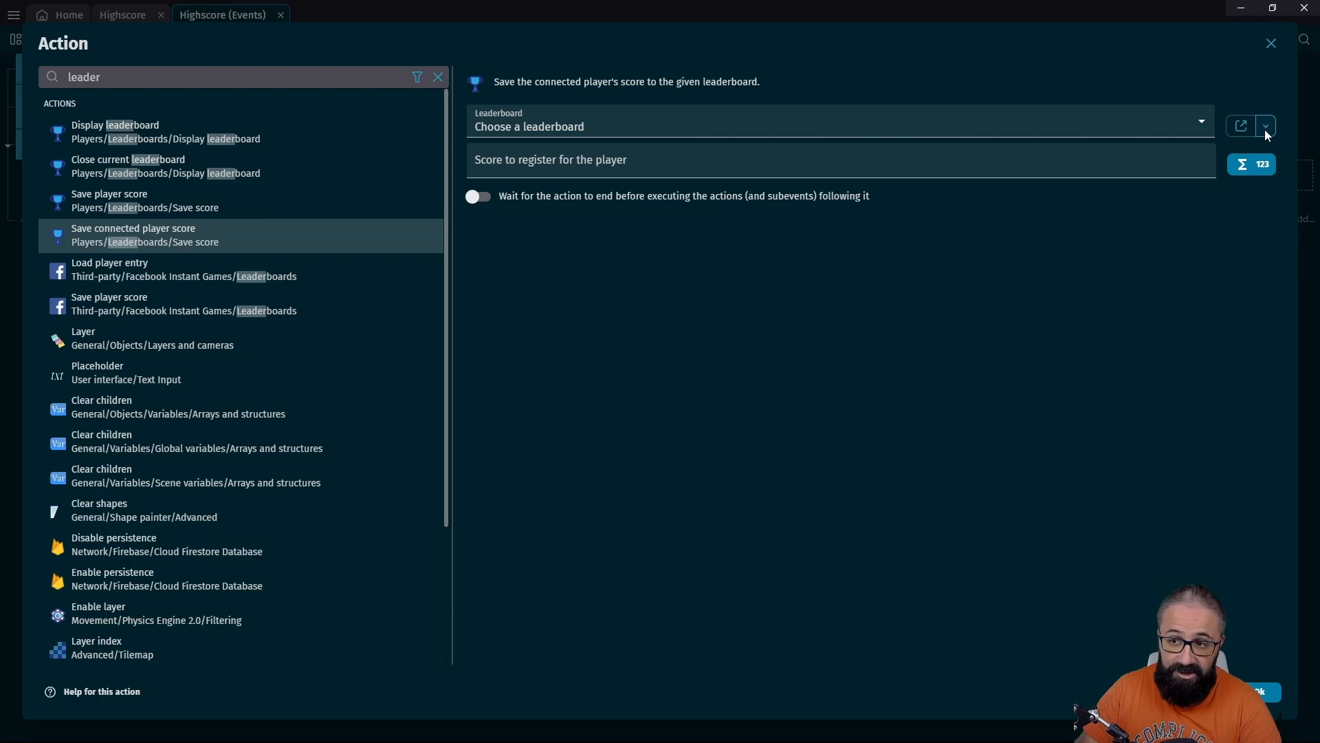
# Try giving the leaderboard as the expressions "test" and "HighScore", and switch back to selecting it from a list
pyautogui.click(1175, 155)
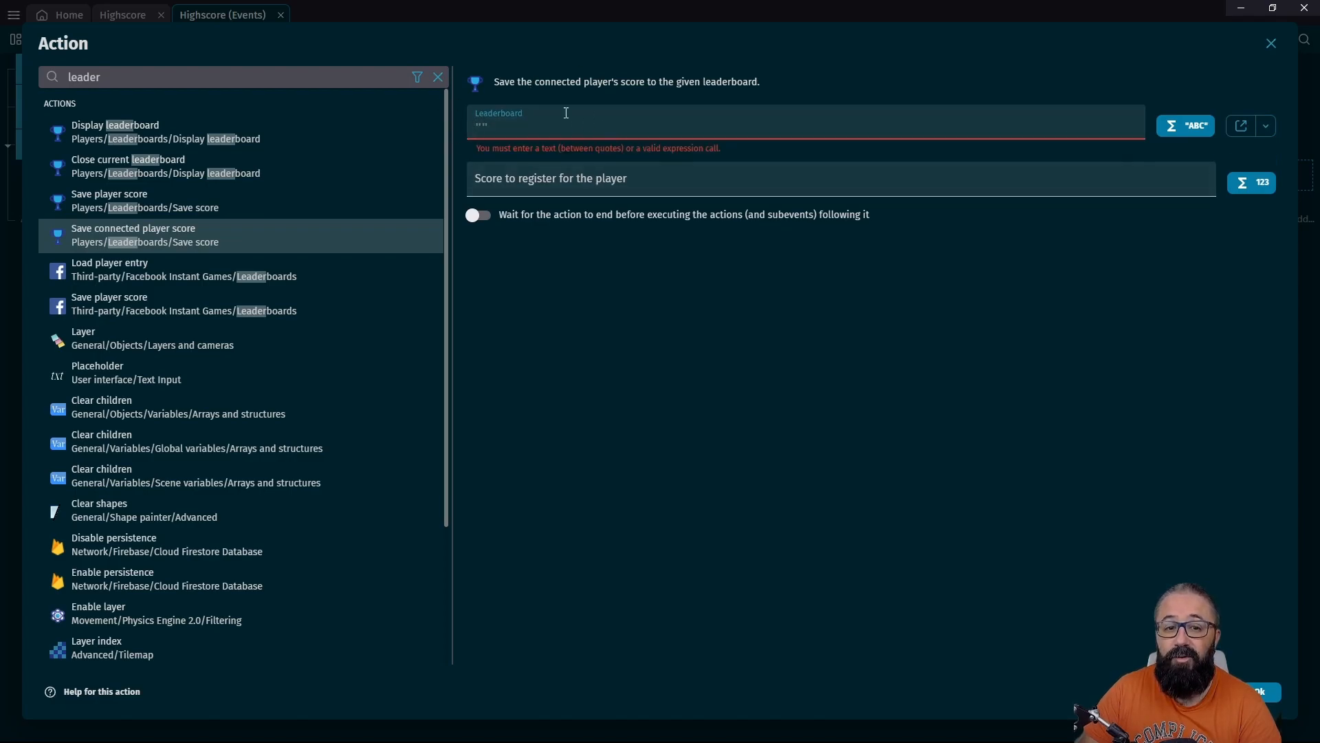
pyautogui.write('""')
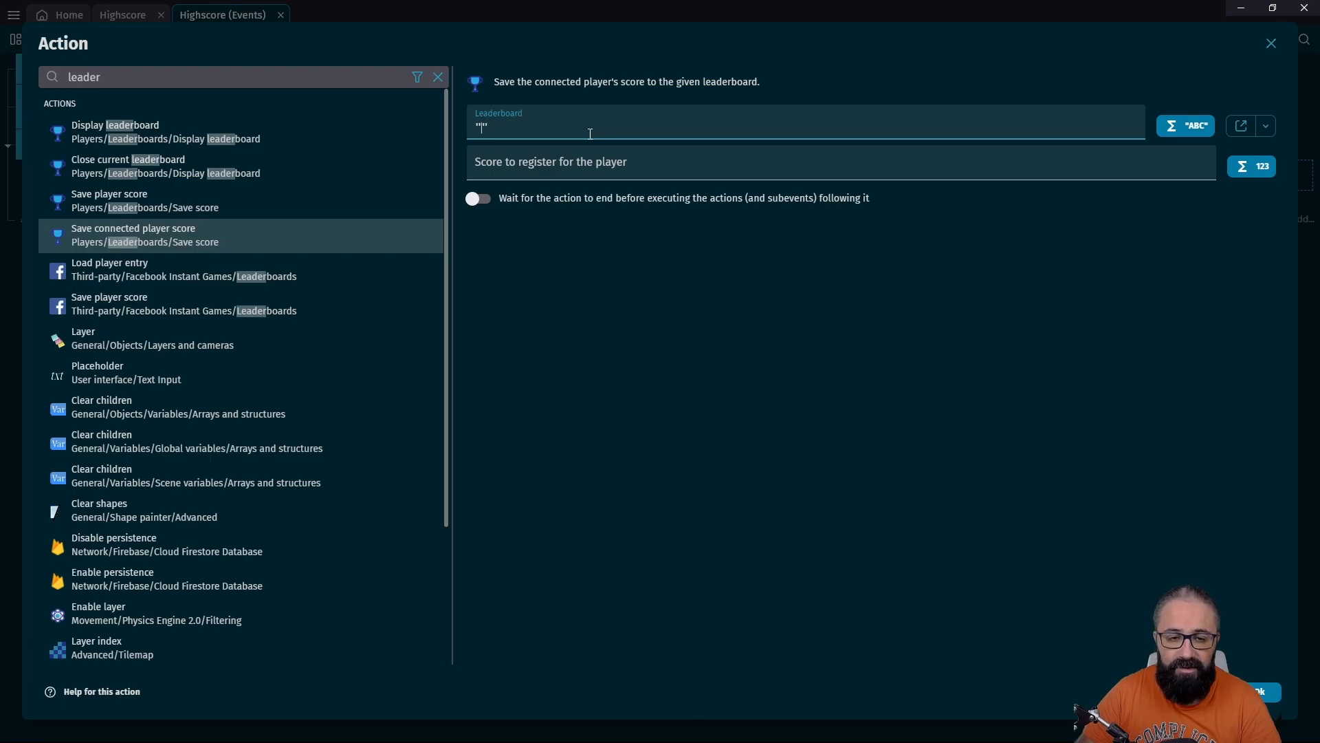
pyautogui.write('test')
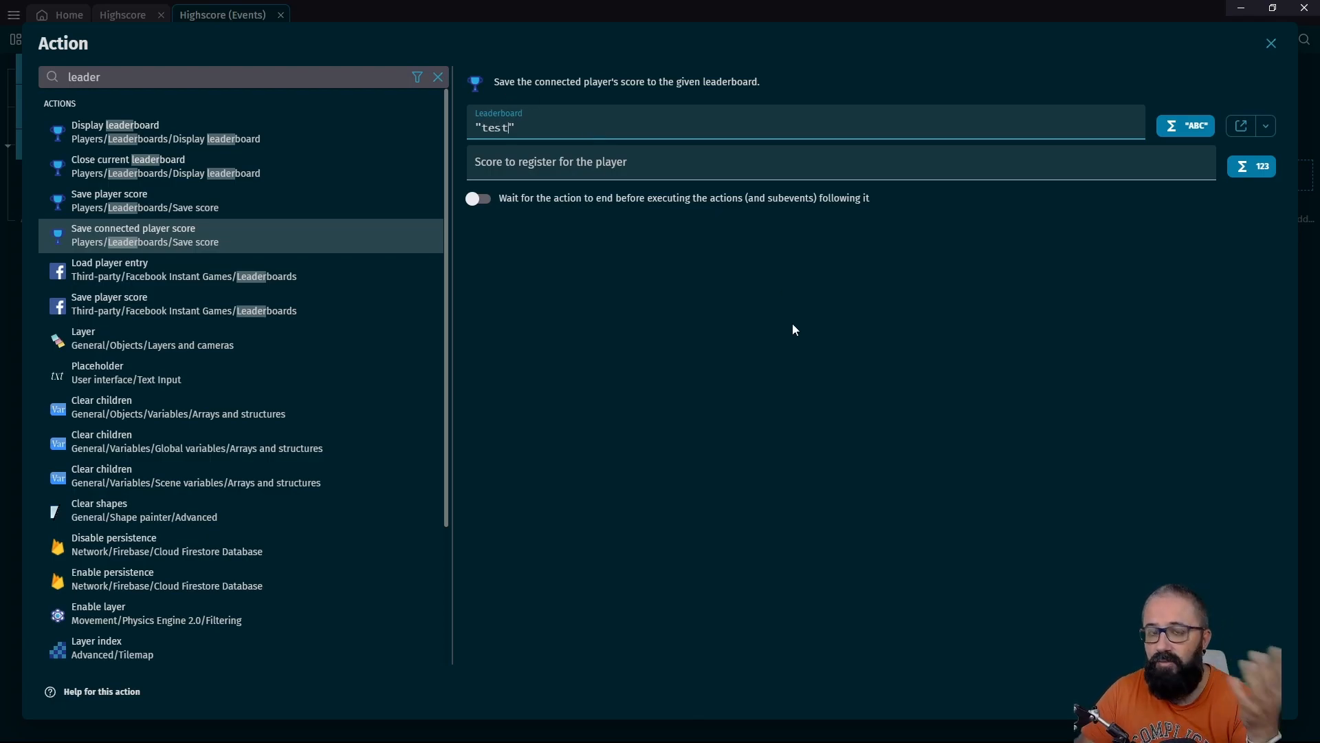
pyautogui.moveTo(545, 129); pyautogui.dragTo(422, 112)
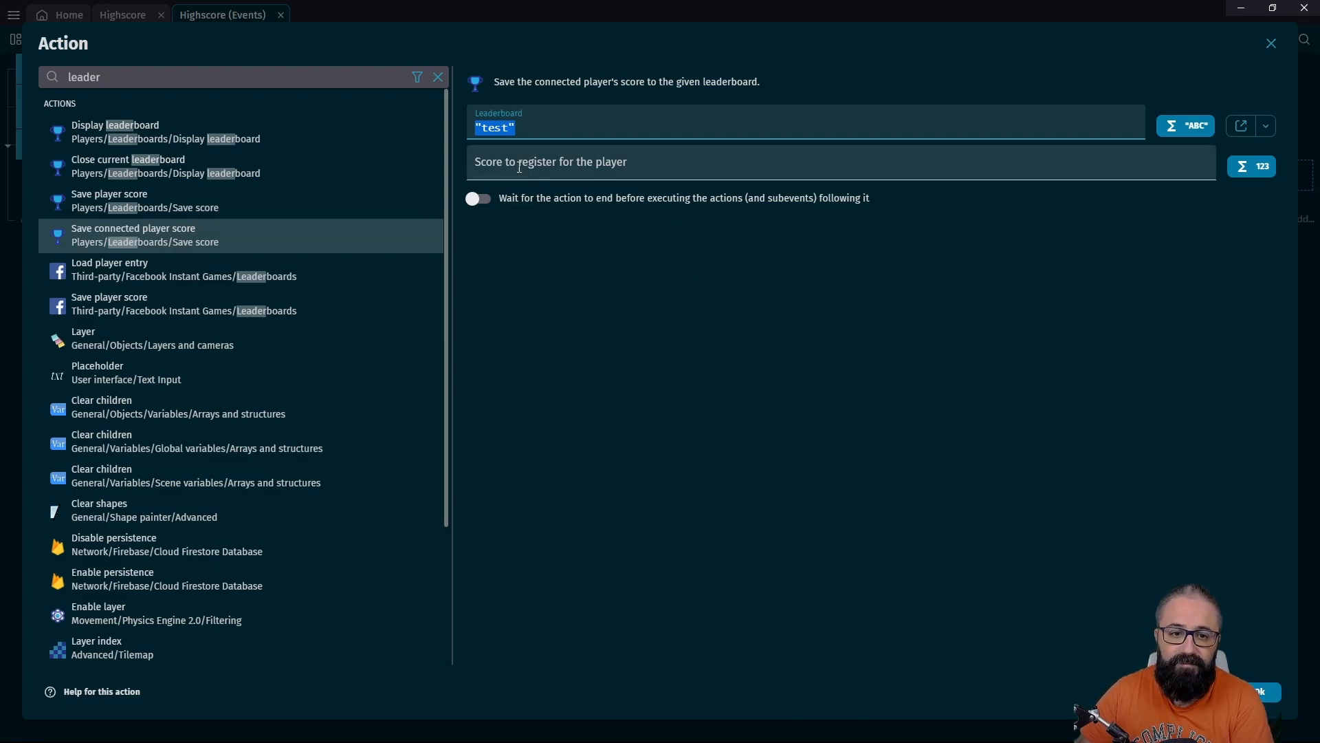
pyautogui.moveTo(511, 128); pyautogui.dragTo(483, 130)
pyautogui.write('HighScor')
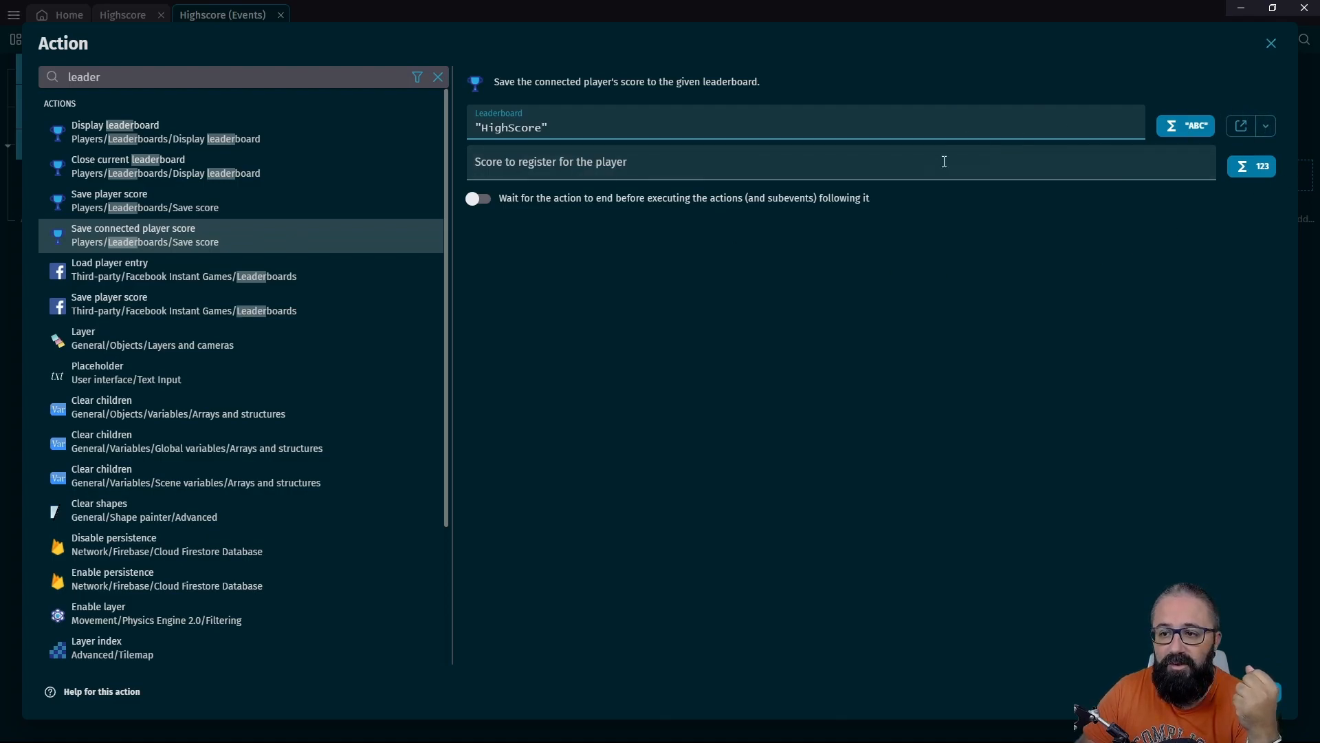
pyautogui.click(1268, 128)
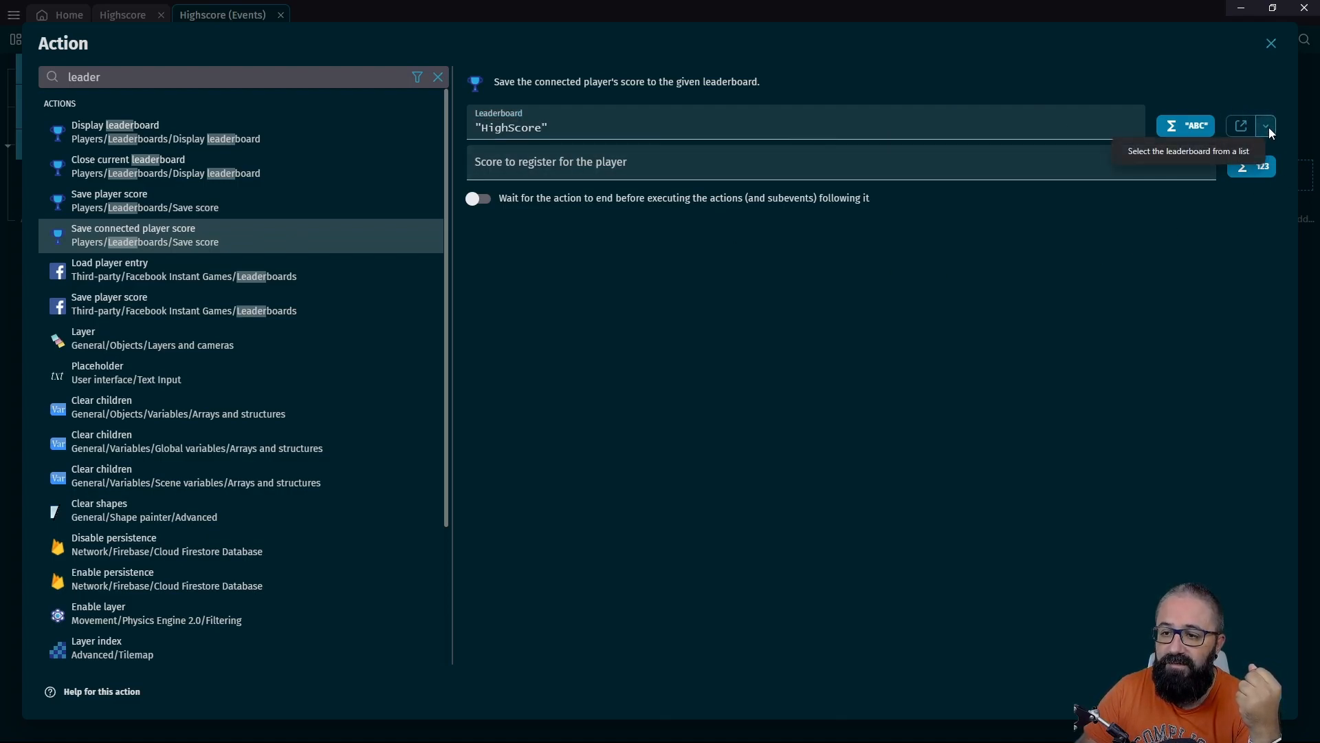
pyautogui.click(1177, 160)
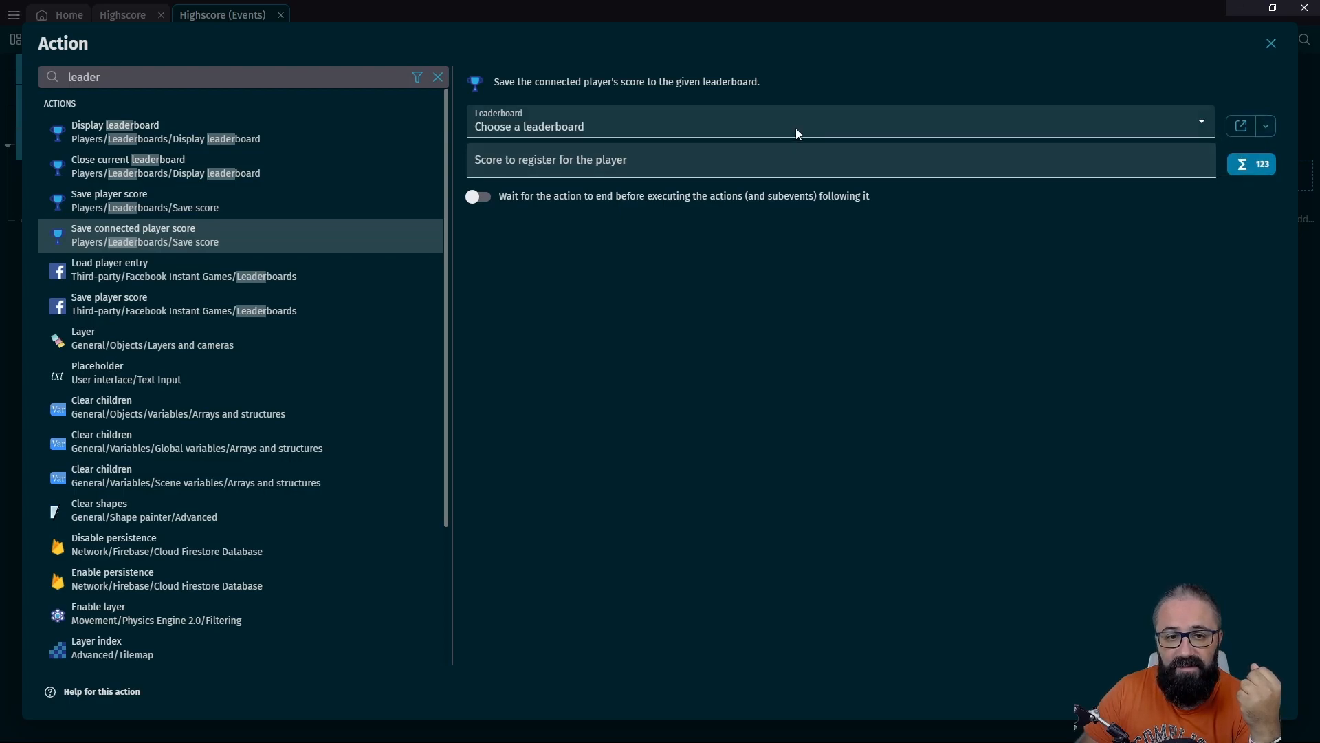
# Set the Save connected player score action to the HighScore leaderboard with the score Variable(Score), and save the project
pyautogui.click(519, 128)
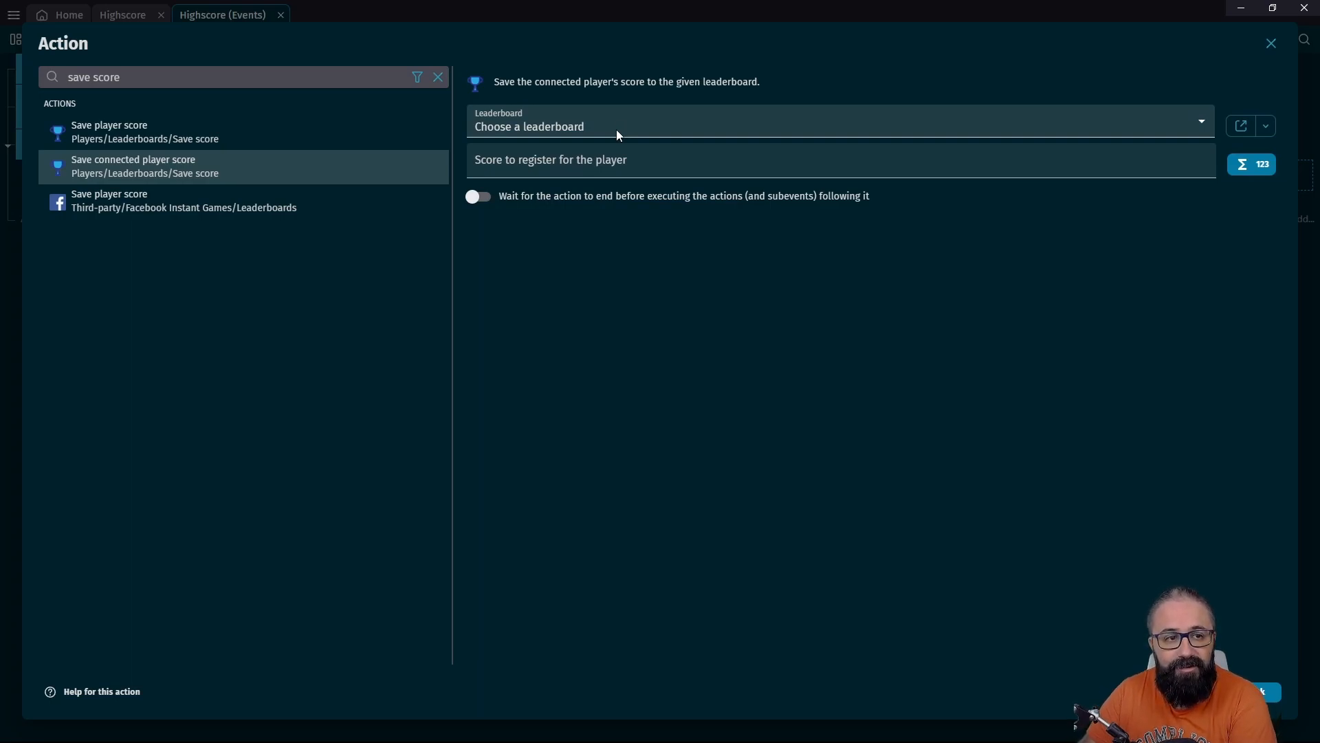
pyautogui.click(619, 130)
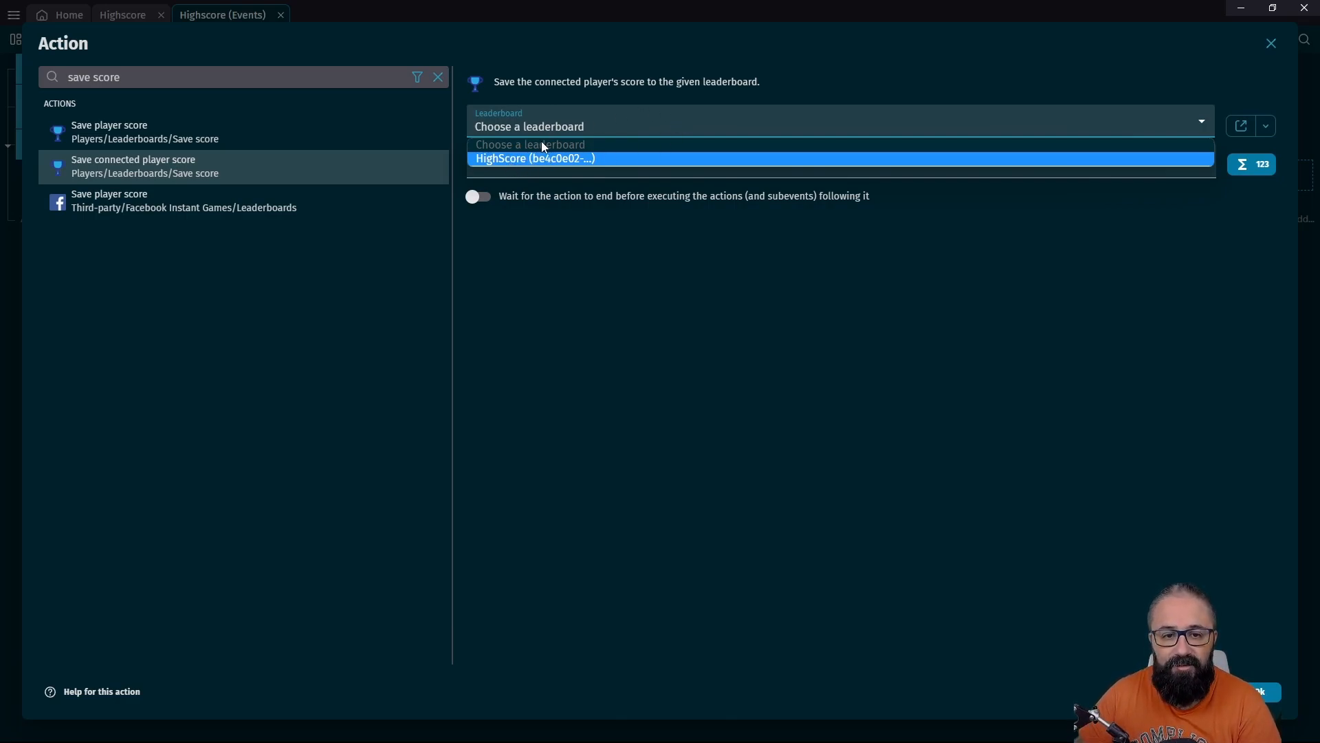
pyautogui.click(500, 160)
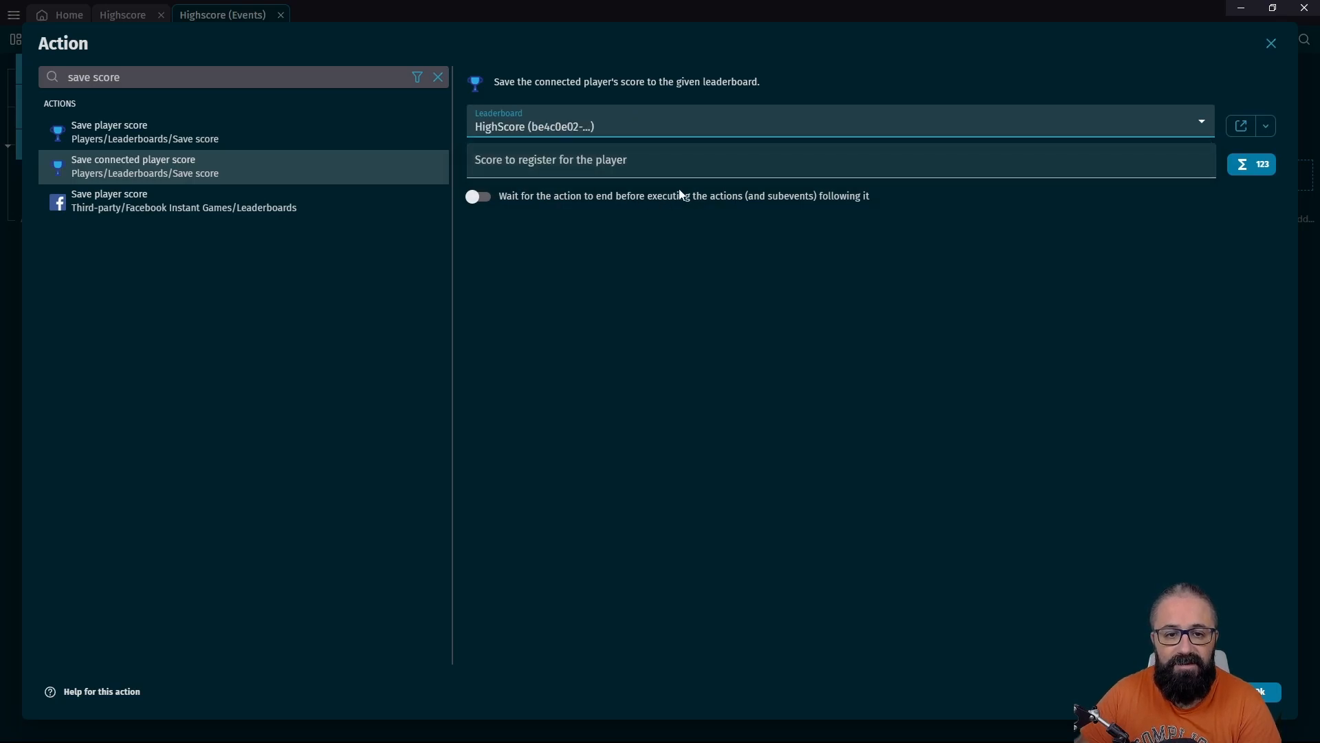
pyautogui.click(532, 167)
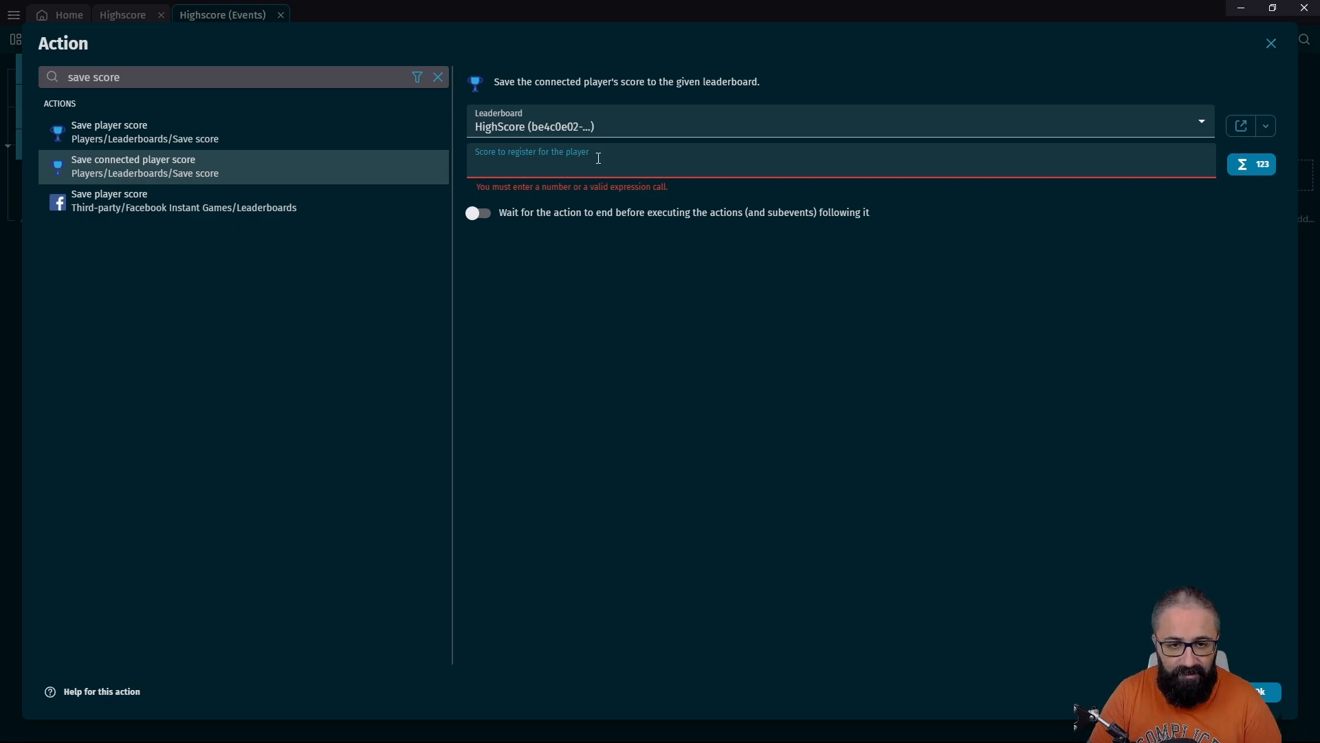
pyautogui.write('Varia')
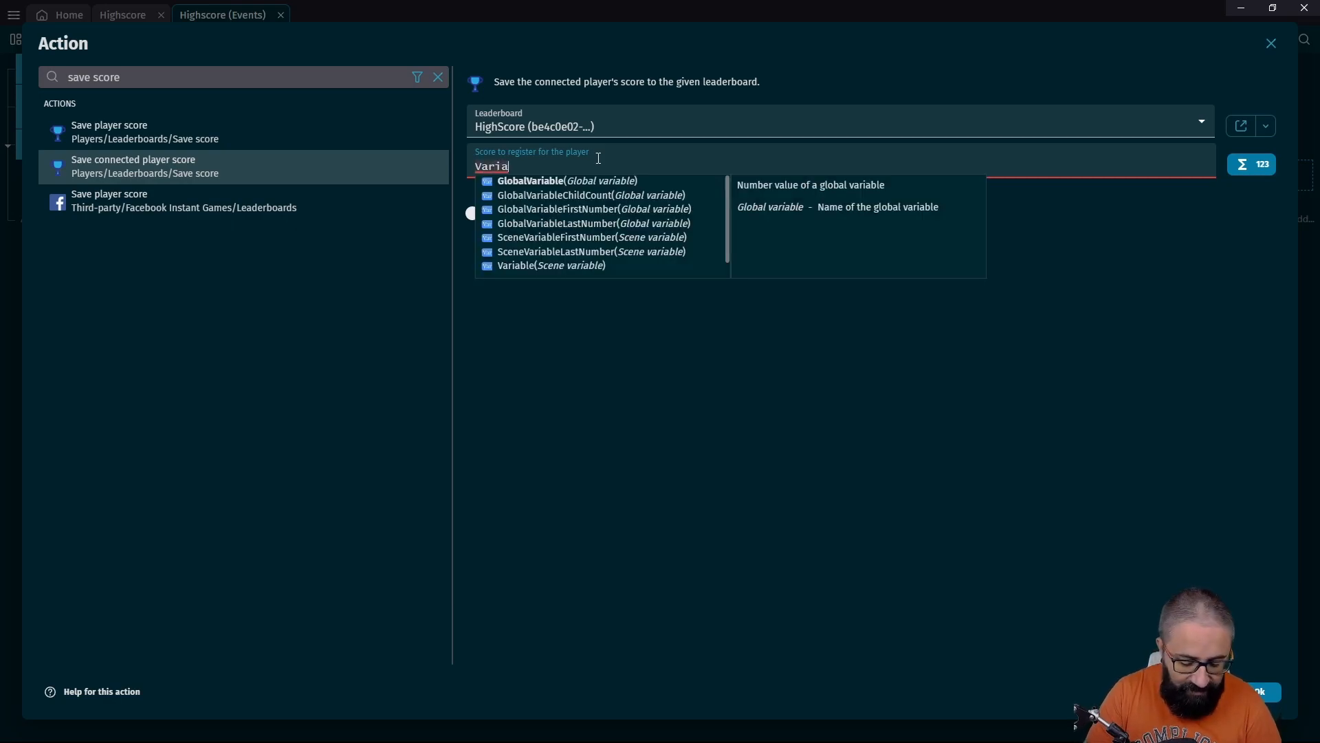
pyautogui.write('ble(')
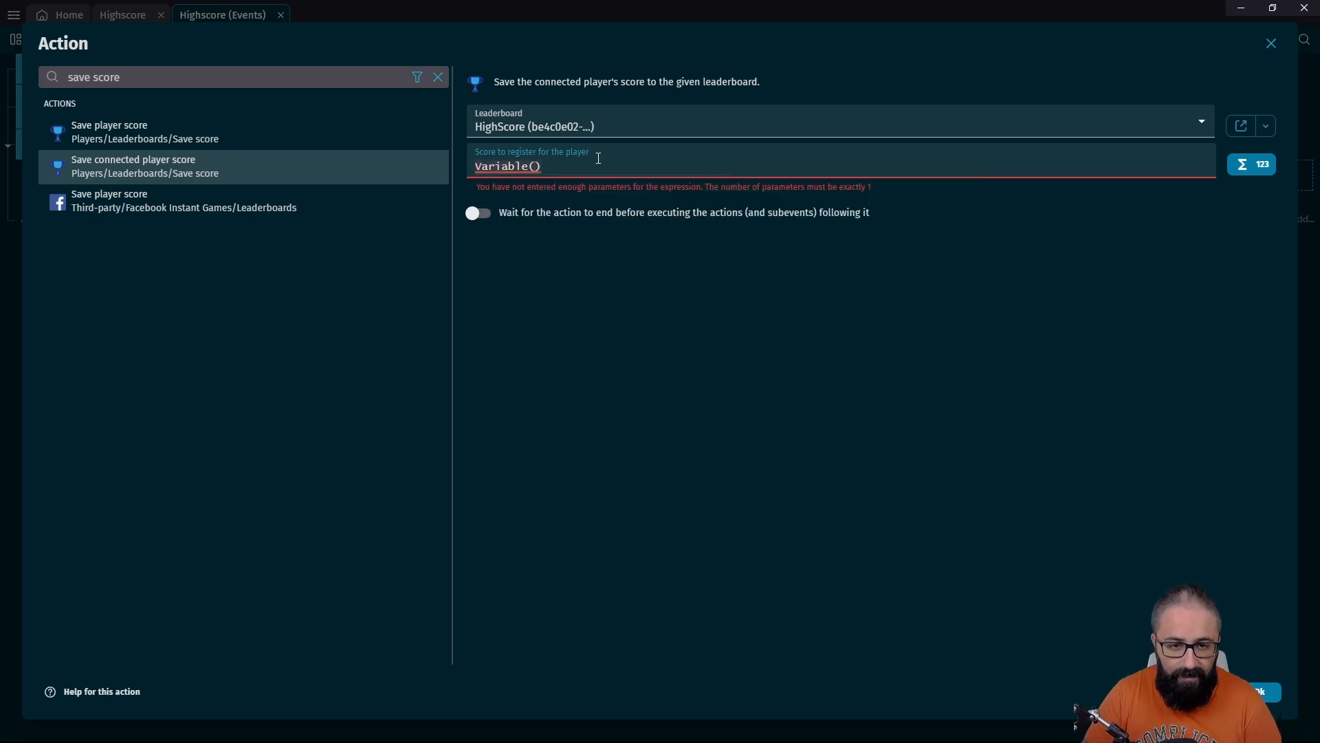
pyautogui.write('Score')
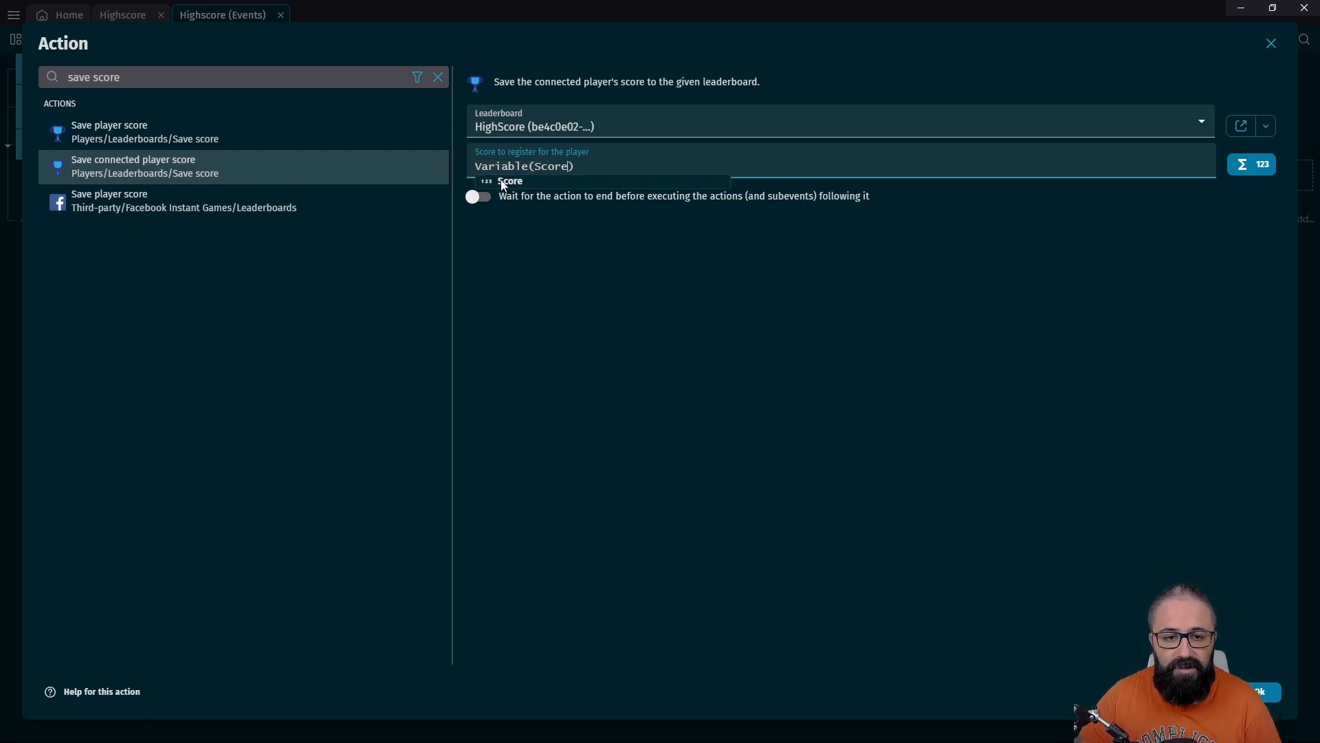
pyautogui.click(821, 398)
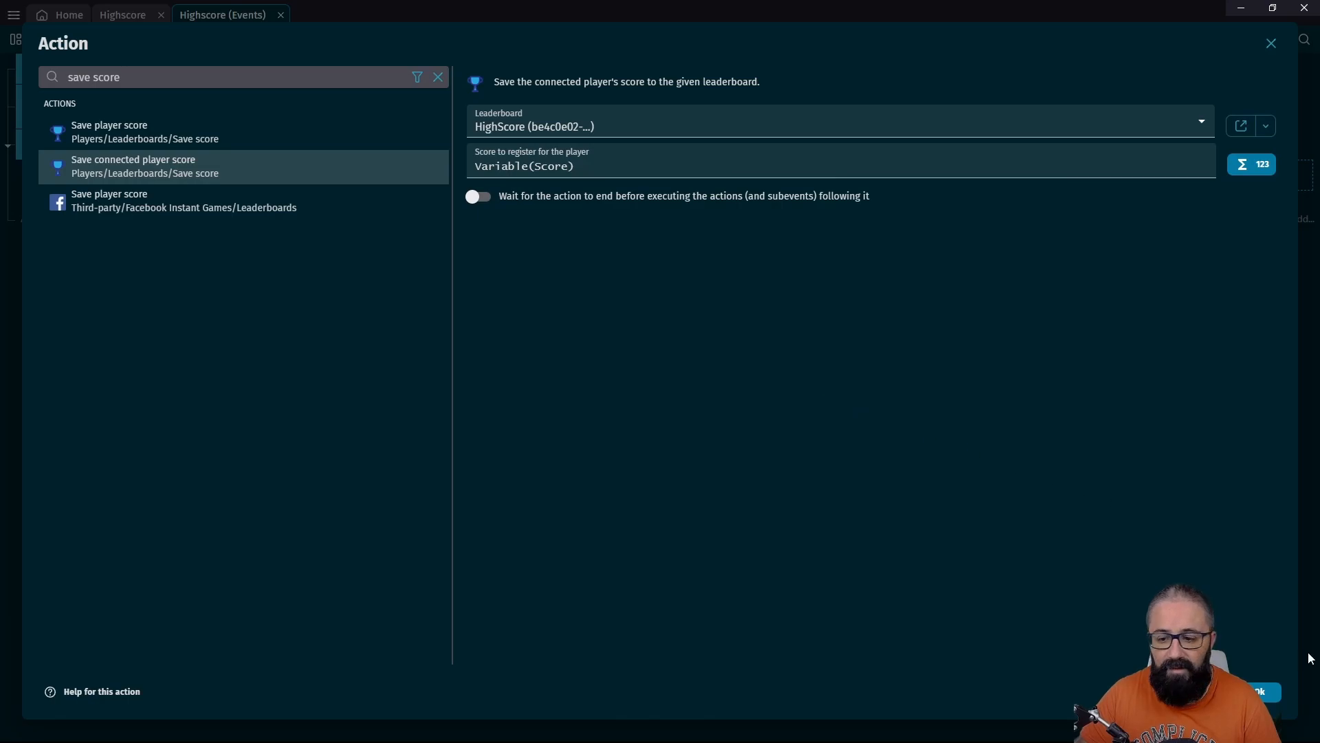
pyautogui.click(1265, 693)
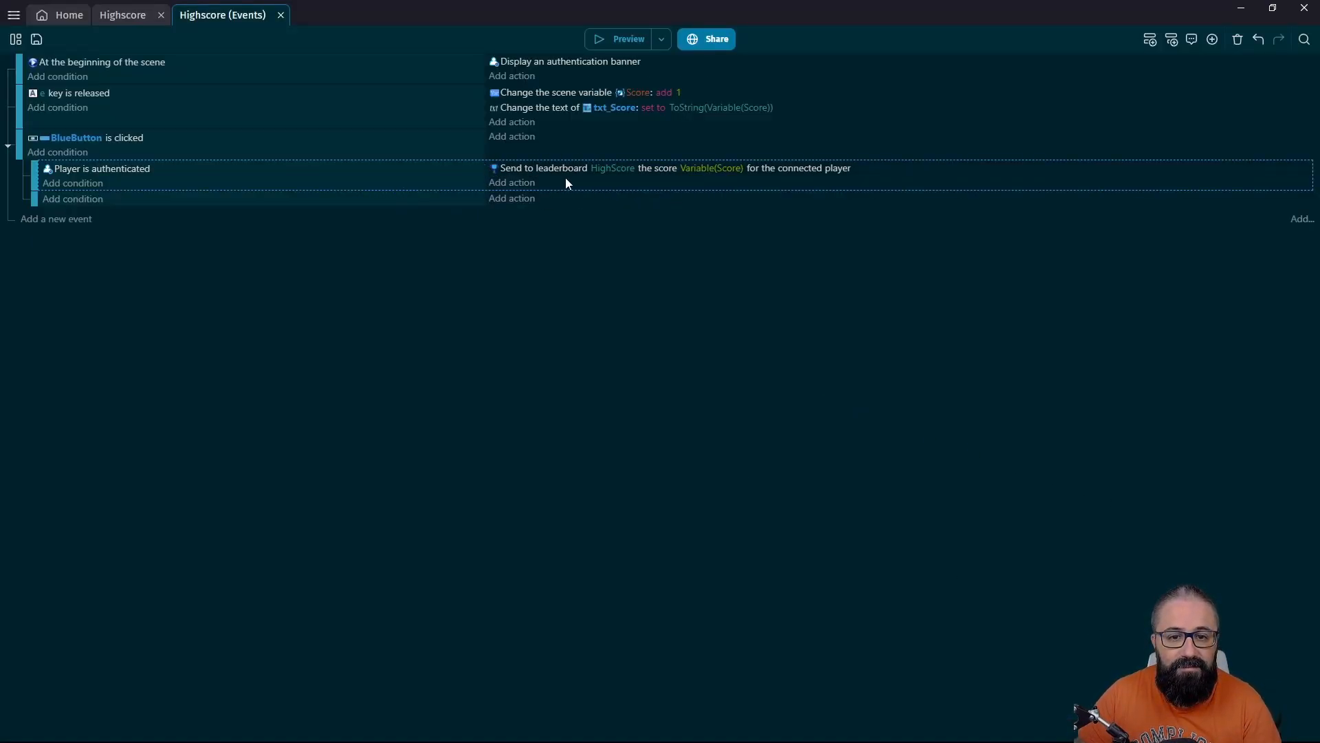
pyautogui.click(39, 40)
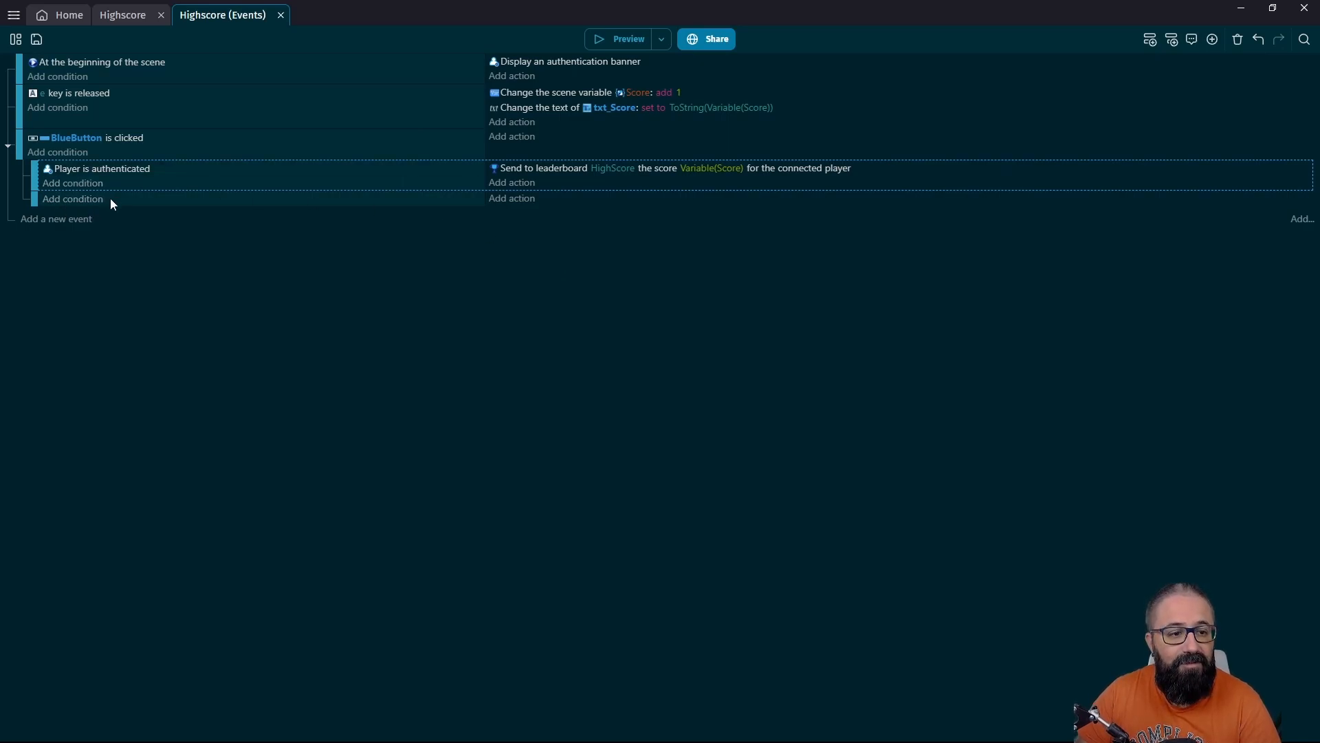
# Add an inverted Player is authenticated condition to the second sub-event of the BlueButton click event
pyautogui.click(87, 202)
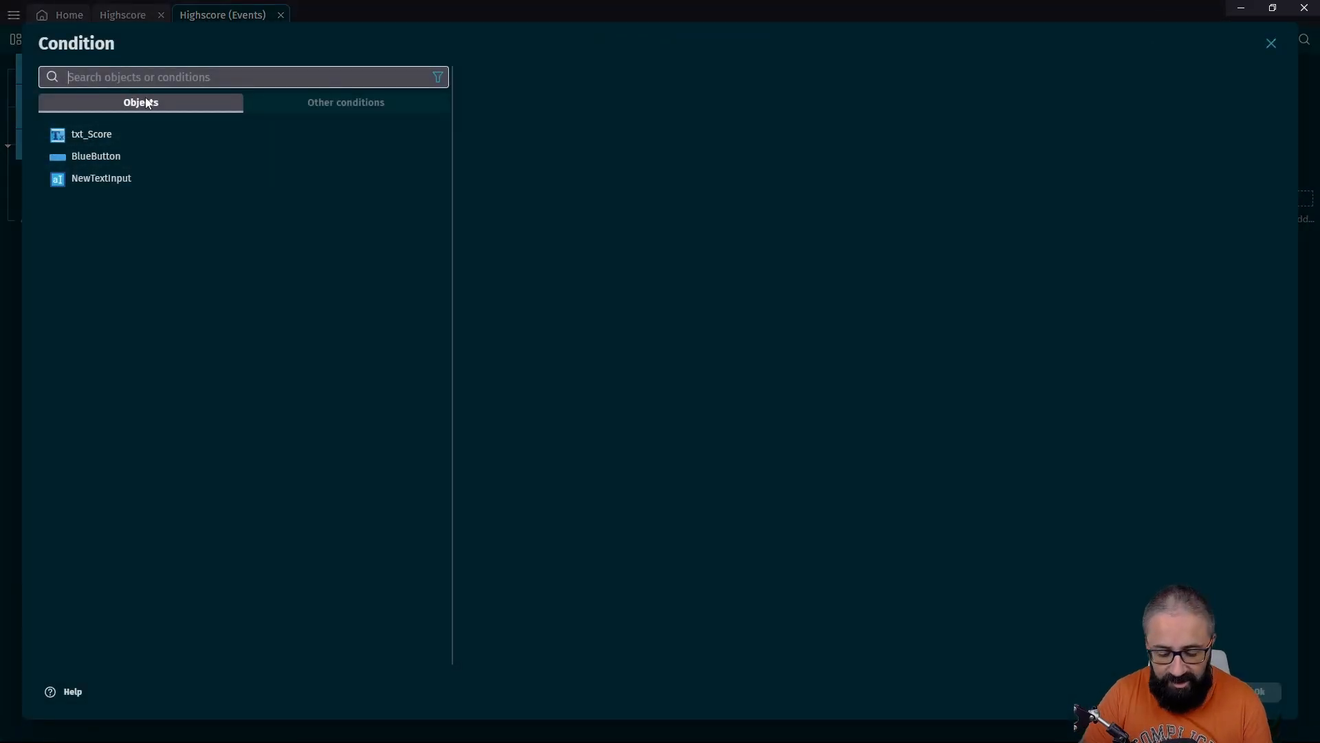
pyautogui.write('authe')
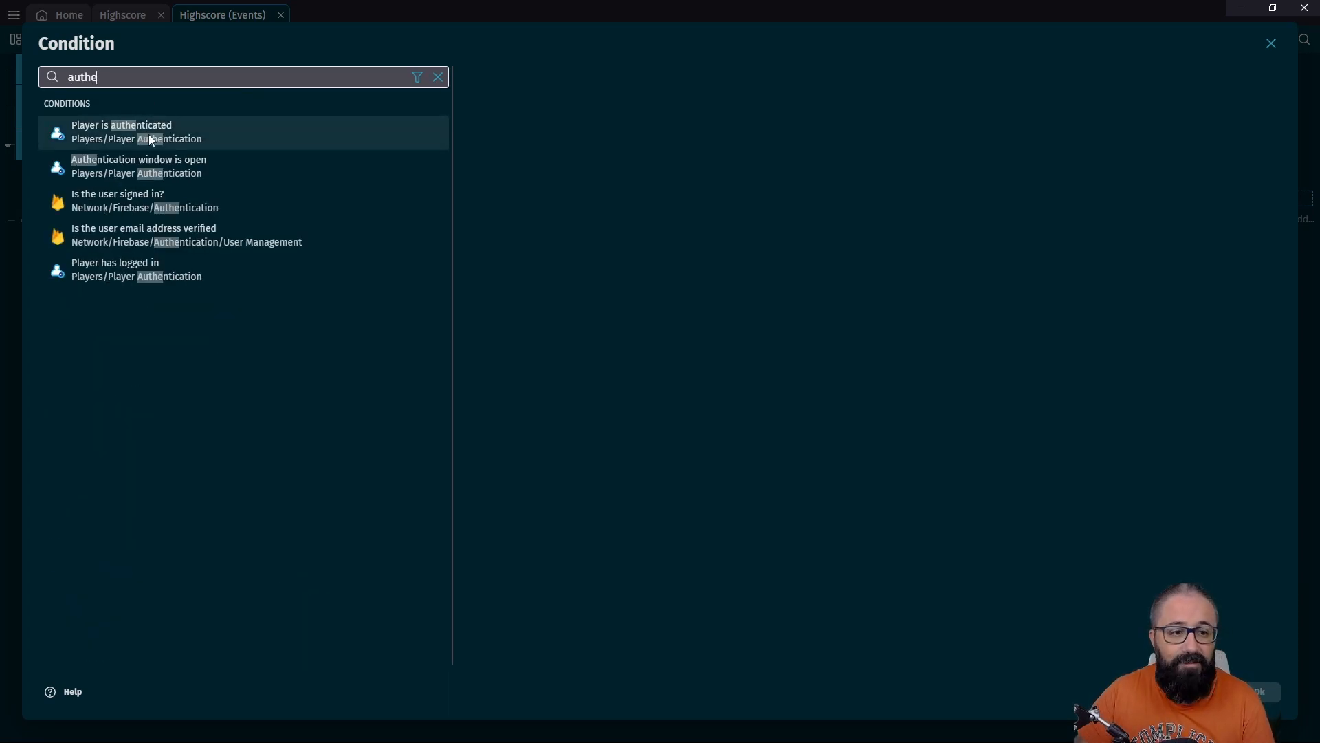
pyautogui.click(149, 134)
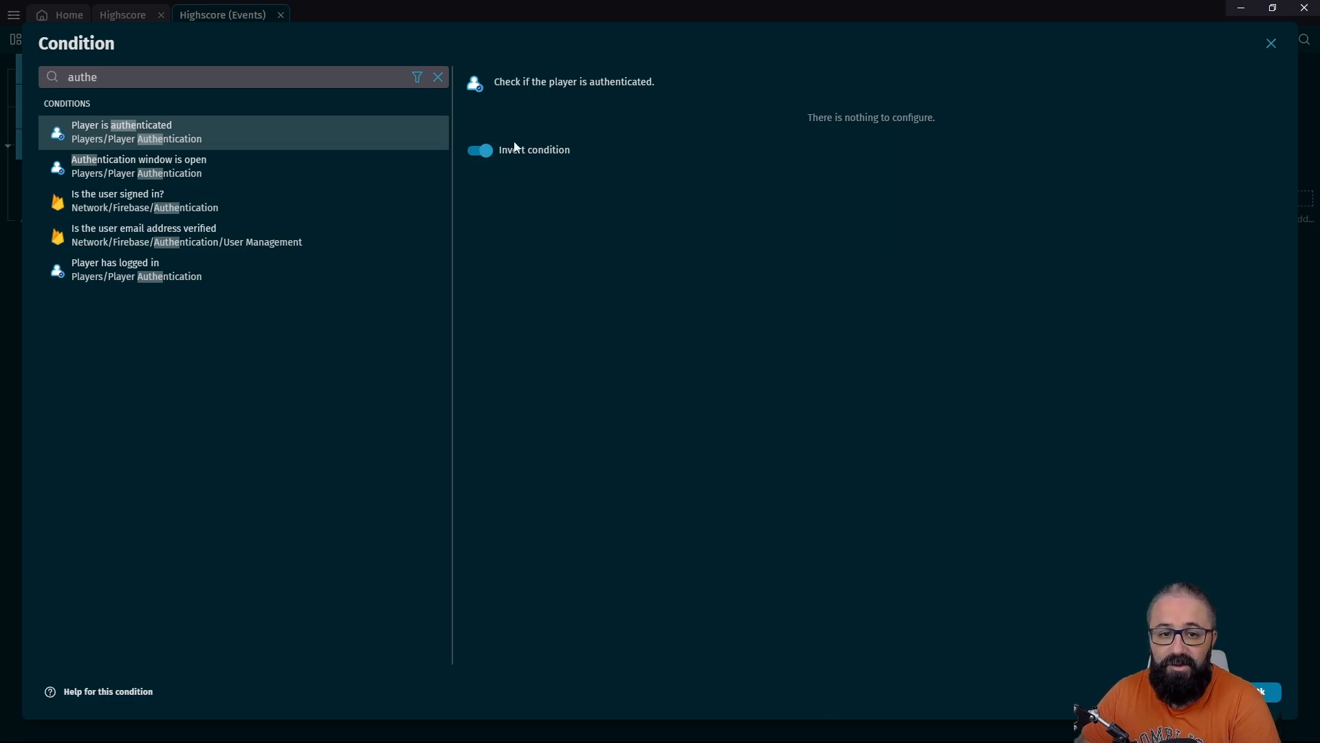
pyautogui.click(1262, 692)
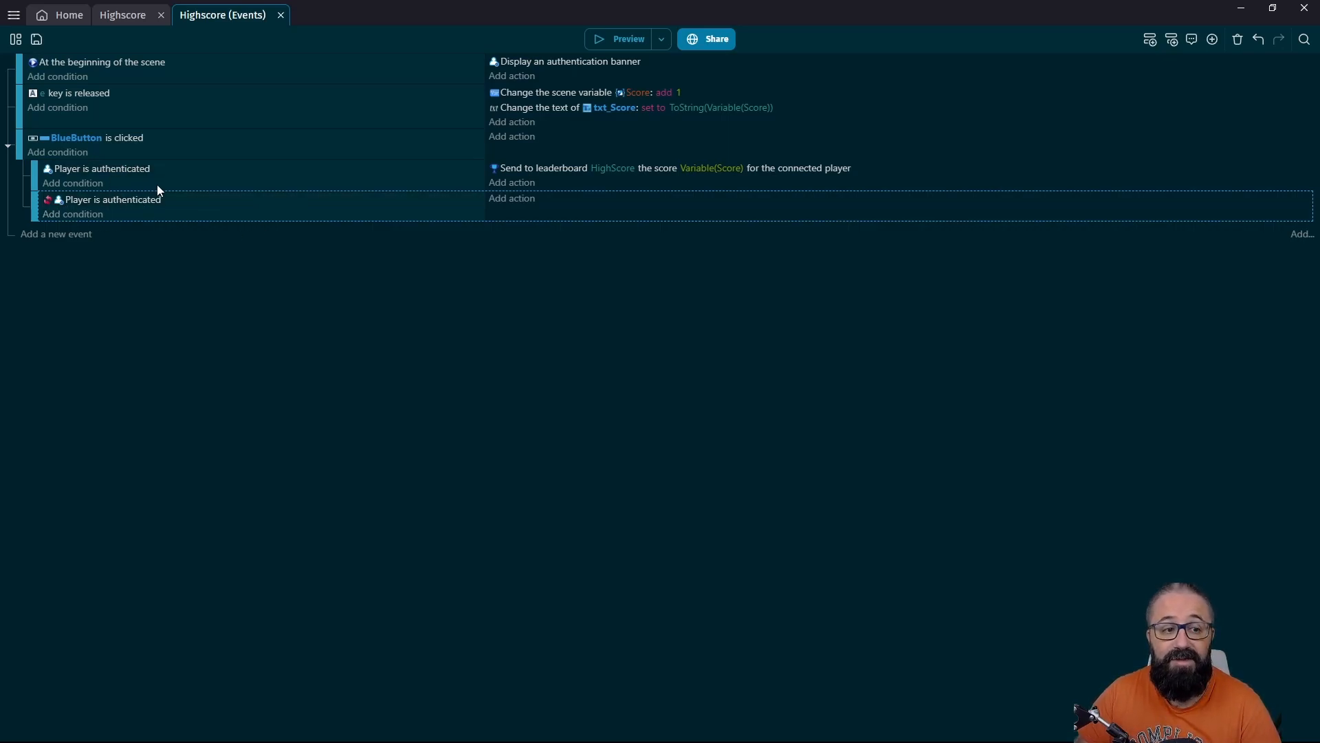
# Add a Save player score action for the HighScore leaderboard to the inverted Player is authenticated sub-event
pyautogui.click(508, 200)
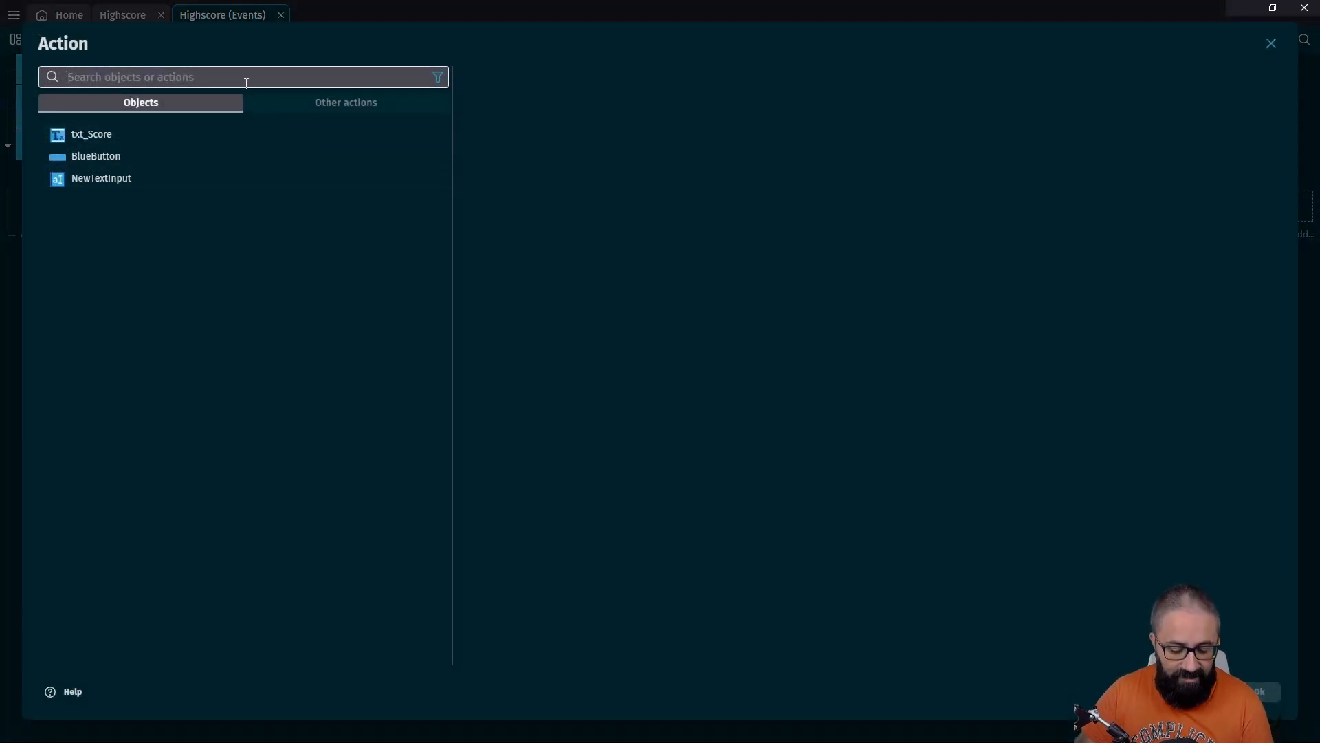
pyautogui.write('send sco')
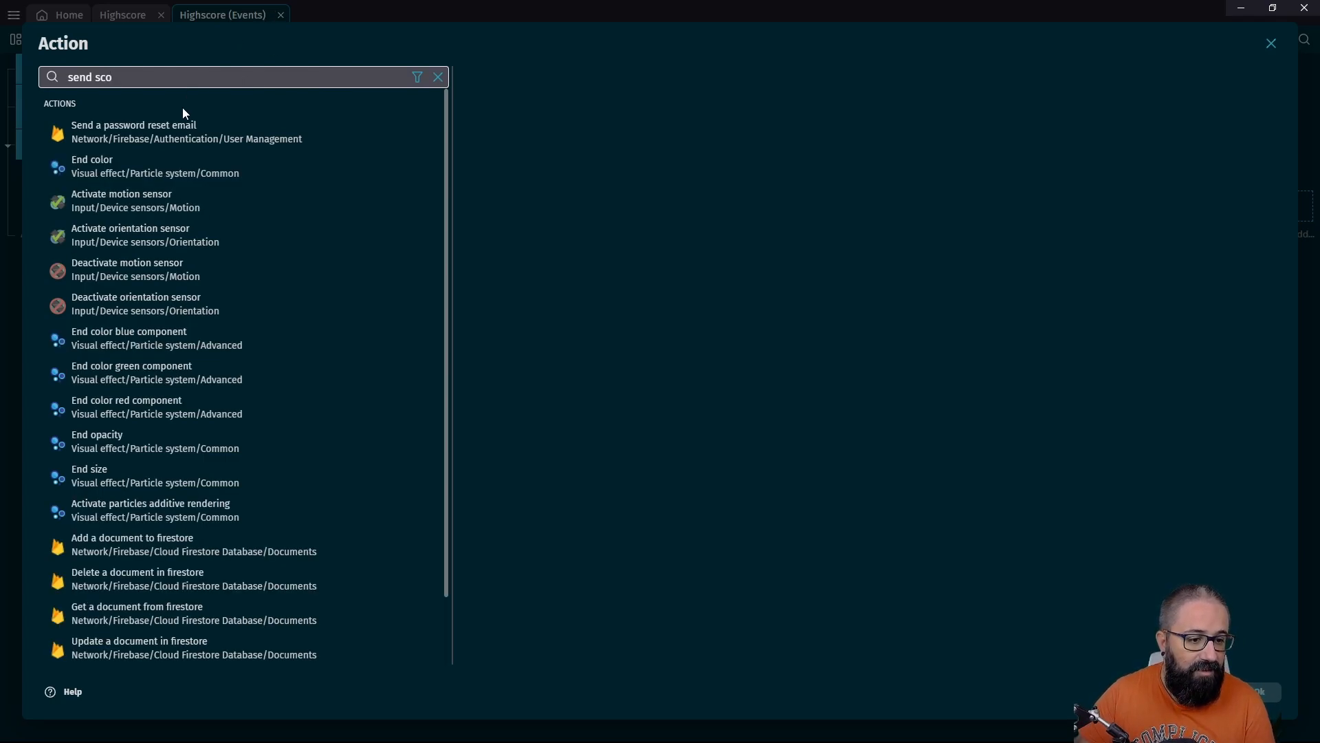
pyautogui.hotkey('ctrl', 'a')
pyautogui.write('save')
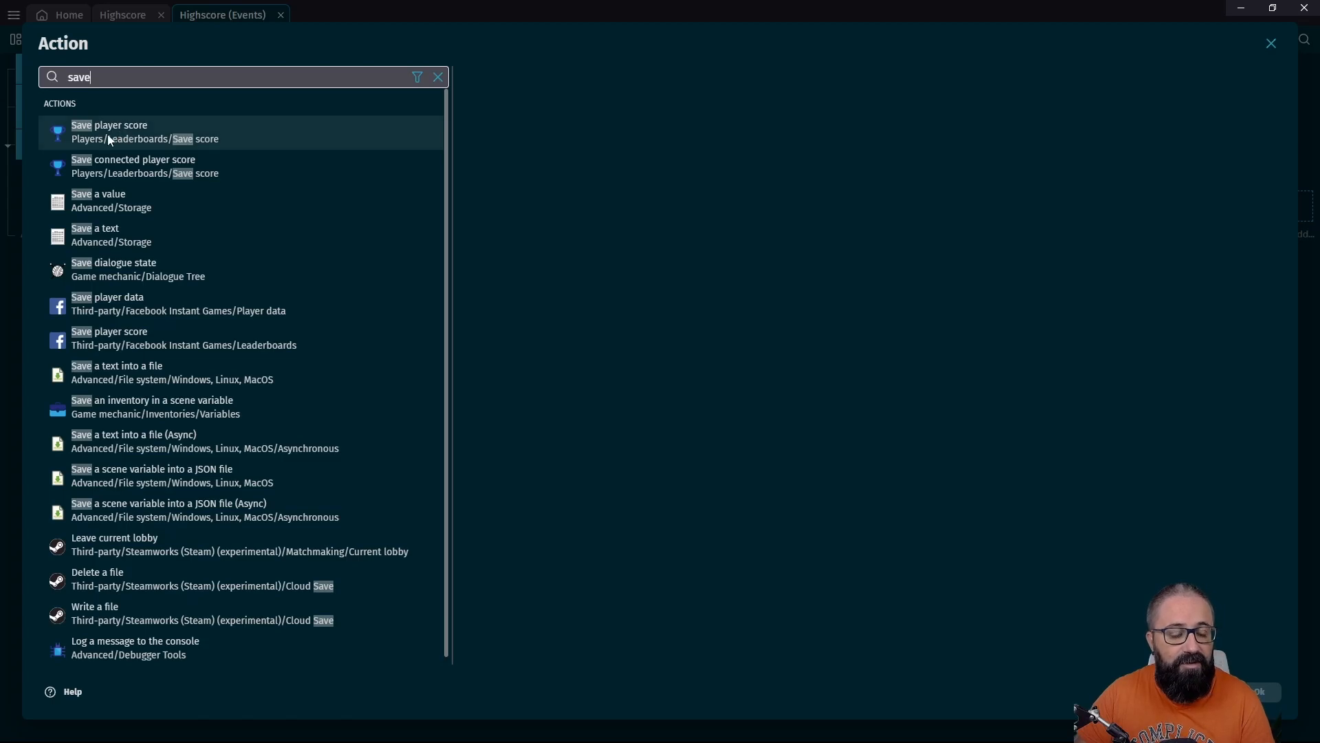
pyautogui.click(132, 139)
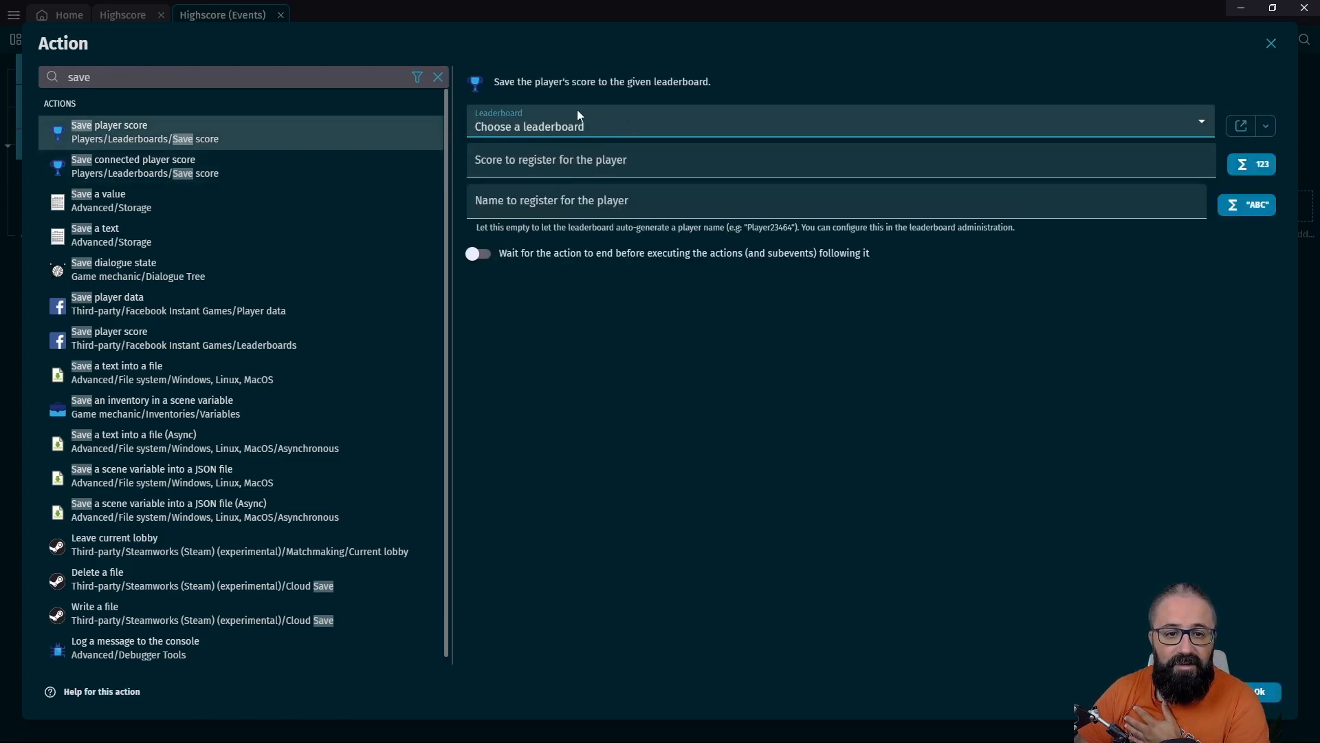
pyautogui.click(561, 125)
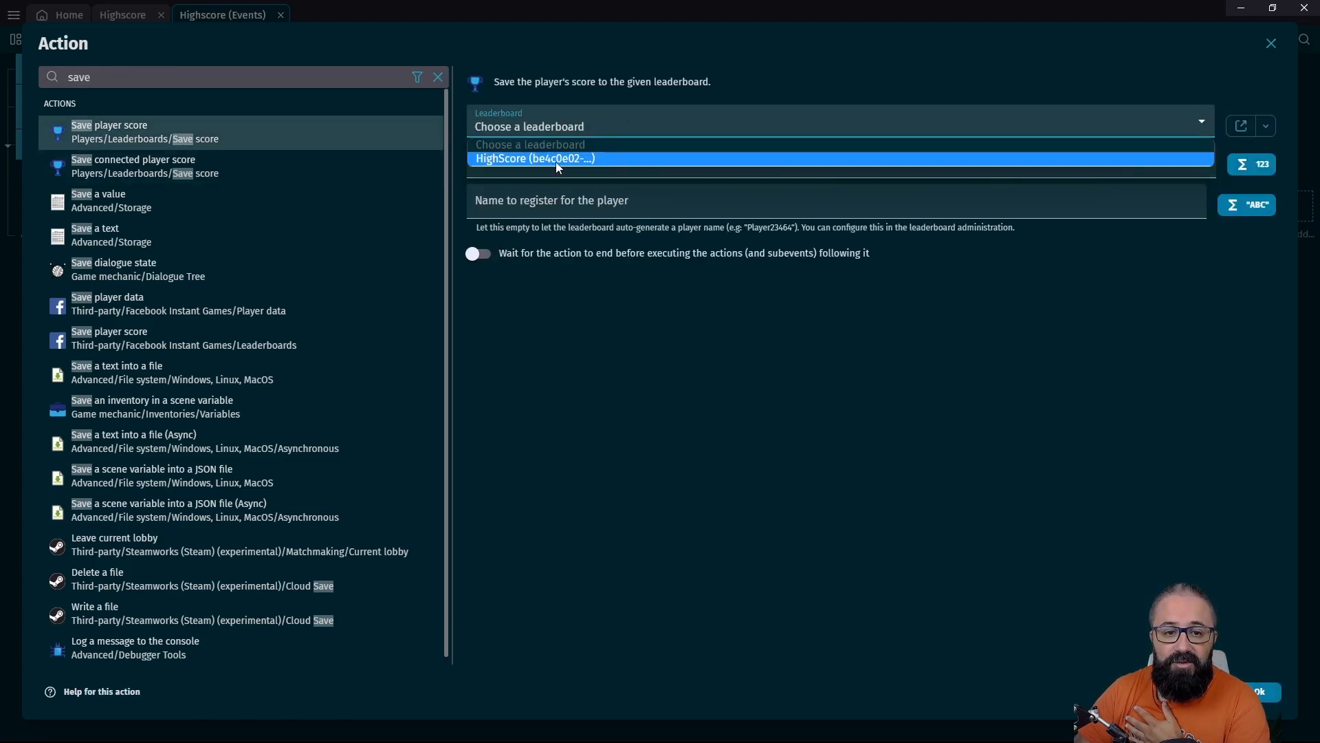
pyautogui.click(561, 159)
# Set the Save player score action's score to Variable(Score) and its player name to NewTextInput.Text()
pyautogui.click(539, 164)
pyautogui.write('Vari')
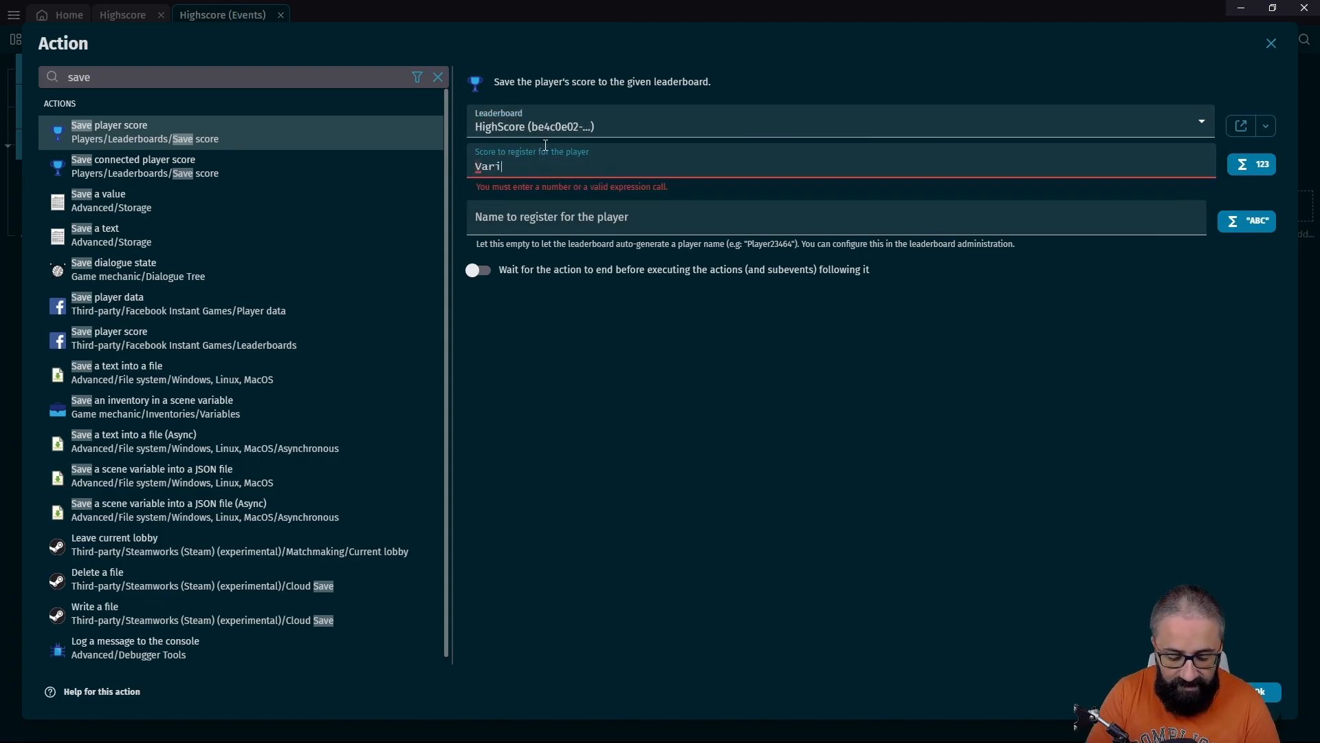
pyautogui.write('ab')
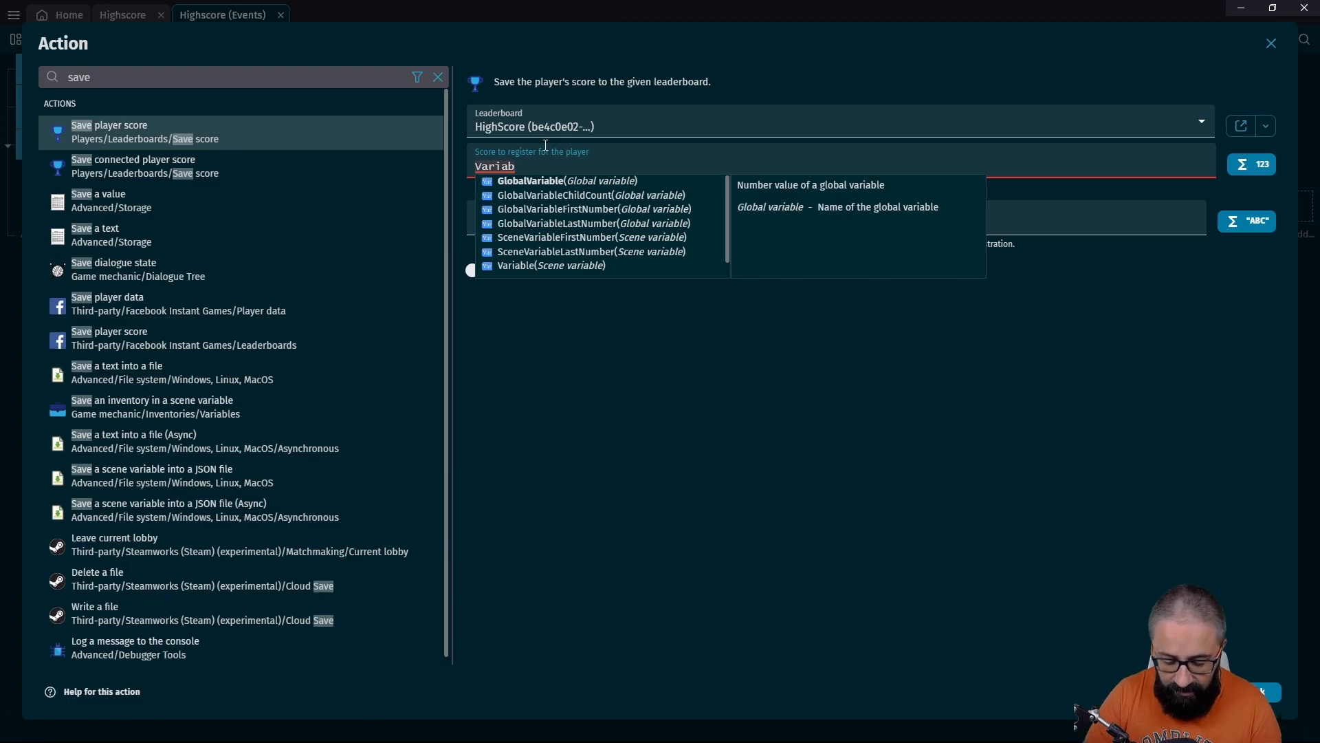
pyautogui.write('le(Score)')
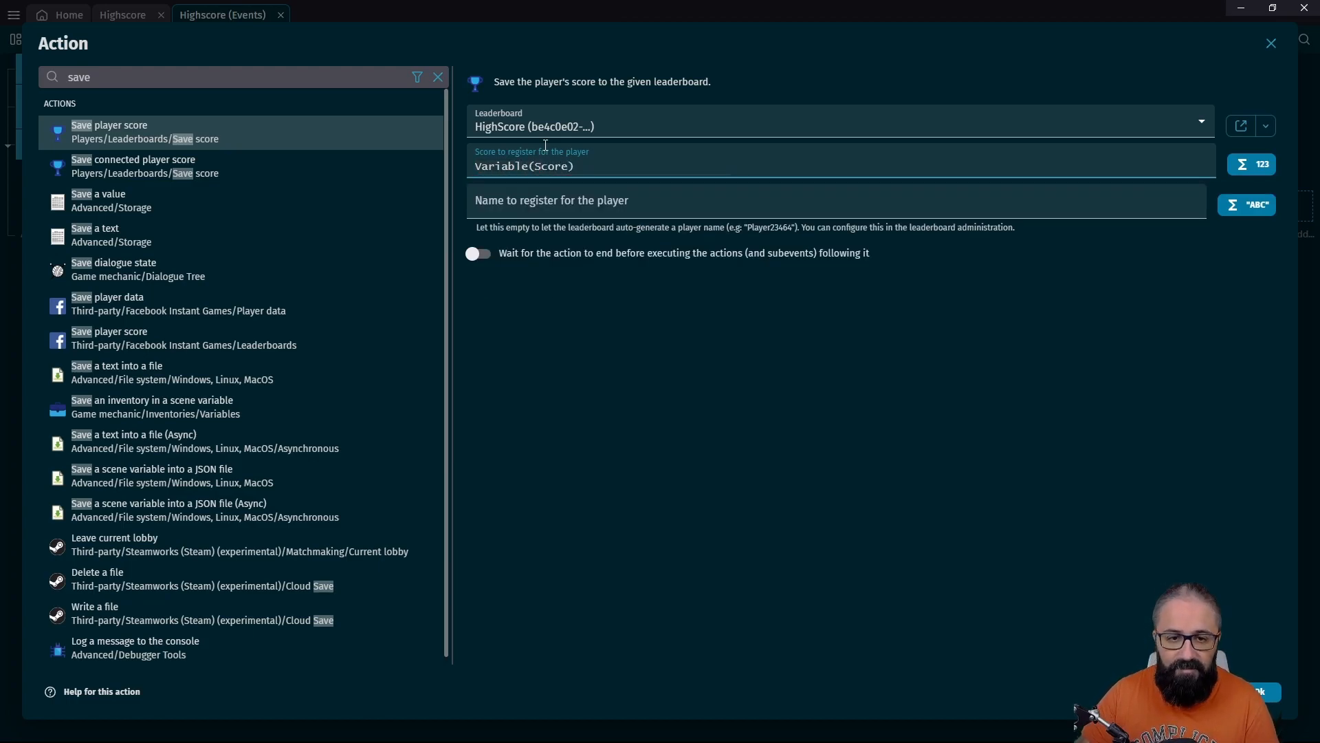
pyautogui.click(554, 187)
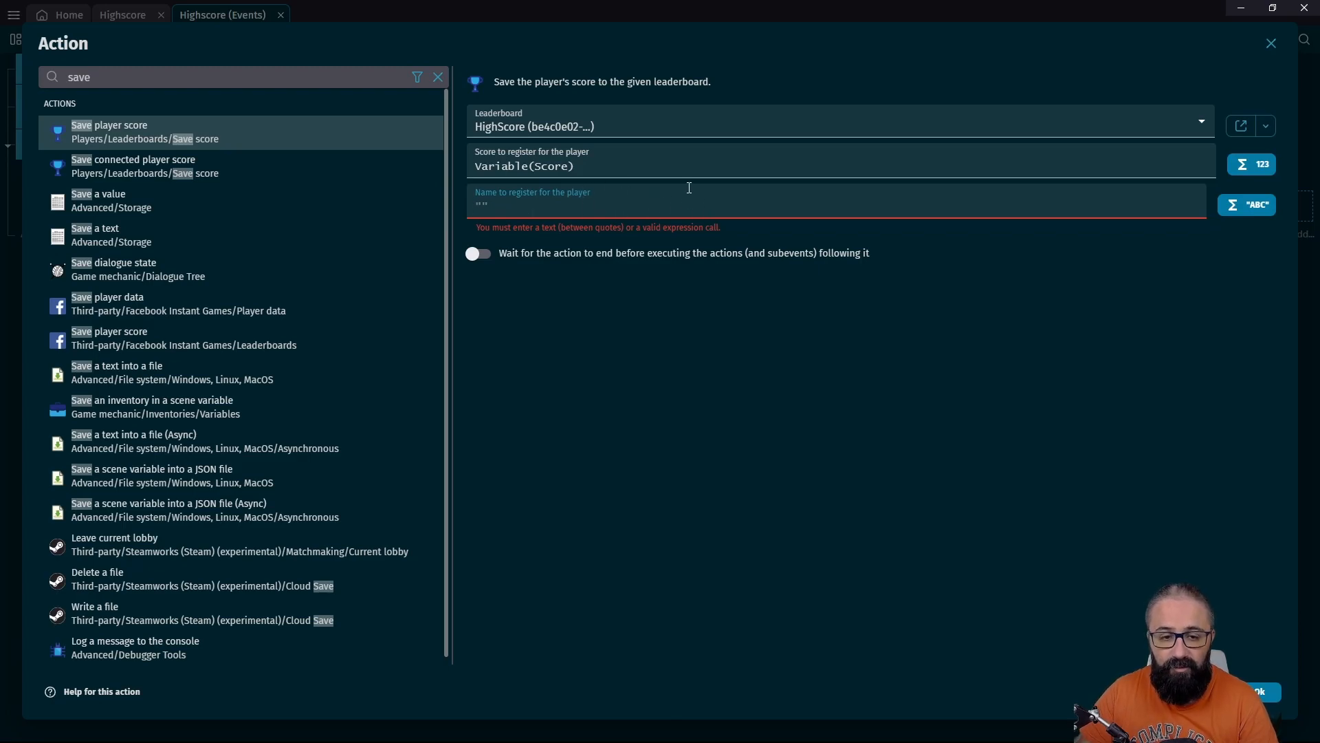
pyautogui.write('NewTextInput.')
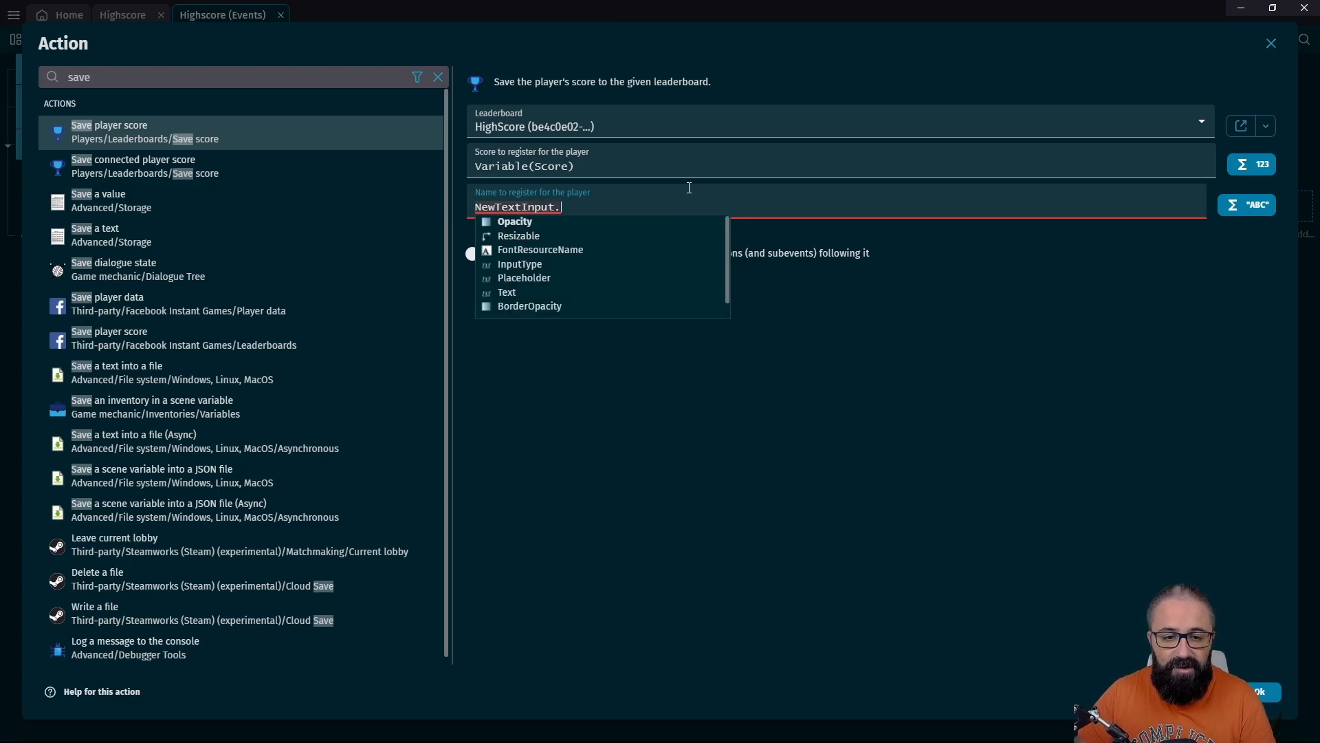
pyautogui.write('Text()')
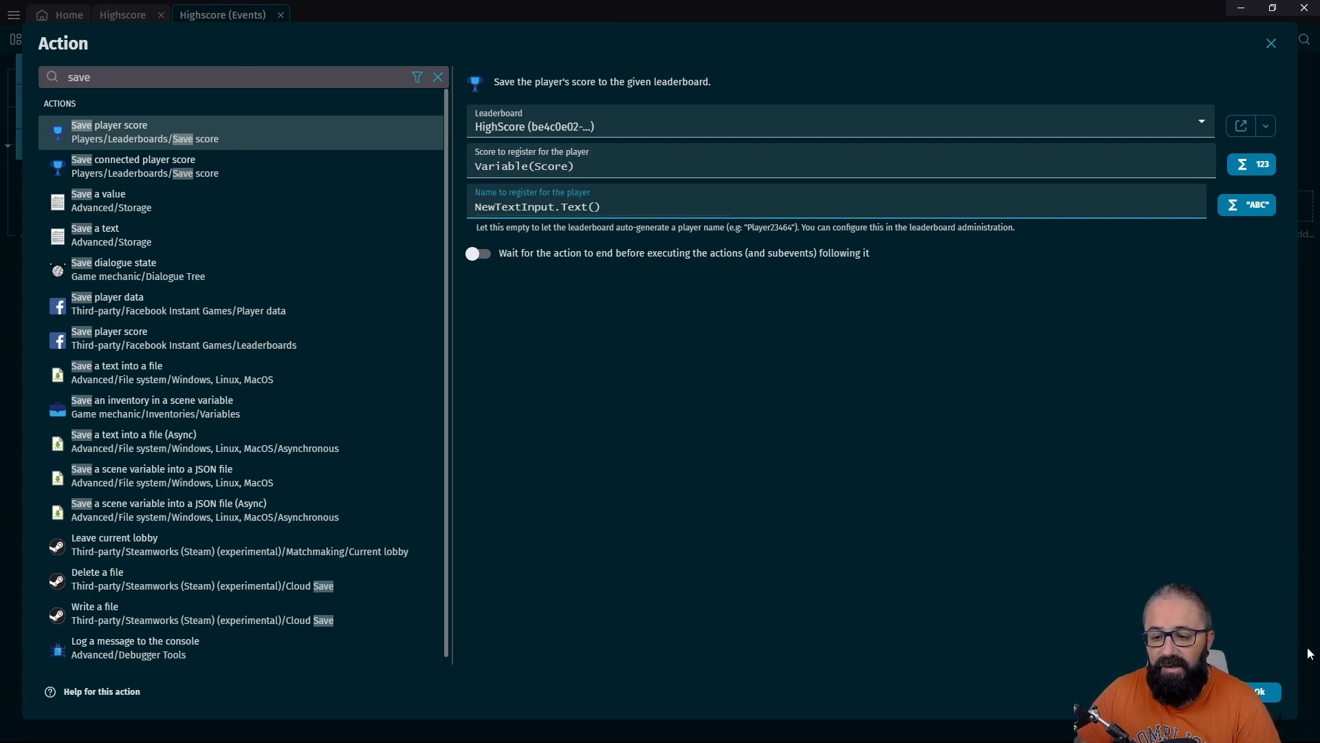
pyautogui.click(1261, 692)
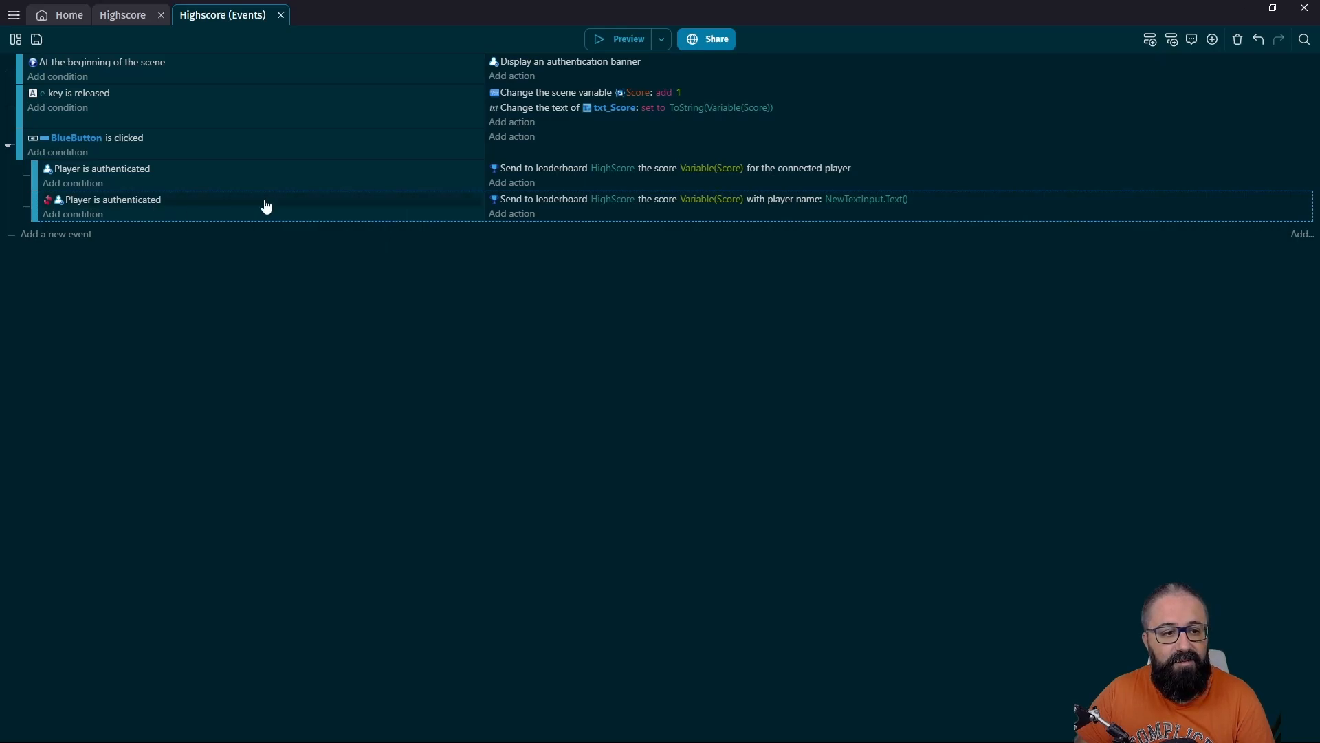
# Add a sub-event under the inverted Player is authenticated event and move its leaderboard action into it
pyautogui.hotkey('shift', 'd')
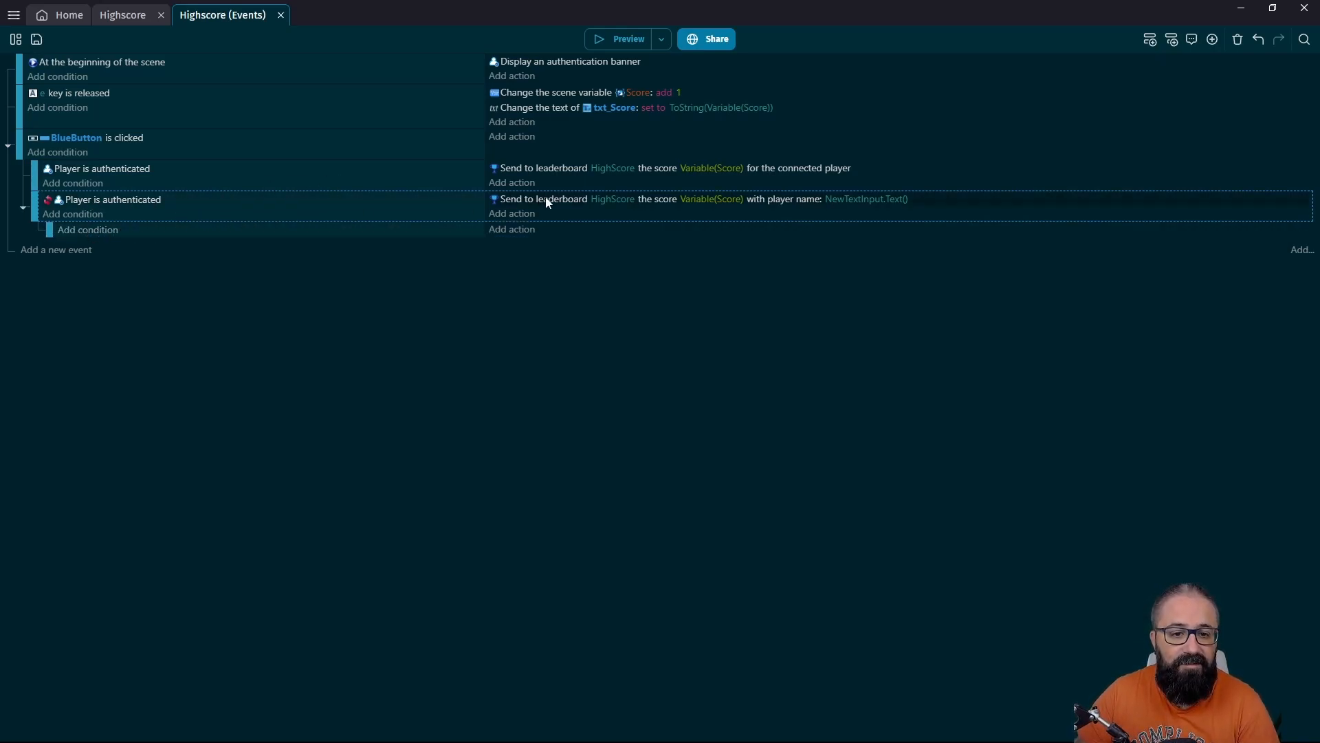
pyautogui.moveTo(548, 203); pyautogui.dragTo(551, 233)
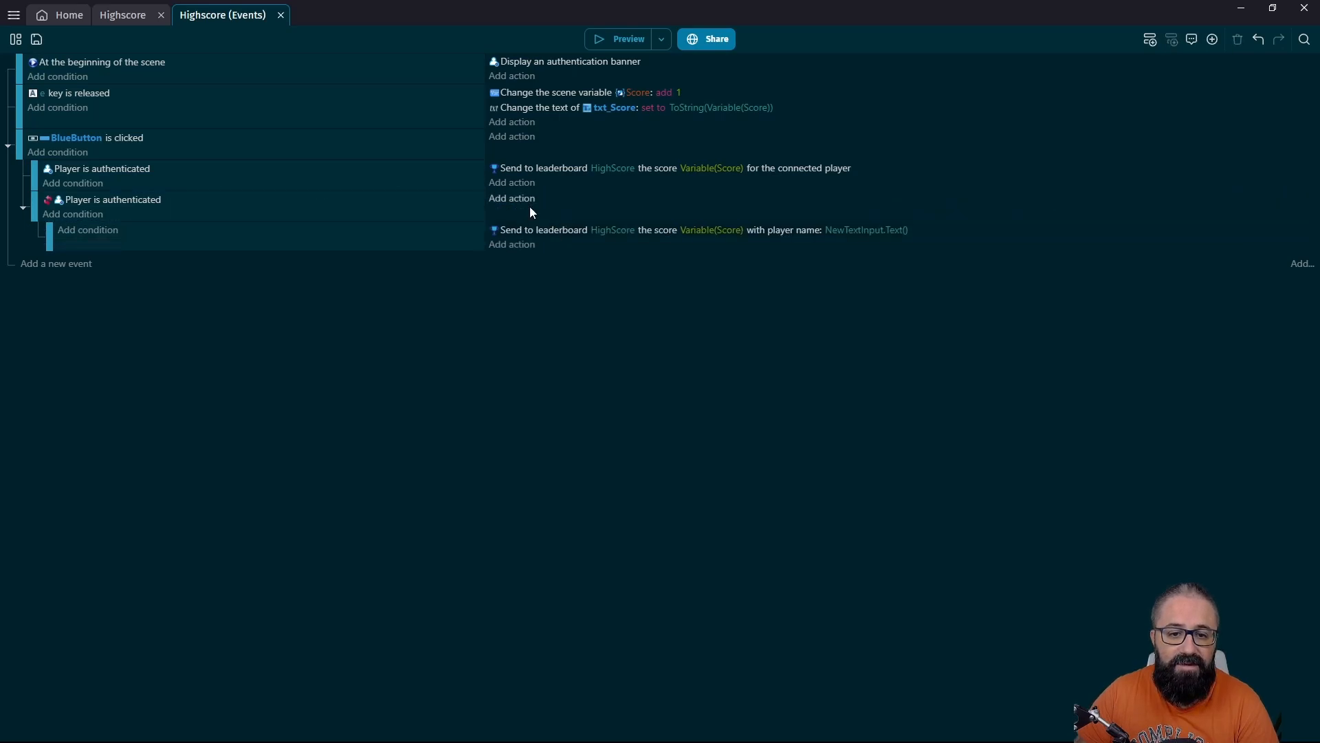
pyautogui.click(289, 244)
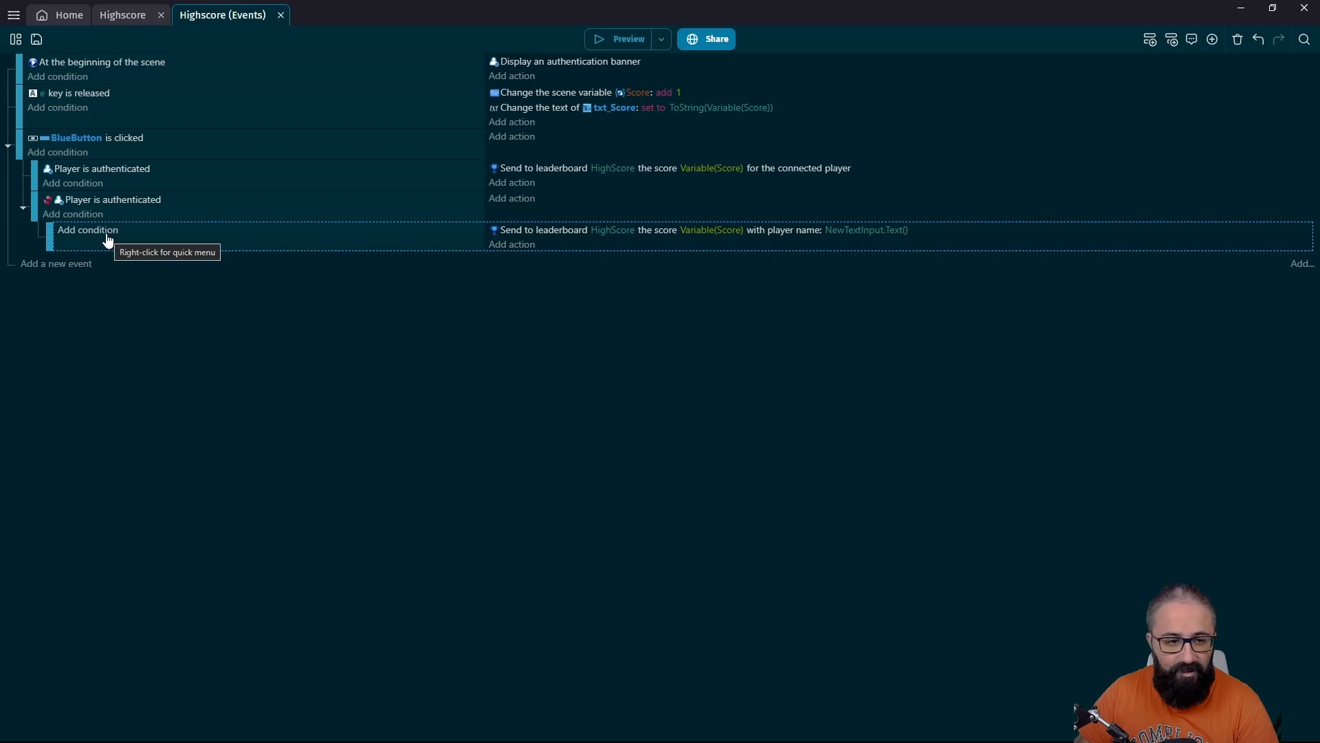
# Add a condition to the nested guest sub-event requiring NewTextInput's text to be not equal to "", and save the project
pyautogui.click(106, 236)
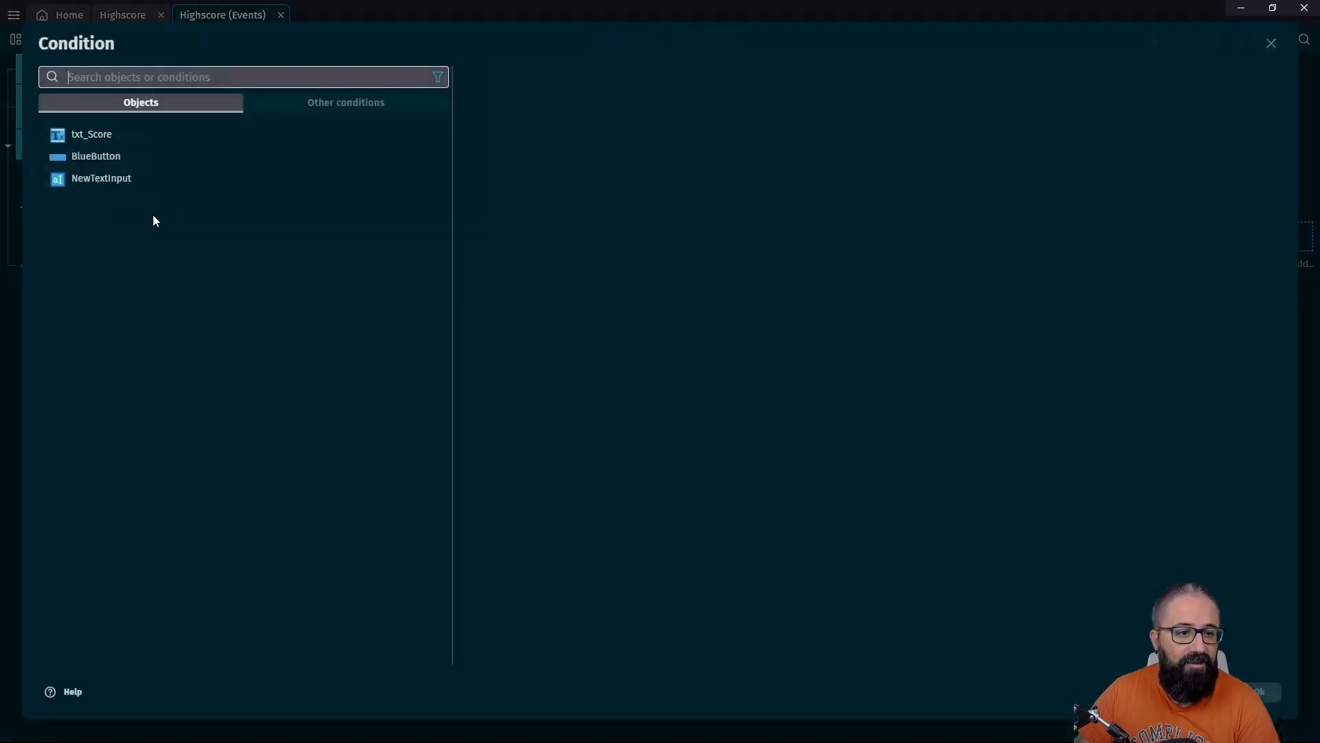
pyautogui.click(102, 182)
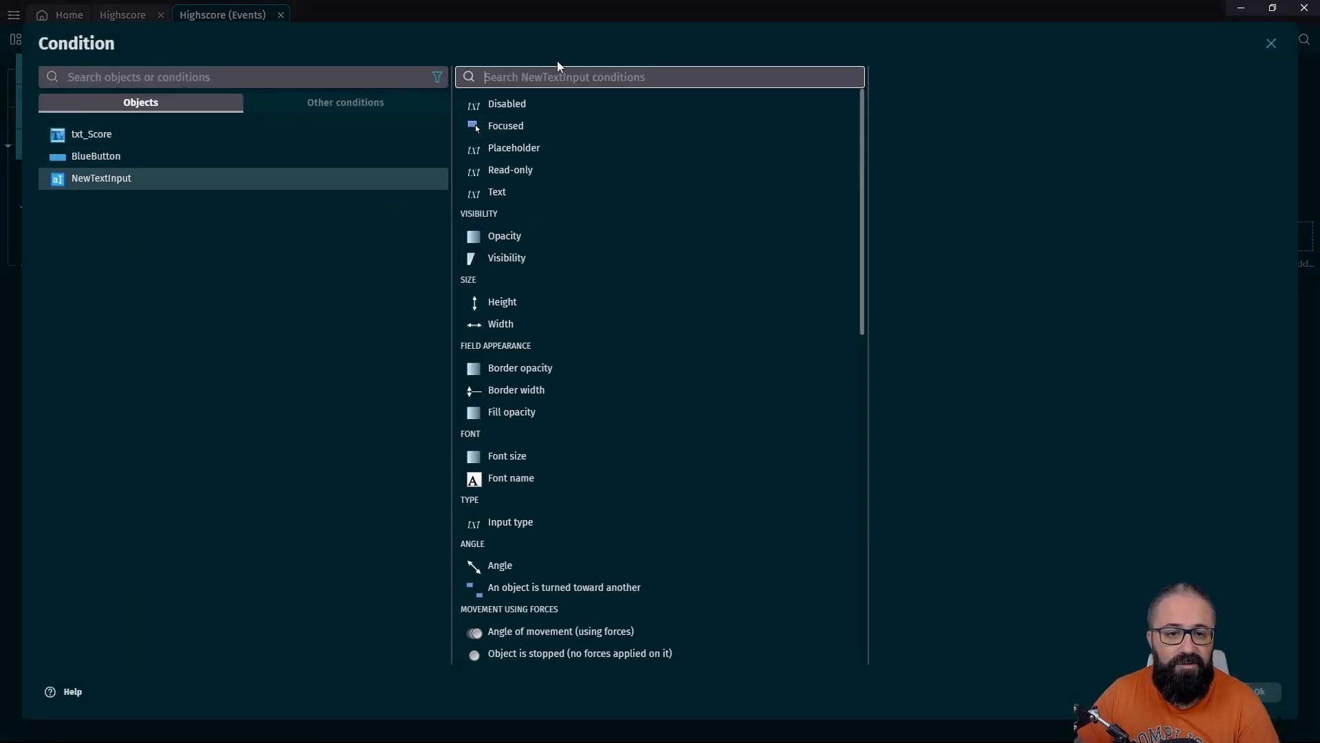
pyautogui.click(517, 196)
pyautogui.click(992, 127)
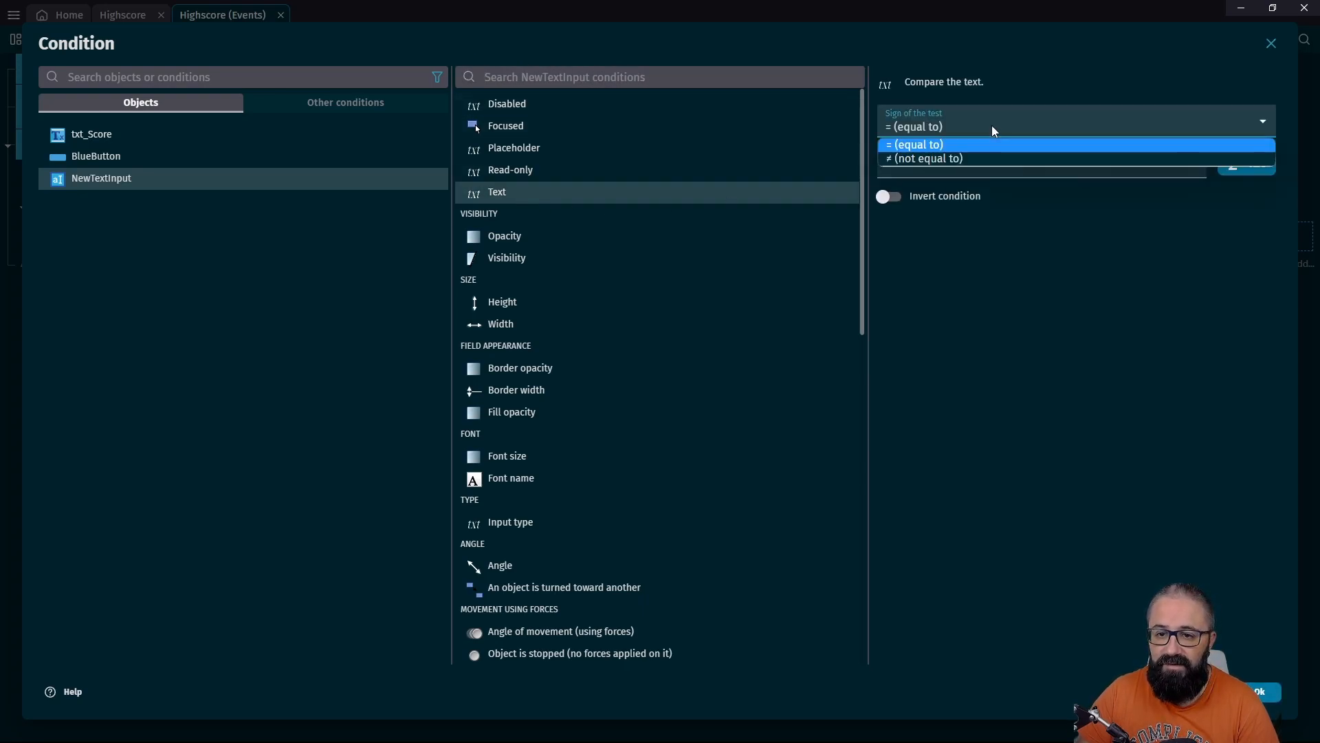
pyautogui.click(949, 162)
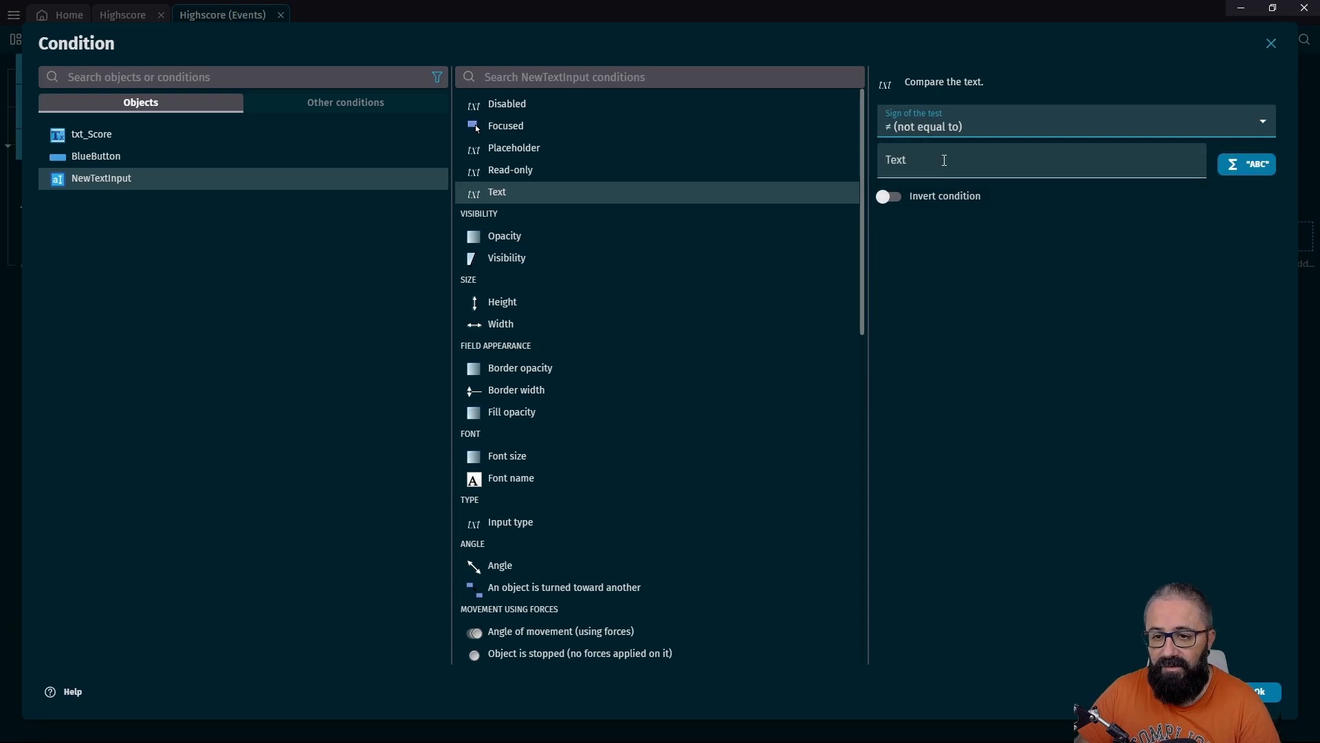
pyautogui.click(951, 168)
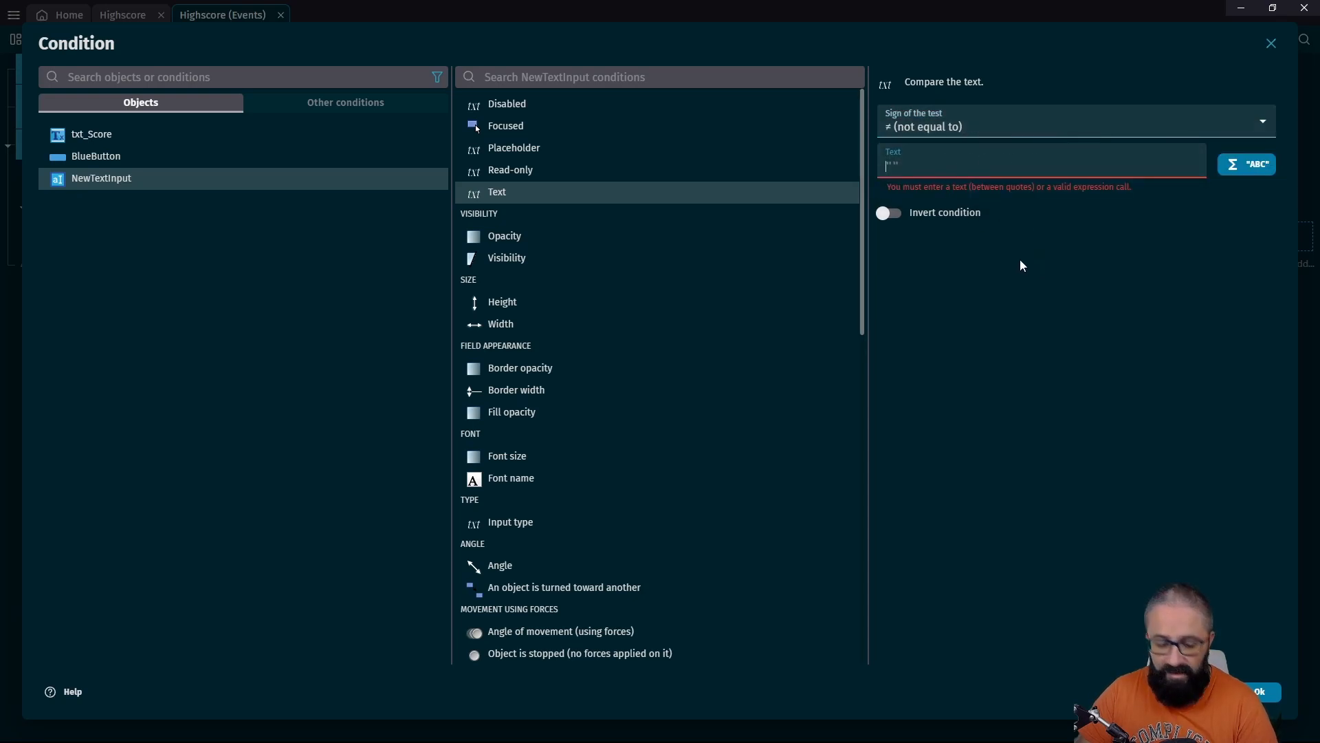
pyautogui.write('""')
pyautogui.click(1031, 317)
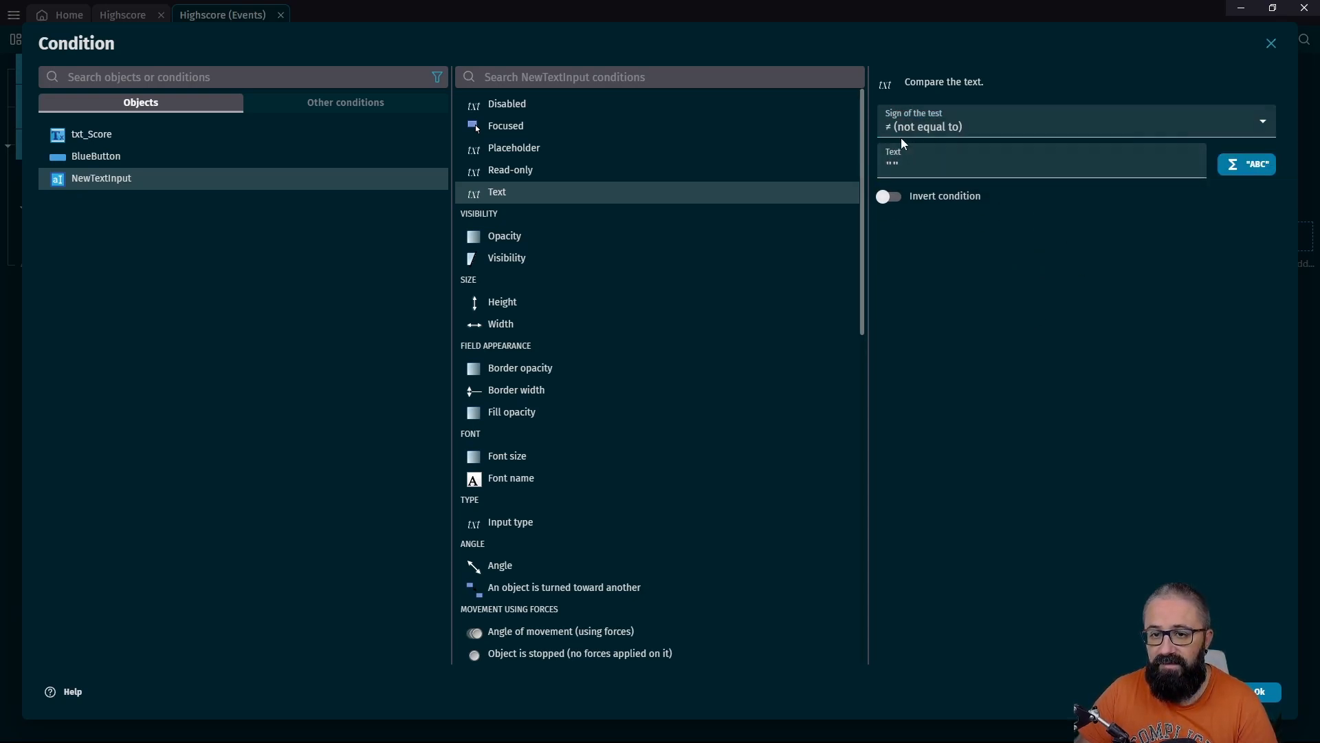
pyautogui.click(1264, 691)
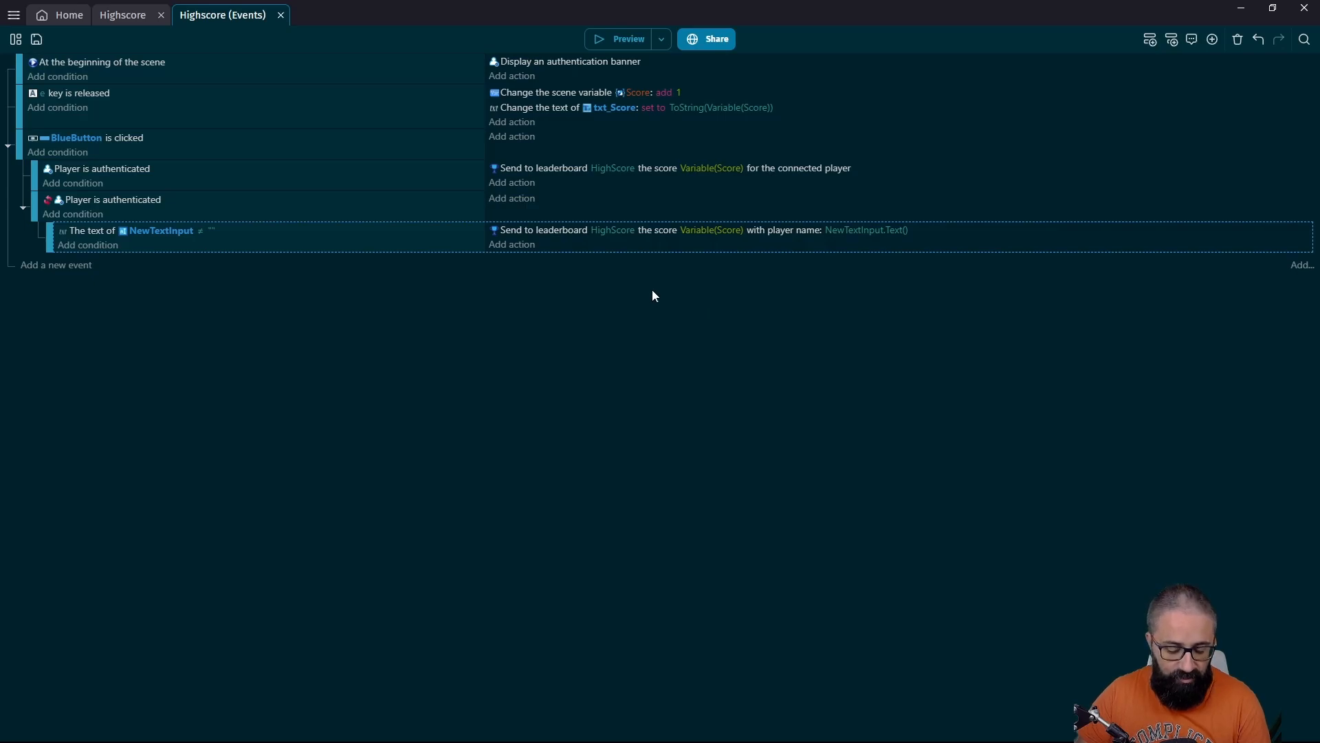
pyautogui.click(36, 39)
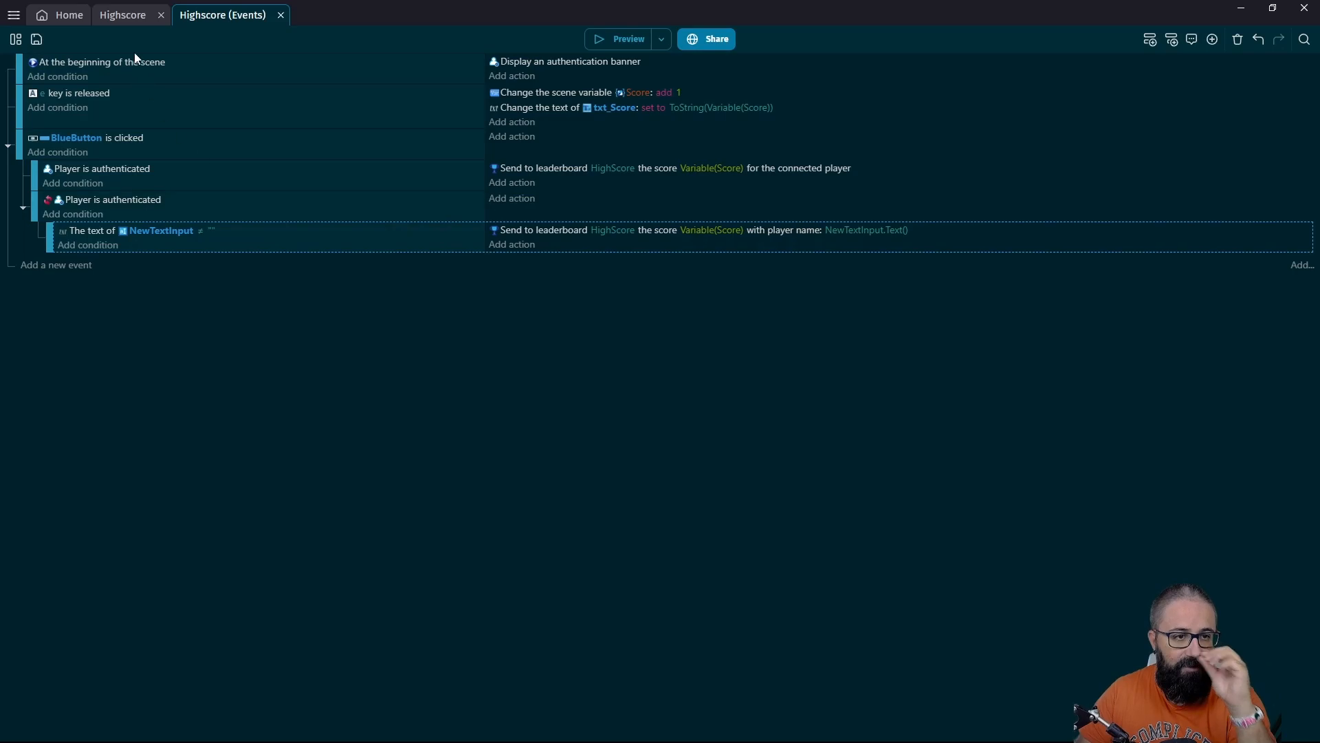
pyautogui.click(124, 15)
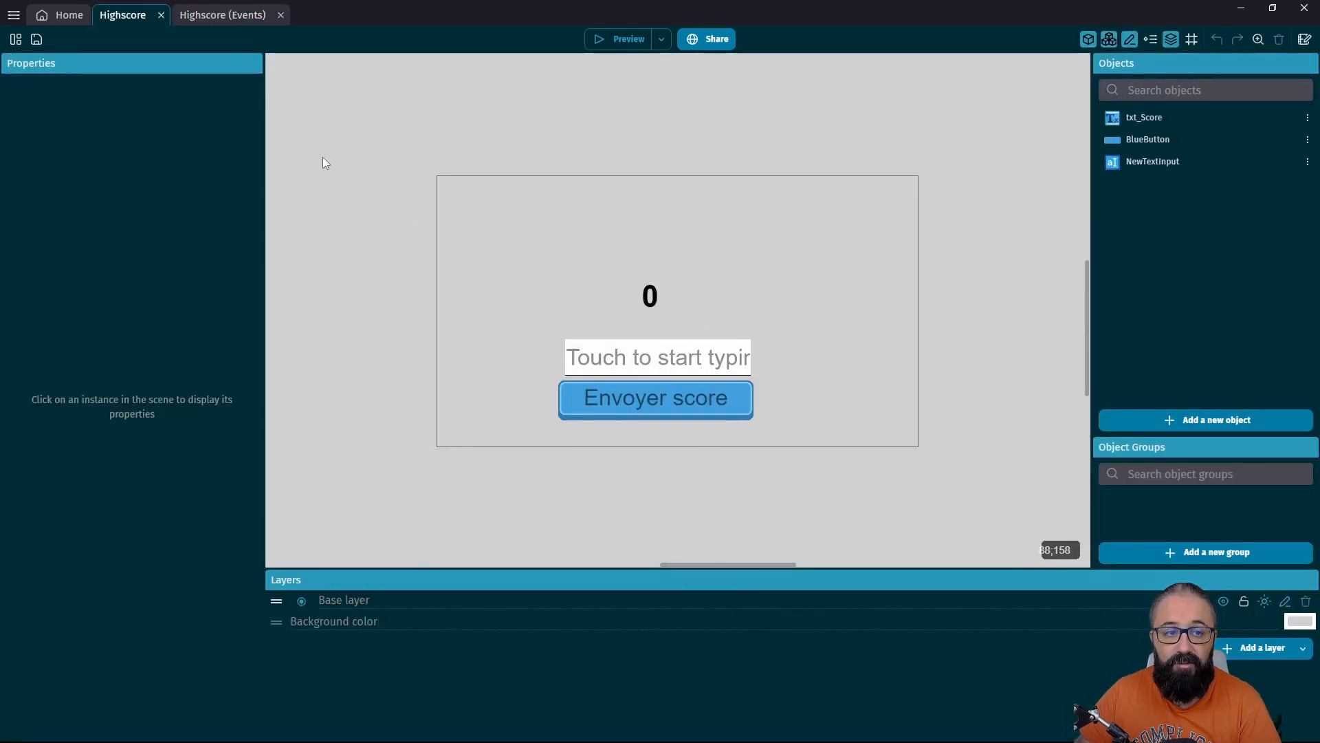
pyautogui.click(218, 15)
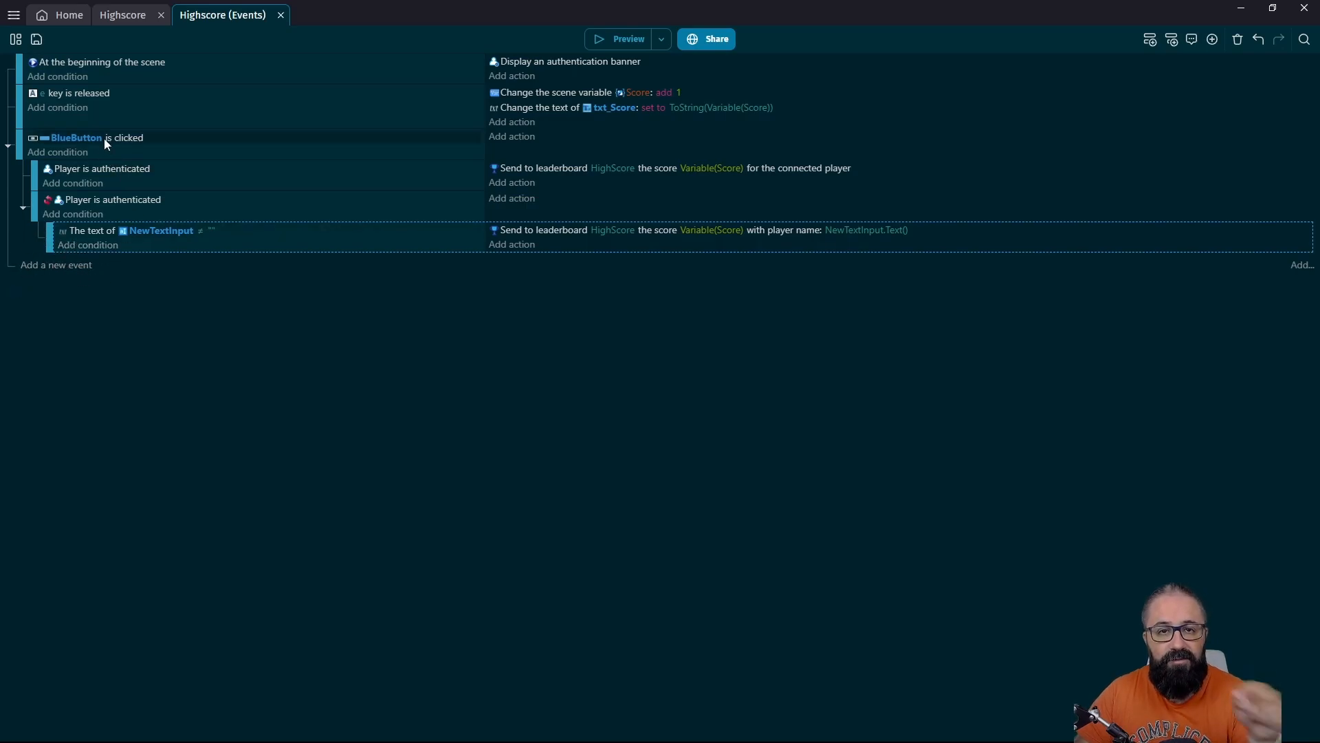
# Add a new event at the end of the sheet with a Score is saving condition for the HighScore leaderboard
pyautogui.click(56, 267)
pyautogui.click(63, 260)
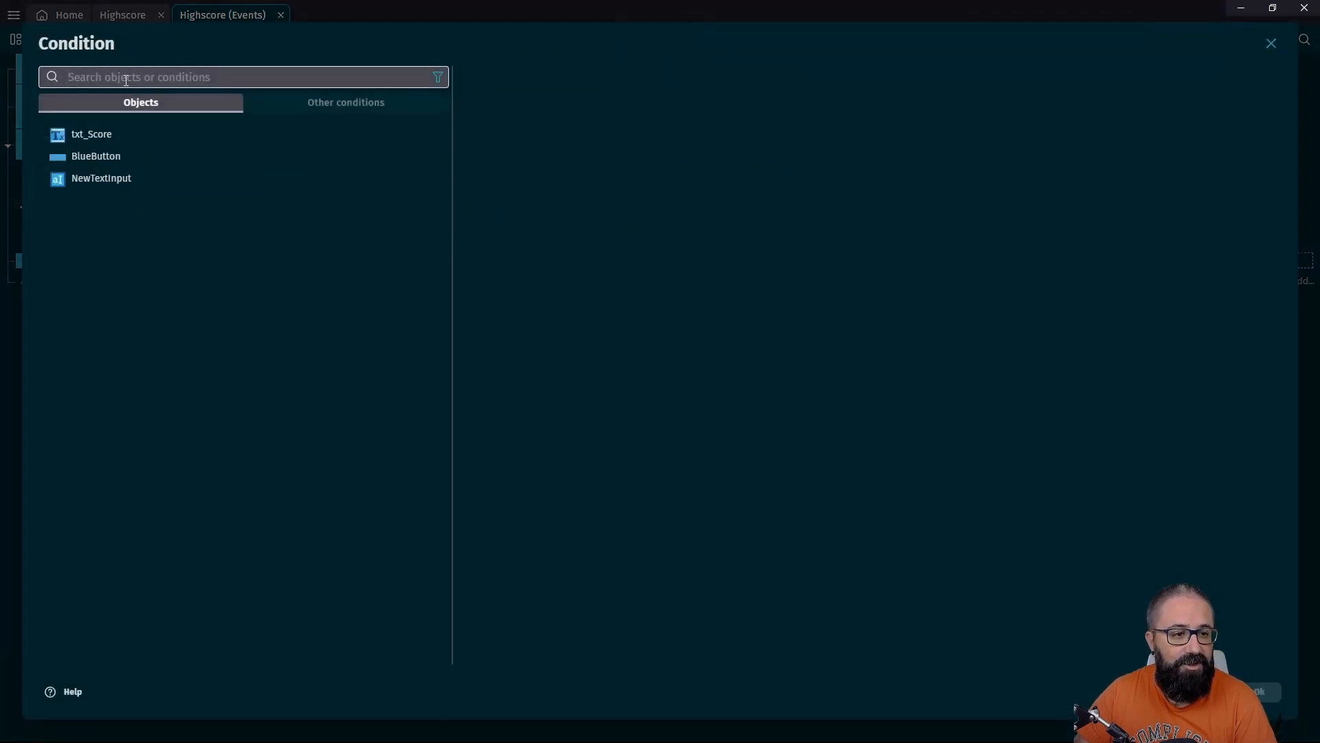
pyautogui.write('le')
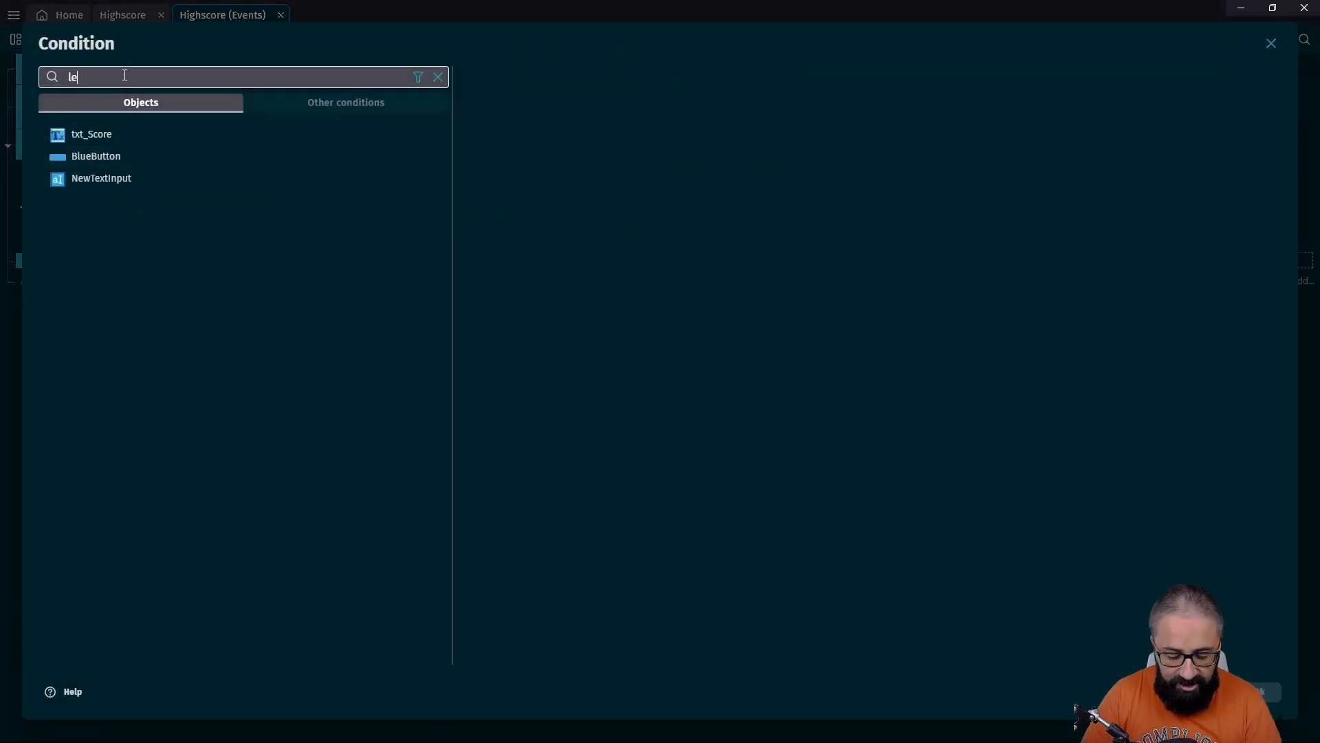
pyautogui.write('aderboa')
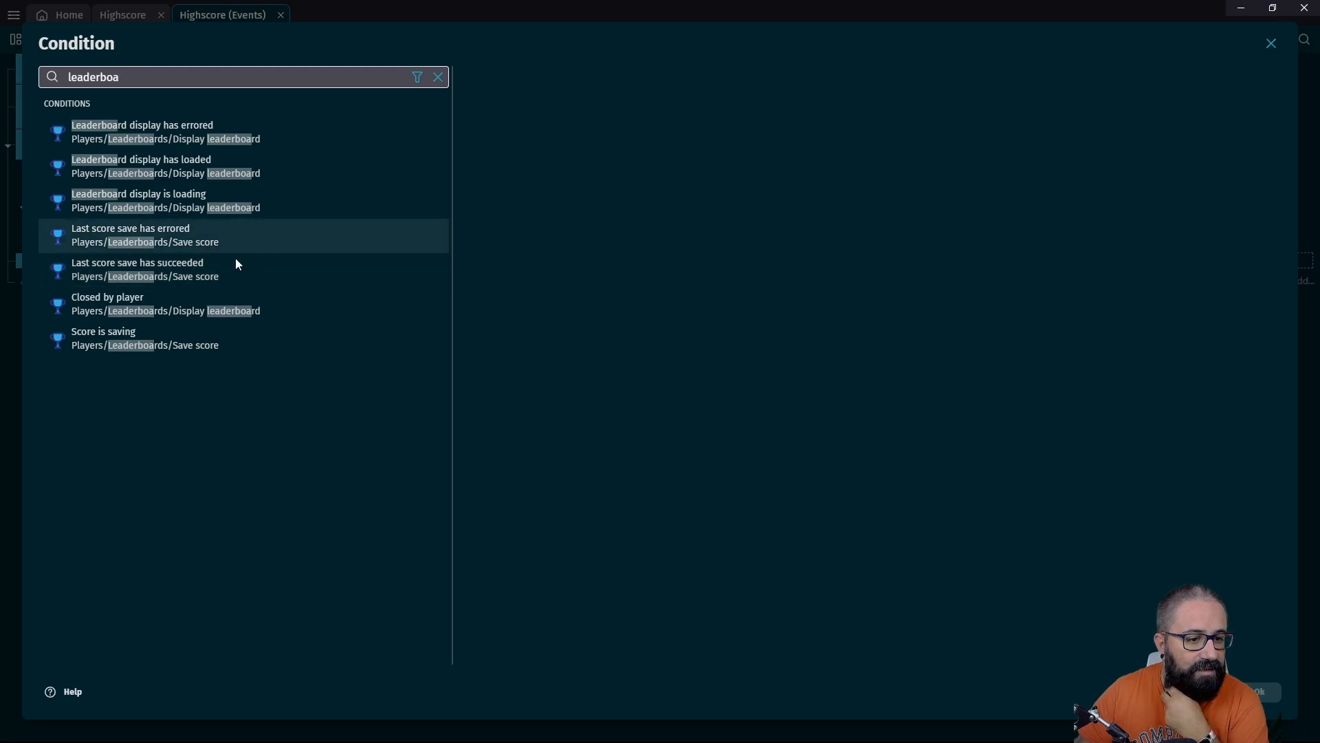
pyautogui.click(113, 345)
pyautogui.click(617, 126)
pyautogui.click(539, 158)
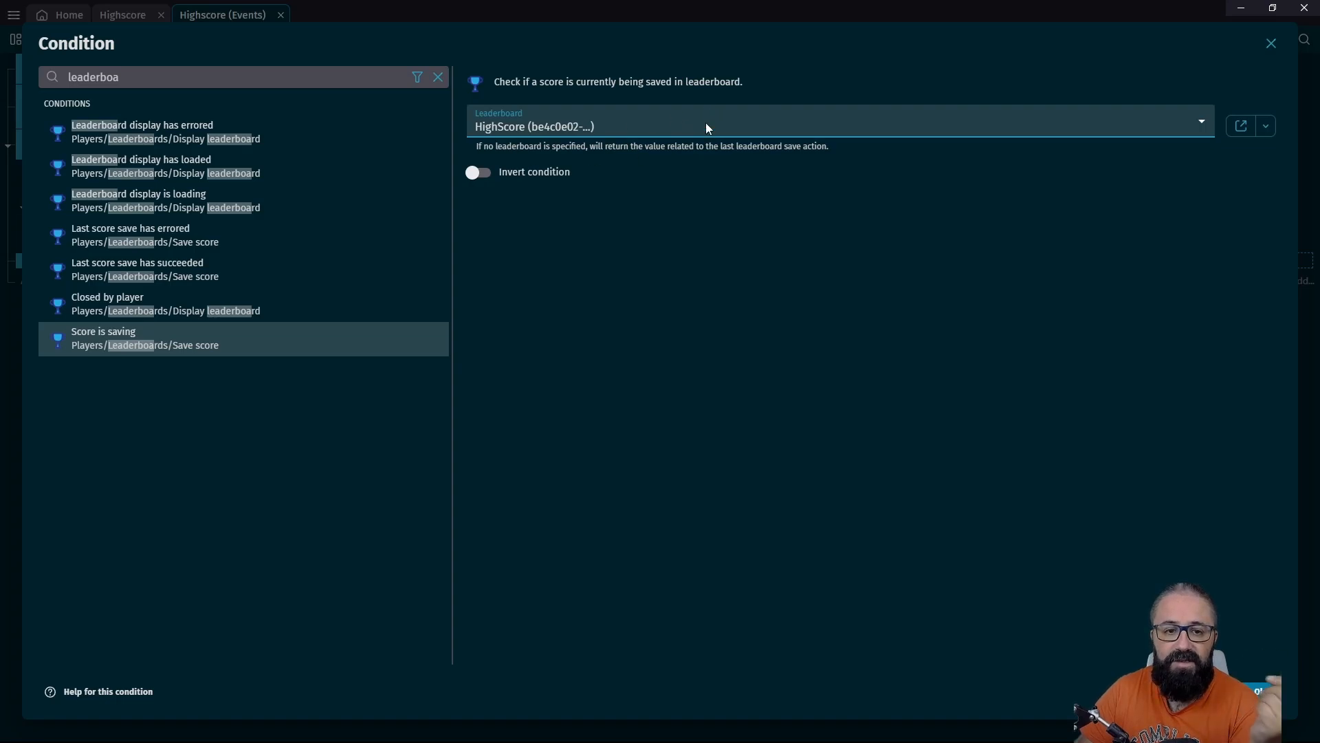
pyautogui.click(1260, 689)
# Add an action to the Score is saving event that deactivates interactions with BlueButton
pyautogui.click(504, 256)
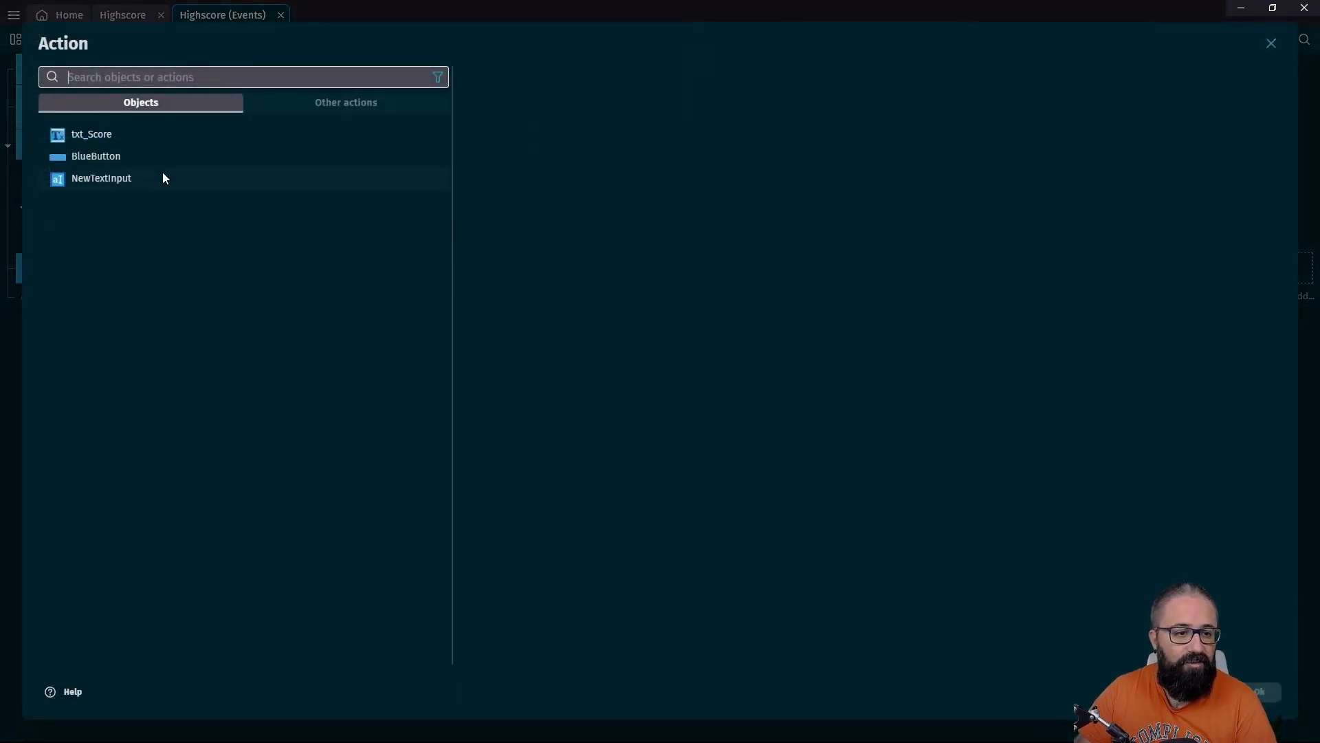
pyautogui.click(104, 157)
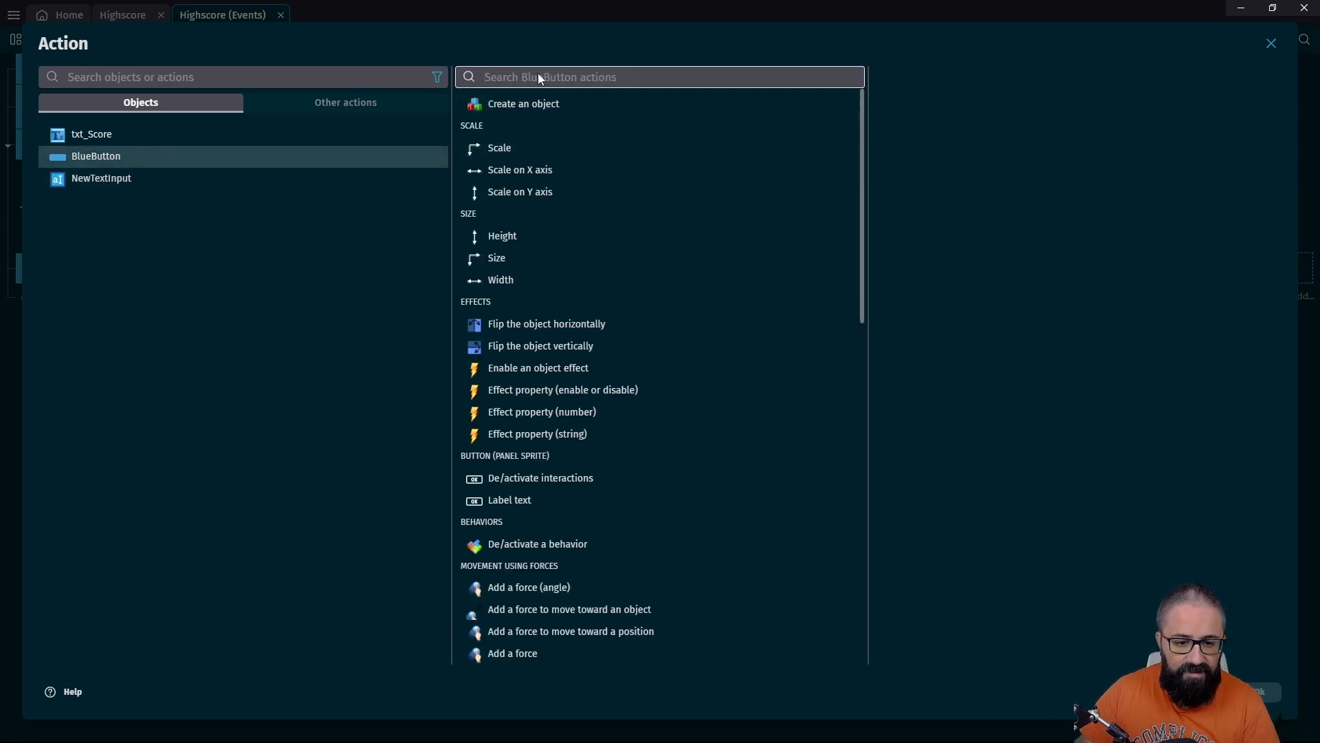
pyautogui.click(568, 480)
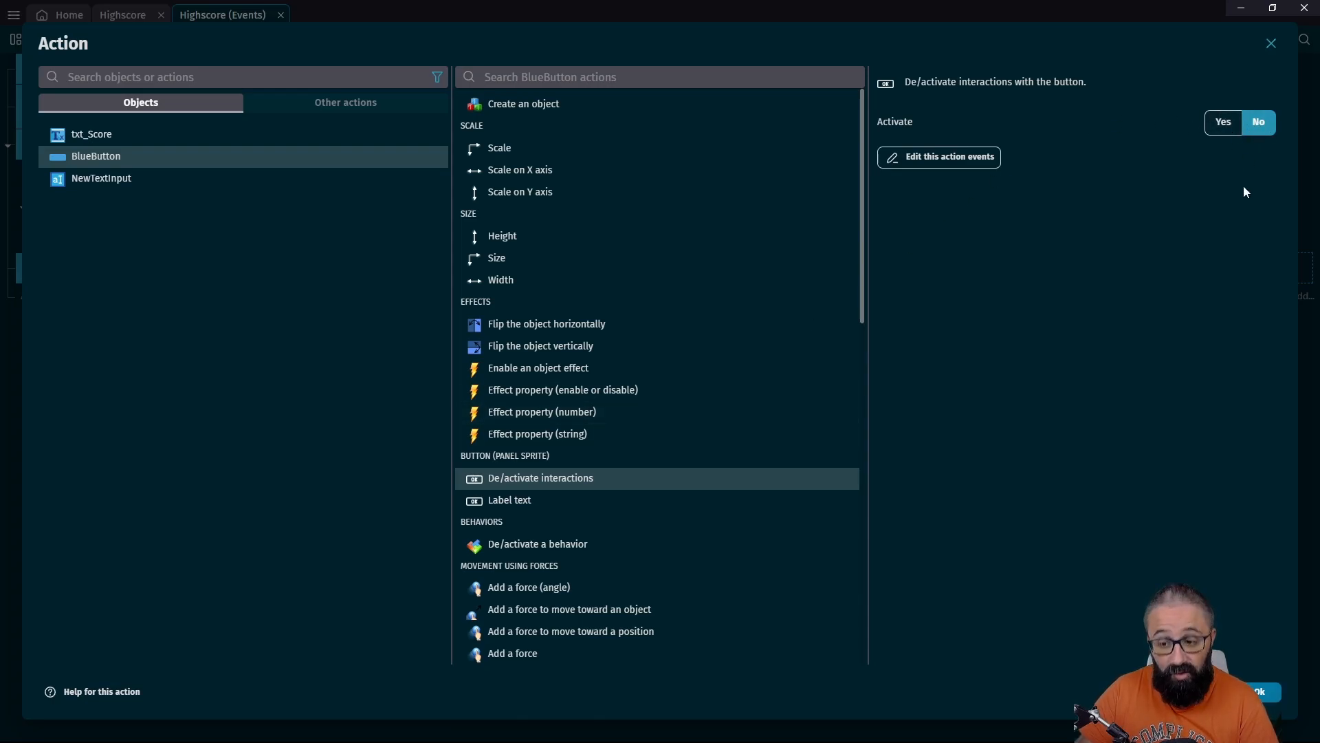
pyautogui.click(1262, 691)
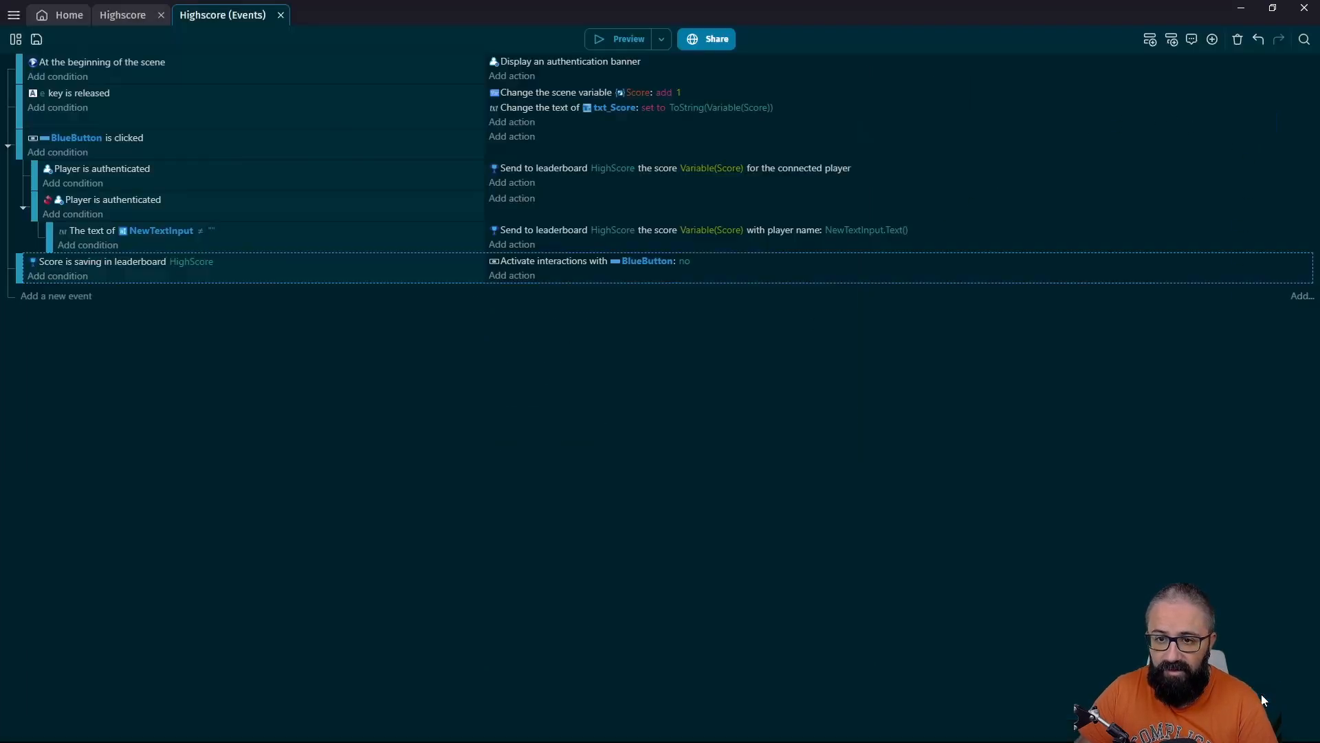
# Add an action to the Score is saving event that changes BlueButton's label text to "Saving...", and save the project
pyautogui.click(516, 277)
pyautogui.click(110, 157)
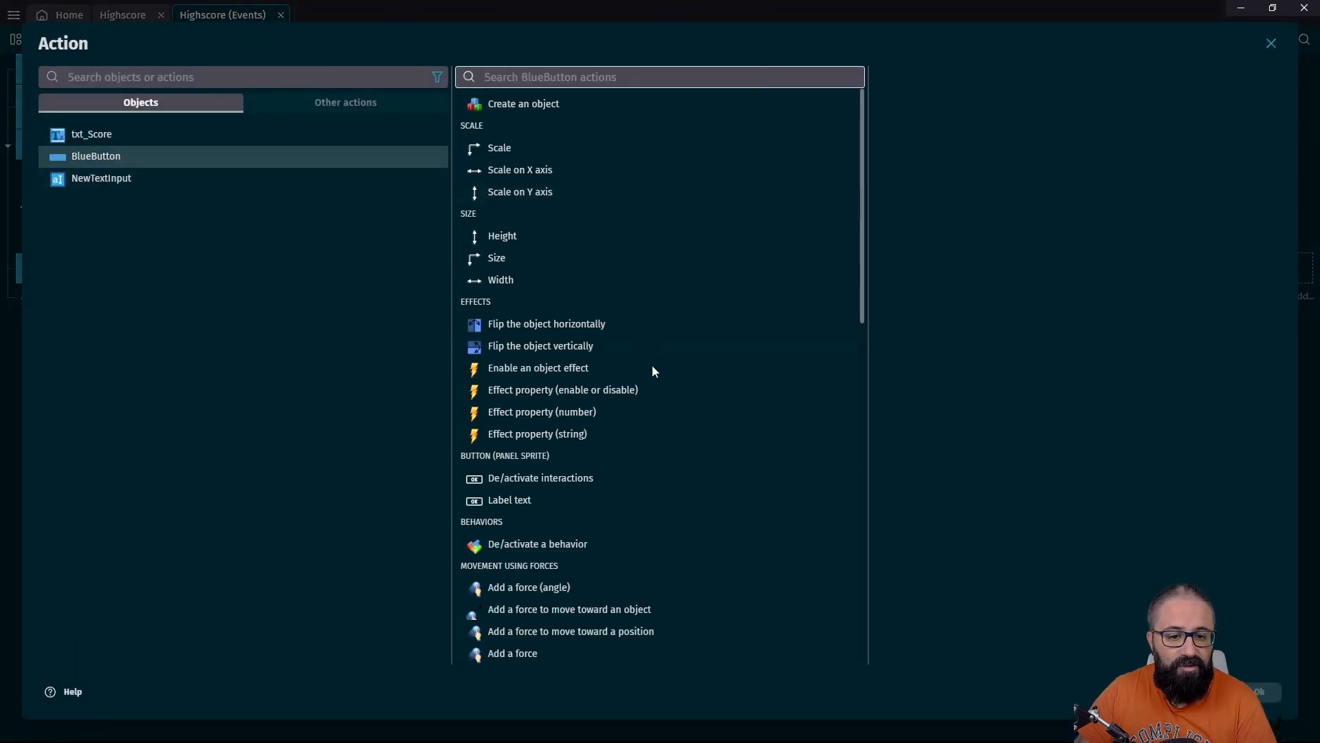
pyautogui.click(509, 502)
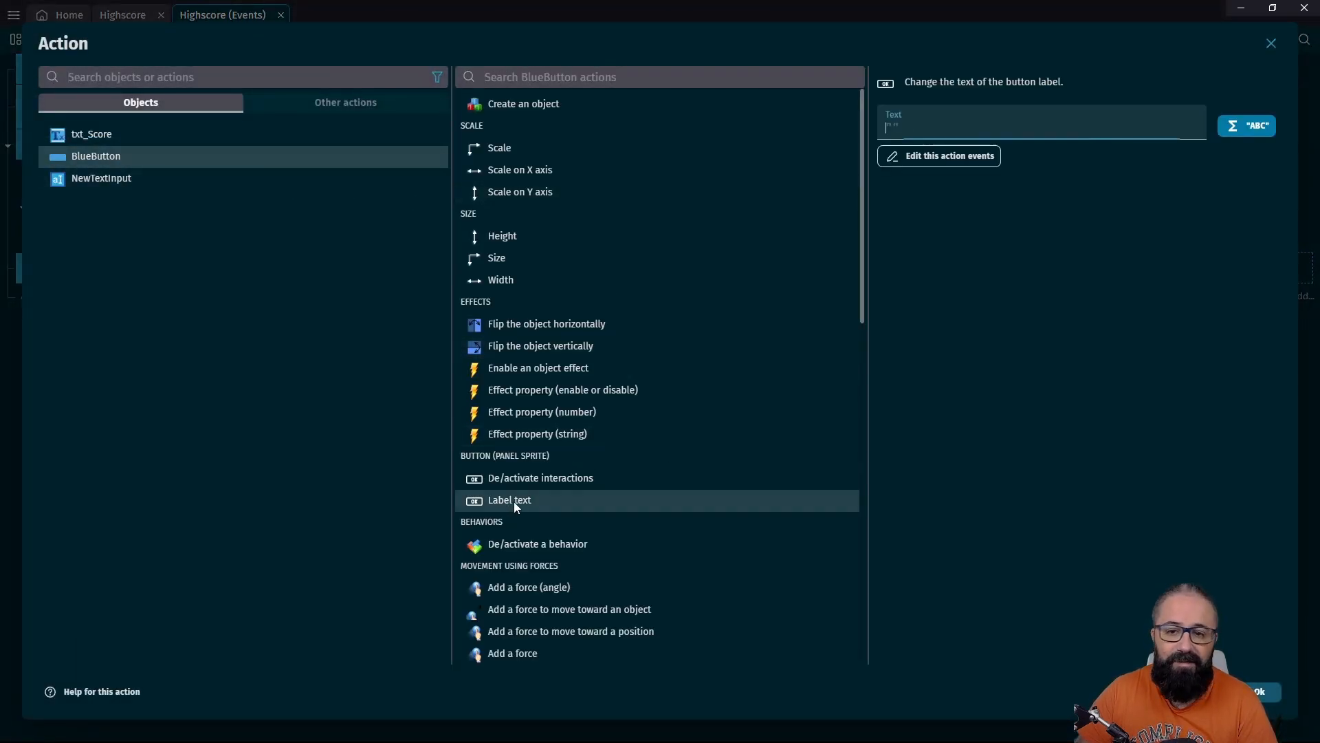
pyautogui.write('"')
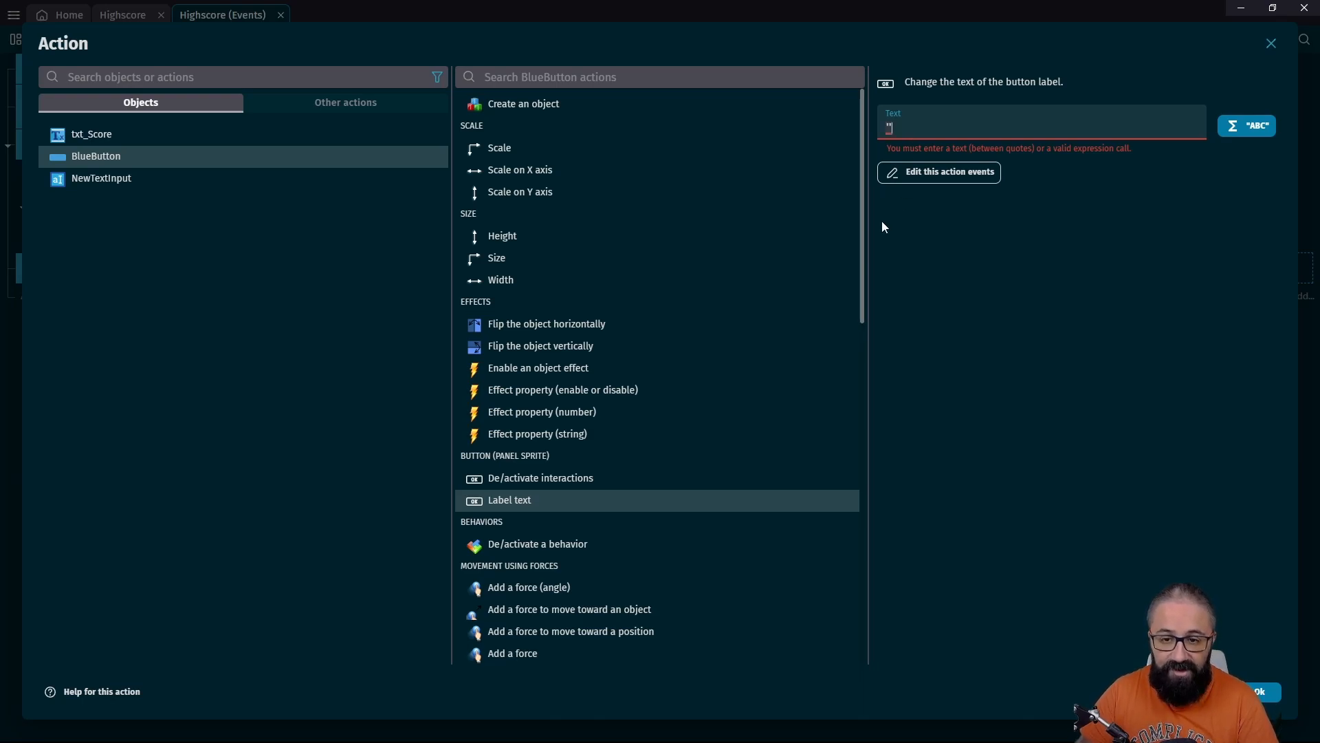
pyautogui.write('Sav')
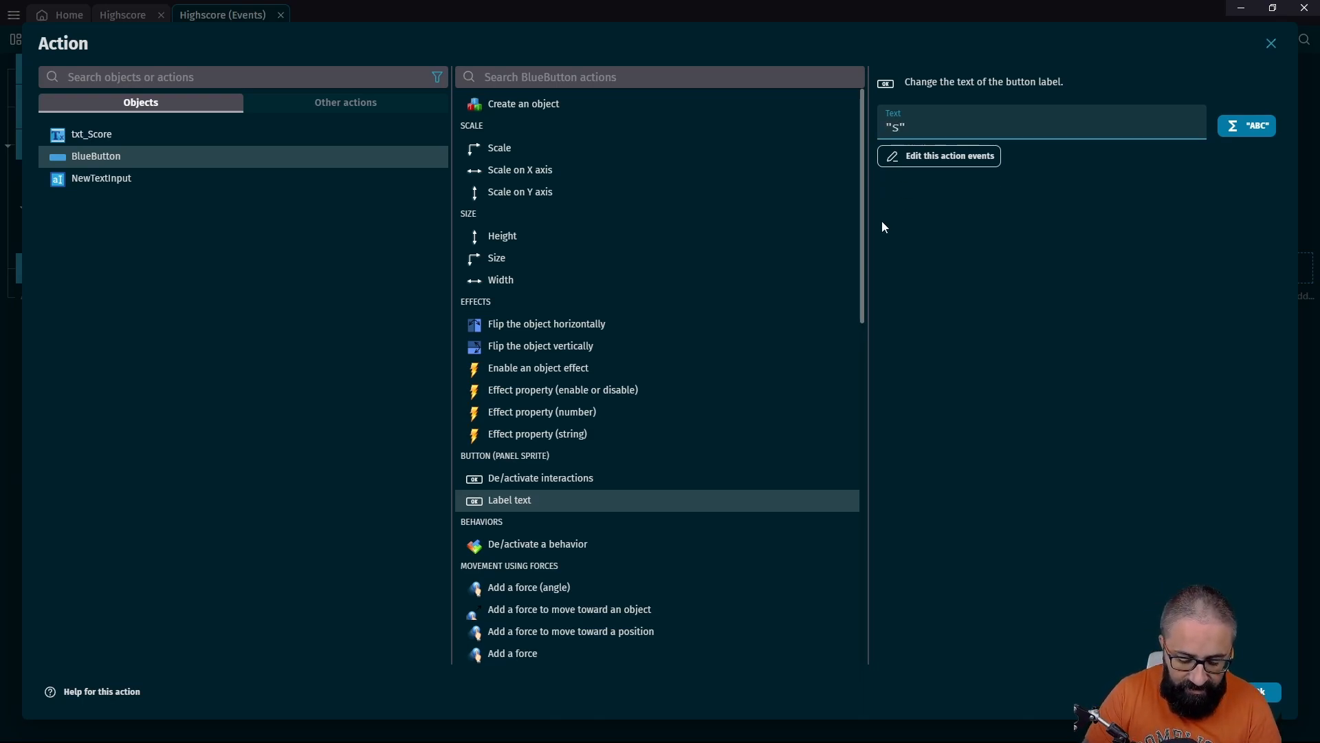
pyautogui.write('ing...')
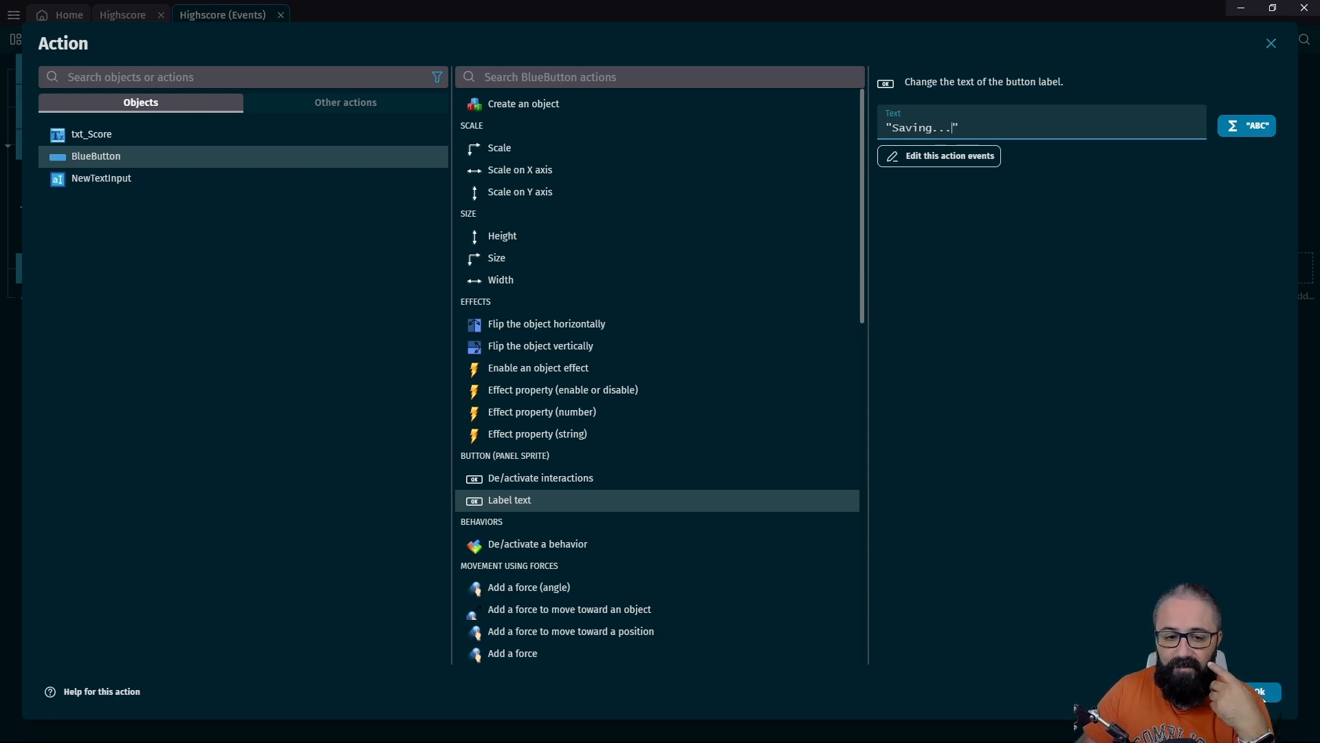
pyautogui.click(1260, 691)
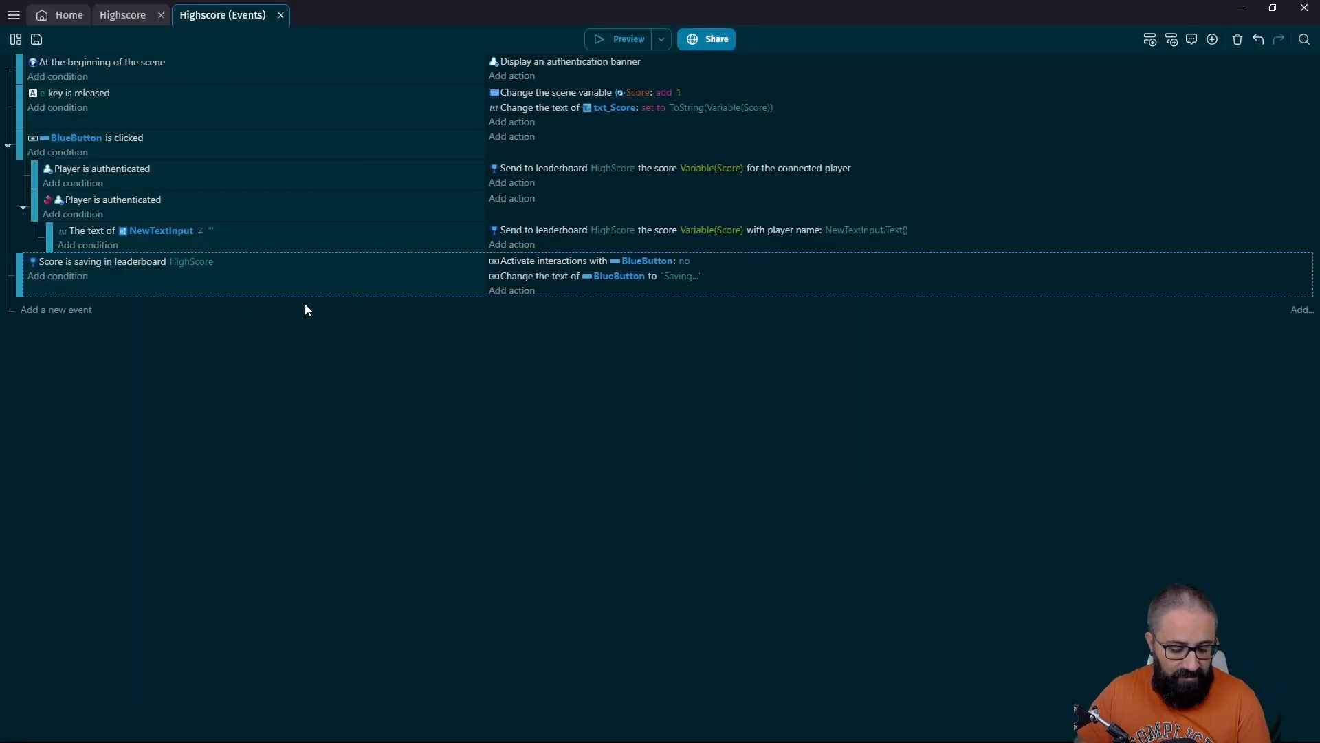
pyautogui.hotkey('ctrl', 's')
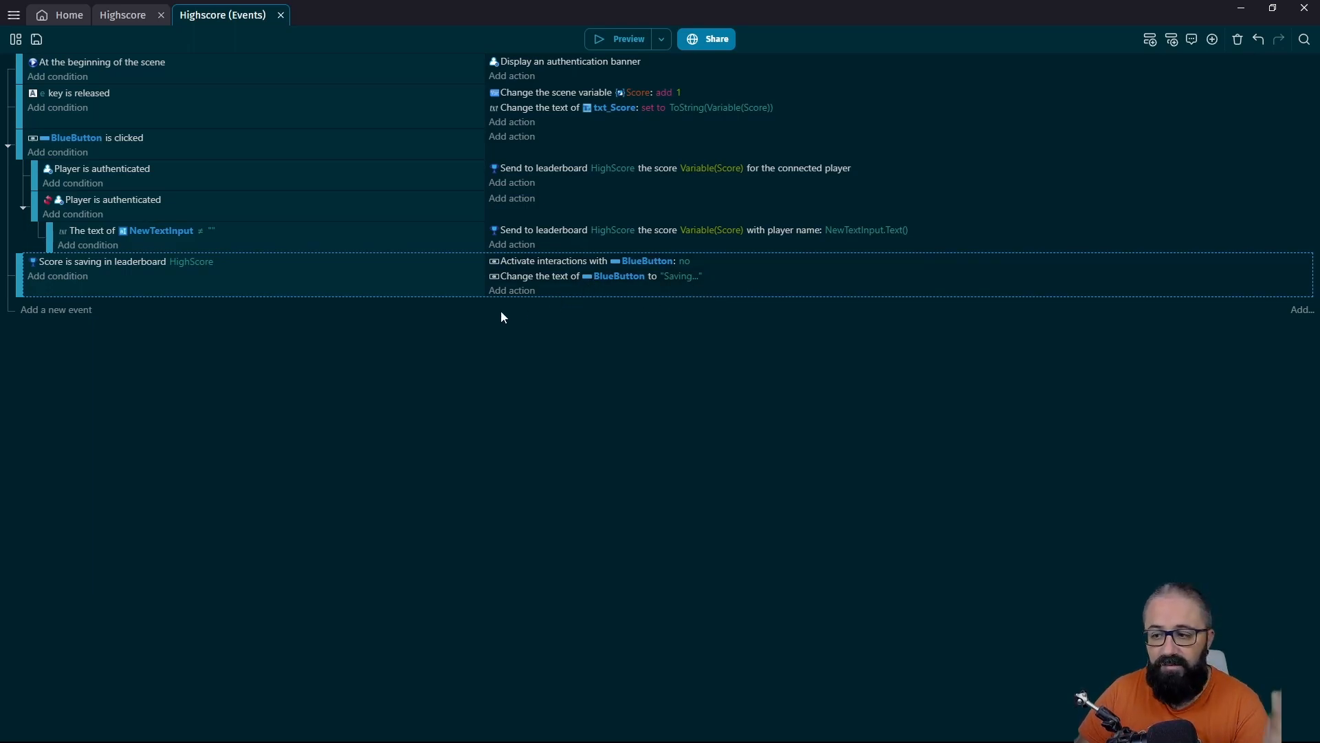
# Add a new event at the end with a Last score save has succeeded condition for the HighScore leaderboard
pyautogui.click(75, 313)
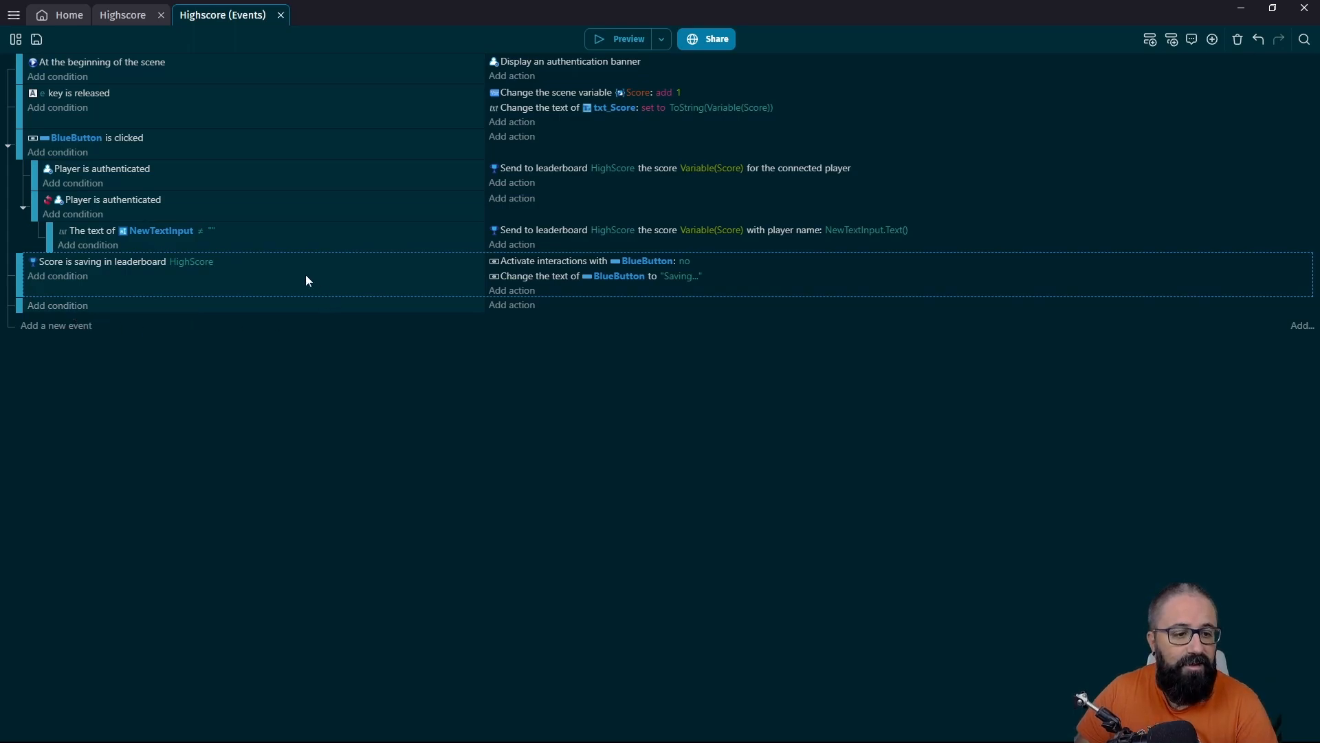
pyautogui.click(60, 306)
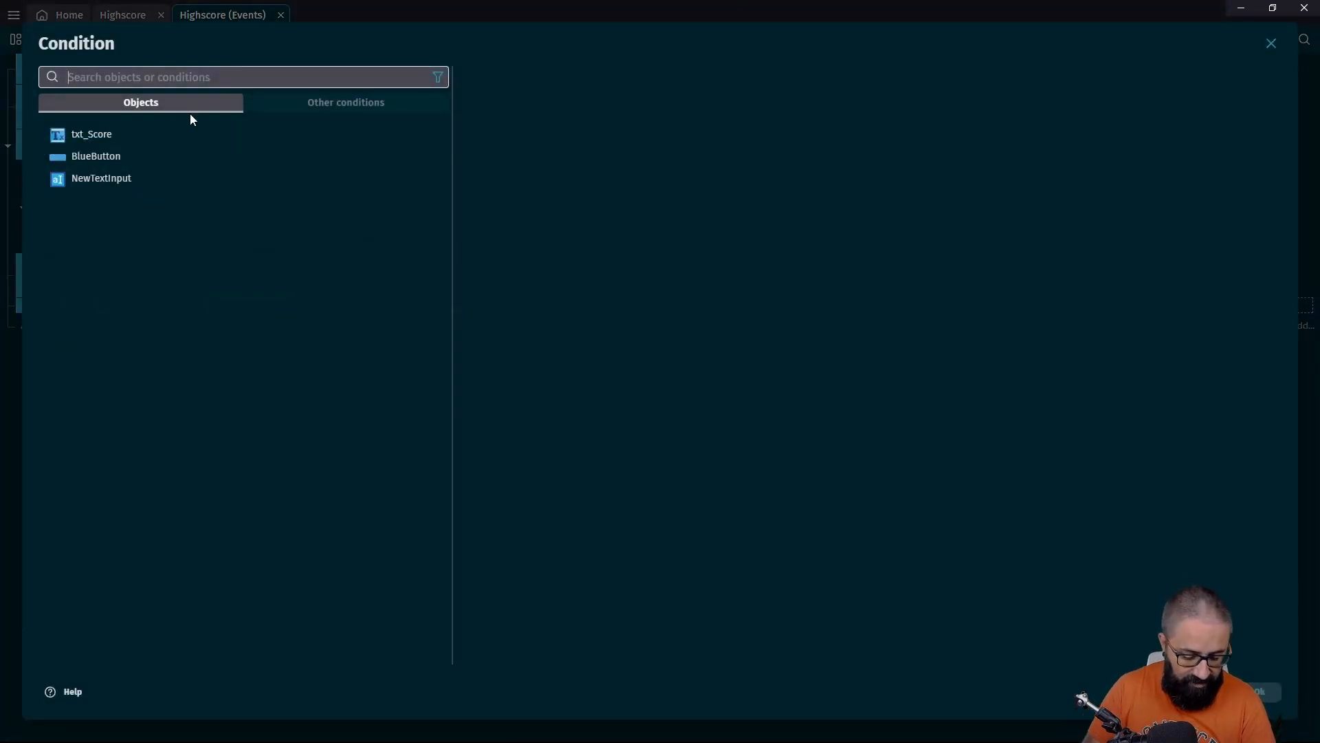
pyautogui.write('score save')
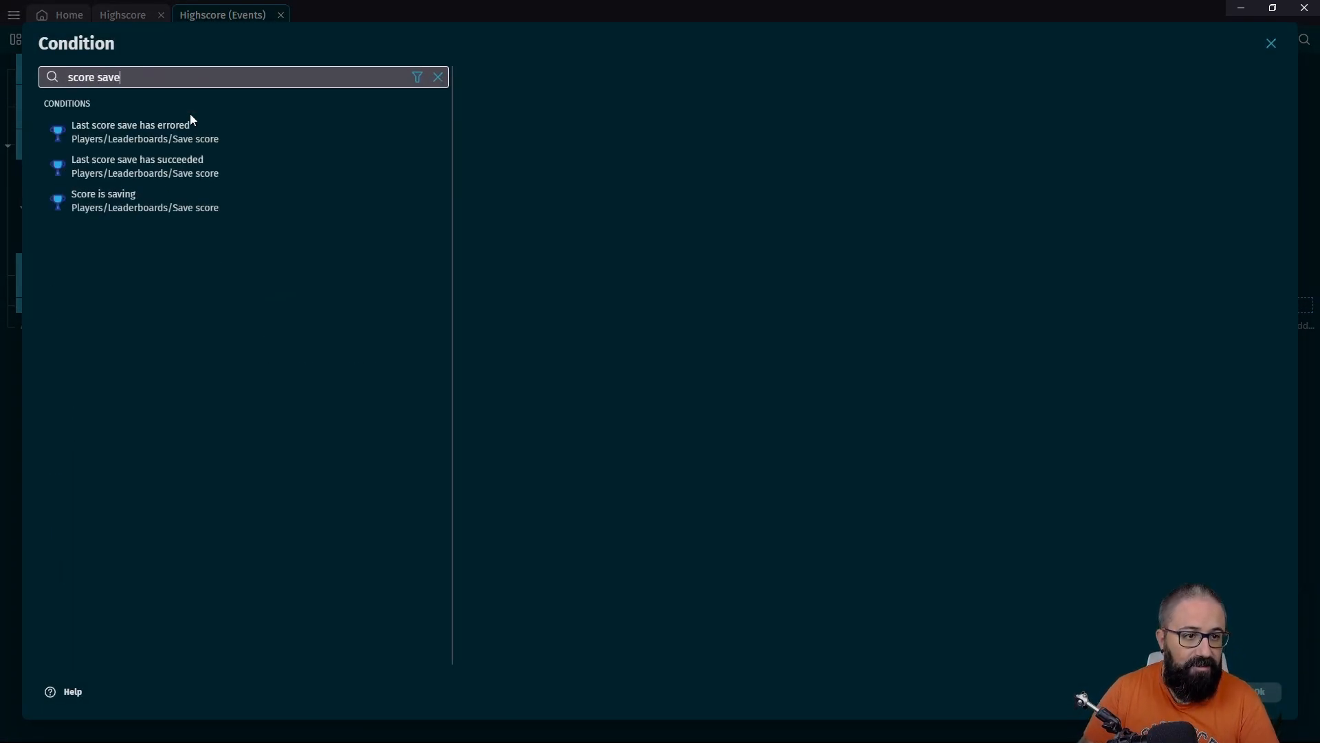
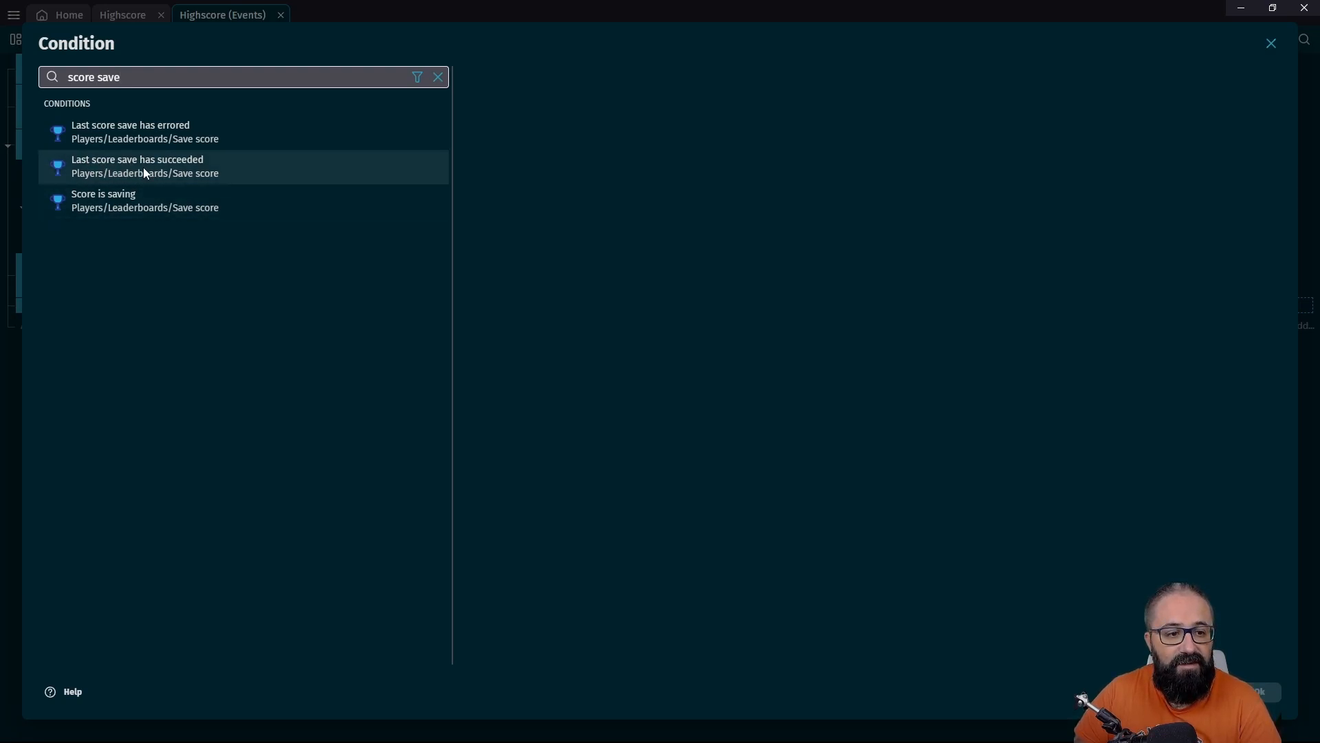
pyautogui.click(144, 168)
pyautogui.click(652, 122)
pyautogui.click(543, 160)
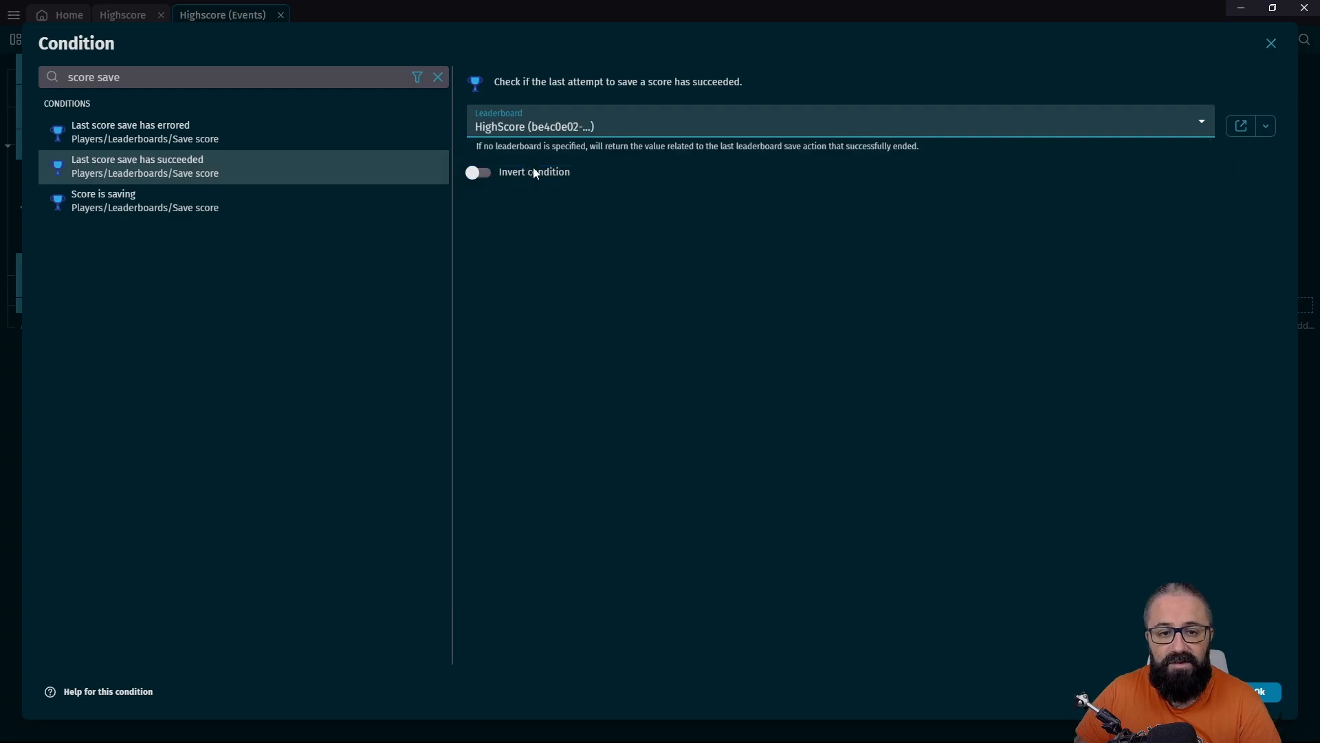
pyautogui.click(1262, 692)
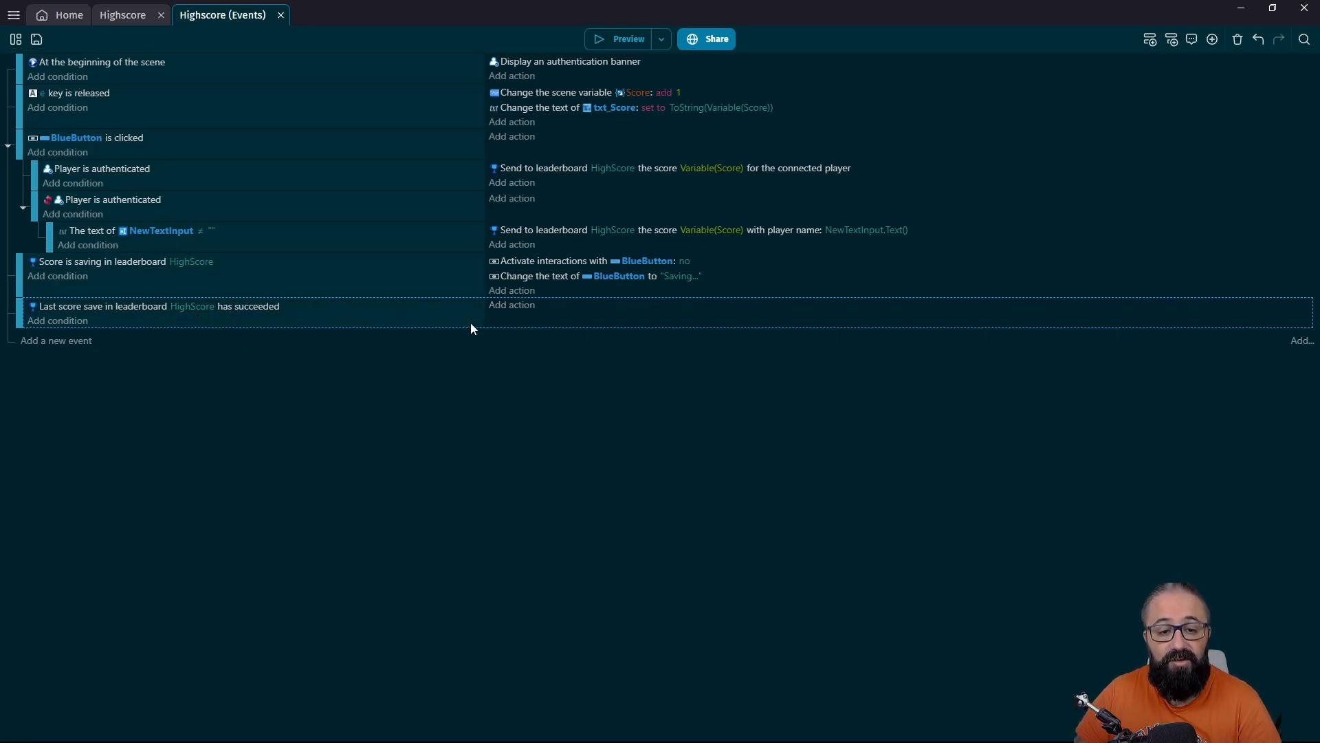
# Add a Display leaderboard action for HighScore with the loader enabled to the score-save-succeeded event, and save the project
pyautogui.click(511, 307)
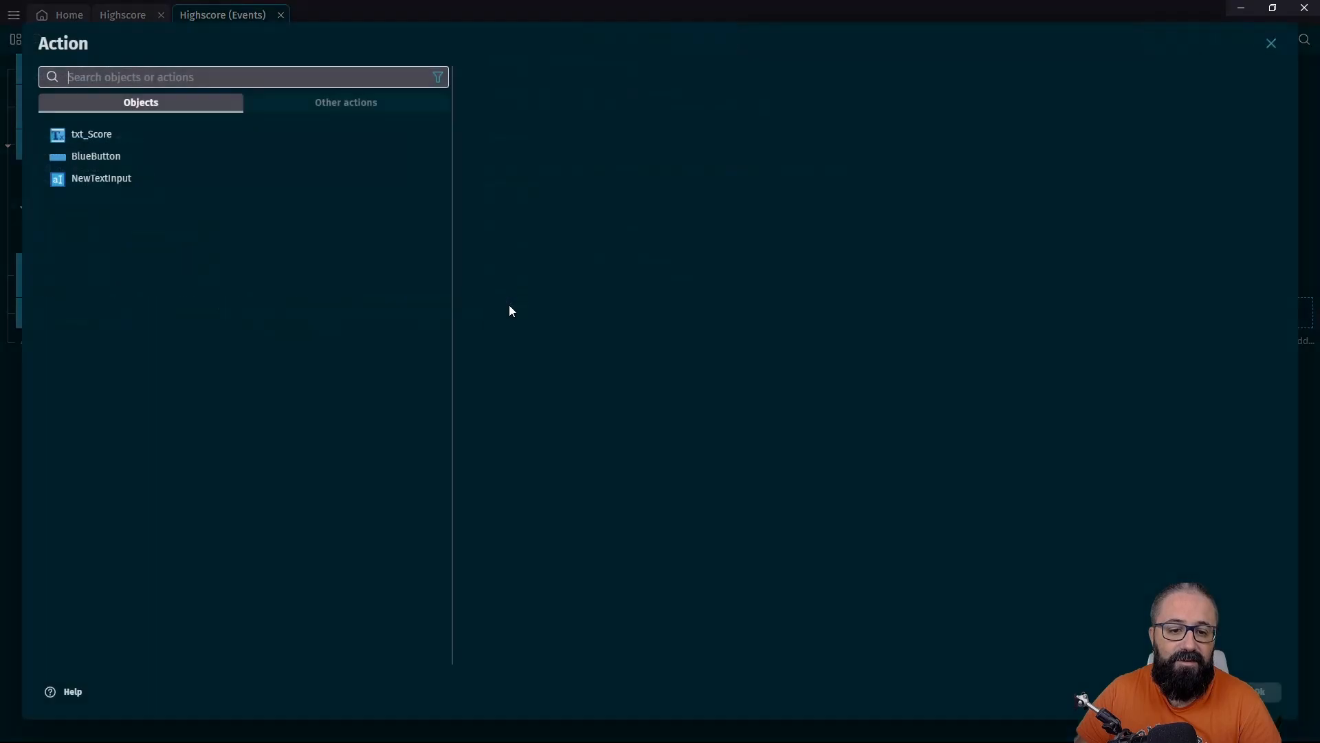
pyautogui.write('leader')
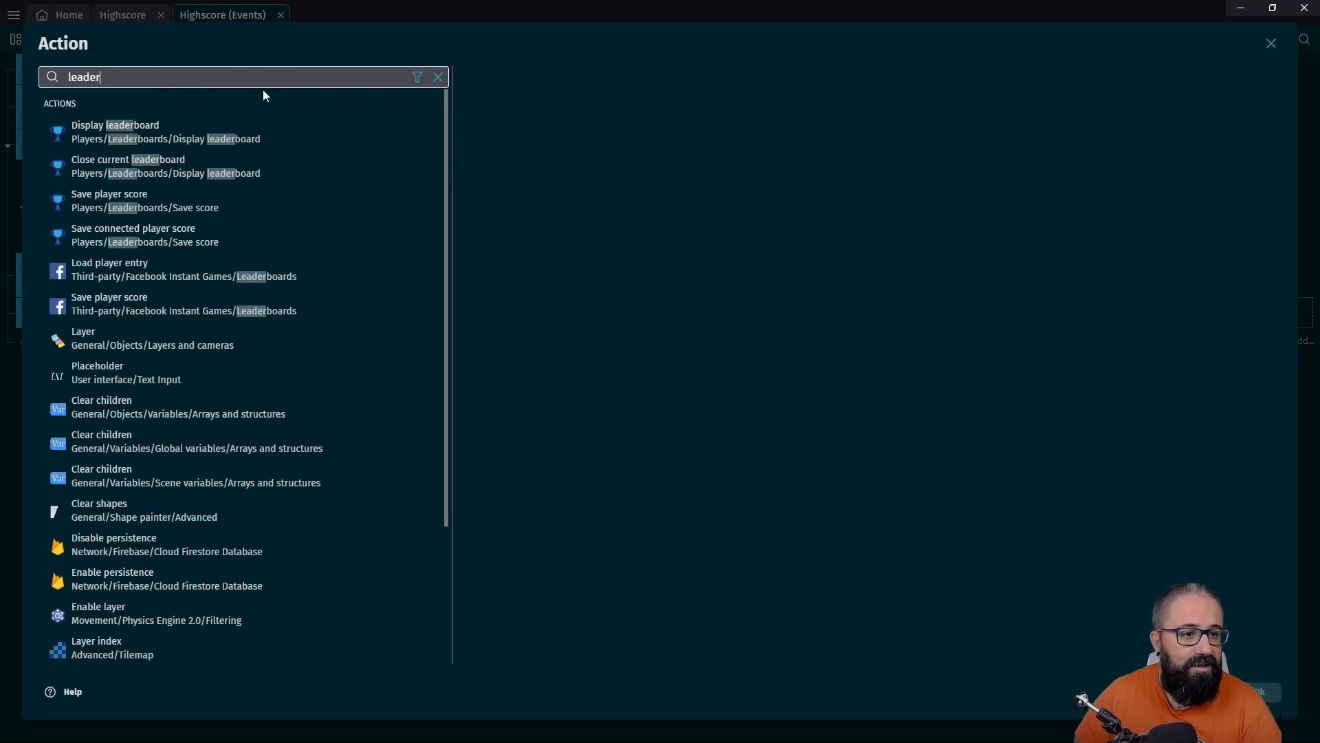
pyautogui.click(149, 130)
pyautogui.click(622, 126)
pyautogui.click(542, 166)
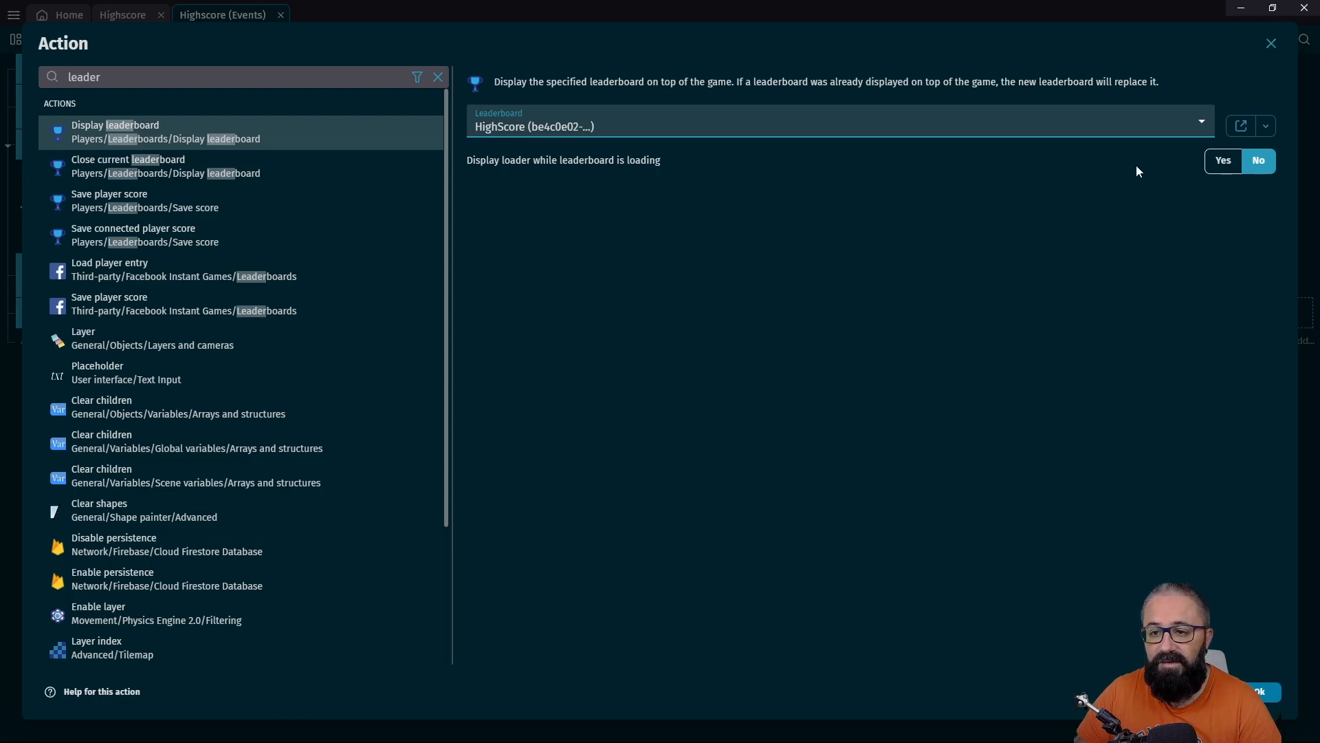
pyautogui.click(1225, 167)
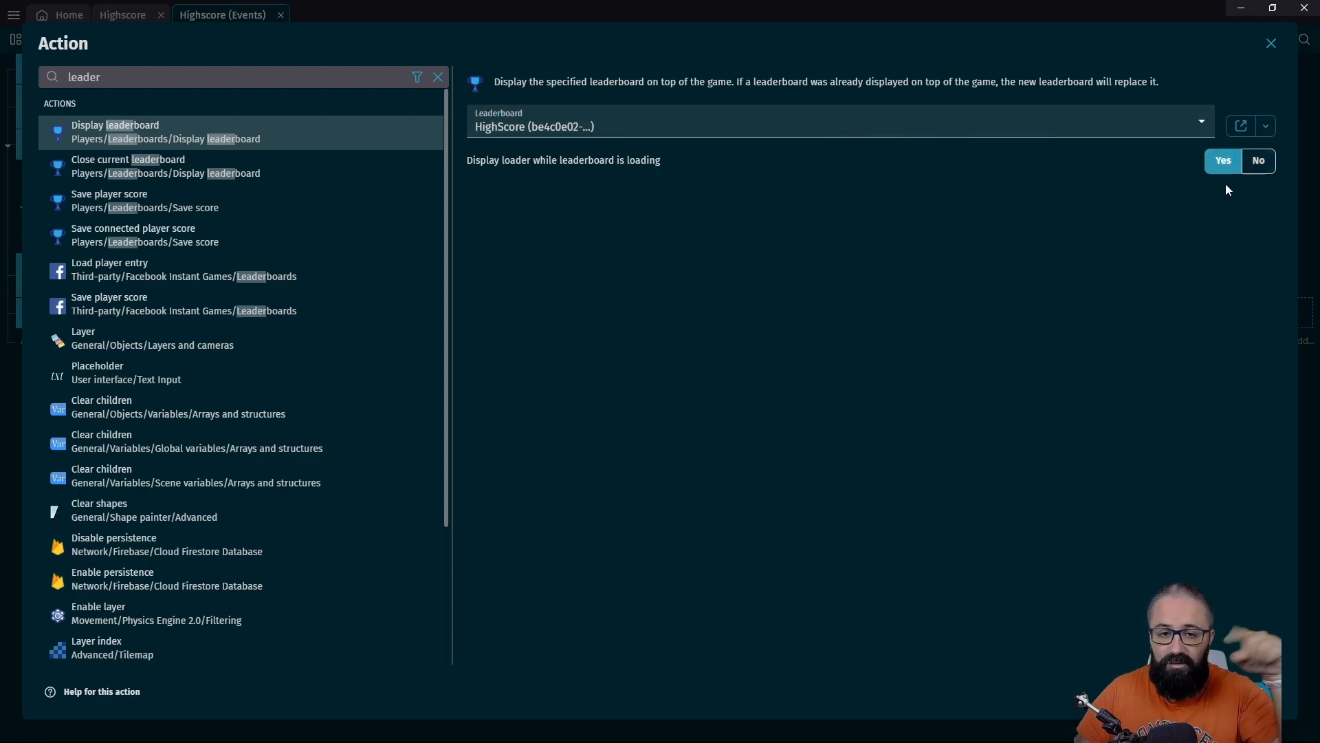
pyautogui.click(1263, 693)
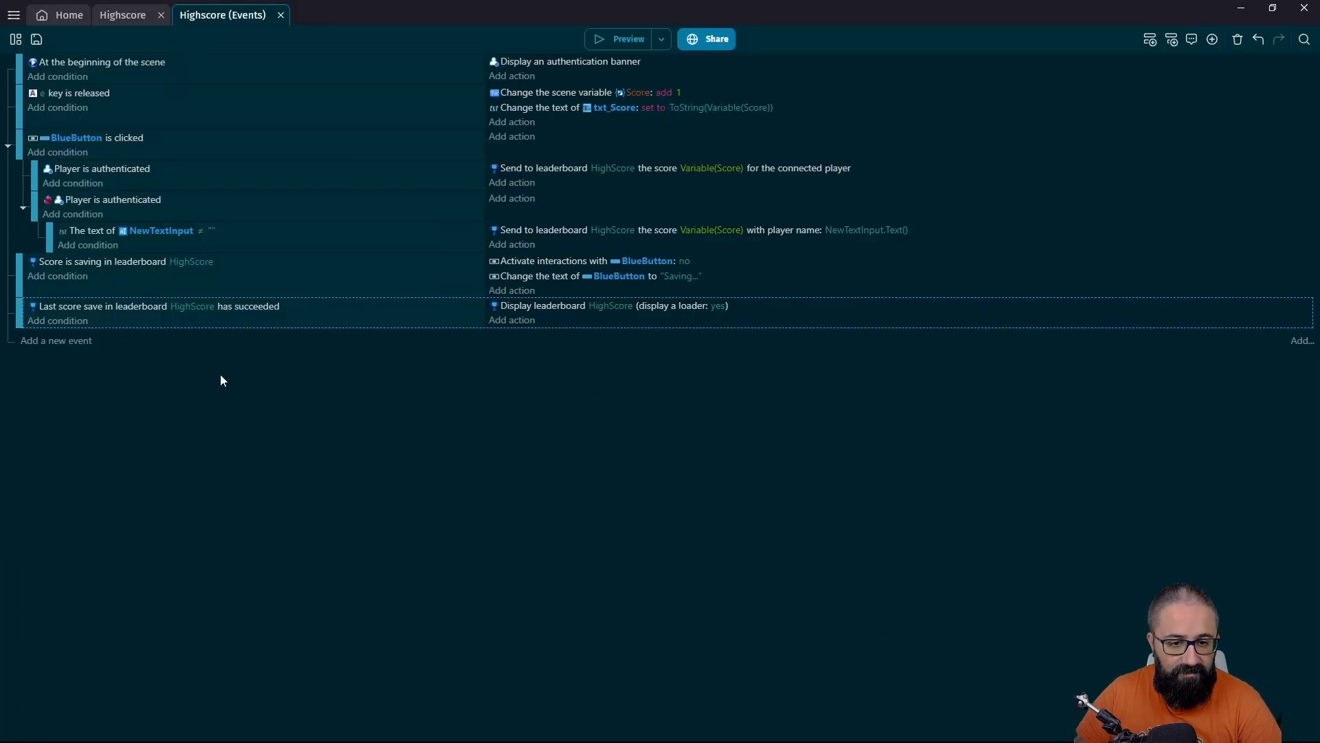
pyautogui.click(37, 40)
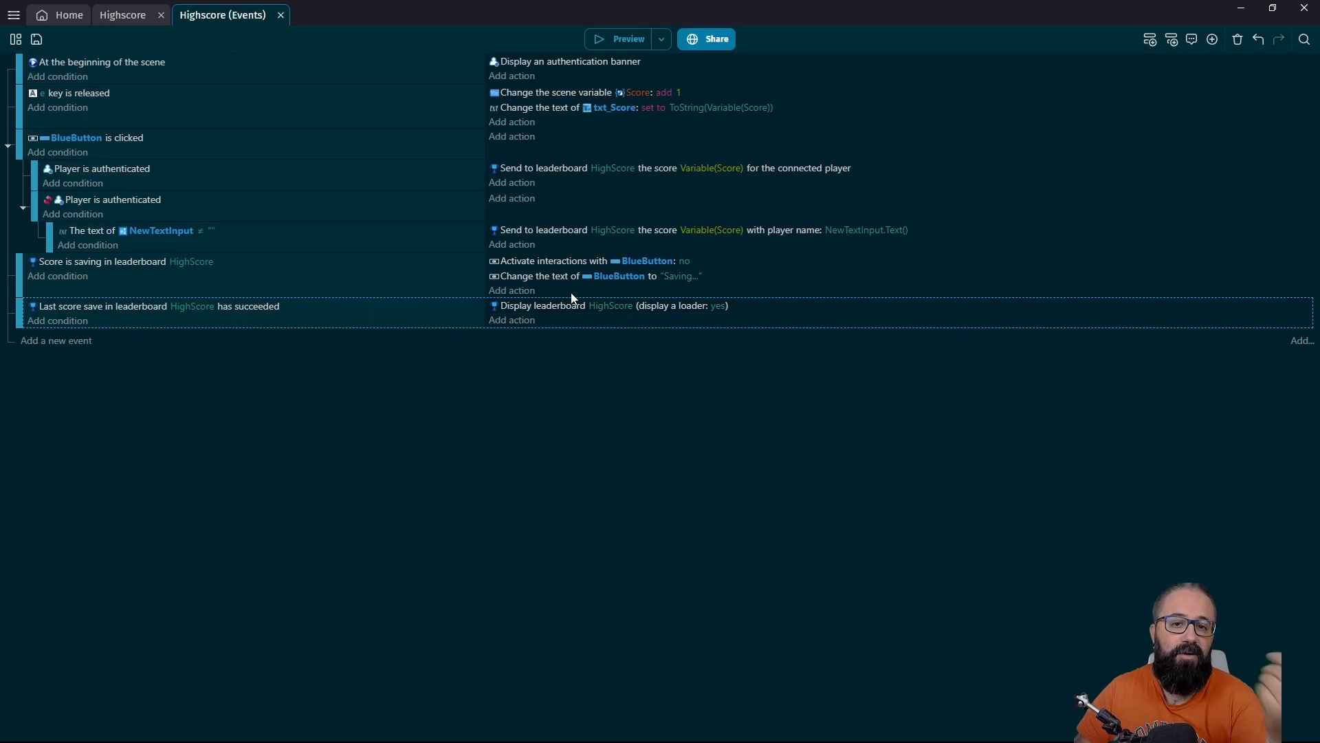
# Add a new scene to the project and name it ShowLeaderboard
pyautogui.click(16, 39)
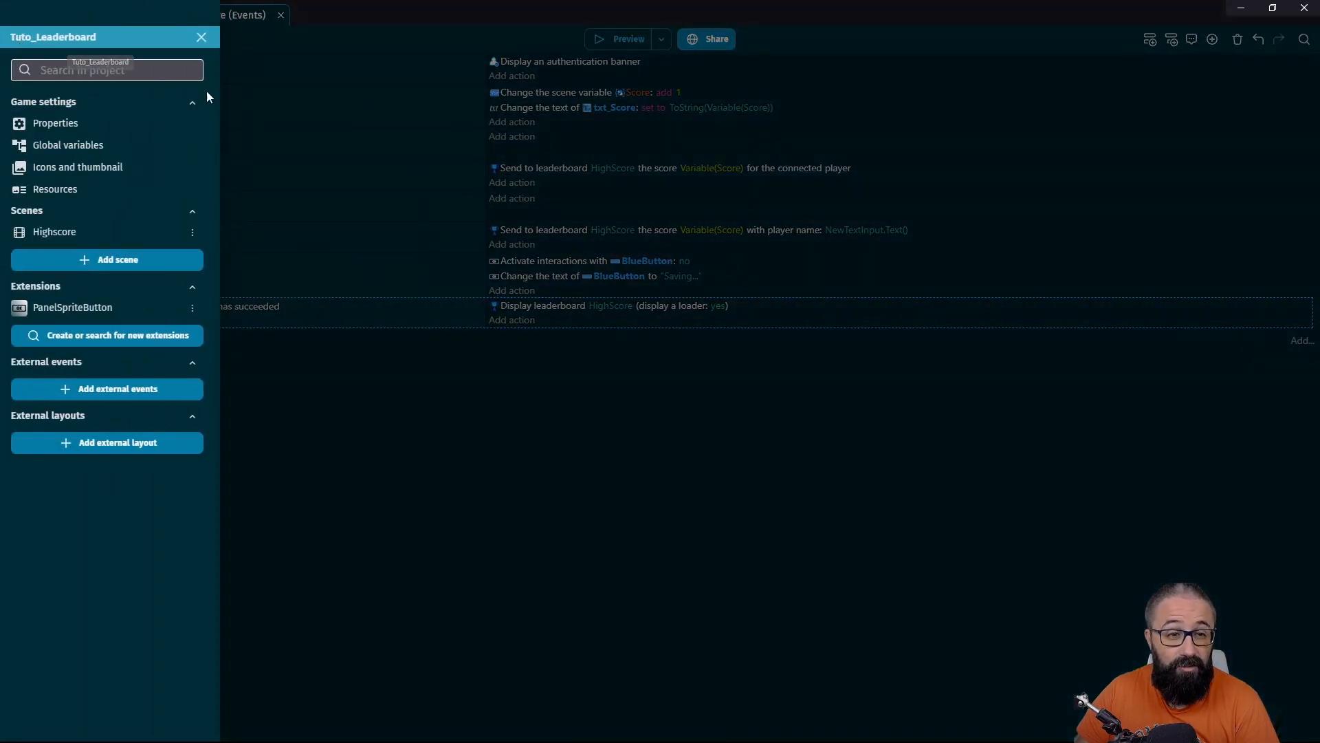
pyautogui.click(121, 259)
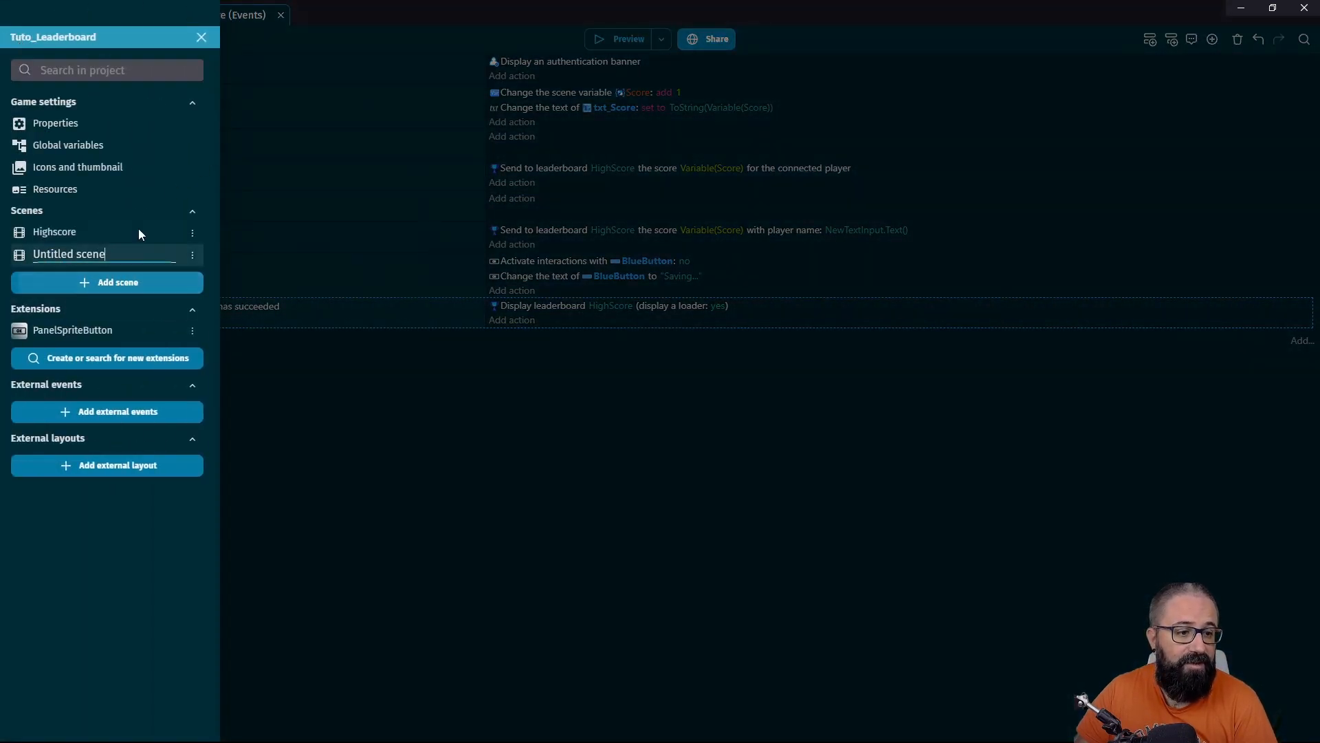
pyautogui.write('Sh')
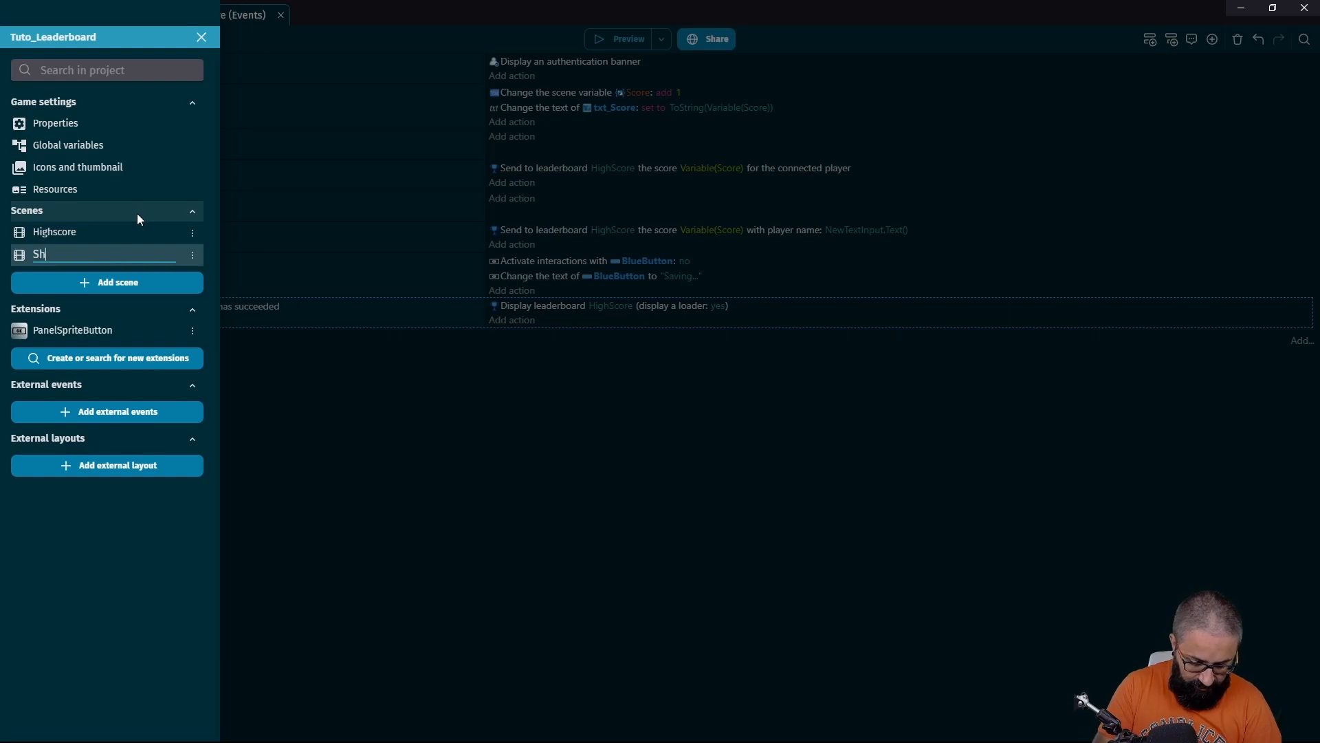
pyautogui.write('owLaed')
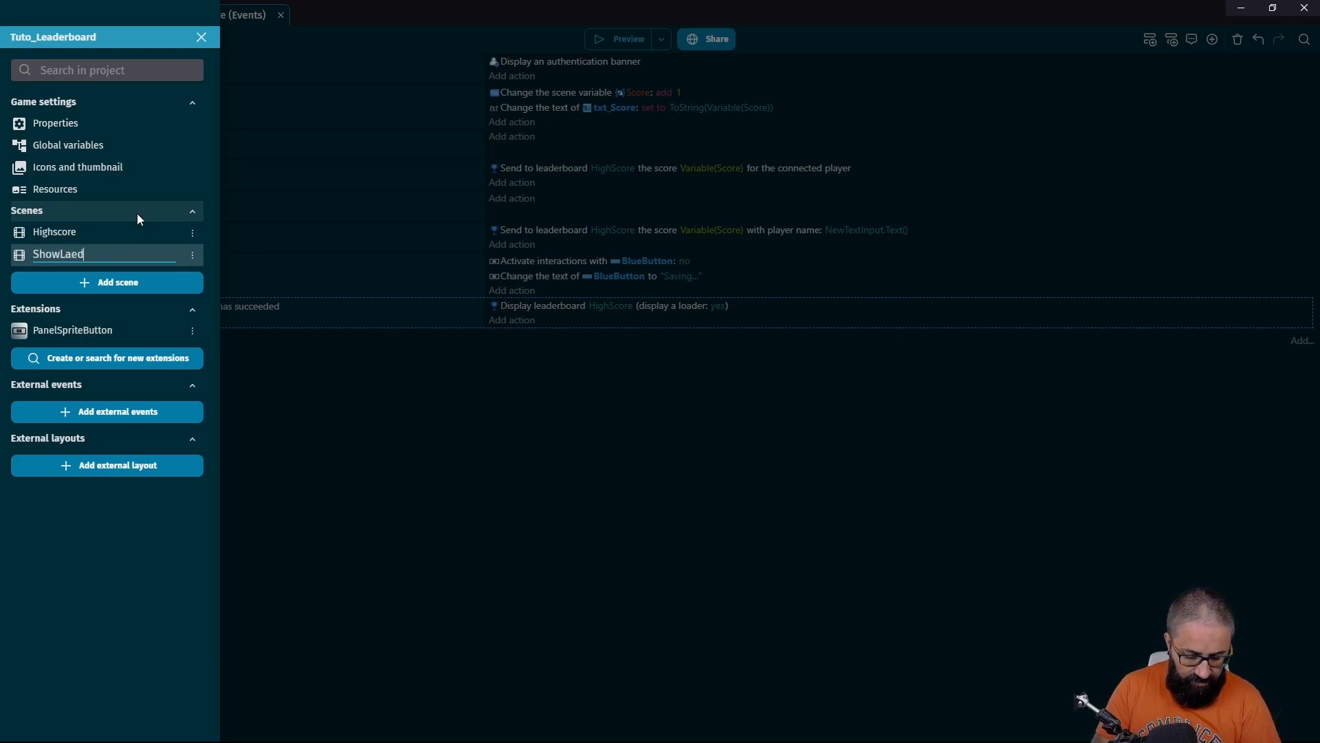
pyautogui.write('erboard')
pyautogui.moveTo(65, 255); pyautogui.dragTo(72, 255)
pyautogui.press('Delete')
pyautogui.press('Right')
pyautogui.write('a')
pyautogui.press('Return')
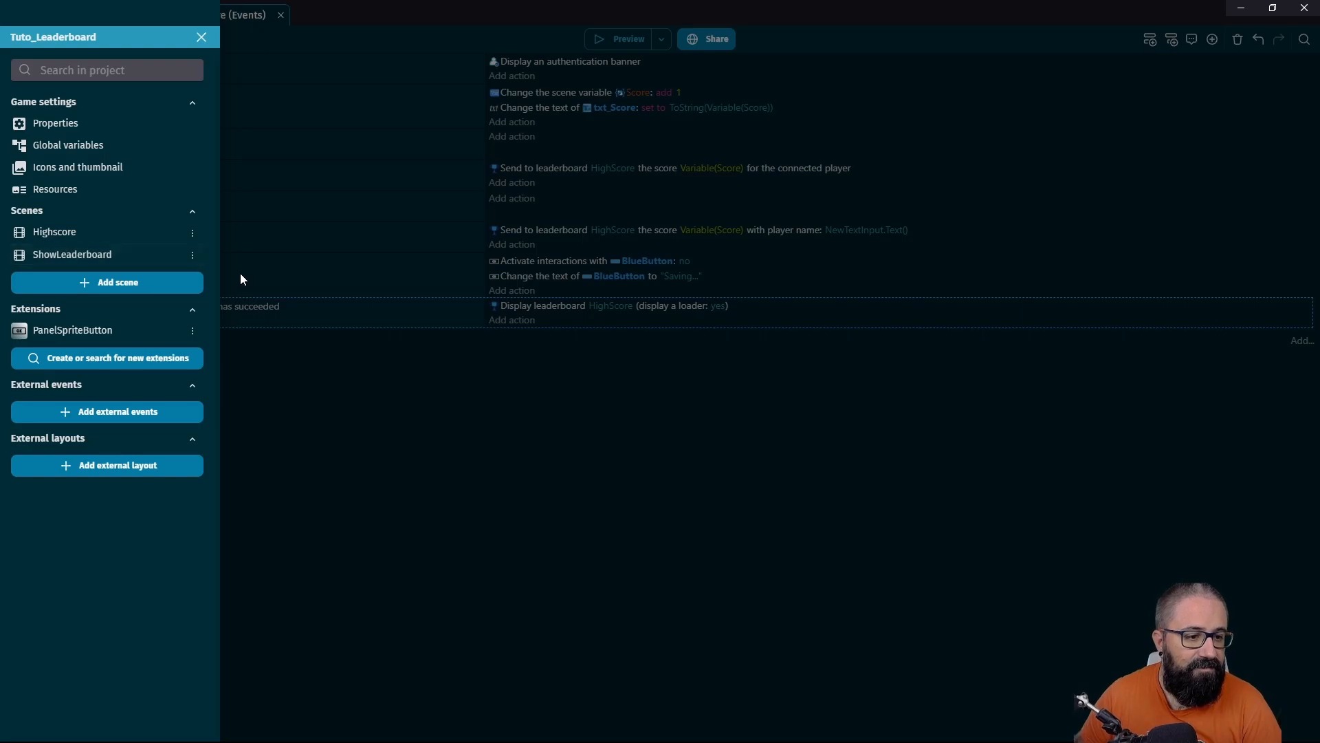
# Open the ShowLeaderboard scene in the editor and save the project
pyautogui.click(105, 260)
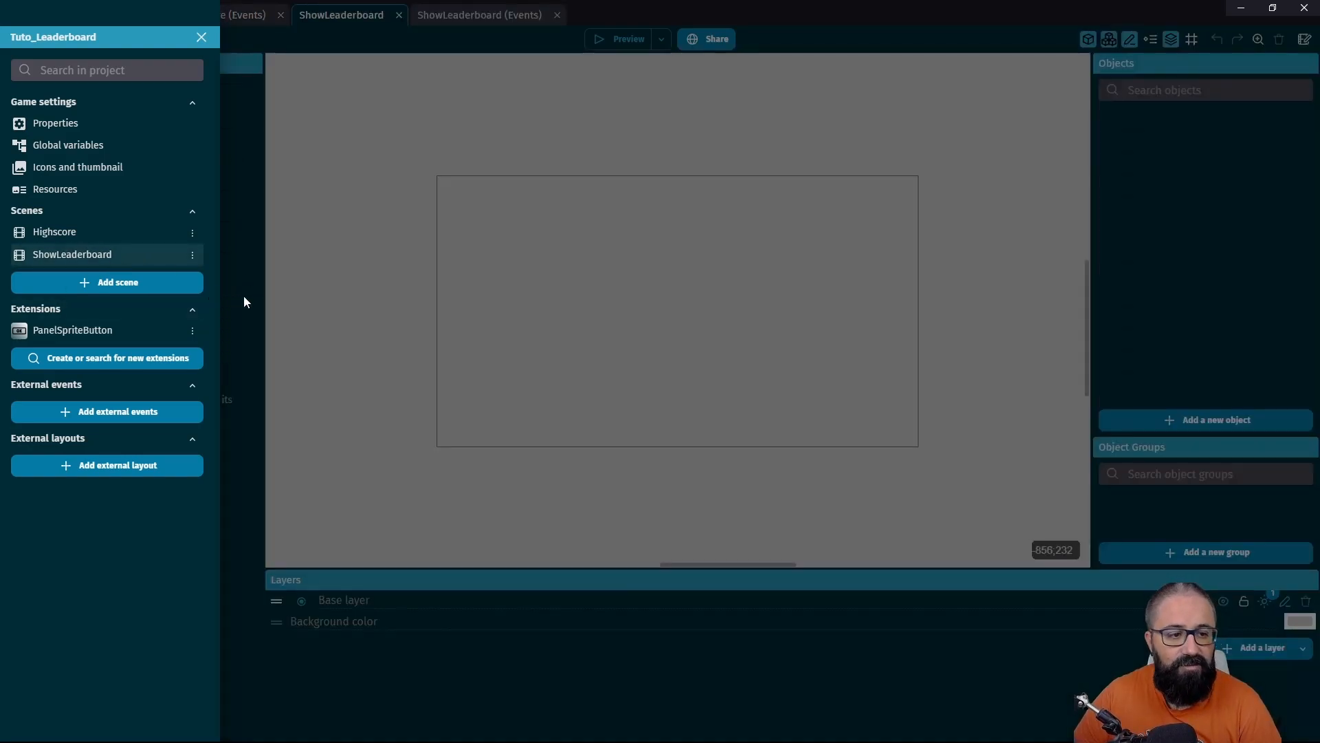
pyautogui.click(501, 34)
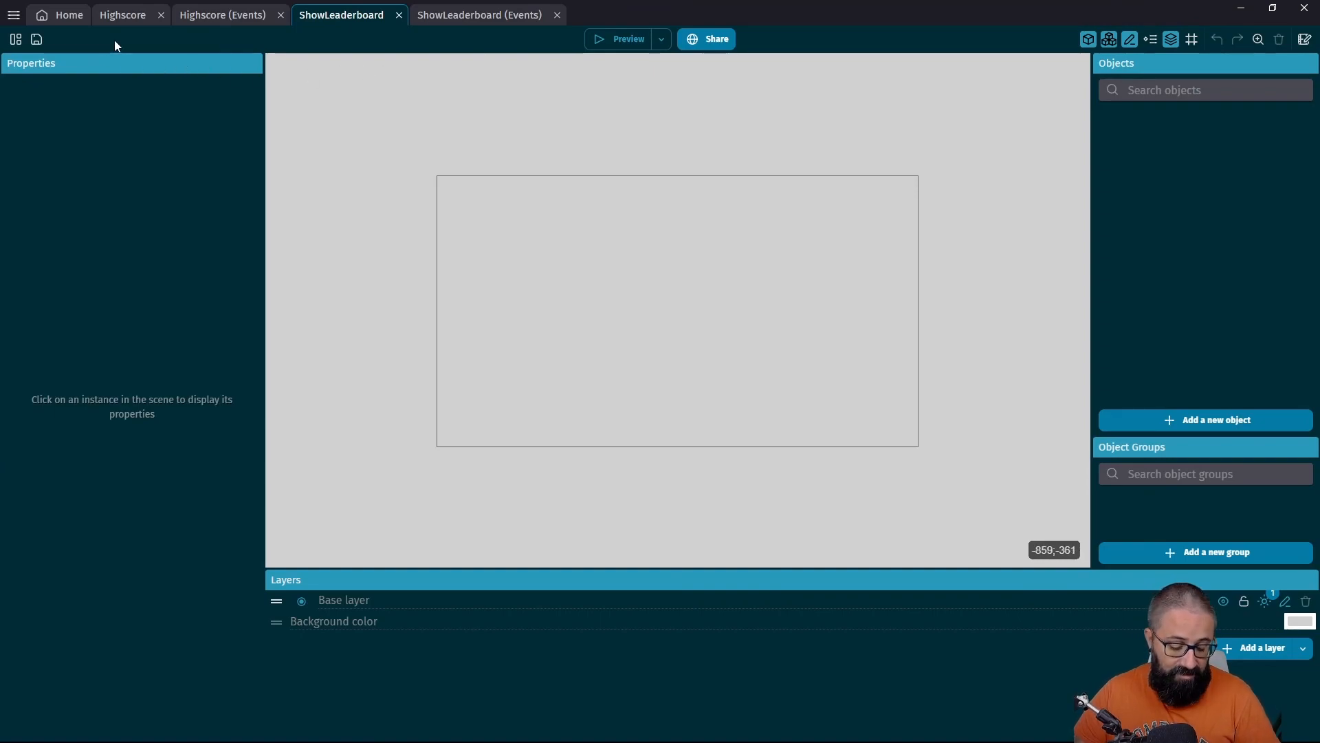
pyautogui.hotkey('ctrl', 's')
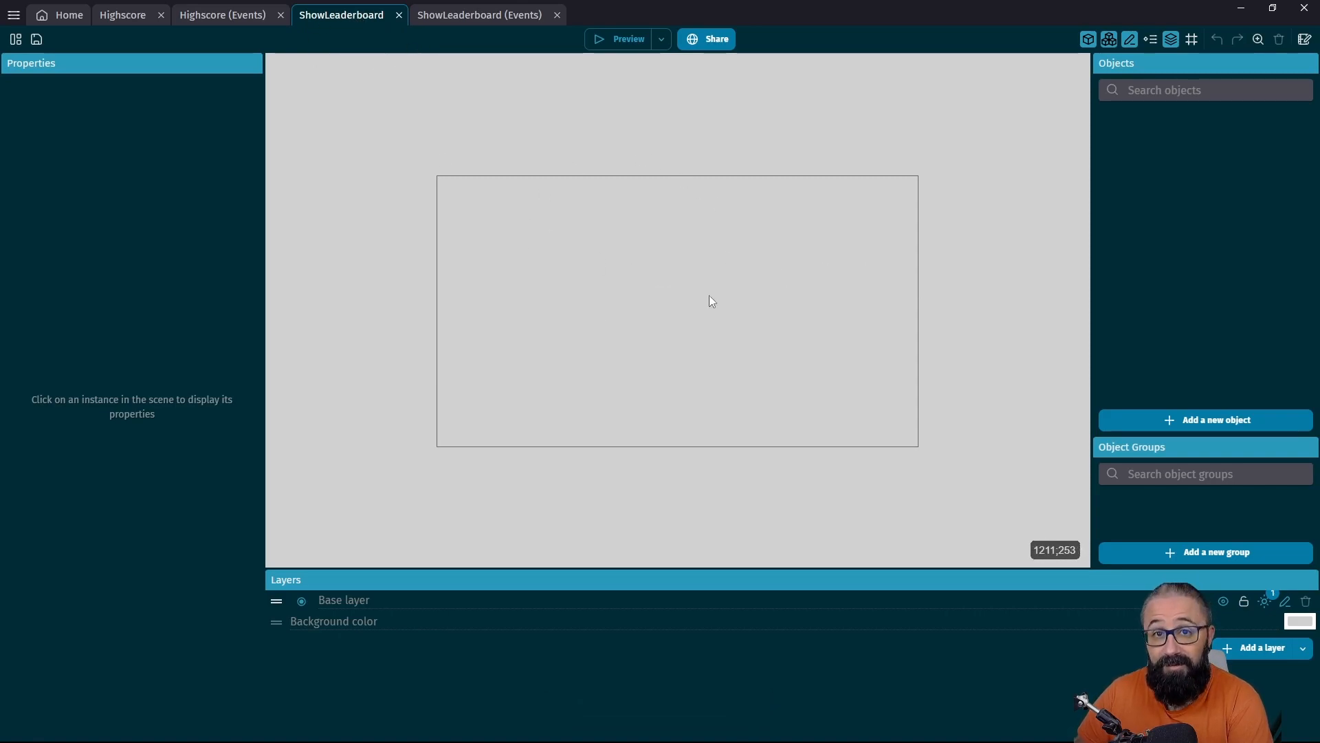
pyautogui.click(464, 15)
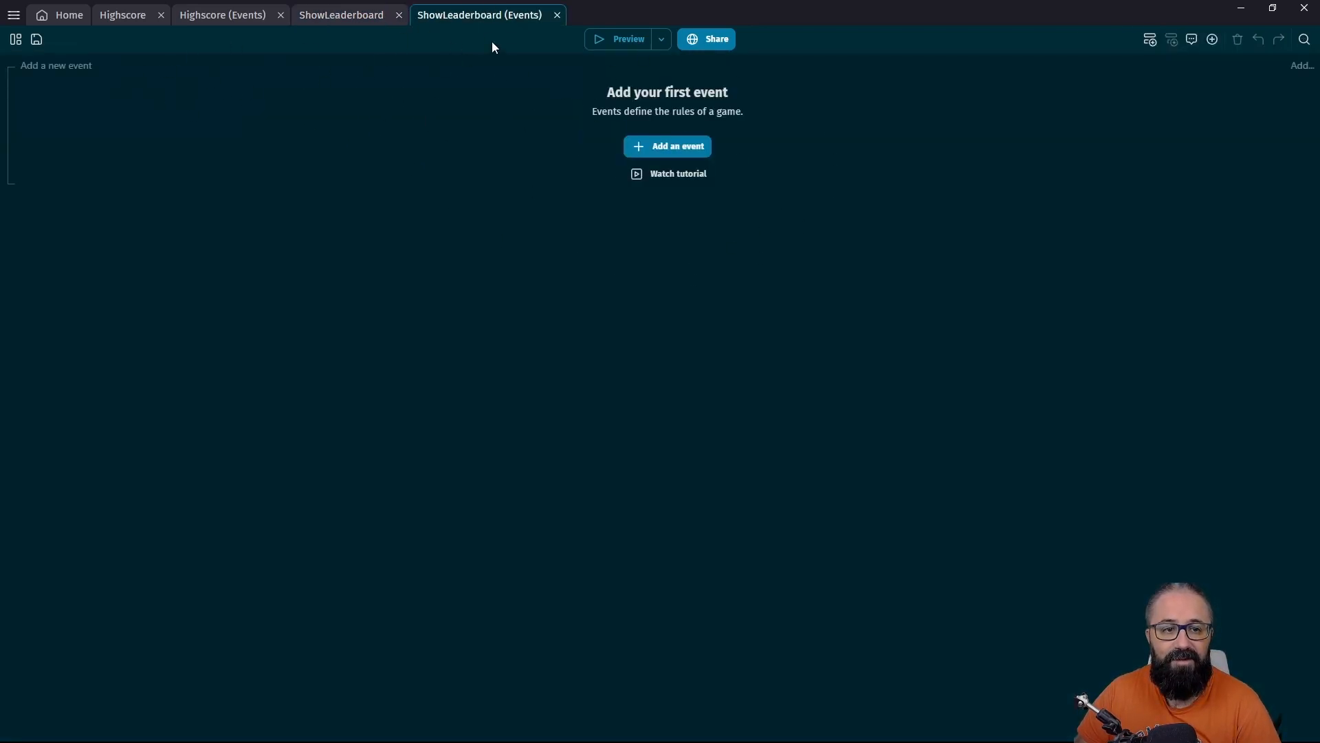
pyautogui.click(221, 17)
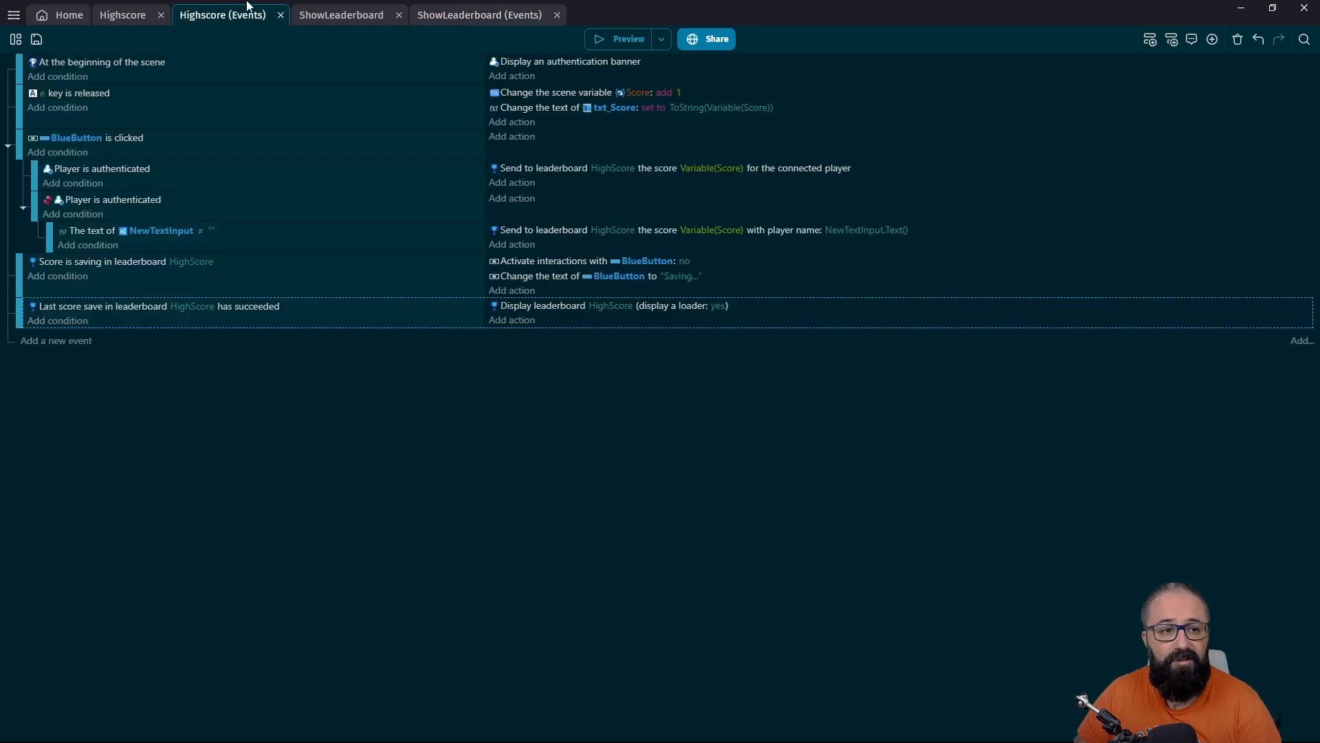
pyautogui.click(125, 15)
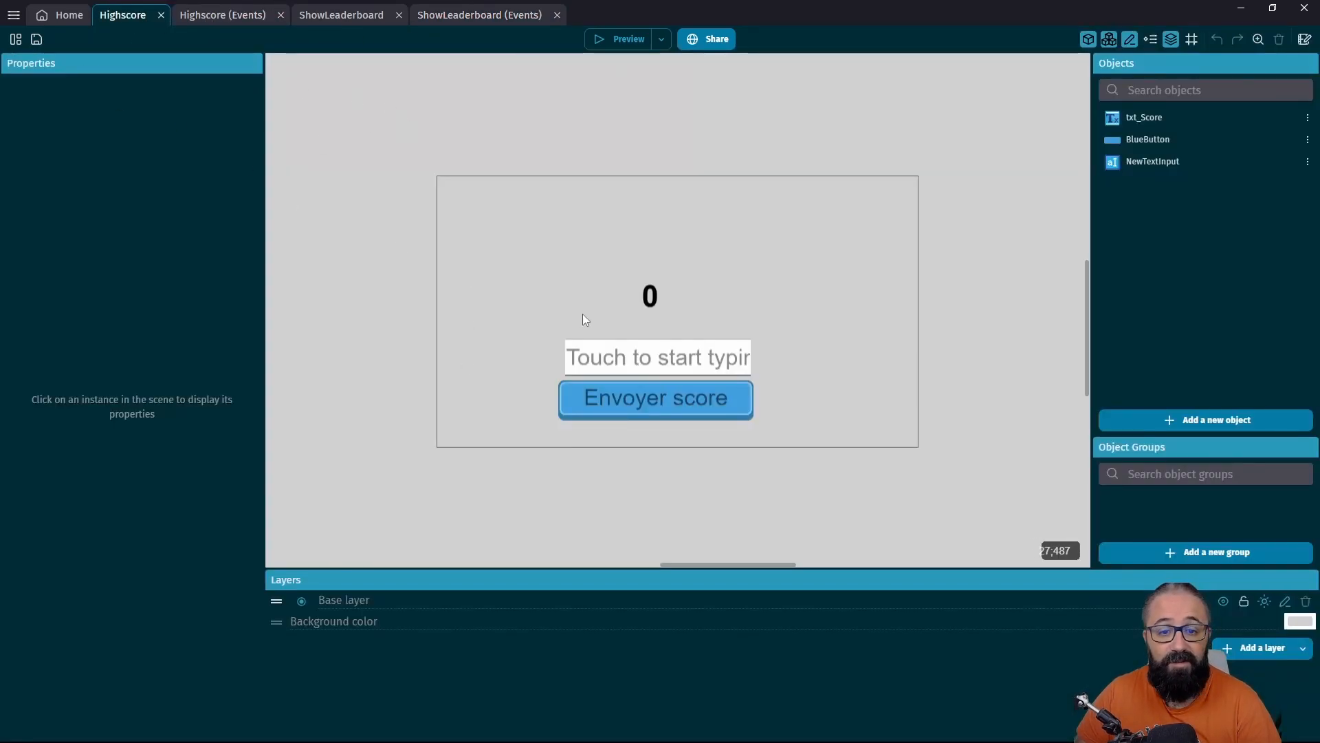
# Add a new event at the end of the Highscore events with a Leaderboard display has loaded condition
pyautogui.click(256, 18)
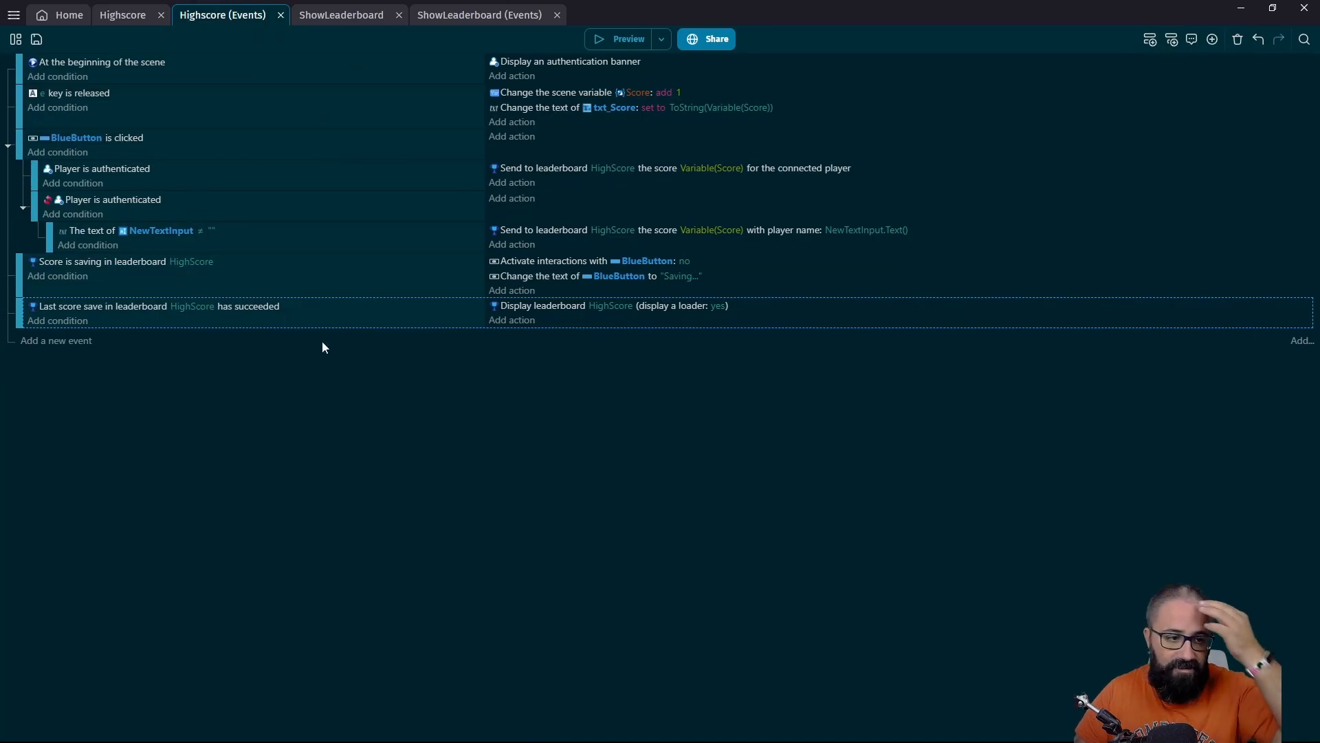
pyautogui.click(69, 342)
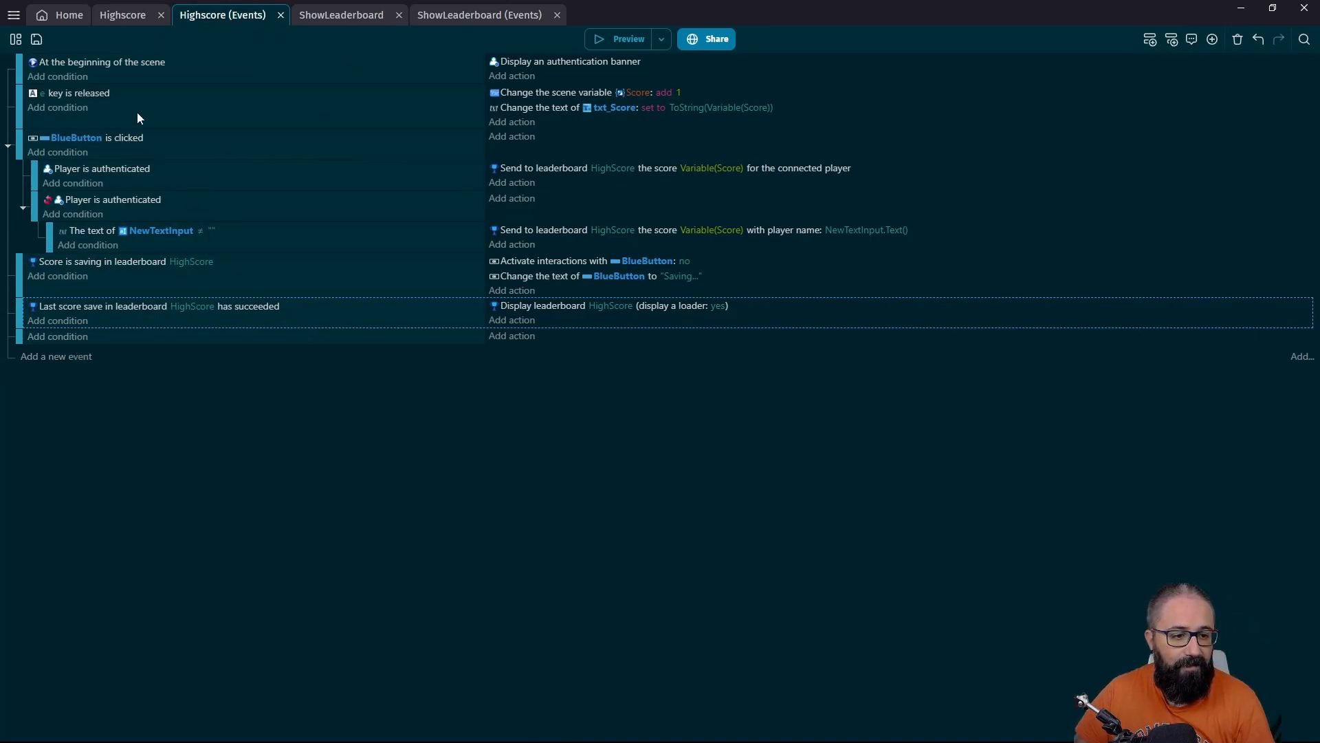
pyautogui.click(76, 336)
pyautogui.write('leader')
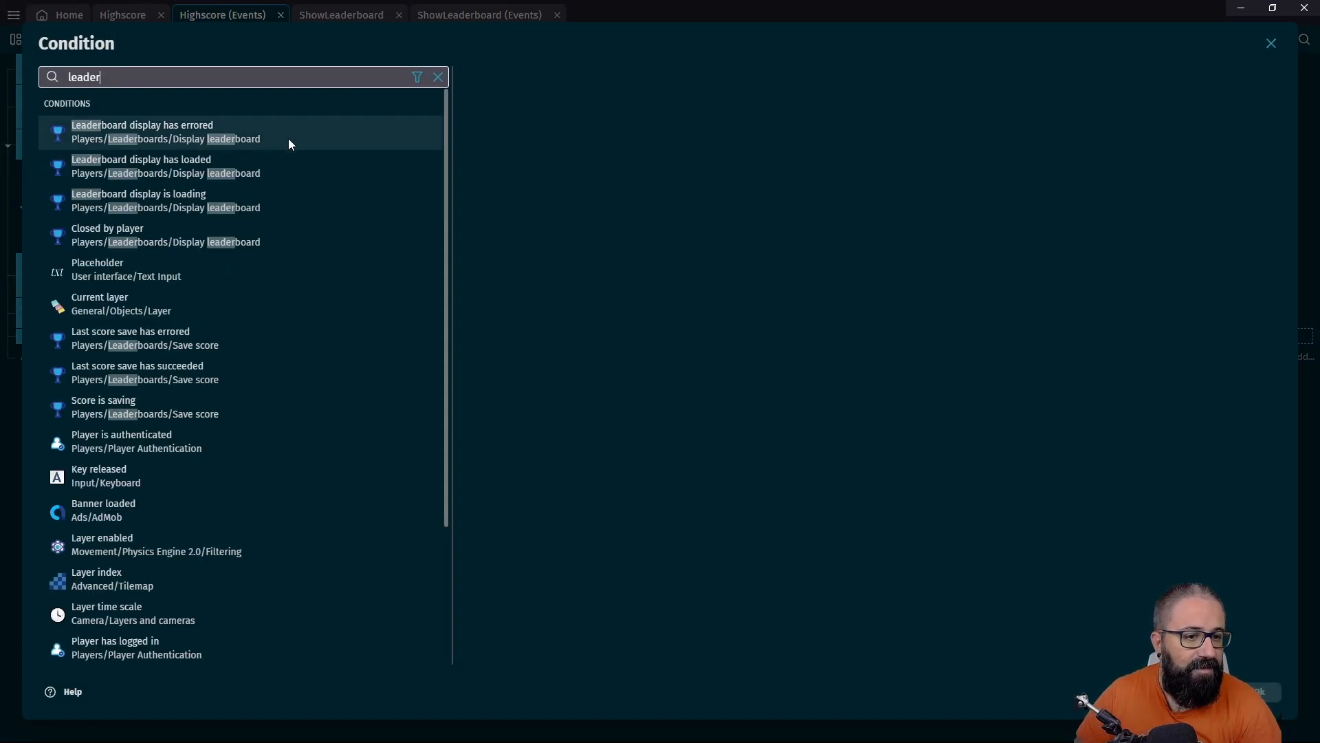
pyautogui.click(159, 166)
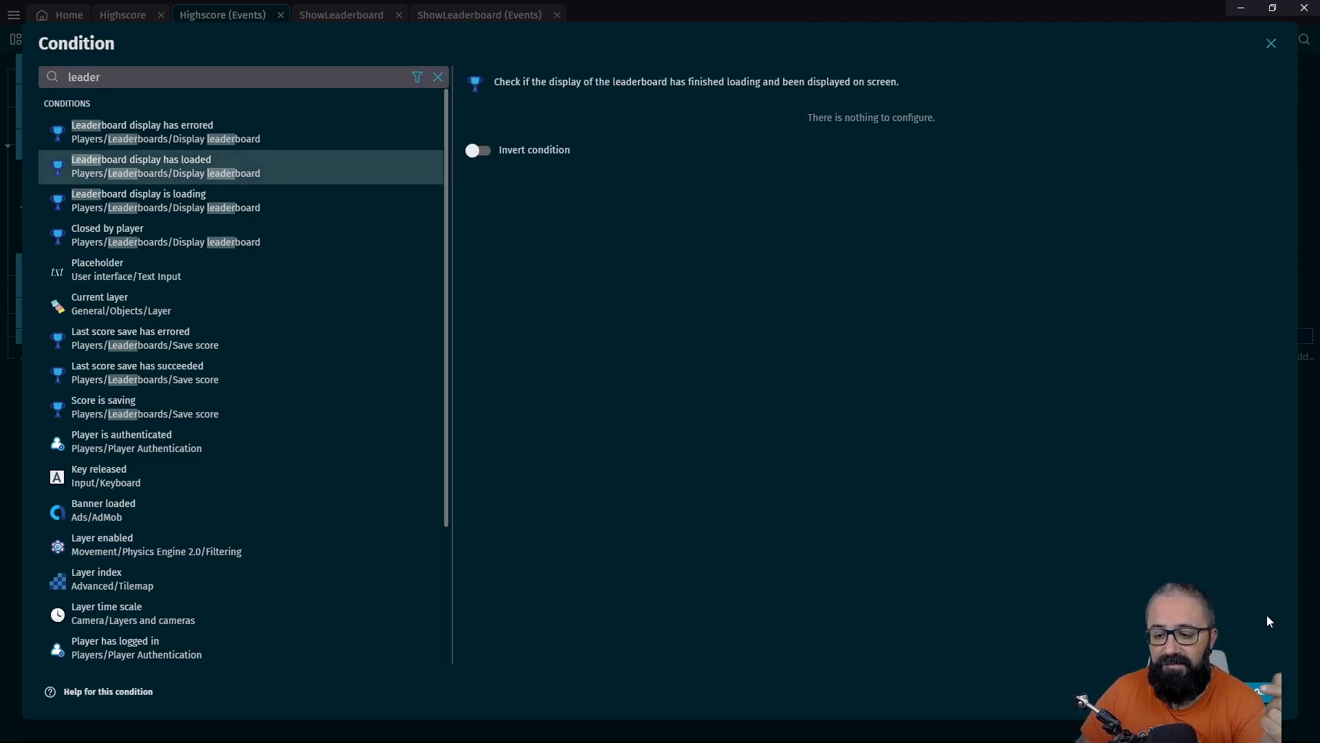
pyautogui.click(1264, 691)
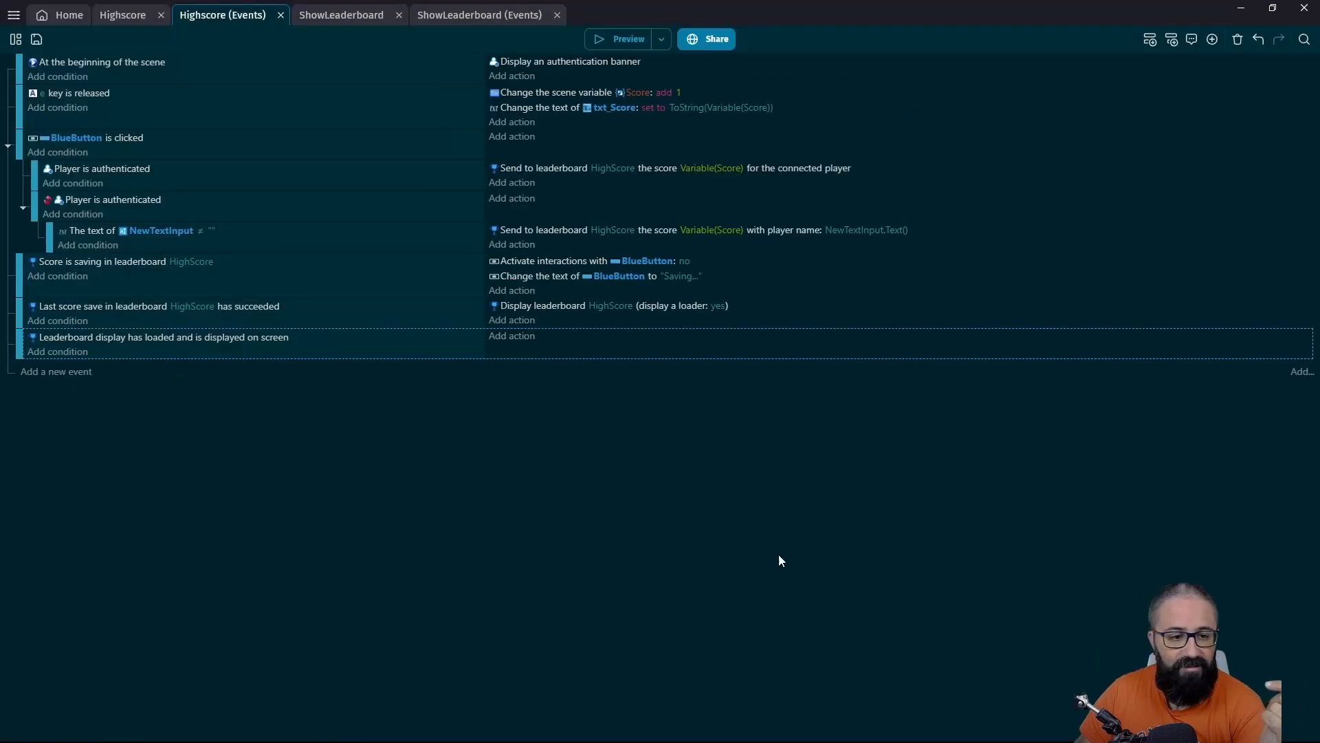
# Add a Pause and start a new scene action targeting ShowLeaderboard to the leaderboard-loaded event, and save the project
pyautogui.click(521, 342)
pyautogui.write('pause')
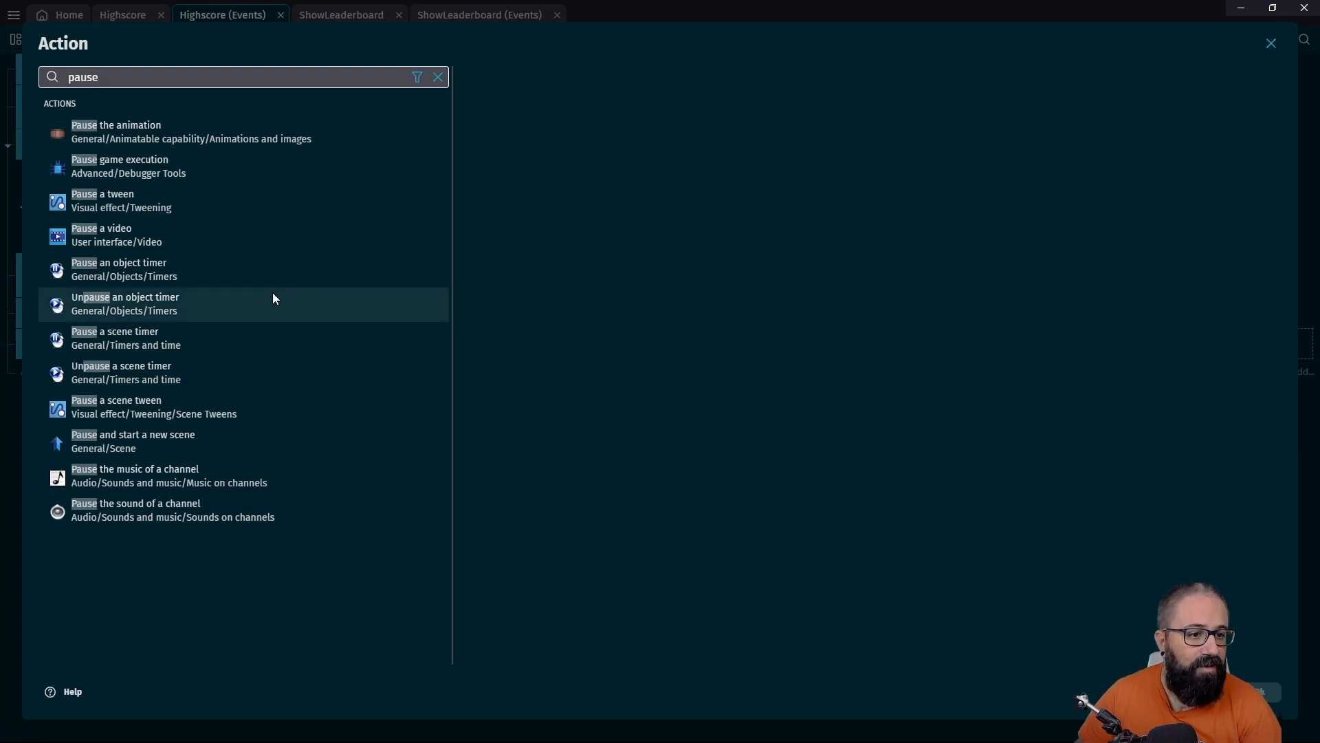
pyautogui.click(161, 444)
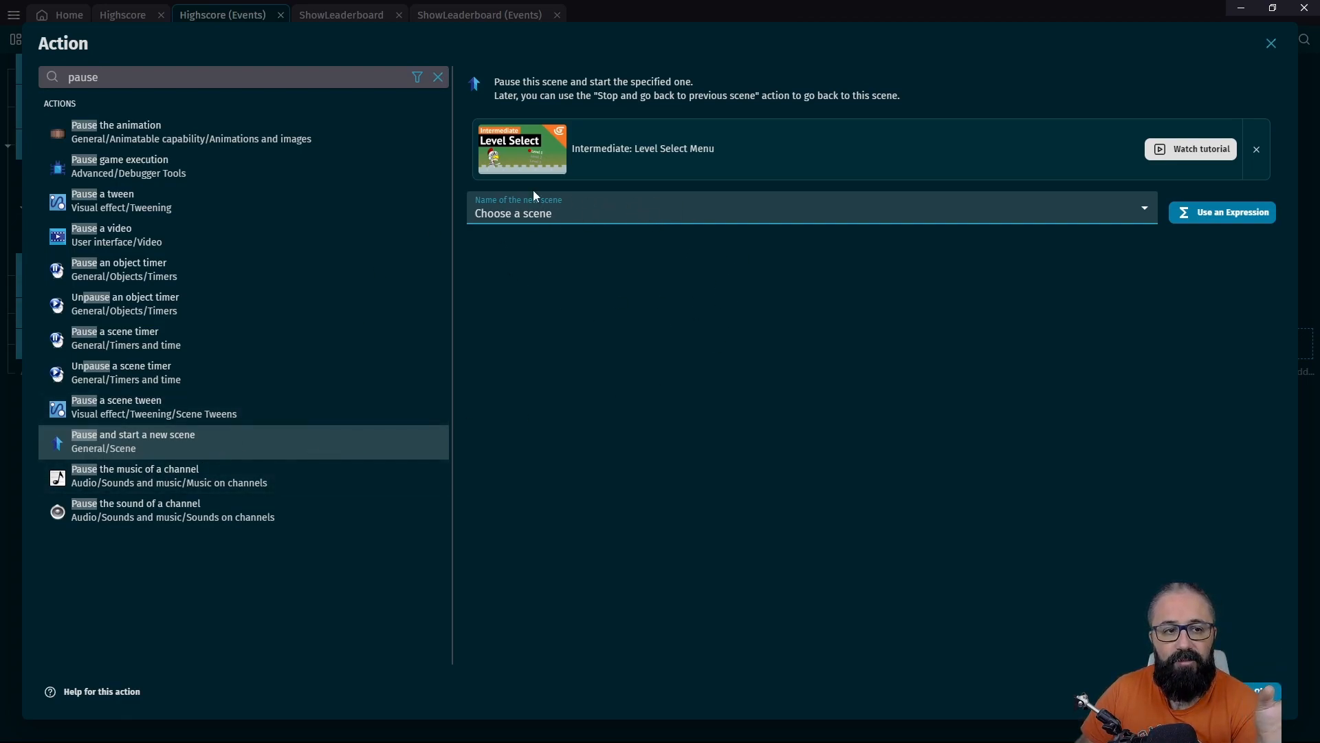
pyautogui.click(563, 211)
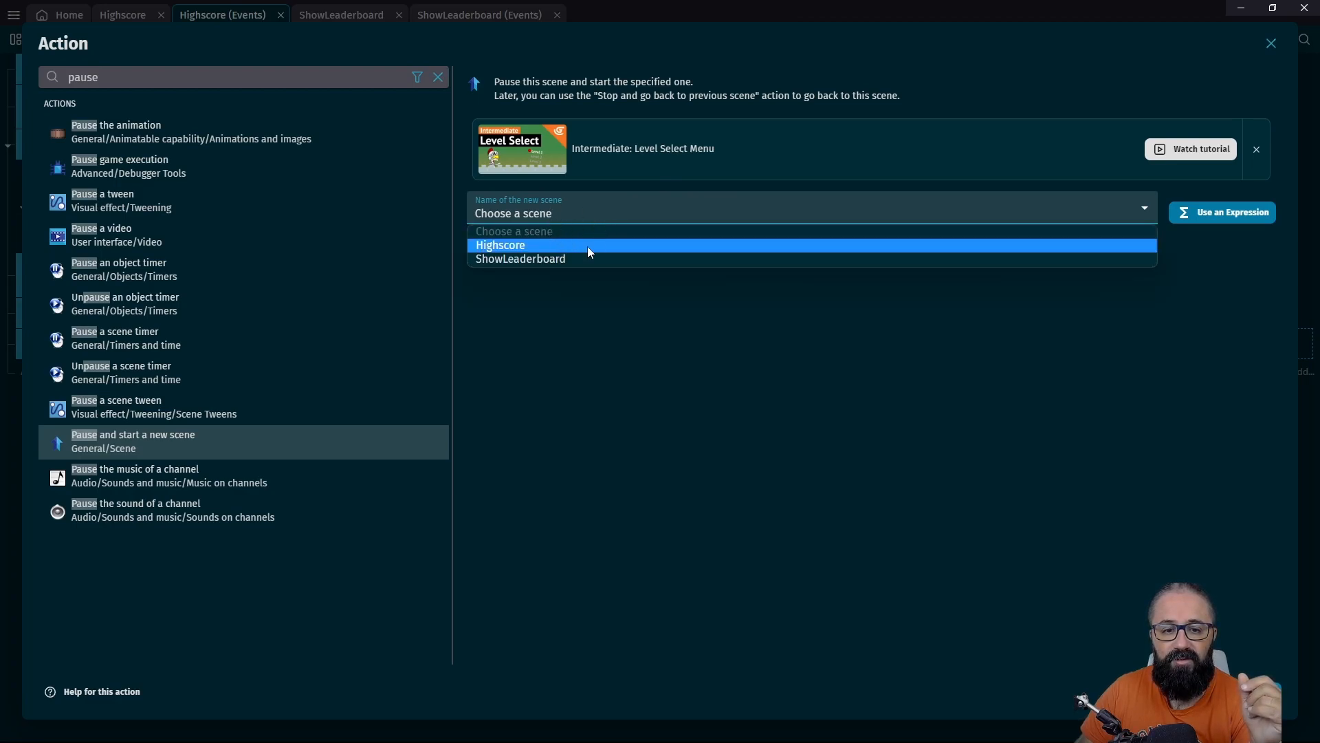
pyautogui.click(531, 259)
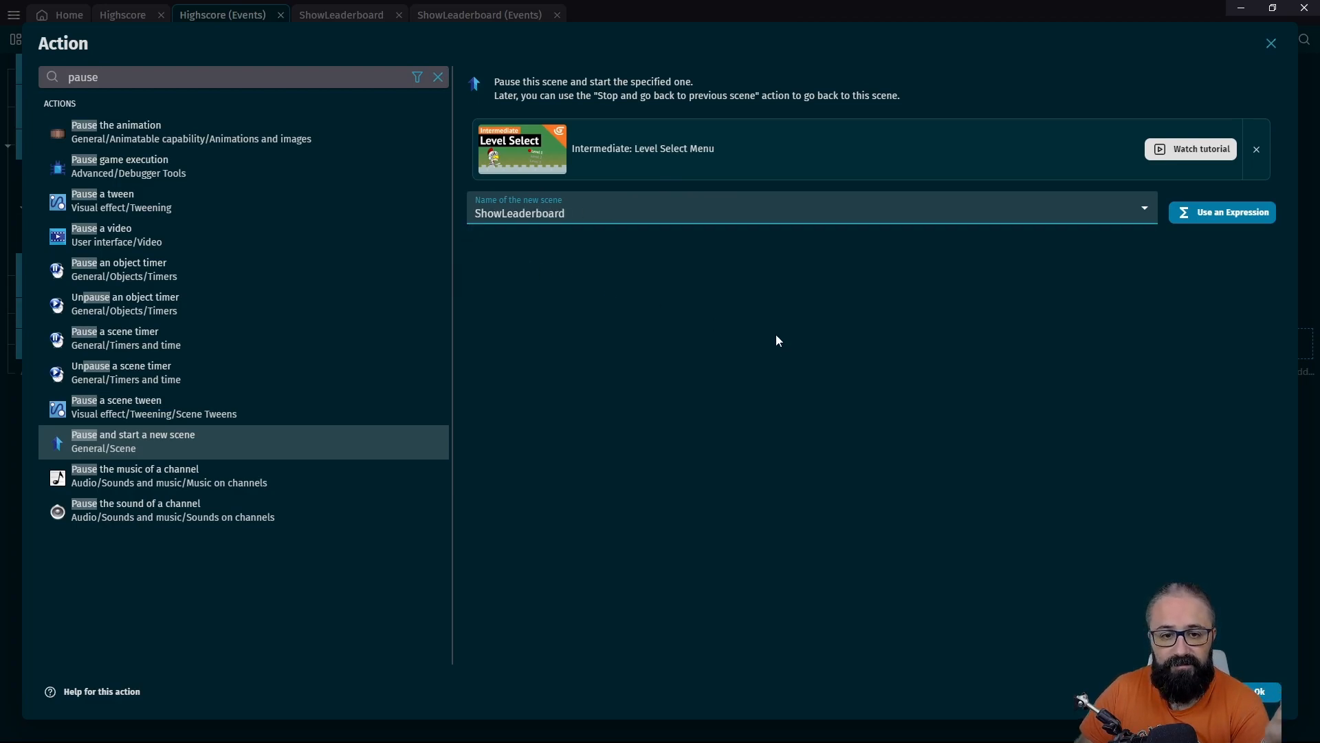
pyautogui.click(1263, 696)
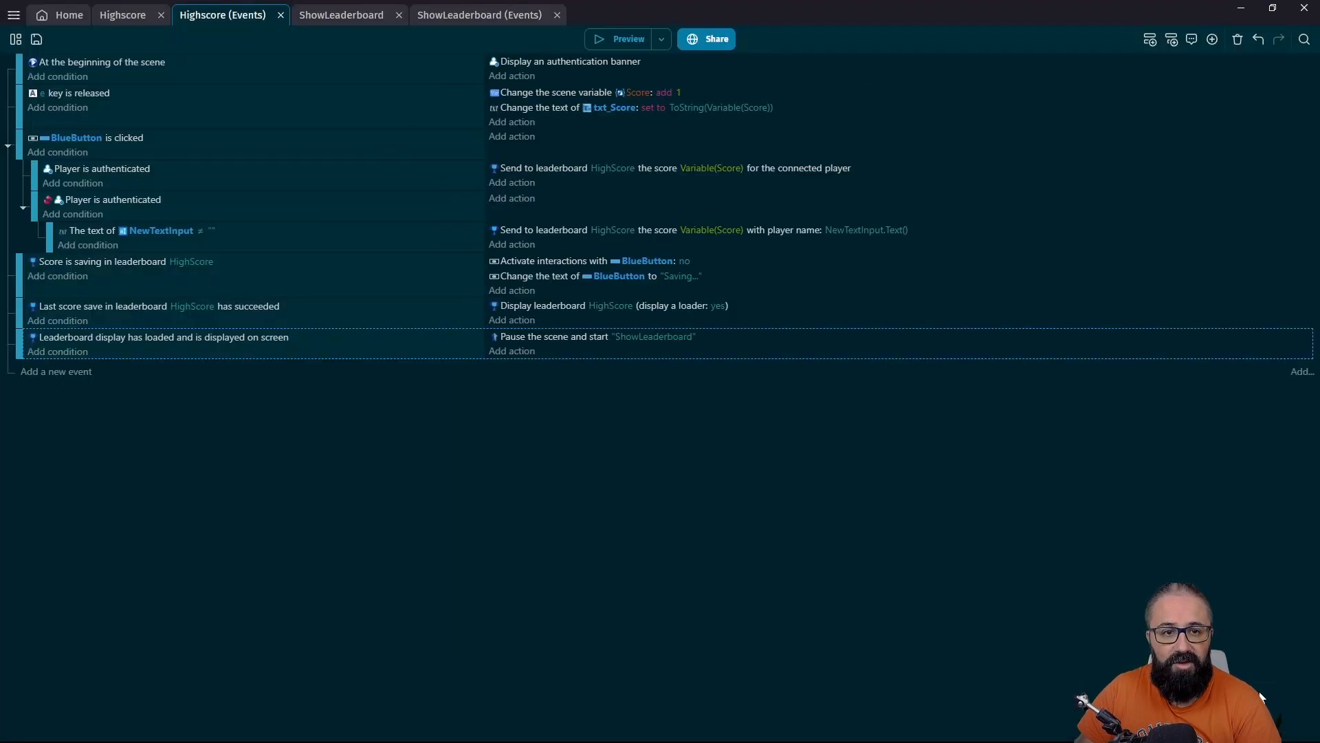
pyautogui.click(36, 41)
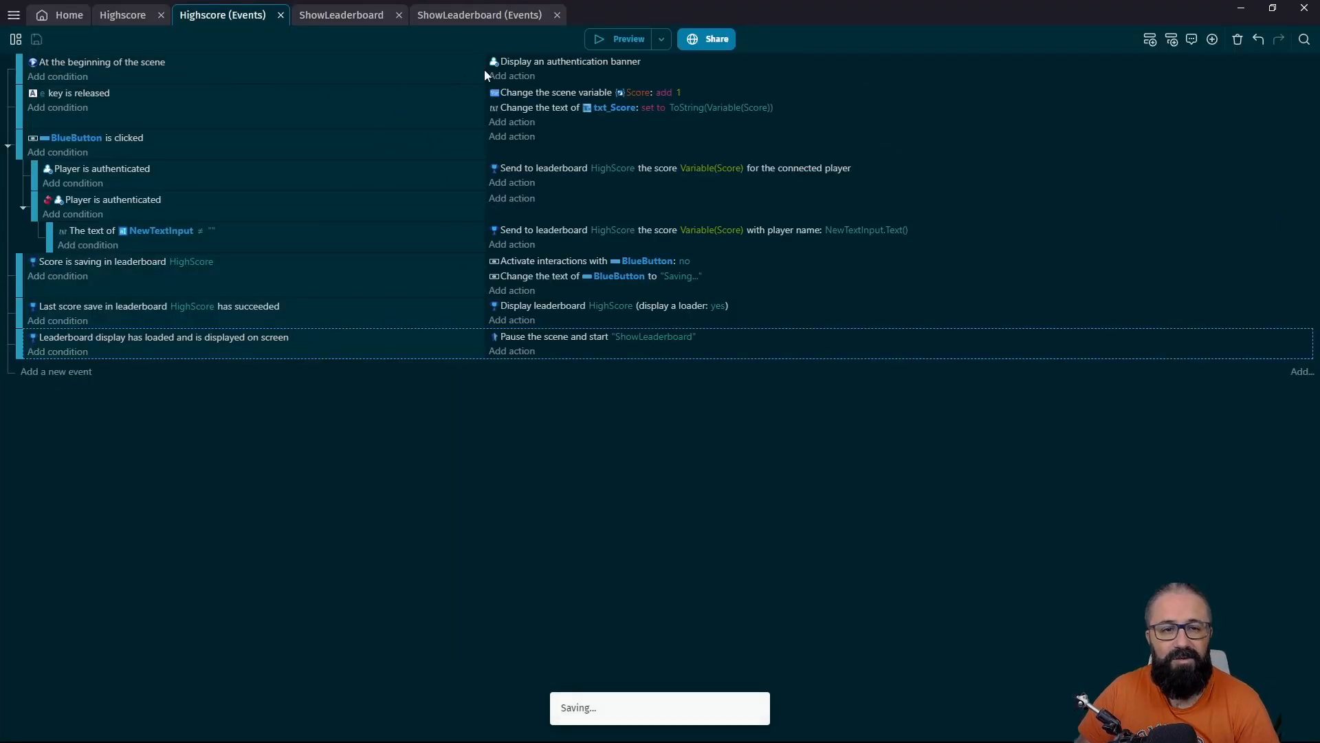
# Add a first event to the ShowLeaderboard events with a Leaderboard display has loaded condition
pyautogui.click(480, 14)
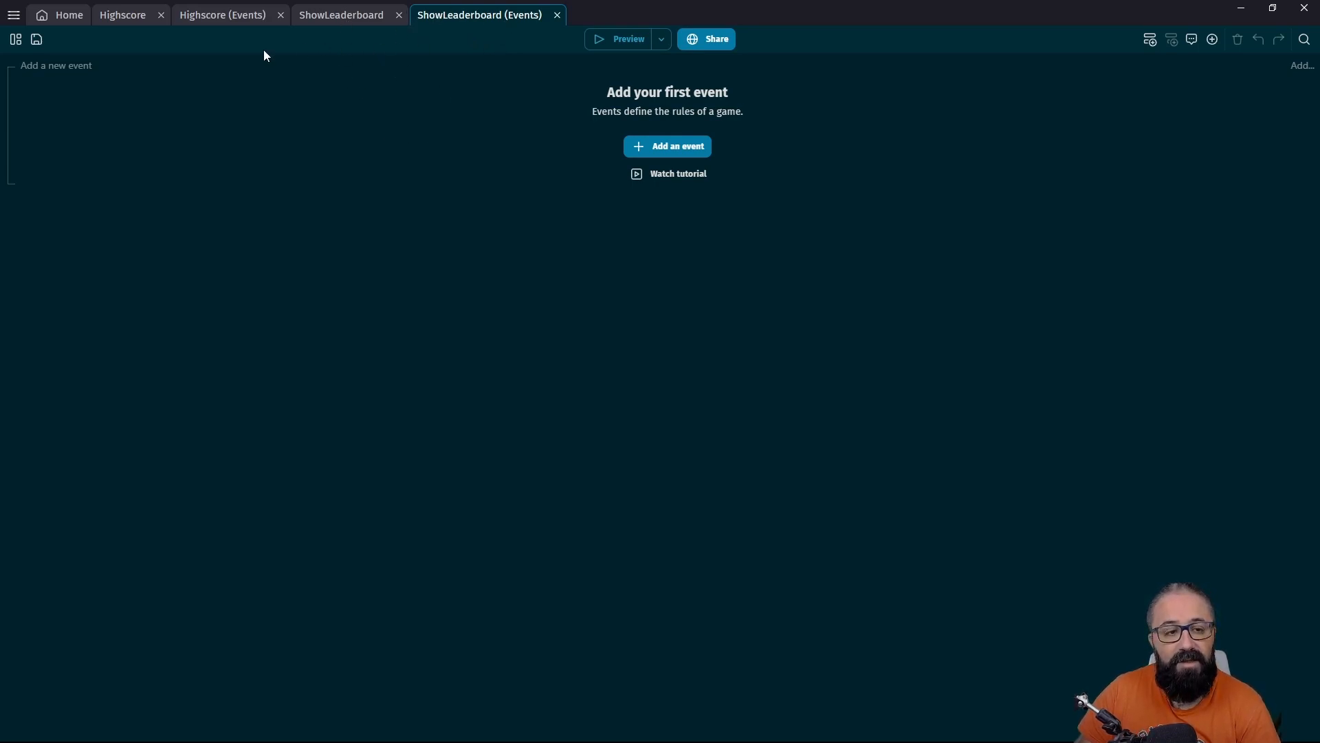
pyautogui.click(59, 65)
pyautogui.click(78, 62)
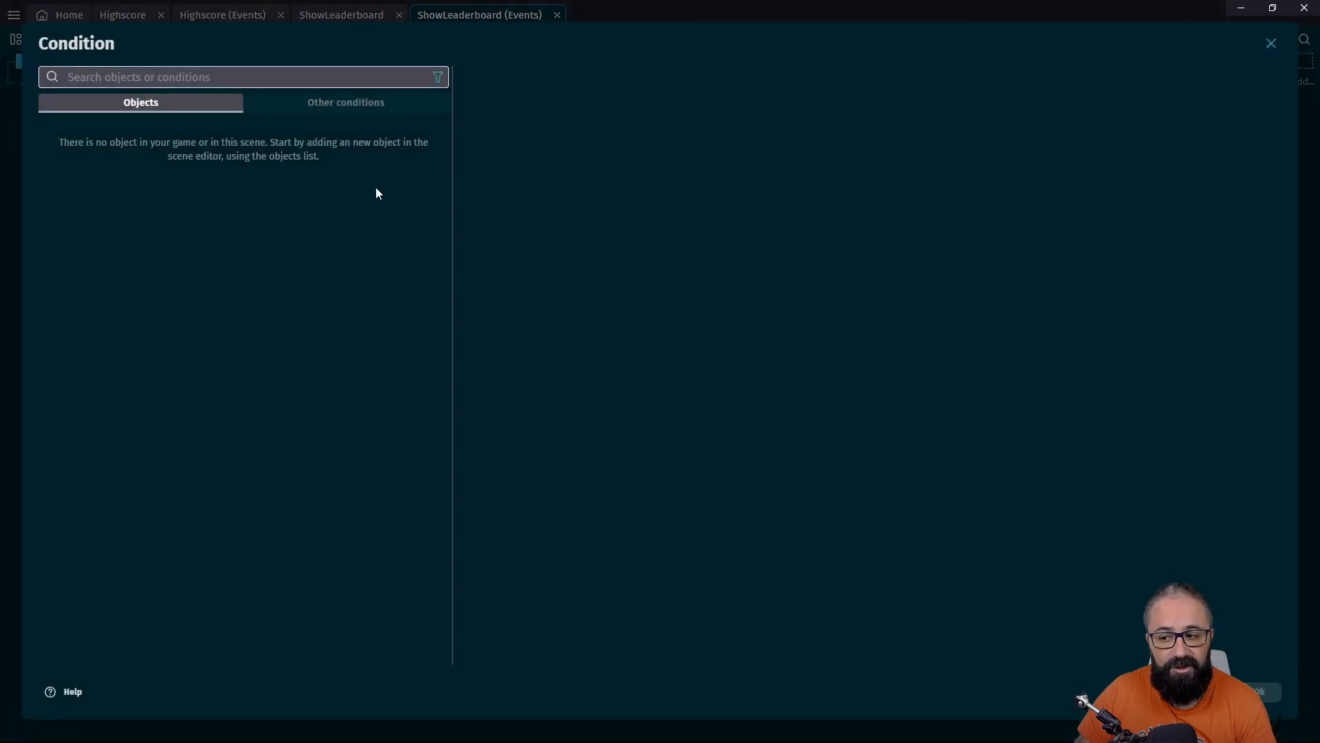
pyautogui.write('leader')
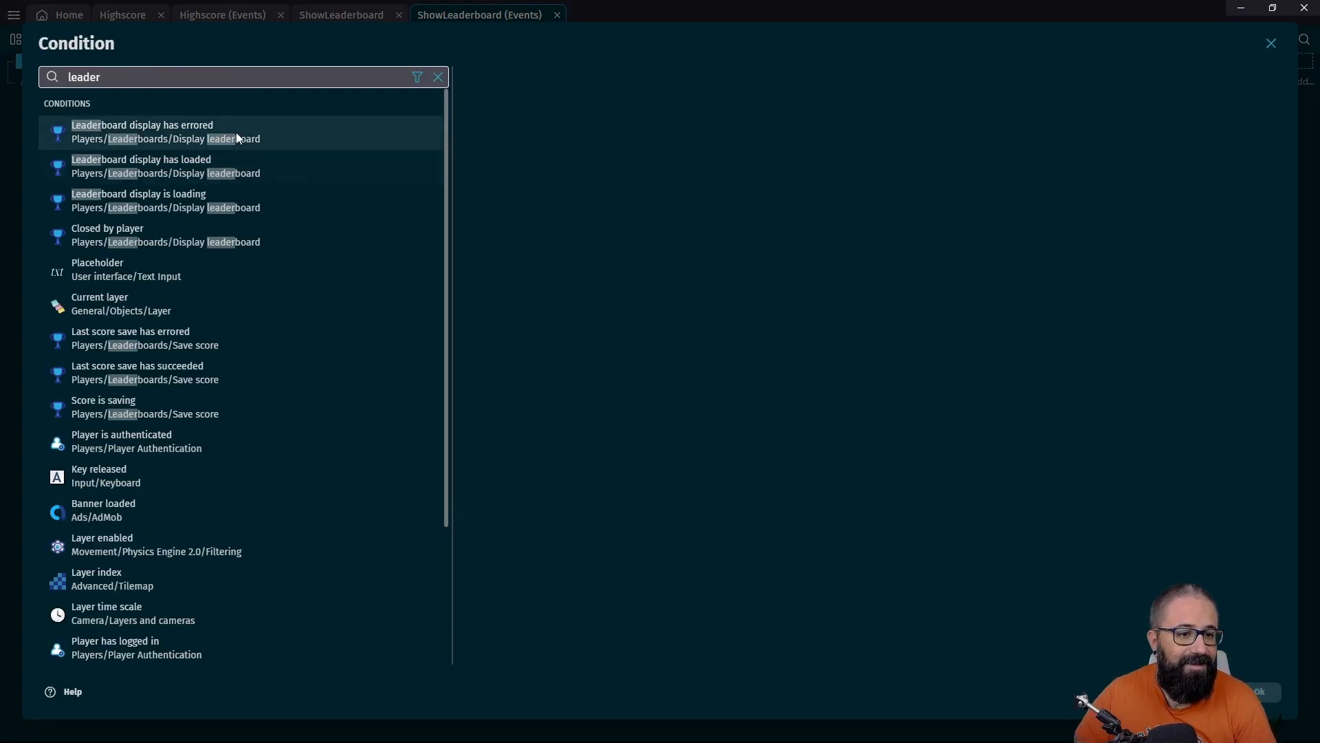
pyautogui.click(196, 172)
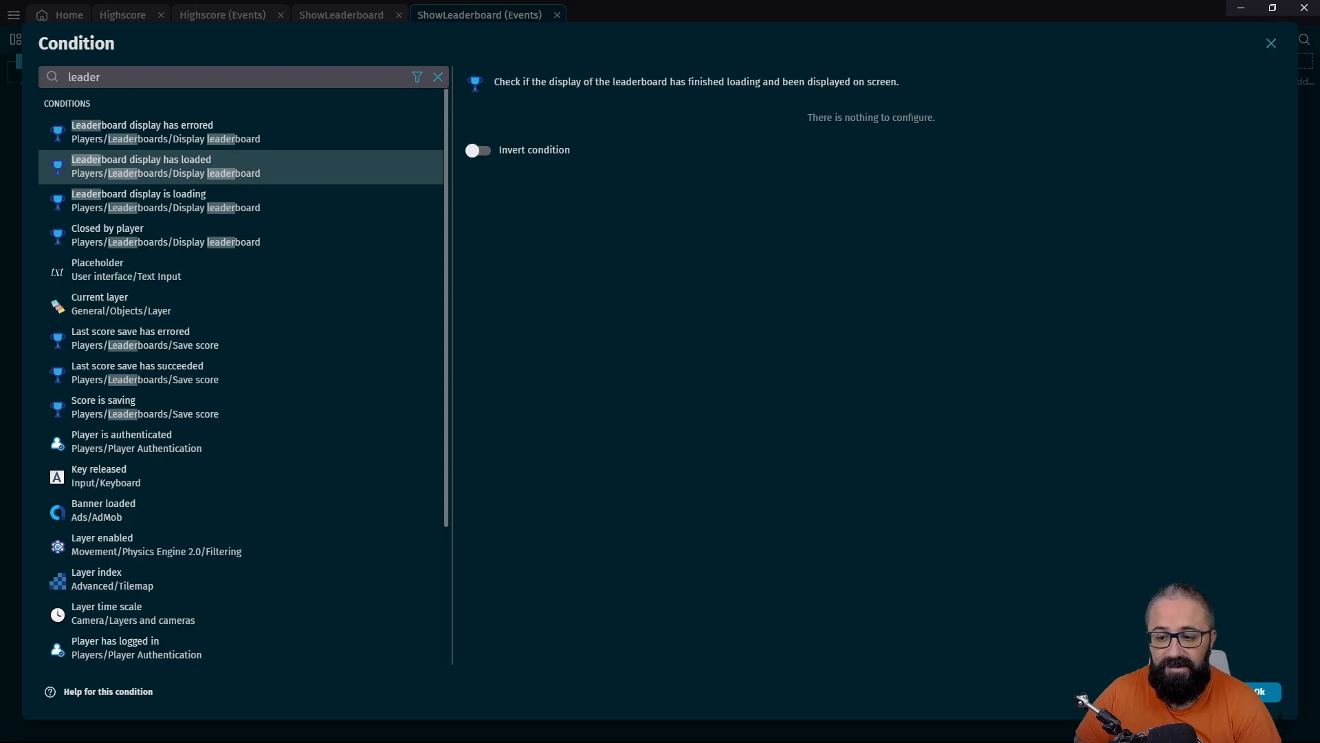
pyautogui.click(1262, 691)
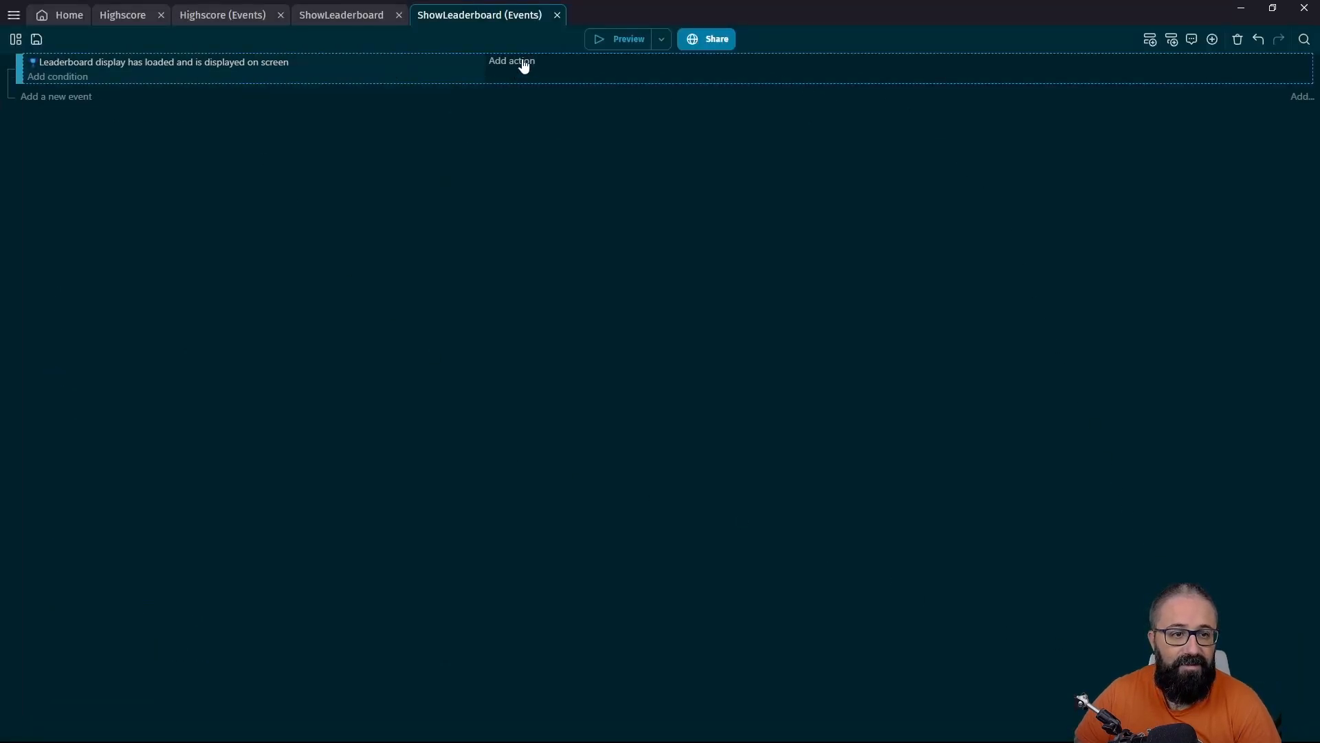
# Invert the Leaderboard display has loaded condition in the ShowLeaderboard events
pyautogui.doubleClick(174, 64)
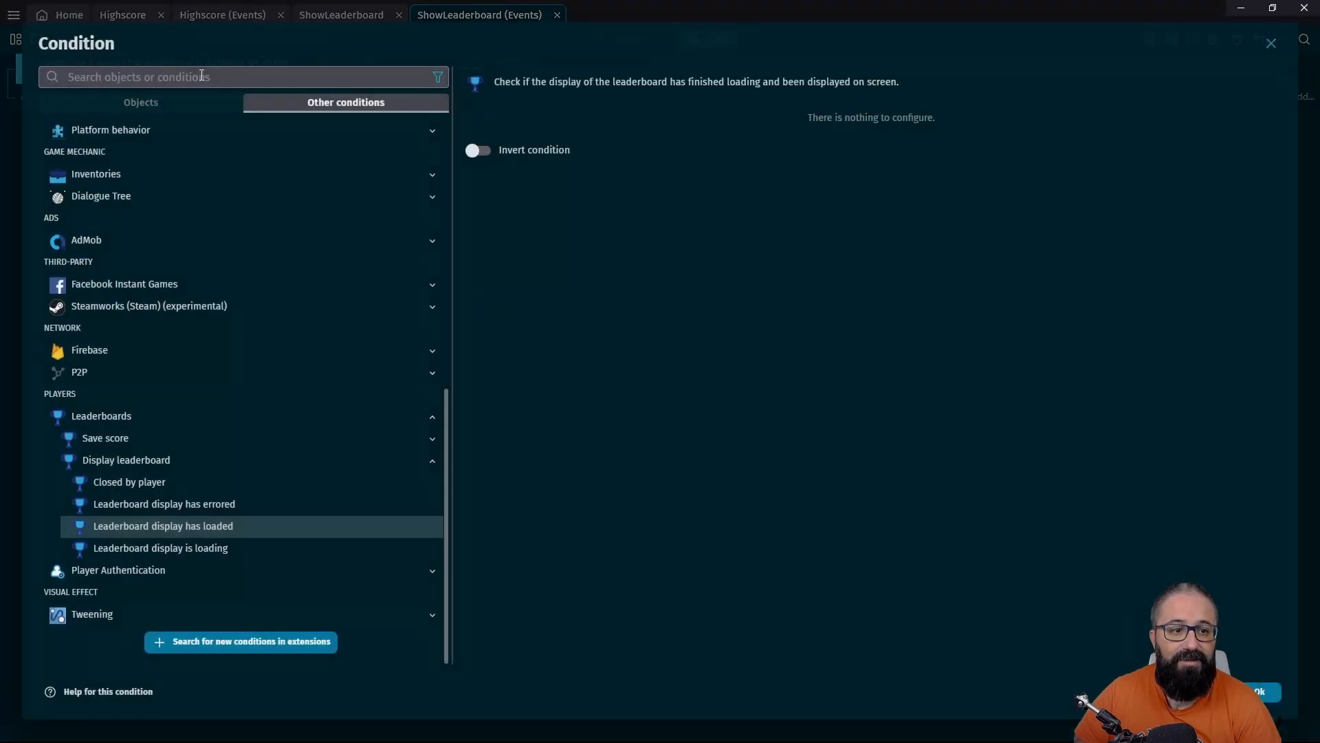
pyautogui.click(479, 150)
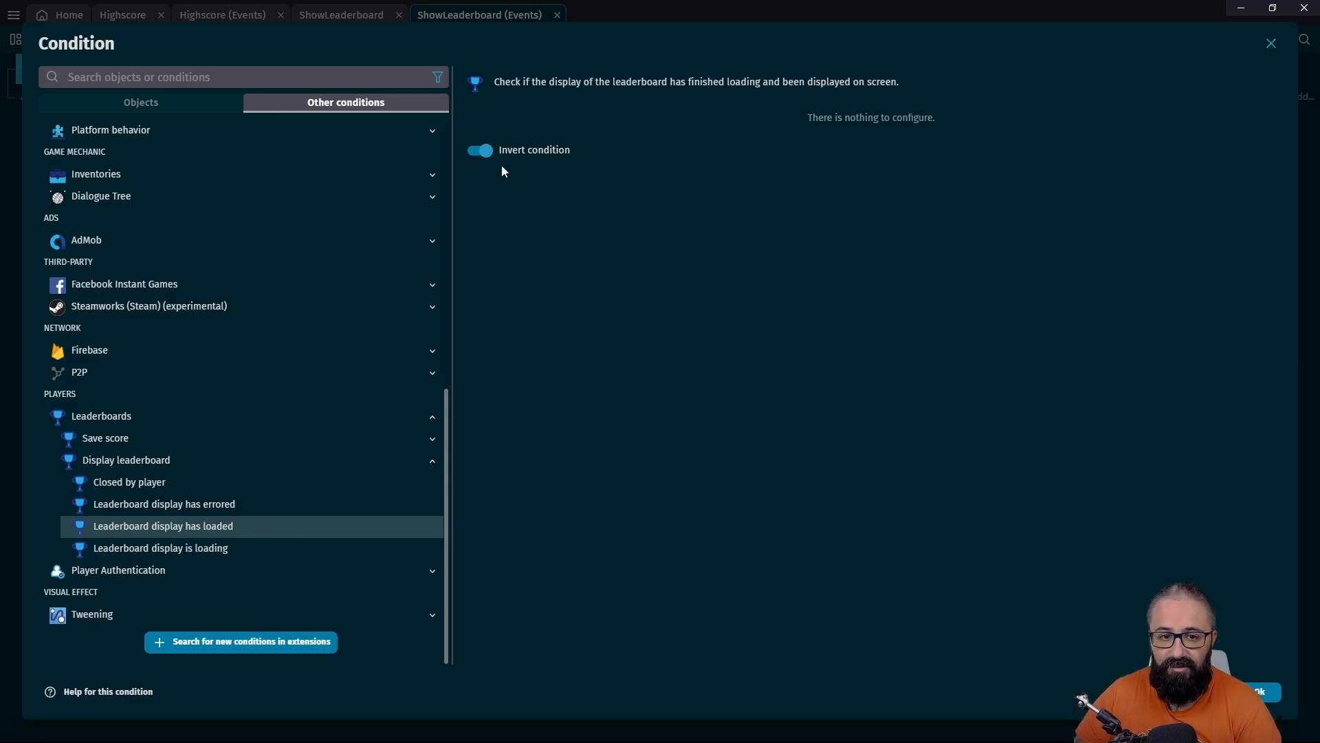
pyautogui.click(1264, 692)
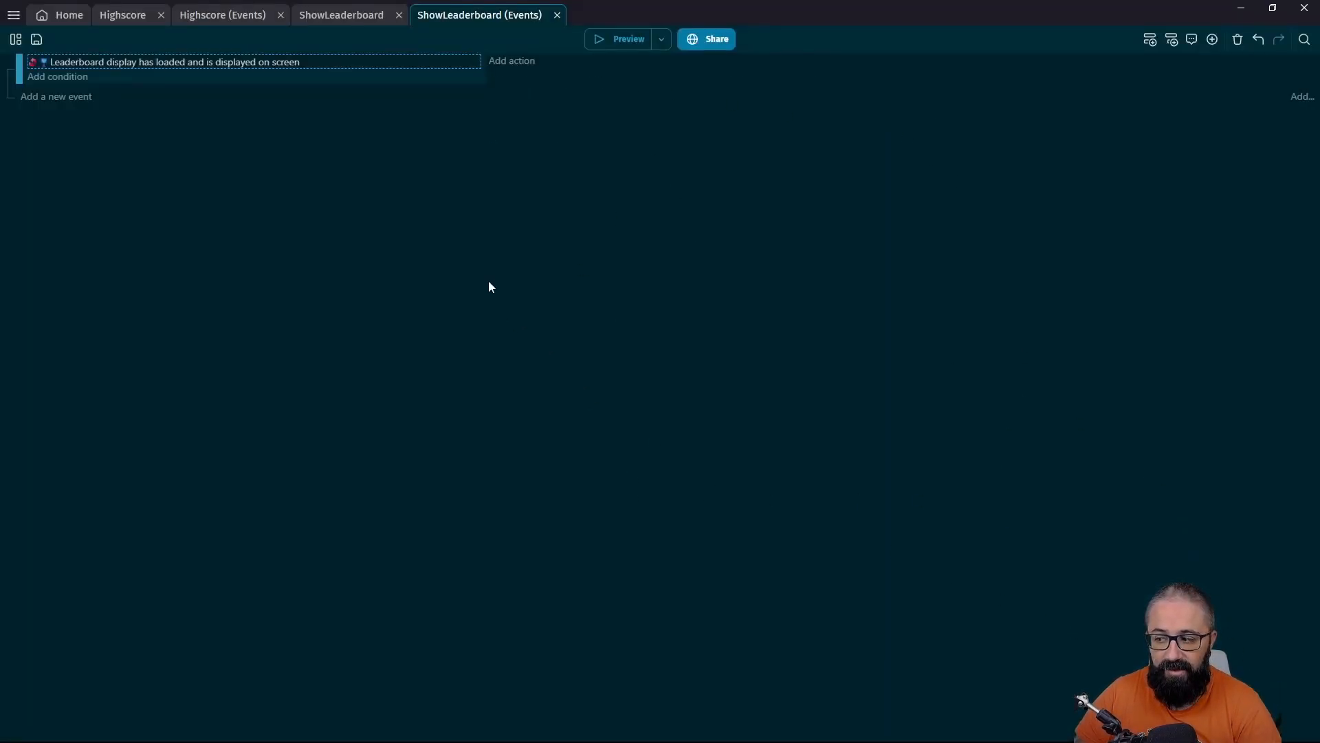
# Add a Stop and go back to previous scene action to the inverted leaderboard-loaded event, and save the project
pyautogui.click(507, 66)
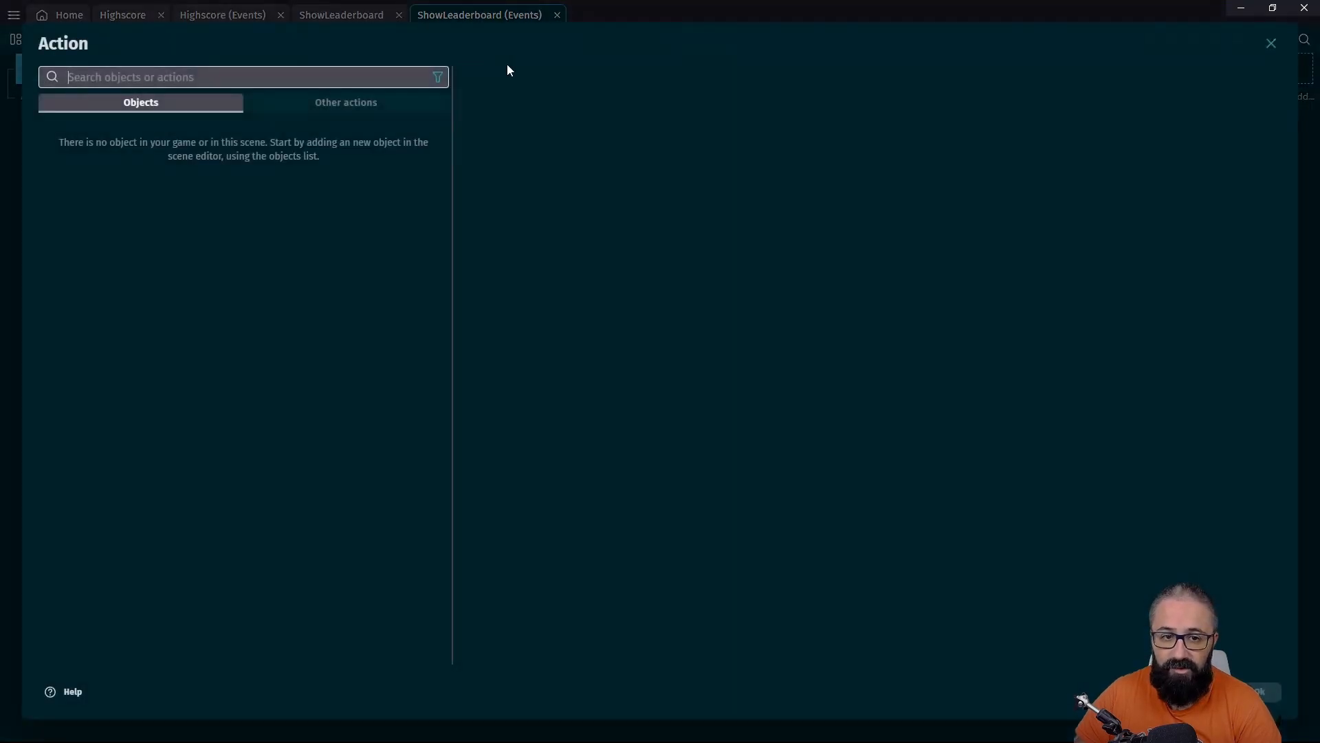
pyautogui.write('sto')
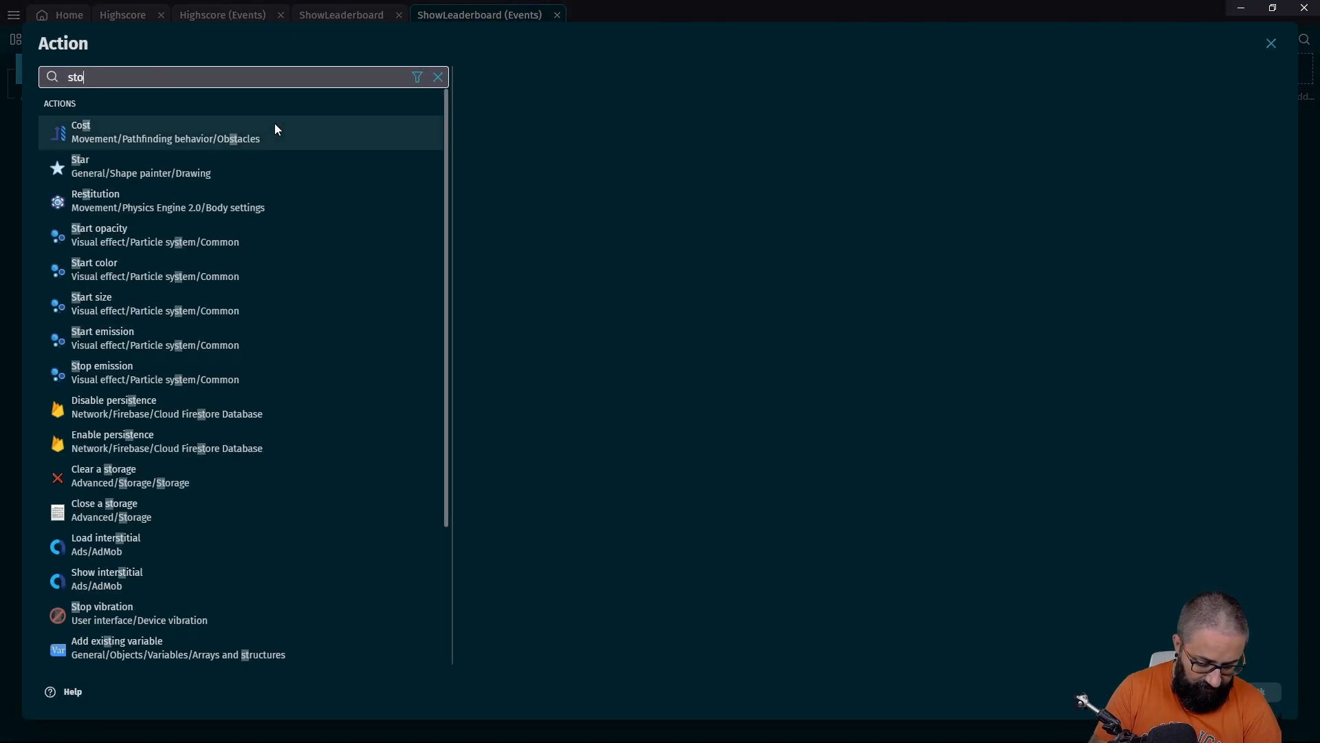
pyautogui.write('p scene')
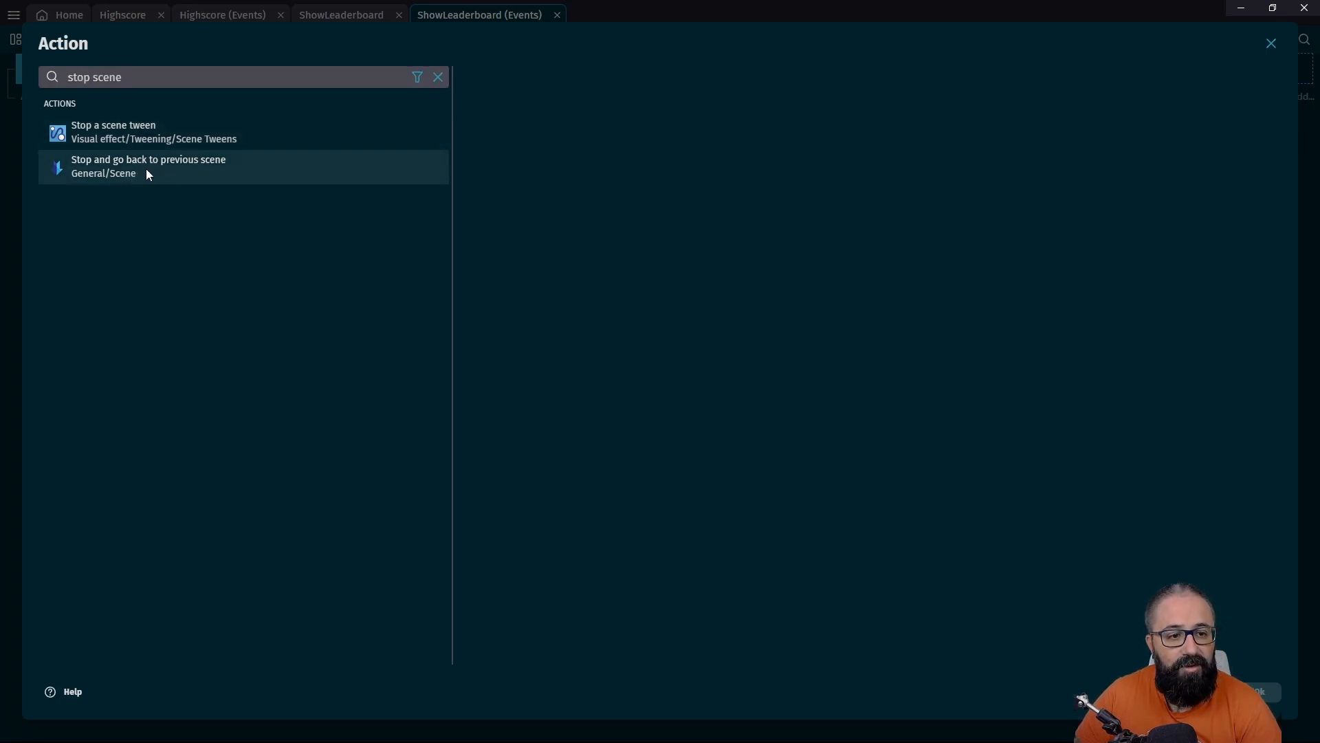
pyautogui.click(147, 172)
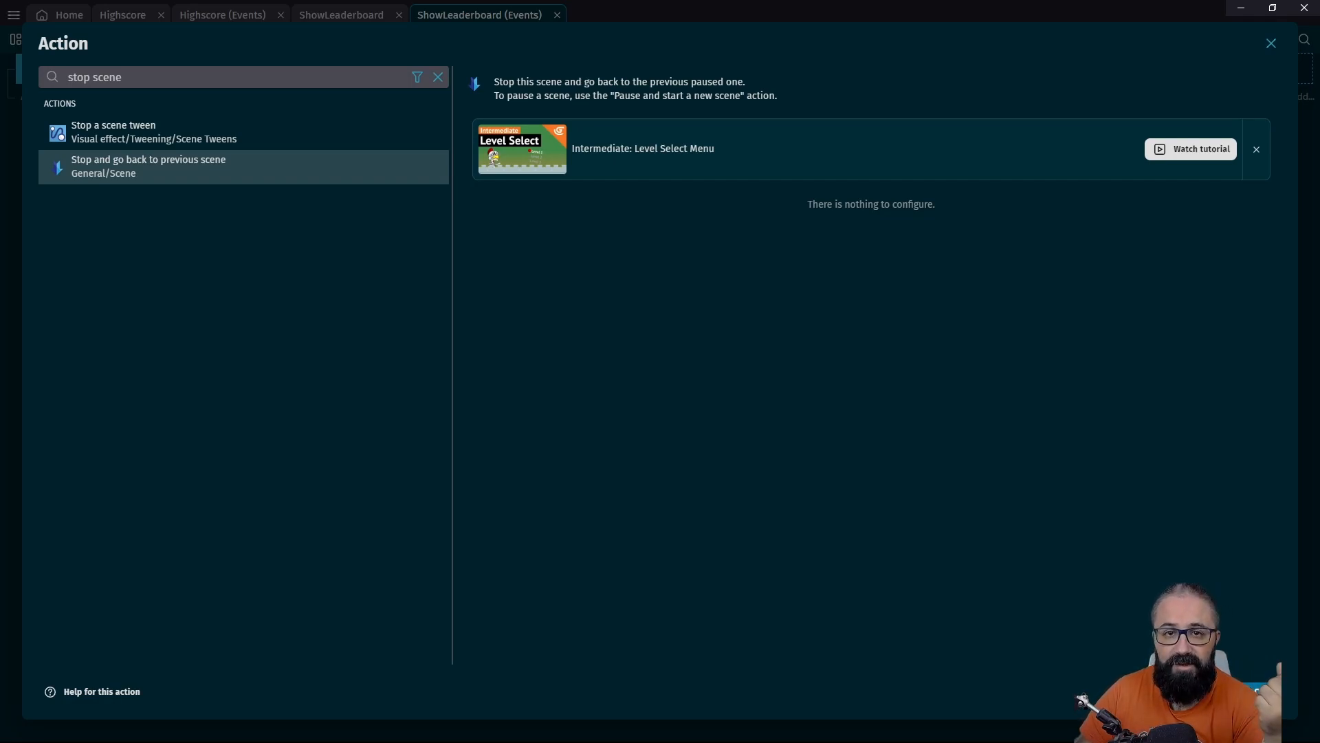
pyautogui.click(1262, 691)
pyautogui.click(39, 45)
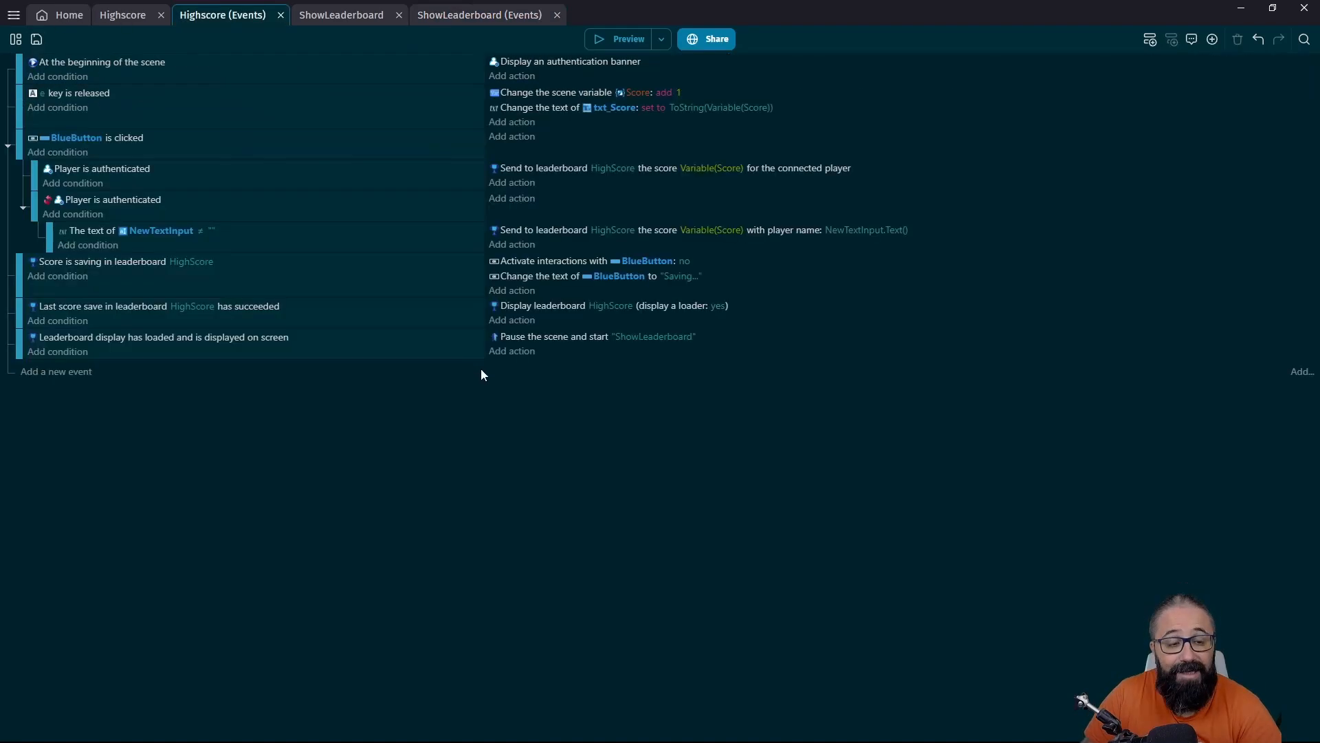
# Add a Trigger once while true condition to the Highscore event that displays the leaderboard after a successful save, and save the project
pyautogui.click(395, 325)
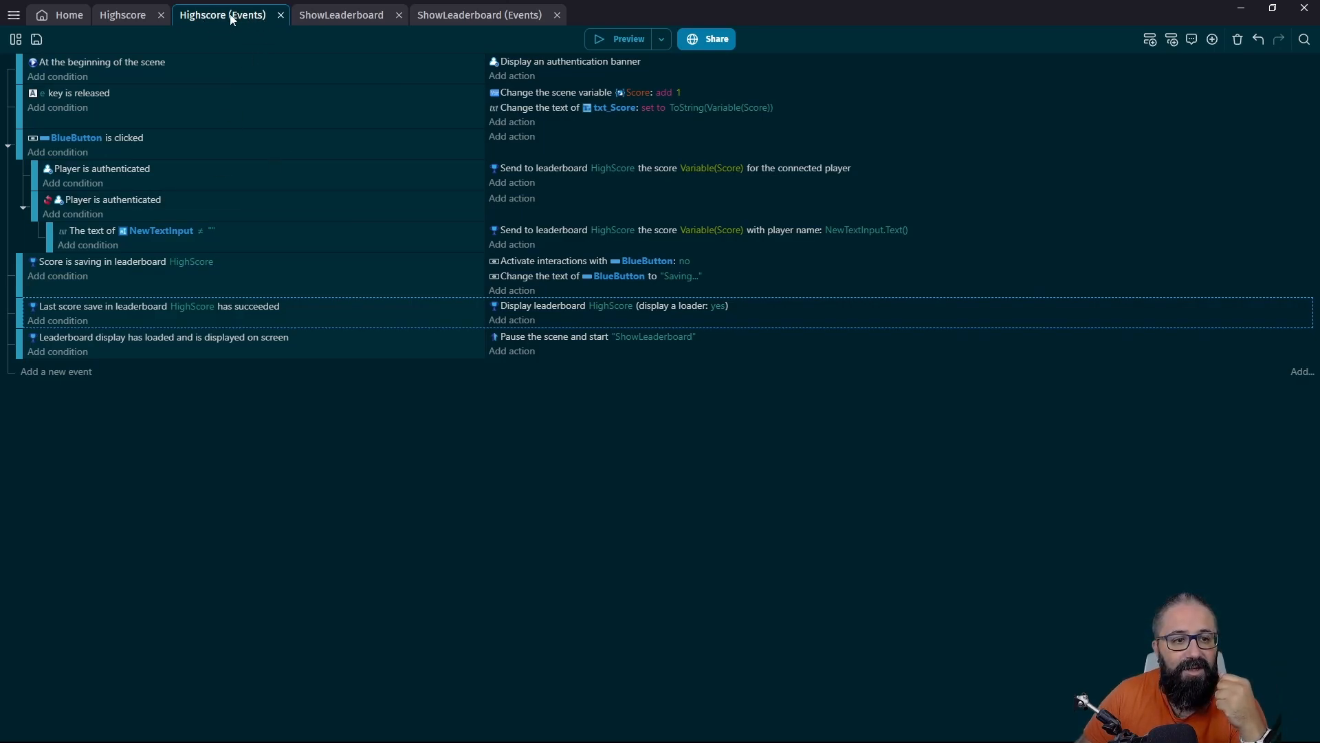
pyautogui.click(96, 310)
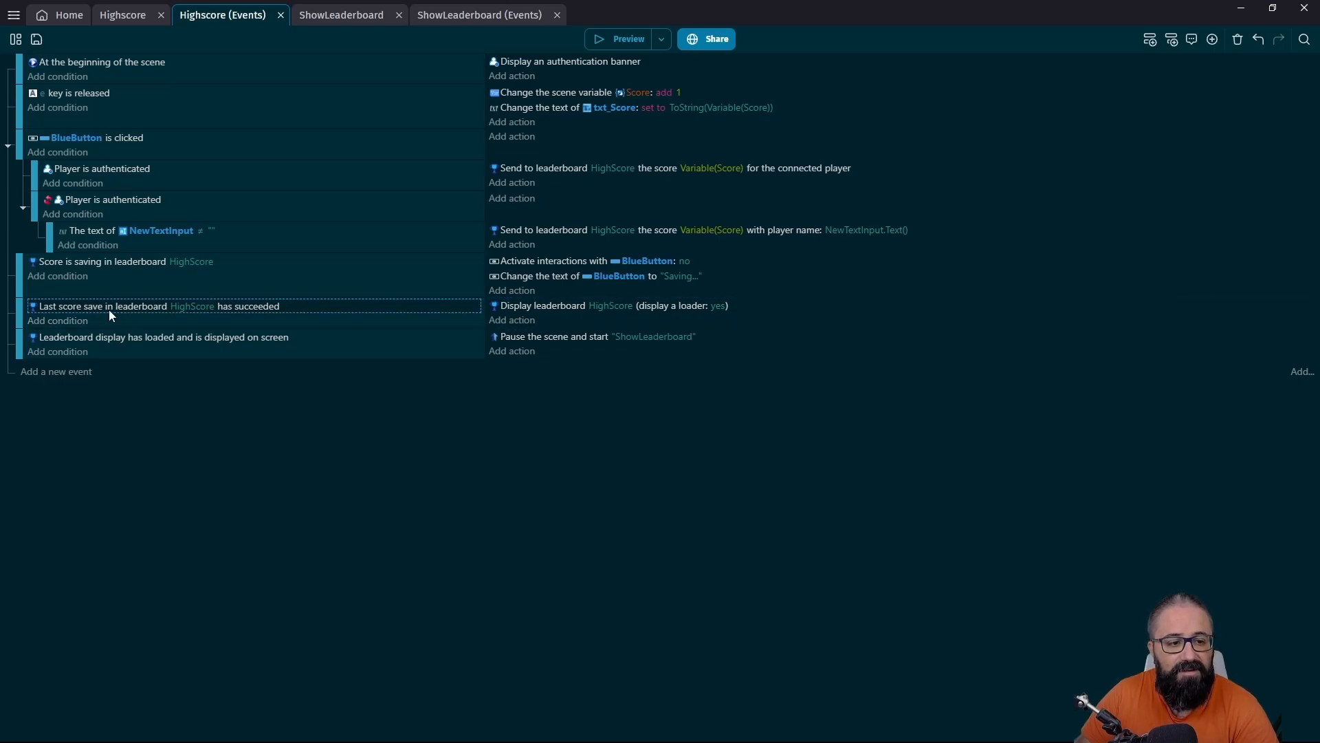
pyautogui.click(59, 322)
pyautogui.write('trigger')
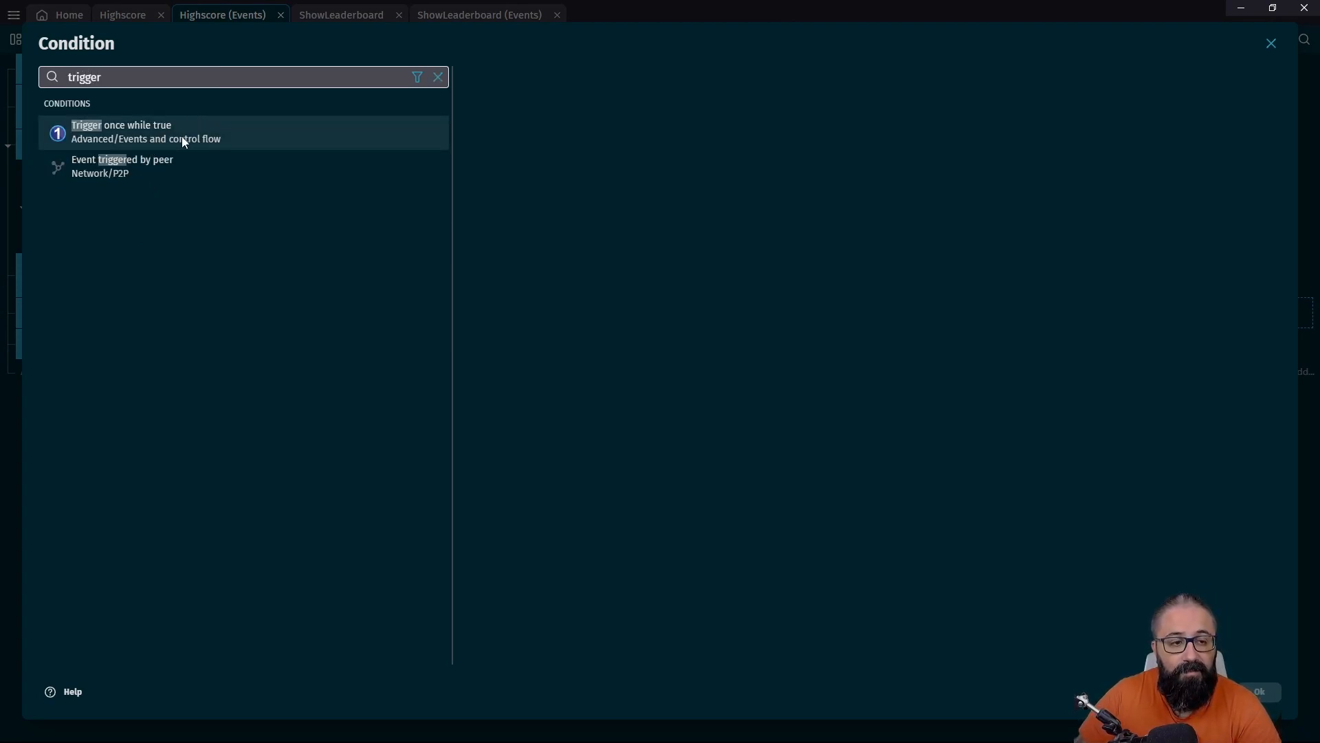
pyautogui.click(182, 137)
pyautogui.click(1259, 691)
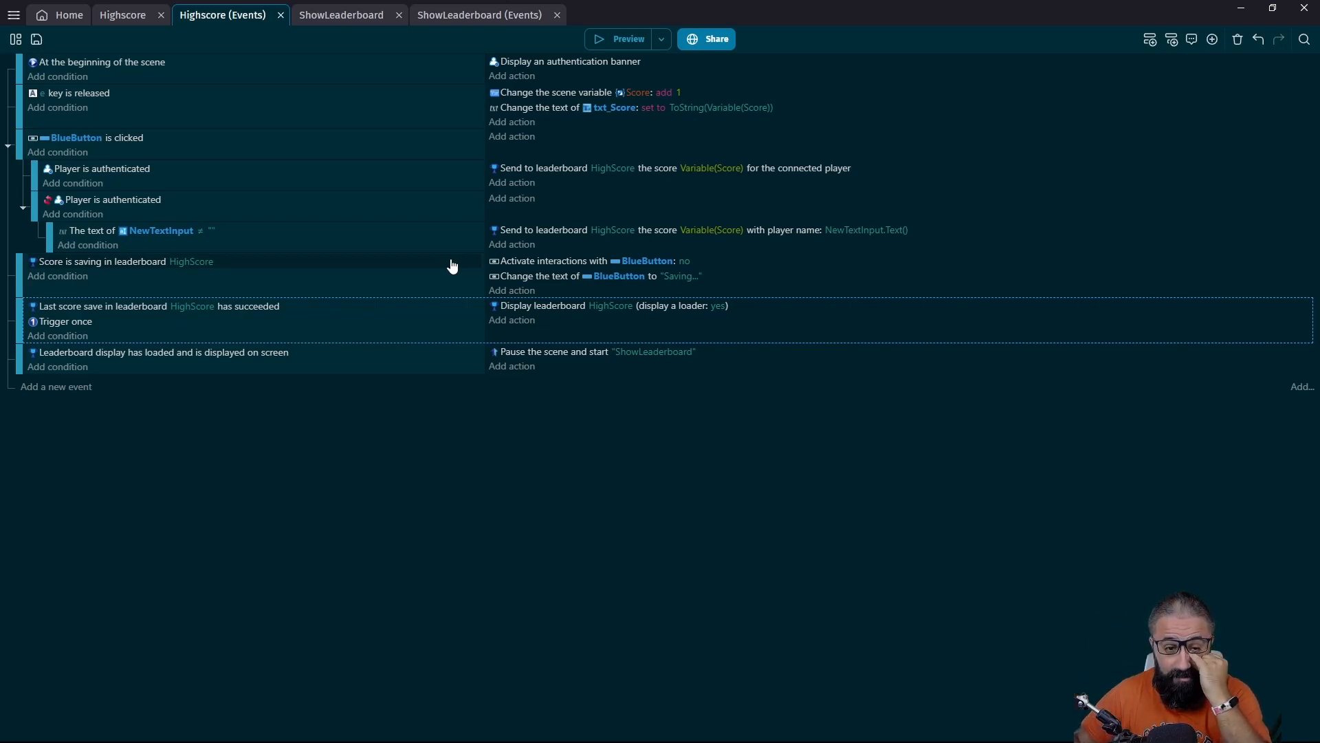
pyautogui.click(36, 39)
# Preview the Highscore scene, raise the score to 9, send it, and close the leaderboard display
pyautogui.click(119, 325)
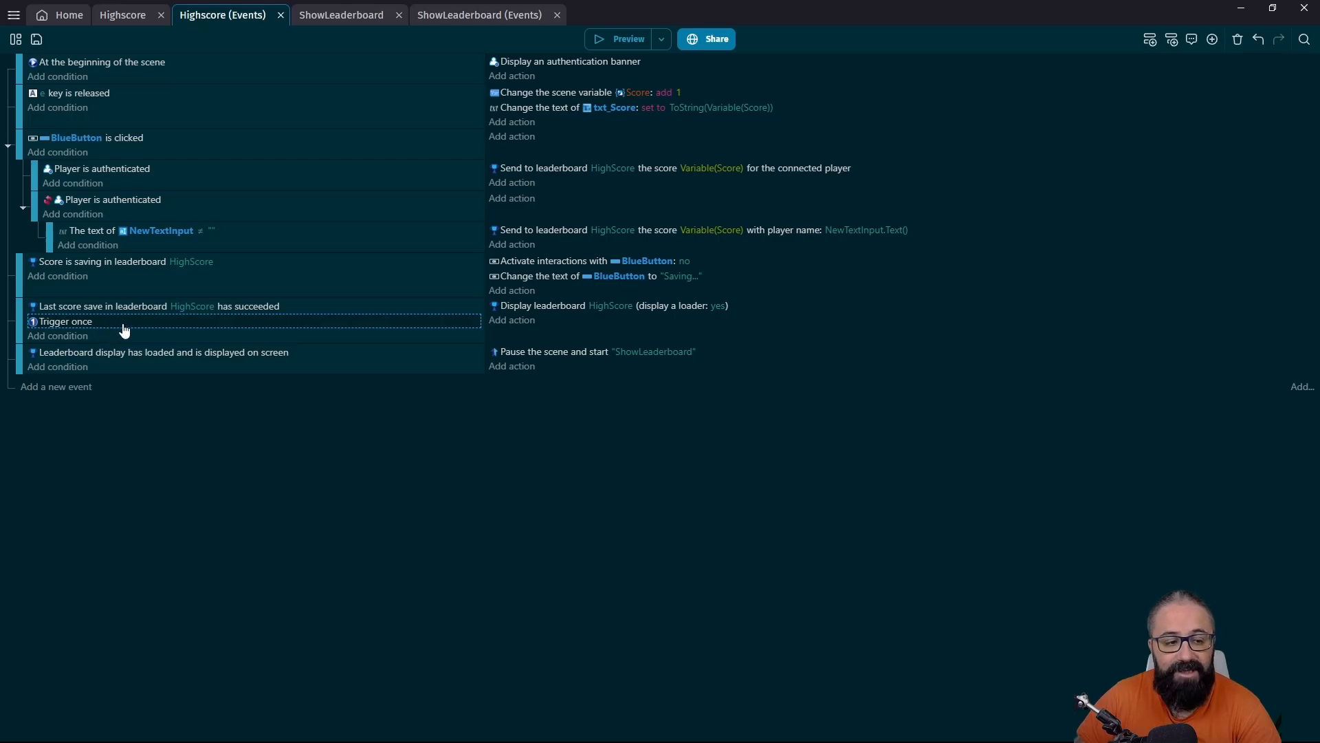
pyautogui.click(616, 40)
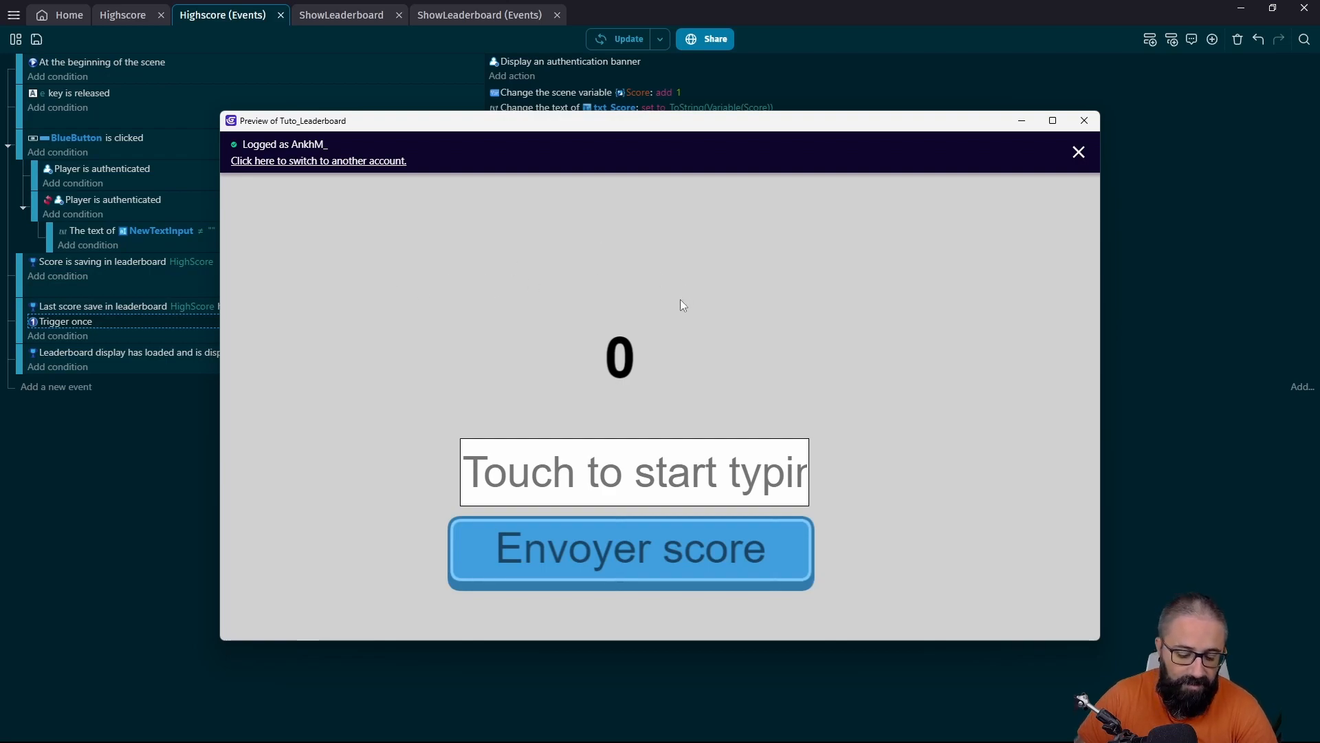
pyautogui.press('e')
pyautogui.press('e')
pyautogui.press('e')
pyautogui.press('e')
pyautogui.press('e')
pyautogui.press('e')
pyautogui.press('e')
pyautogui.press('e')
pyautogui.press('e')
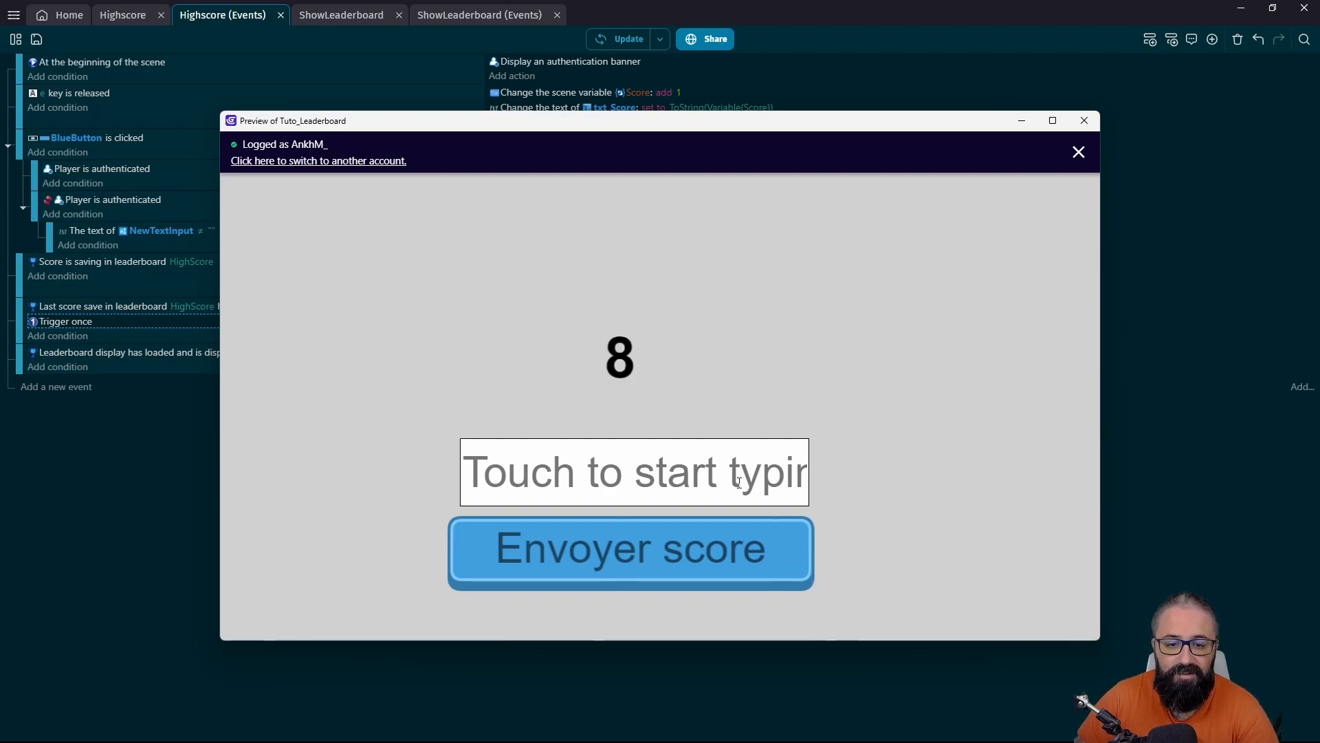
pyautogui.click(605, 560)
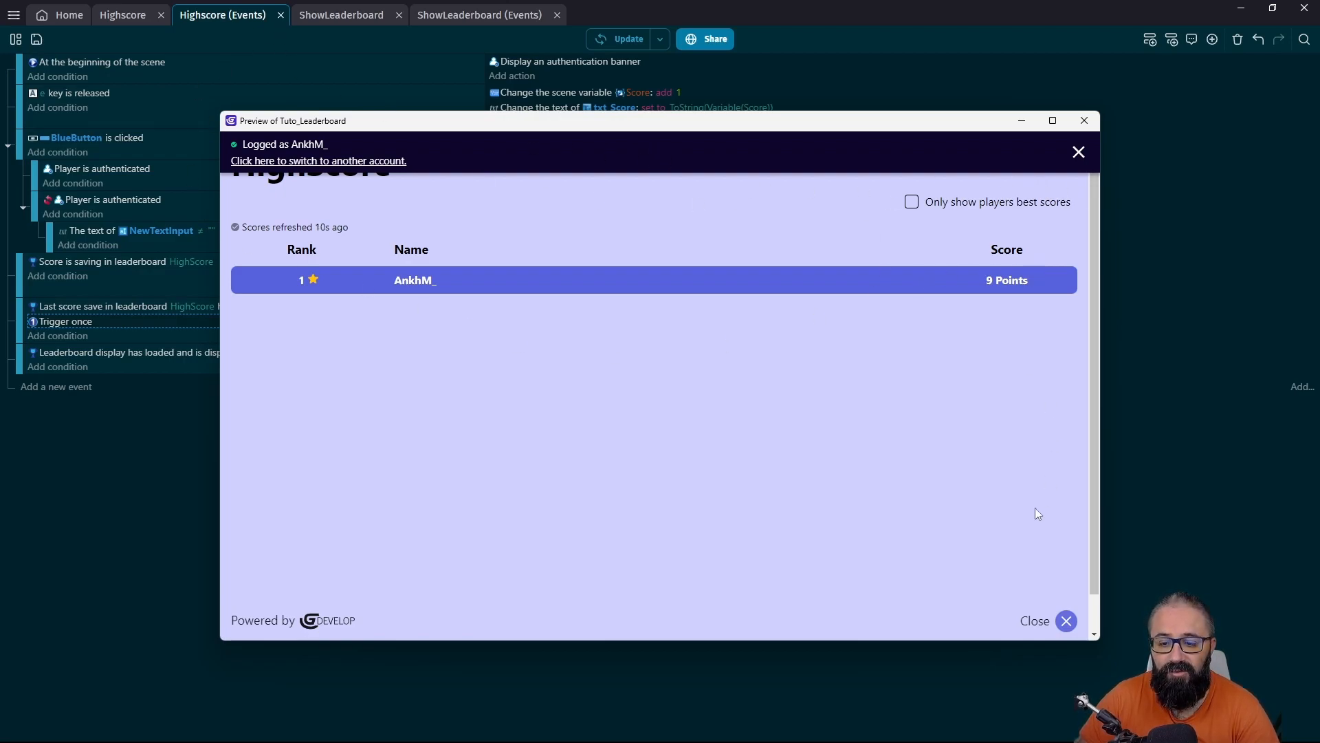
pyautogui.click(1066, 622)
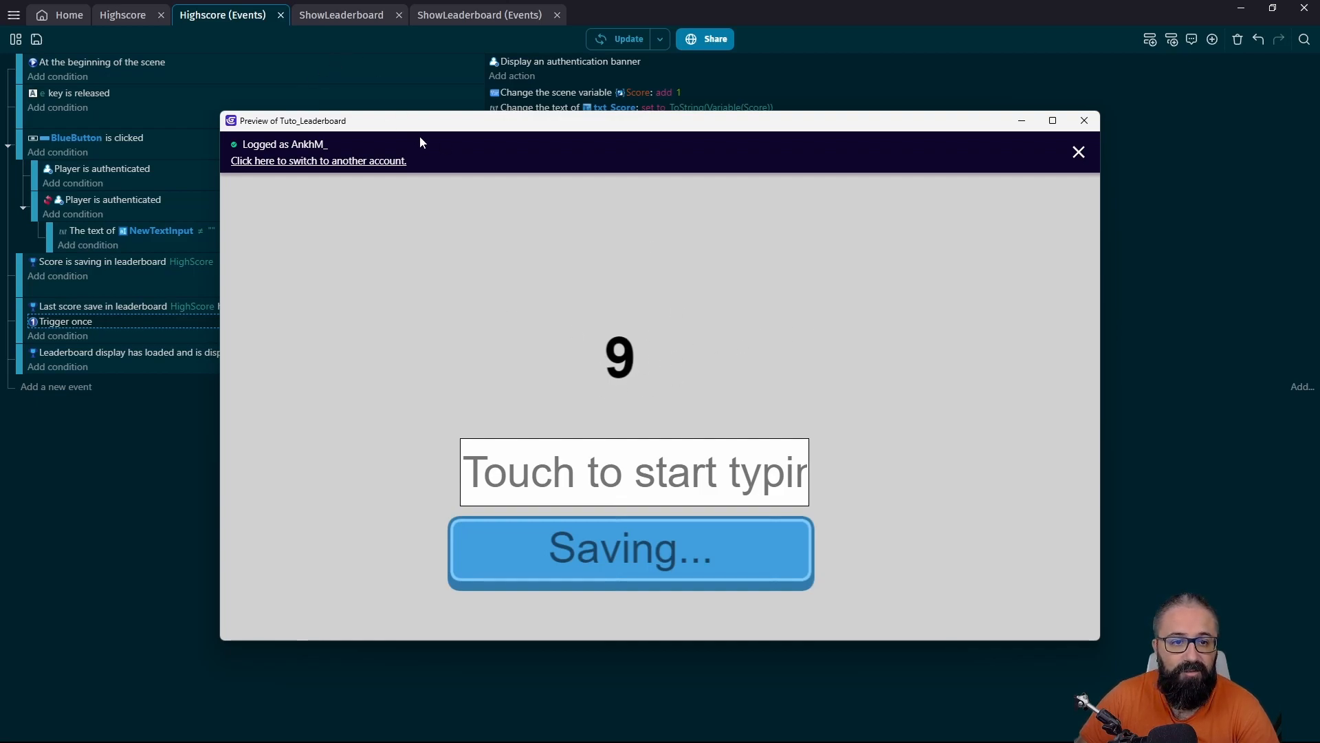
# Inspect the paused scene's name field and Saving... button in the preview window, and close the preview
pyautogui.moveTo(419, 122); pyautogui.dragTo(521, 156)
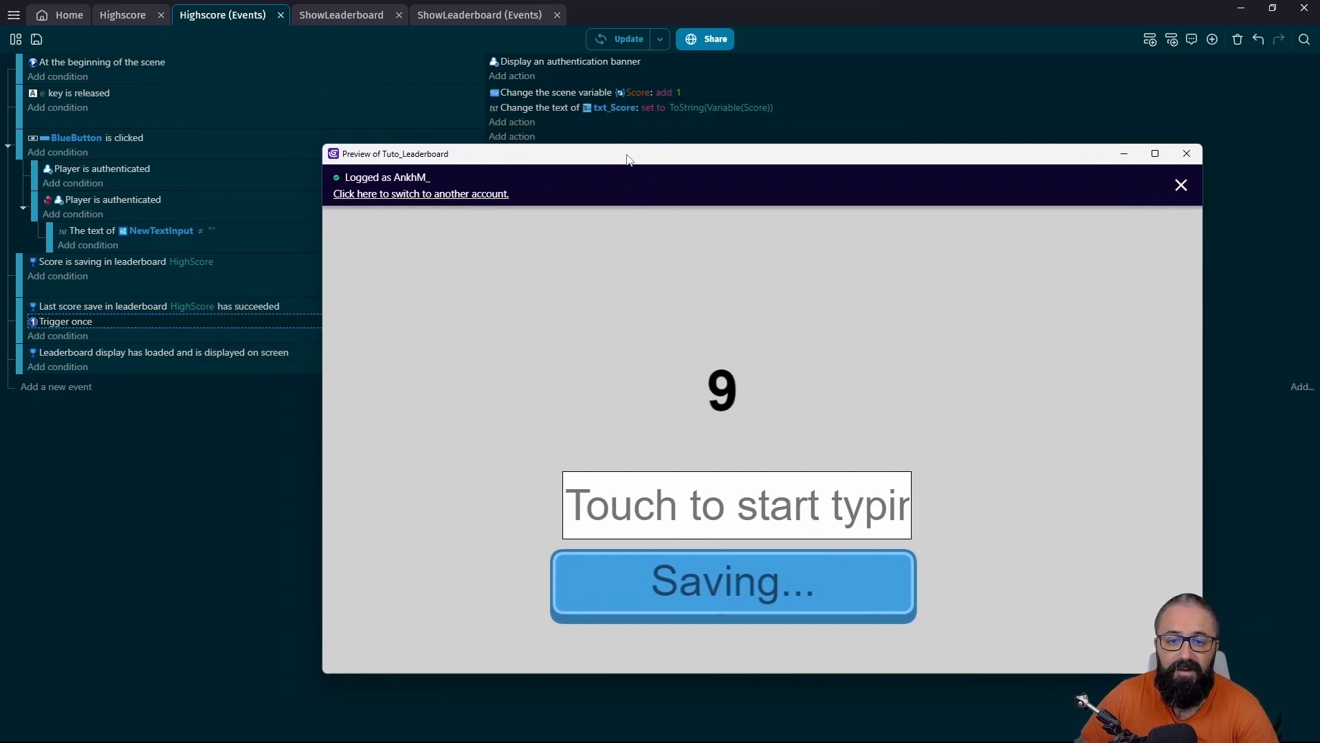
pyautogui.moveTo(628, 155); pyautogui.dragTo(480, 130)
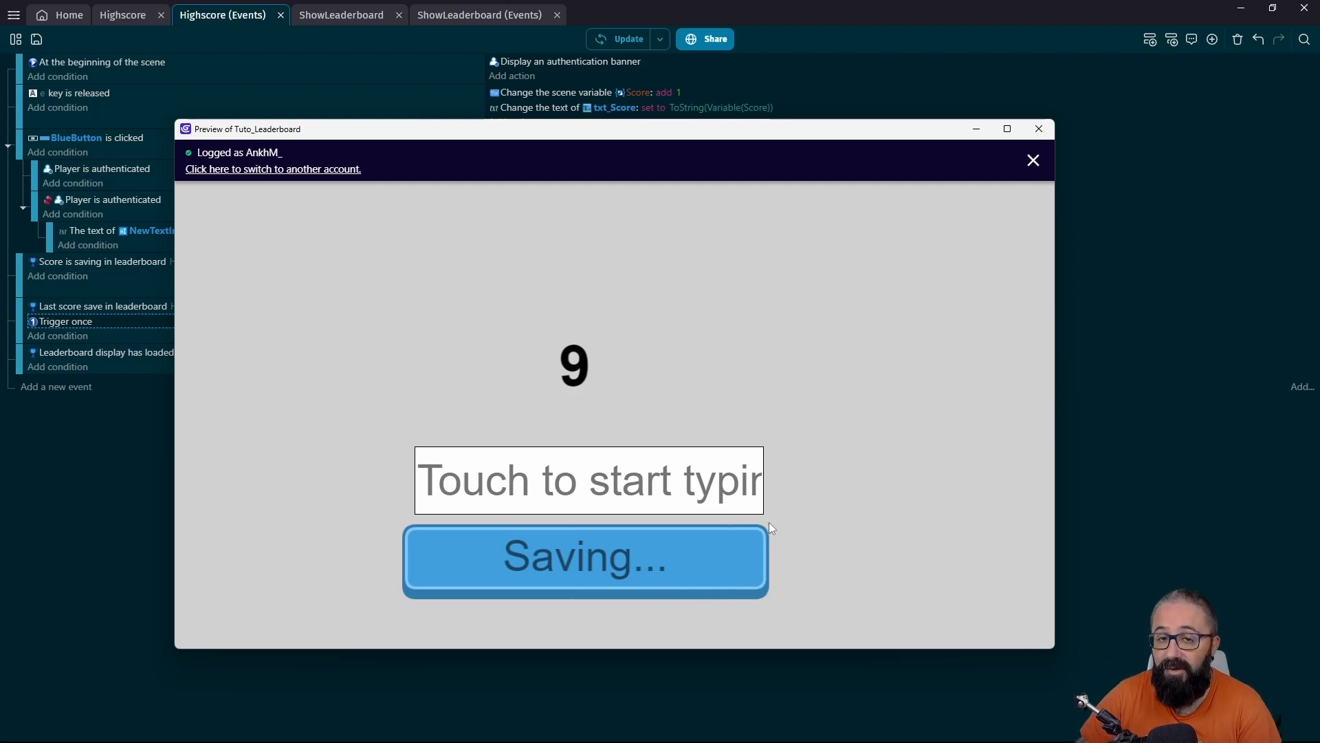
pyautogui.moveTo(821, 130); pyautogui.dragTo(790, 113)
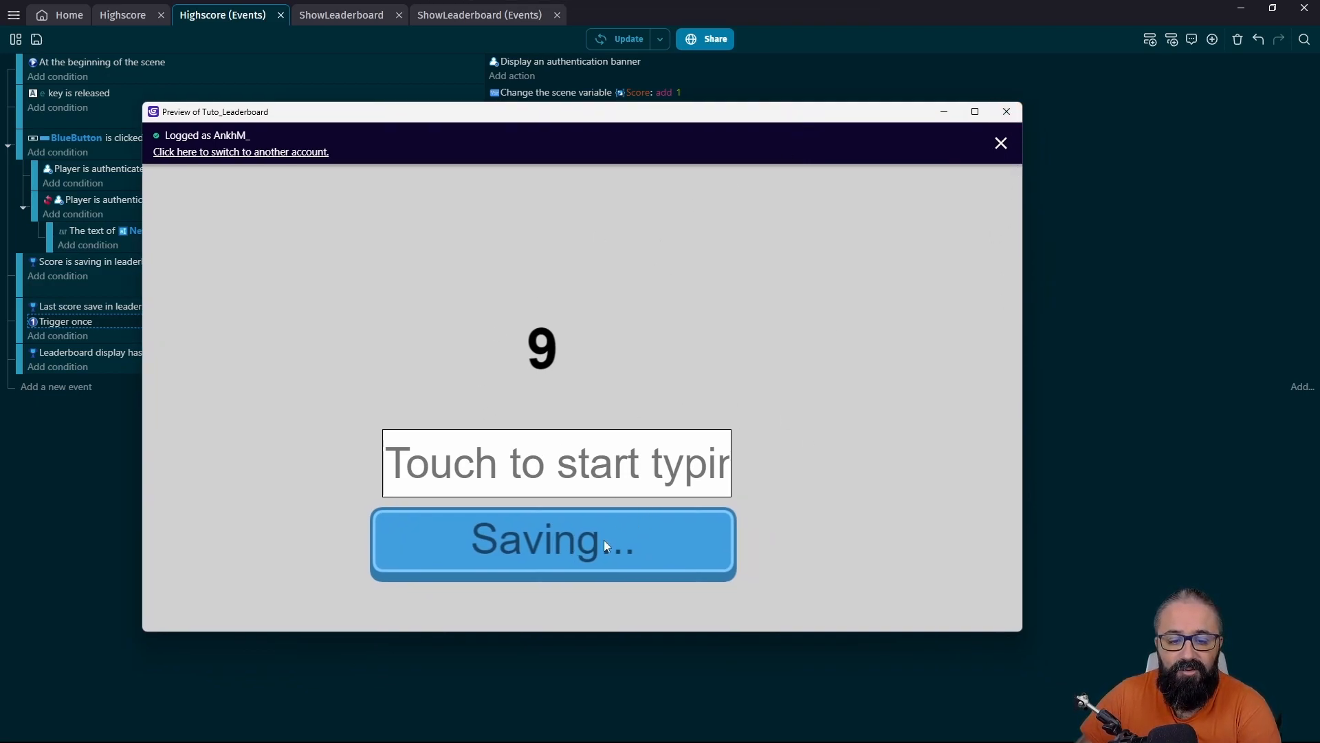
pyautogui.click(595, 457)
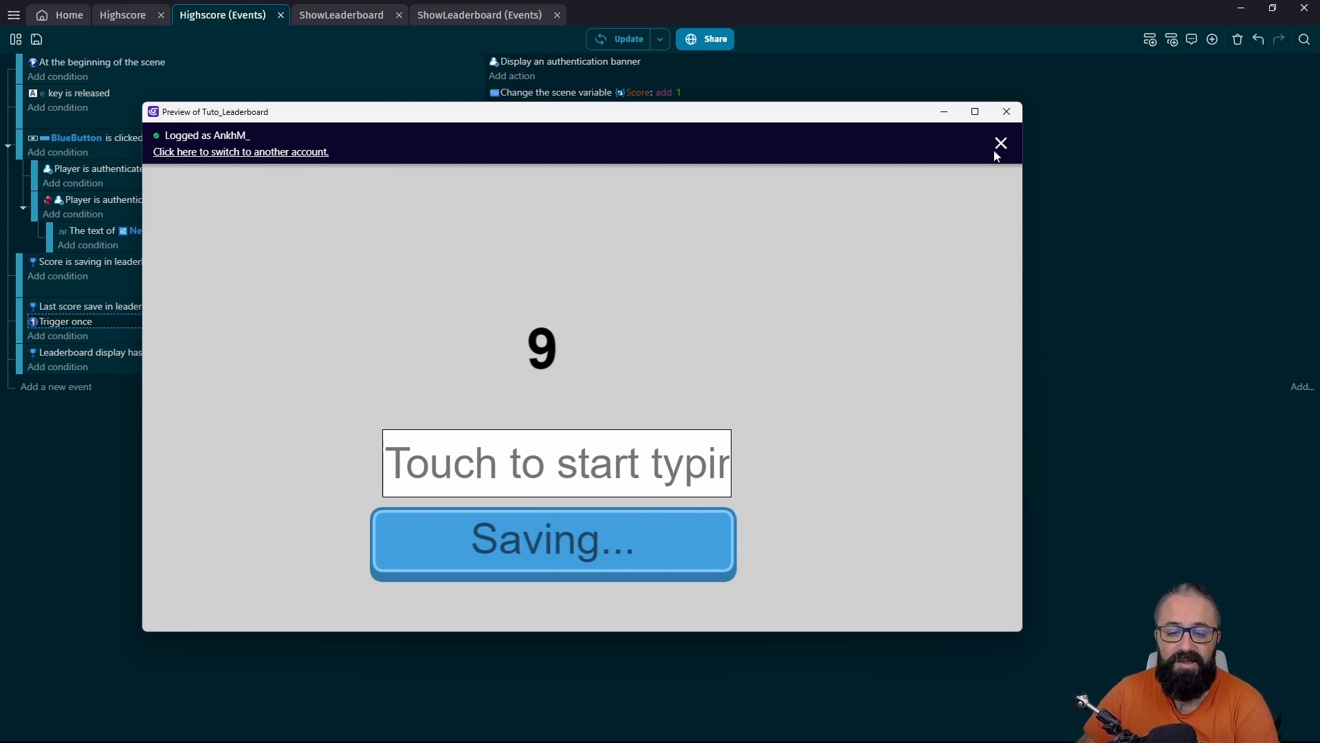
pyautogui.click(1006, 112)
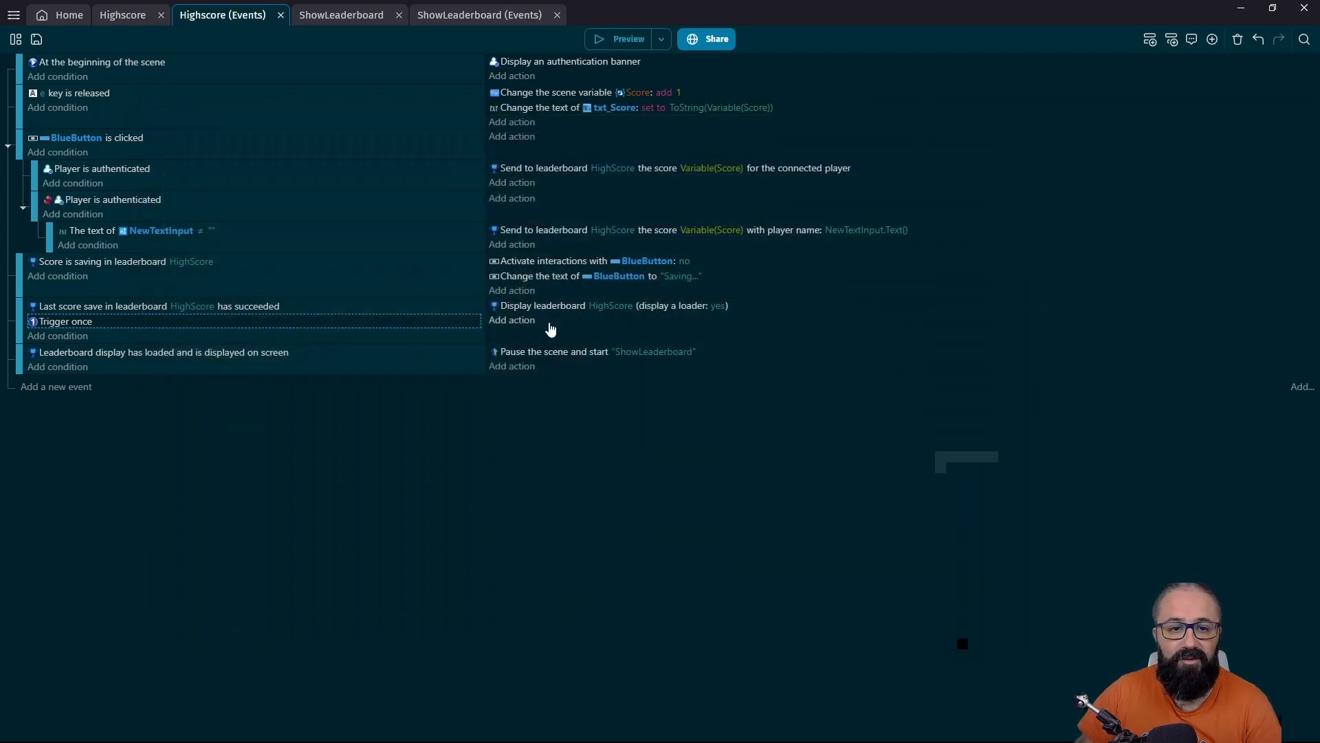
# Preview the game again, send a score of 4, check the leaderboard entries, and close the preview
pyautogui.click(625, 44)
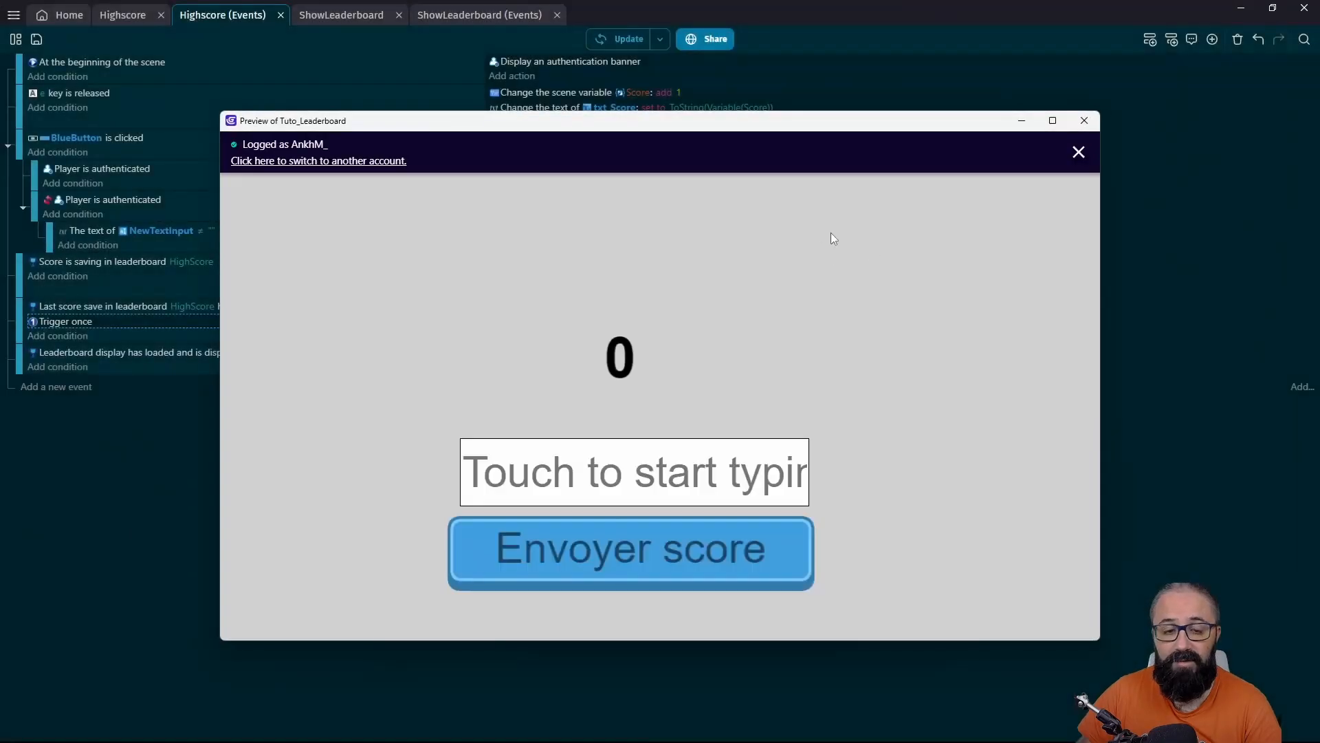
pyautogui.press('e')
pyautogui.press('e')
pyautogui.press('e')
pyautogui.press('e')
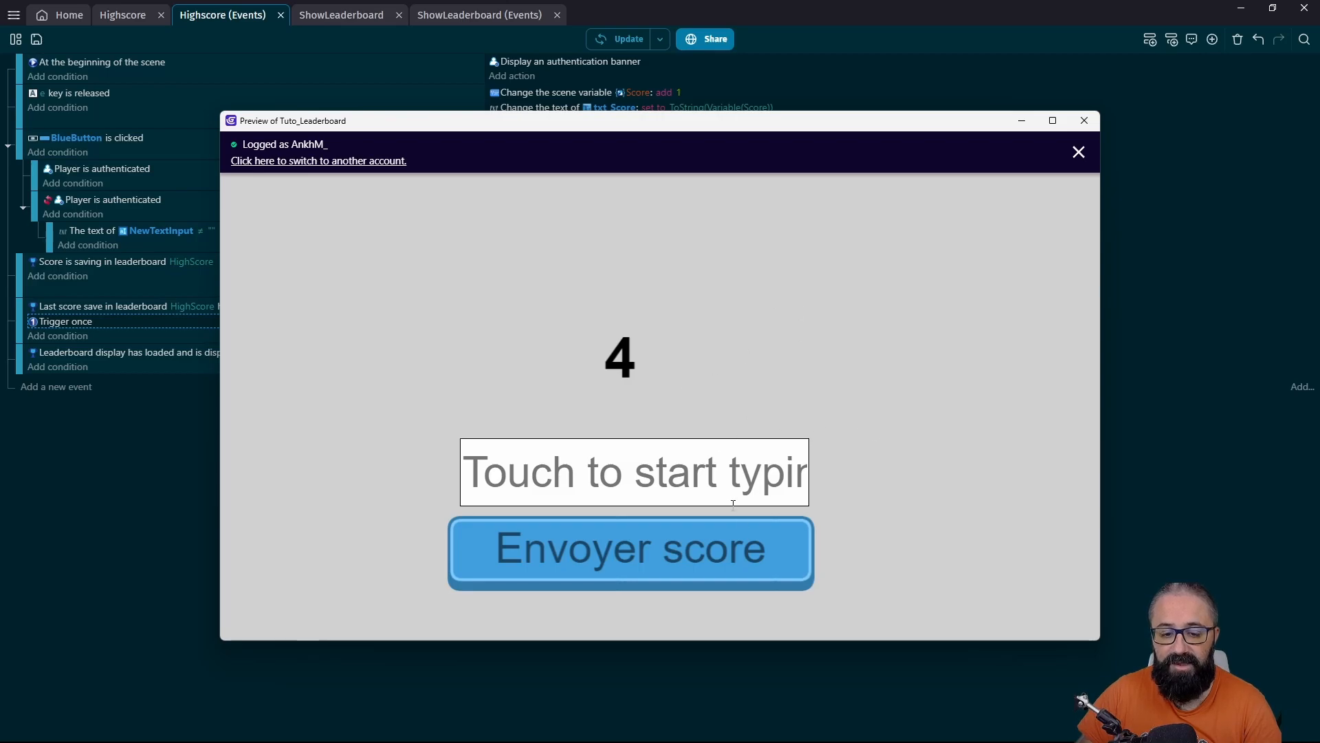
pyautogui.click(657, 552)
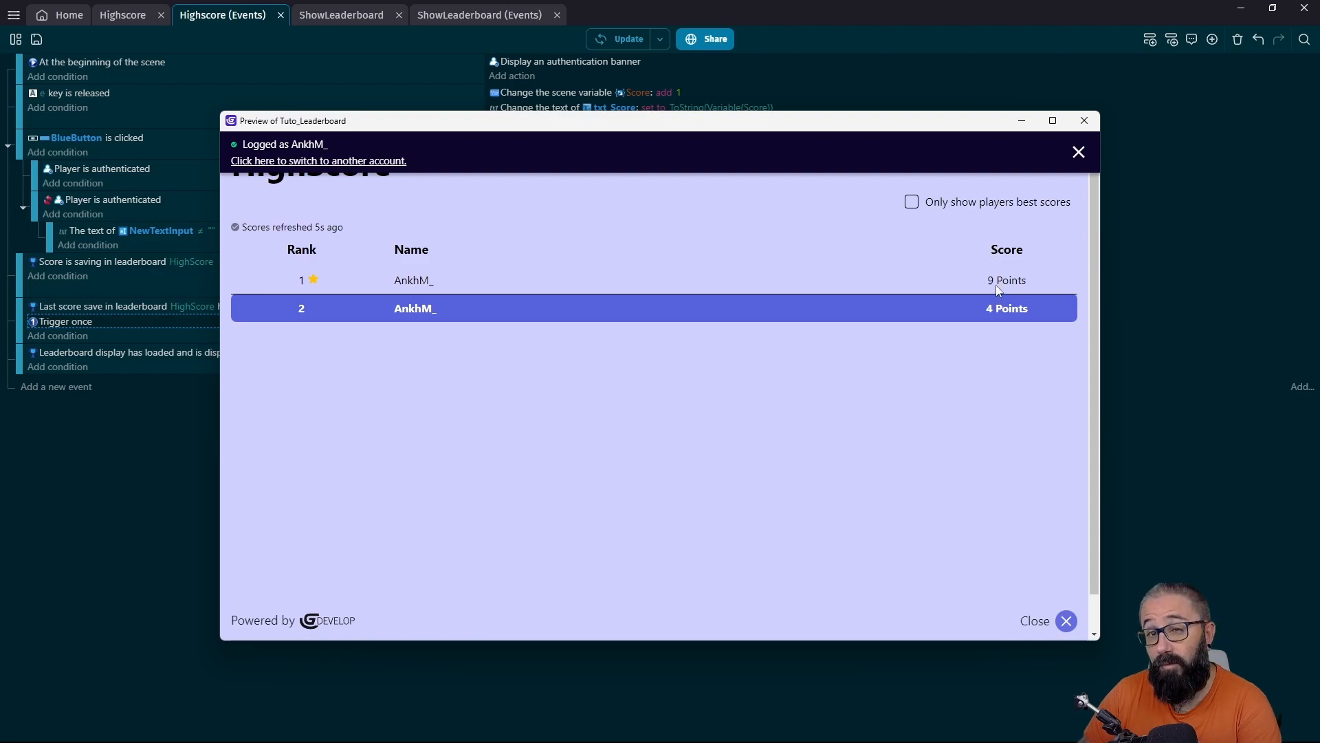
pyautogui.click(1065, 621)
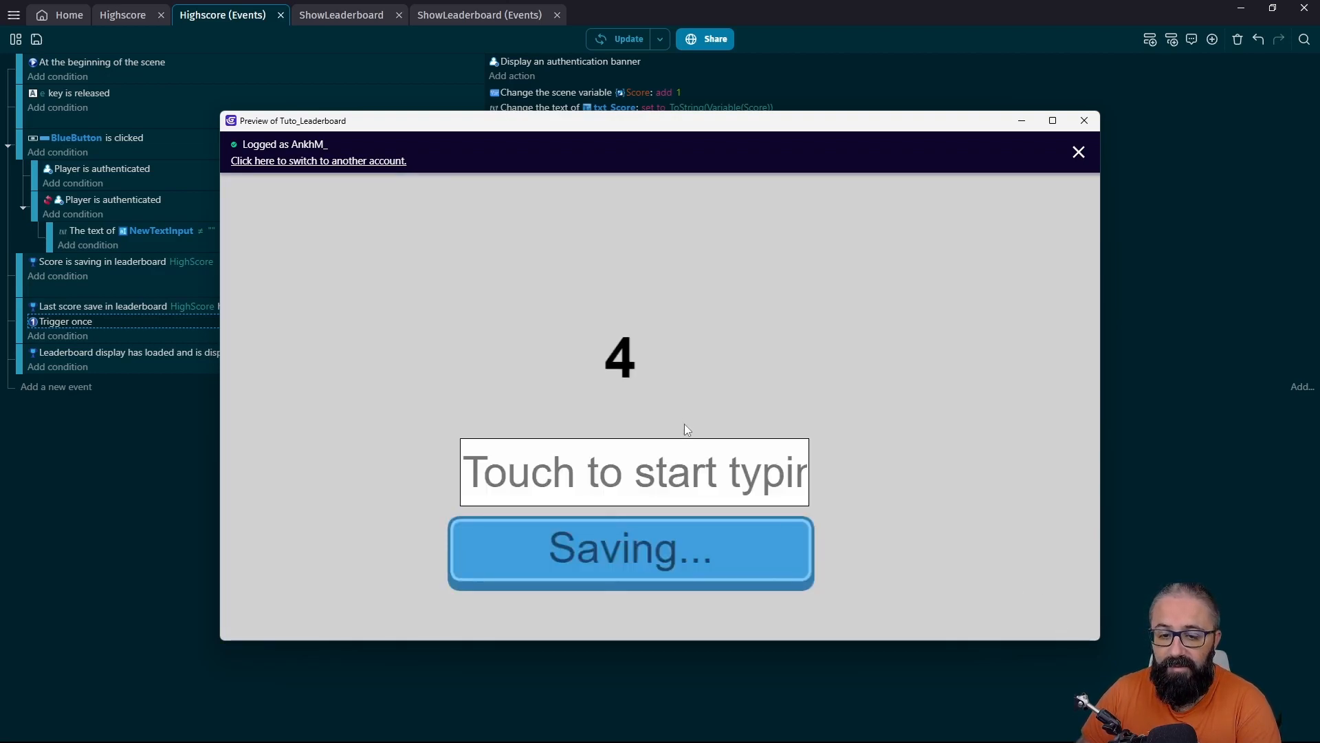
pyautogui.click(1089, 122)
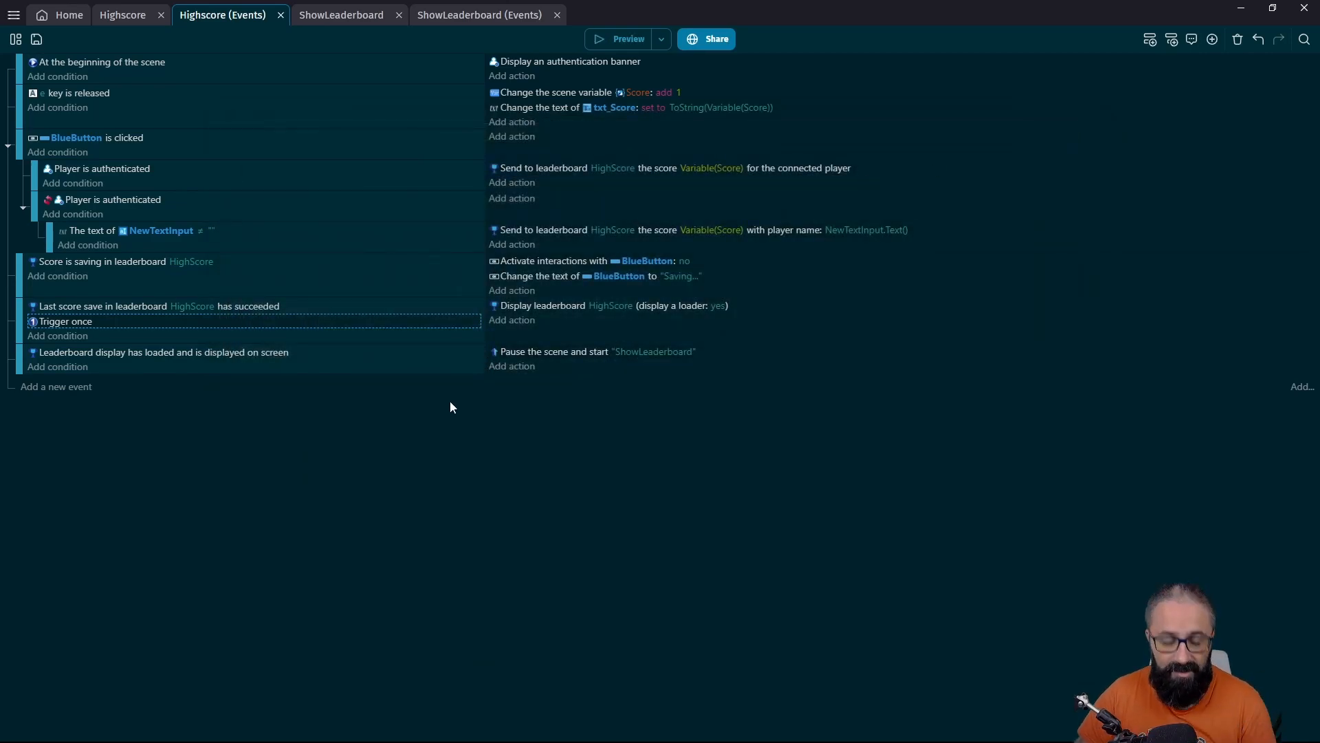
# Save the project and open the leaderboard management of Tuto_Leaderboard from the Games Dashboard
pyautogui.hotkey('ctrl', 's')
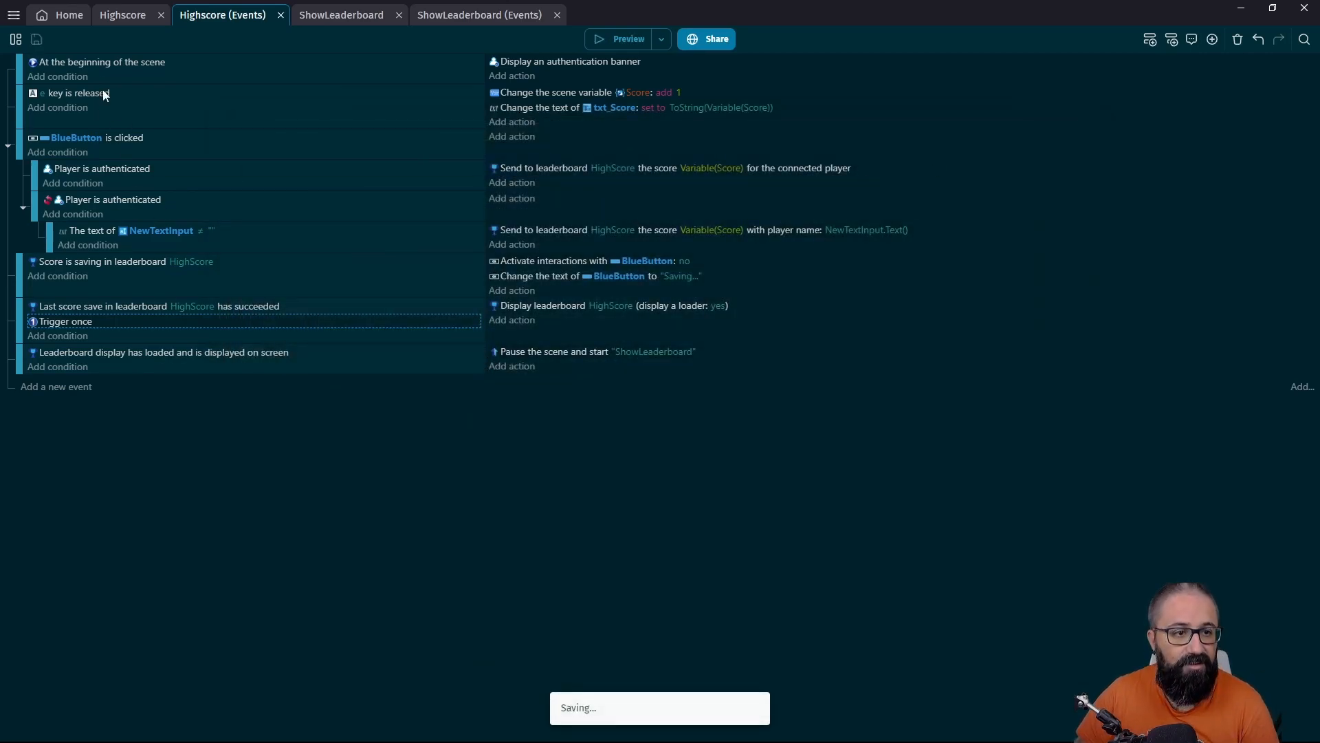
pyautogui.click(12, 14)
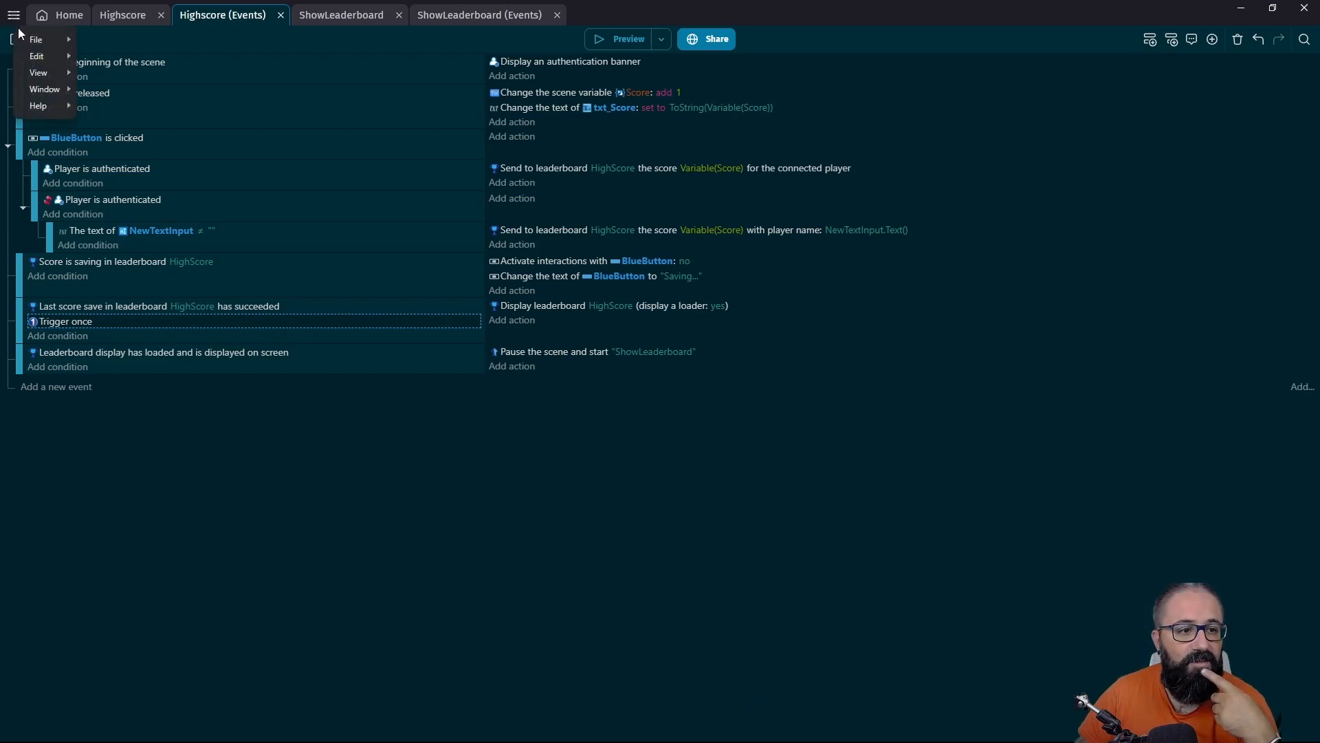
pyautogui.moveTo(47, 39)
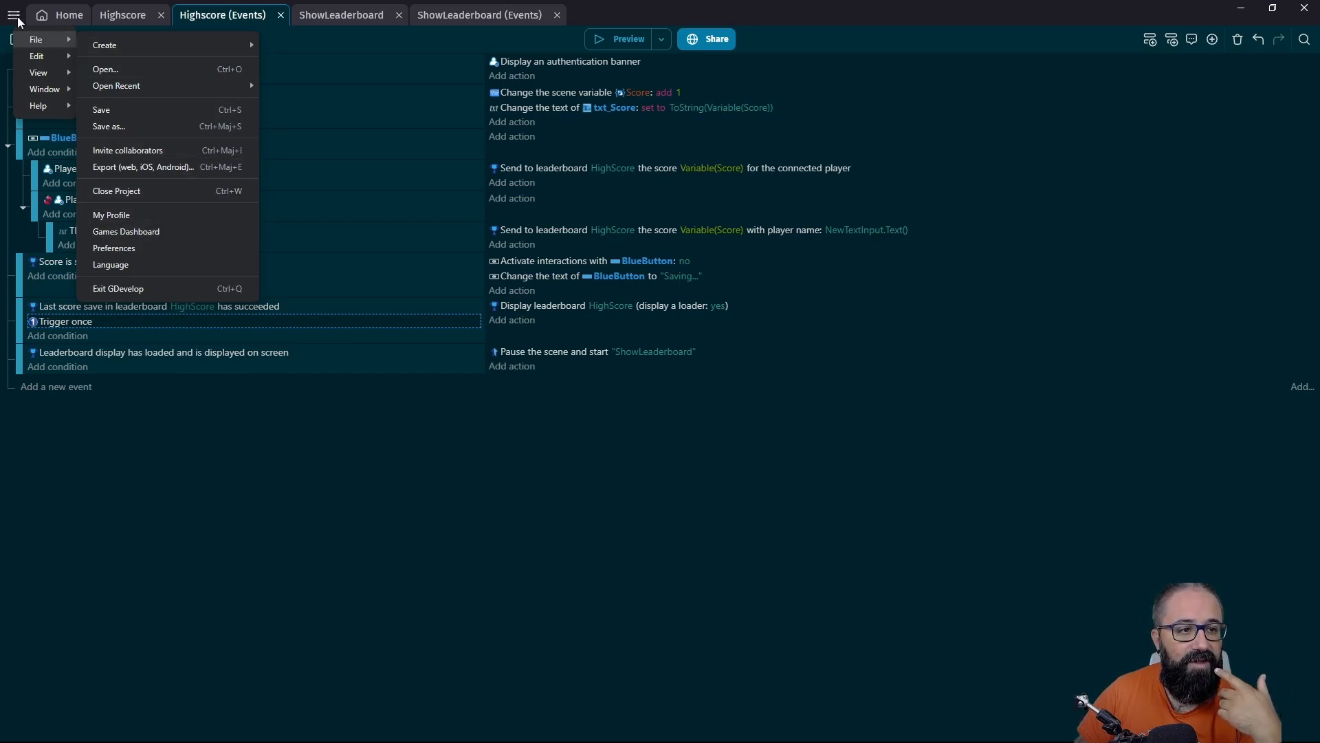
pyautogui.click(177, 234)
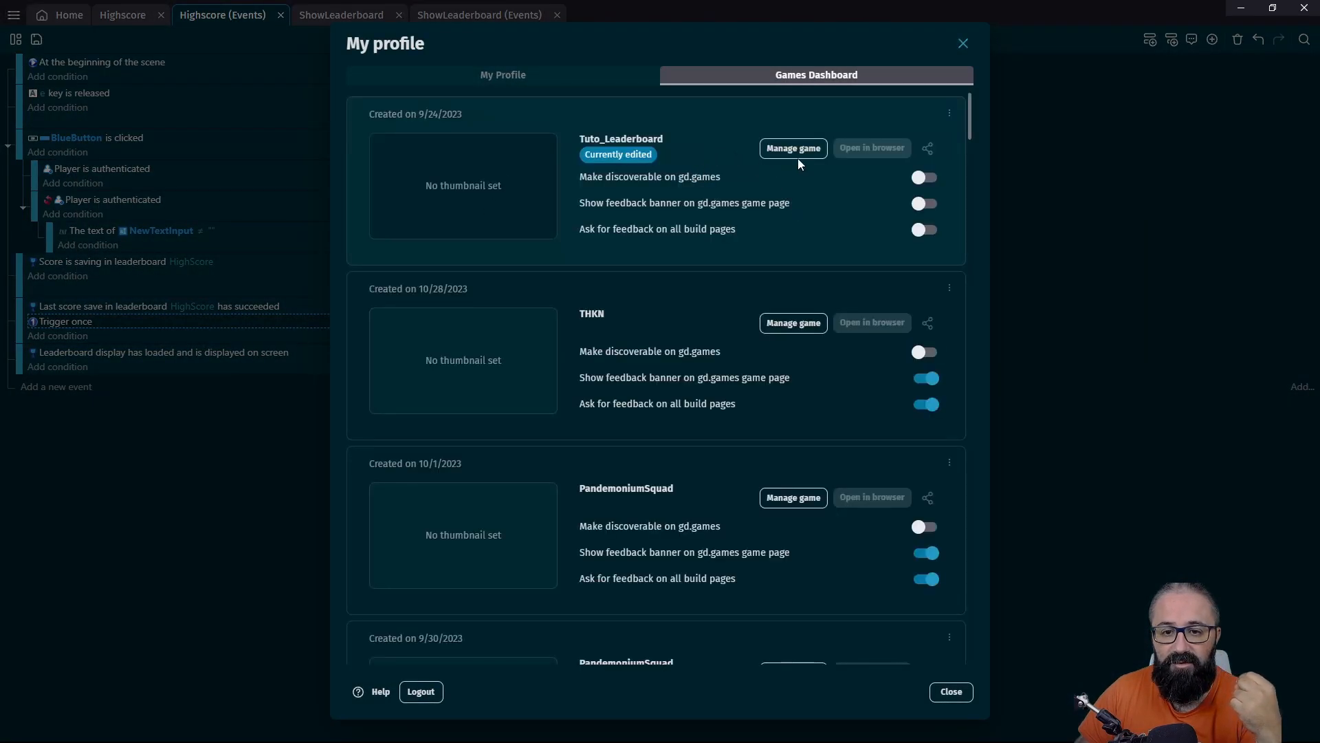
pyautogui.click(795, 151)
pyautogui.click(882, 77)
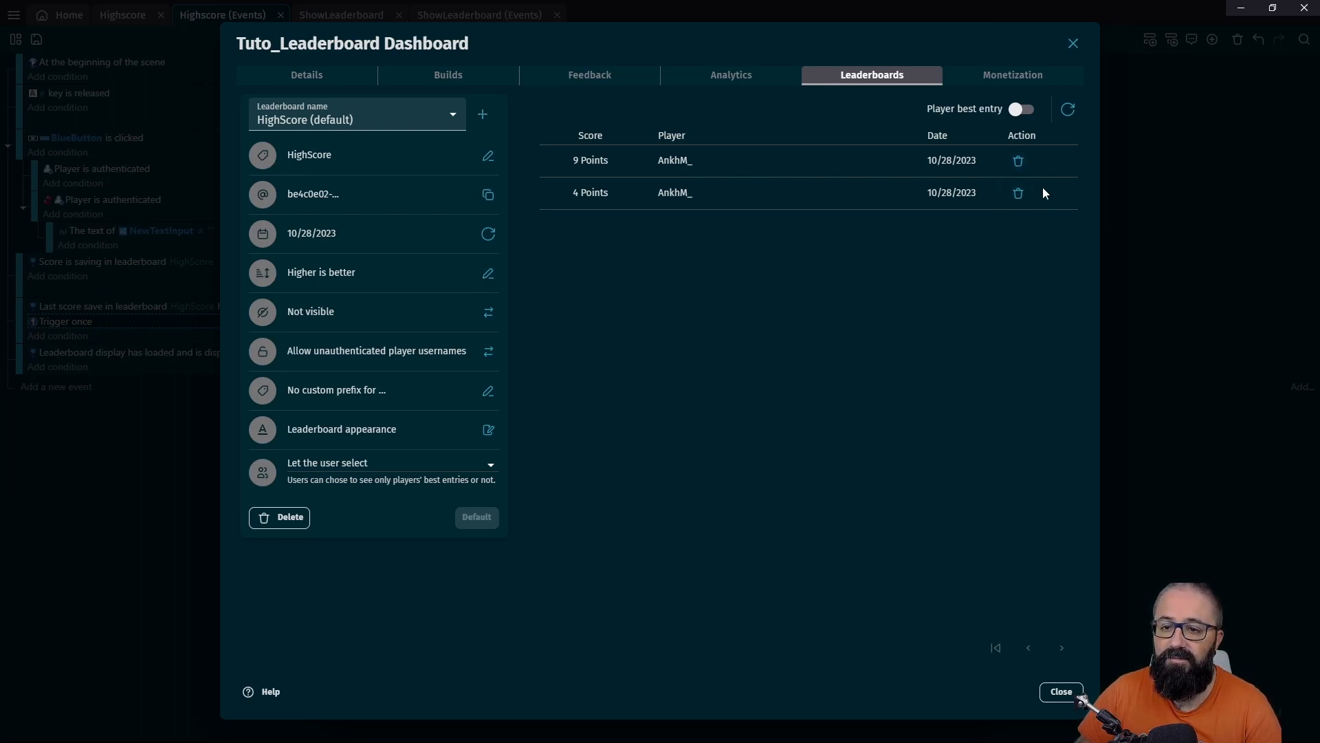
# Delete the 9-point entry from the HighScore leaderboard
pyautogui.click(1019, 162)
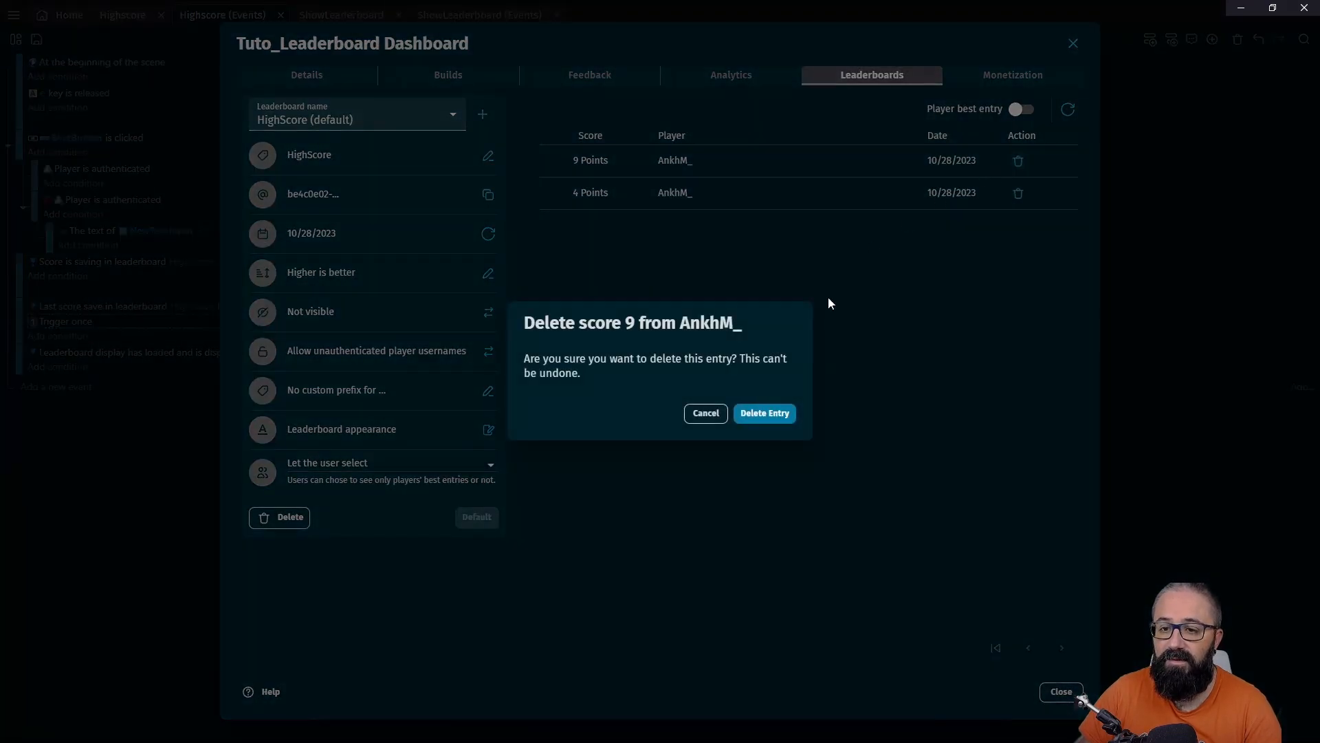
pyautogui.click(766, 413)
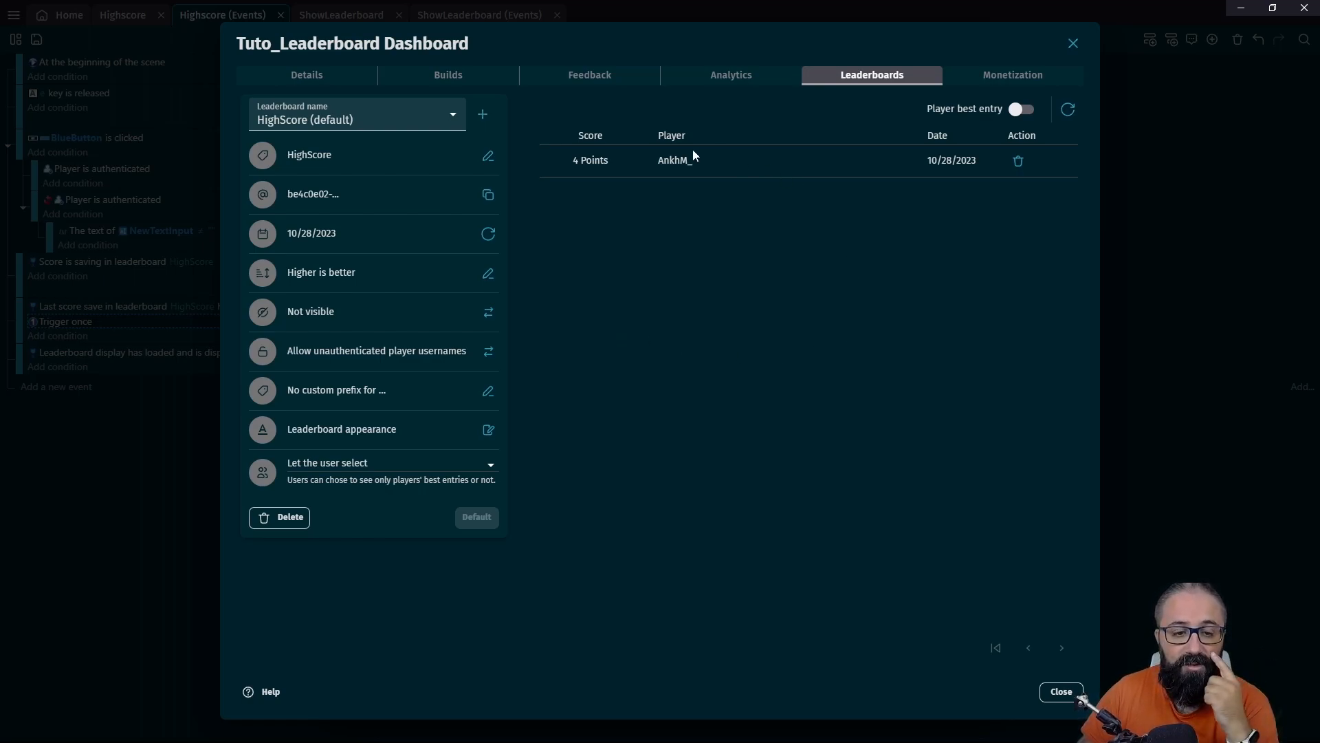
# Reset the HighScore leaderboard to delete all its entries, close the dashboard windows, and save the project
pyautogui.click(488, 233)
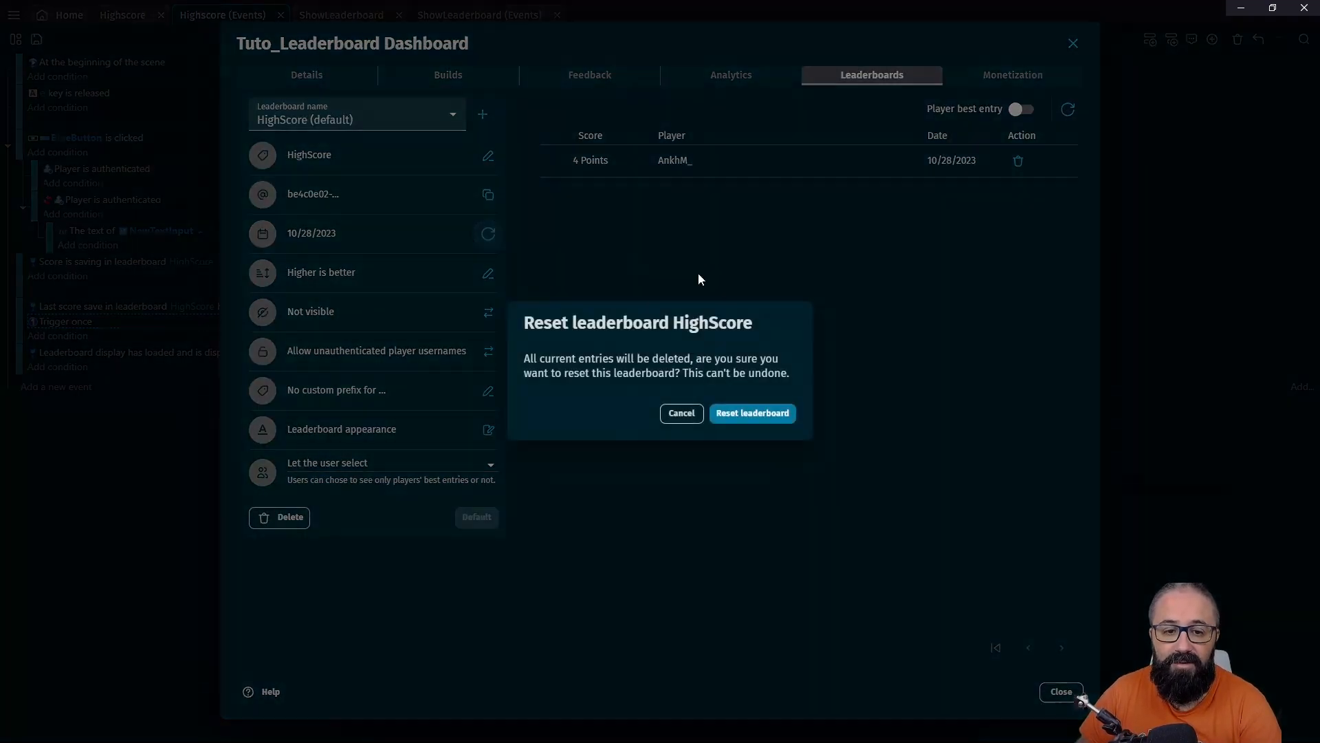
pyautogui.click(752, 416)
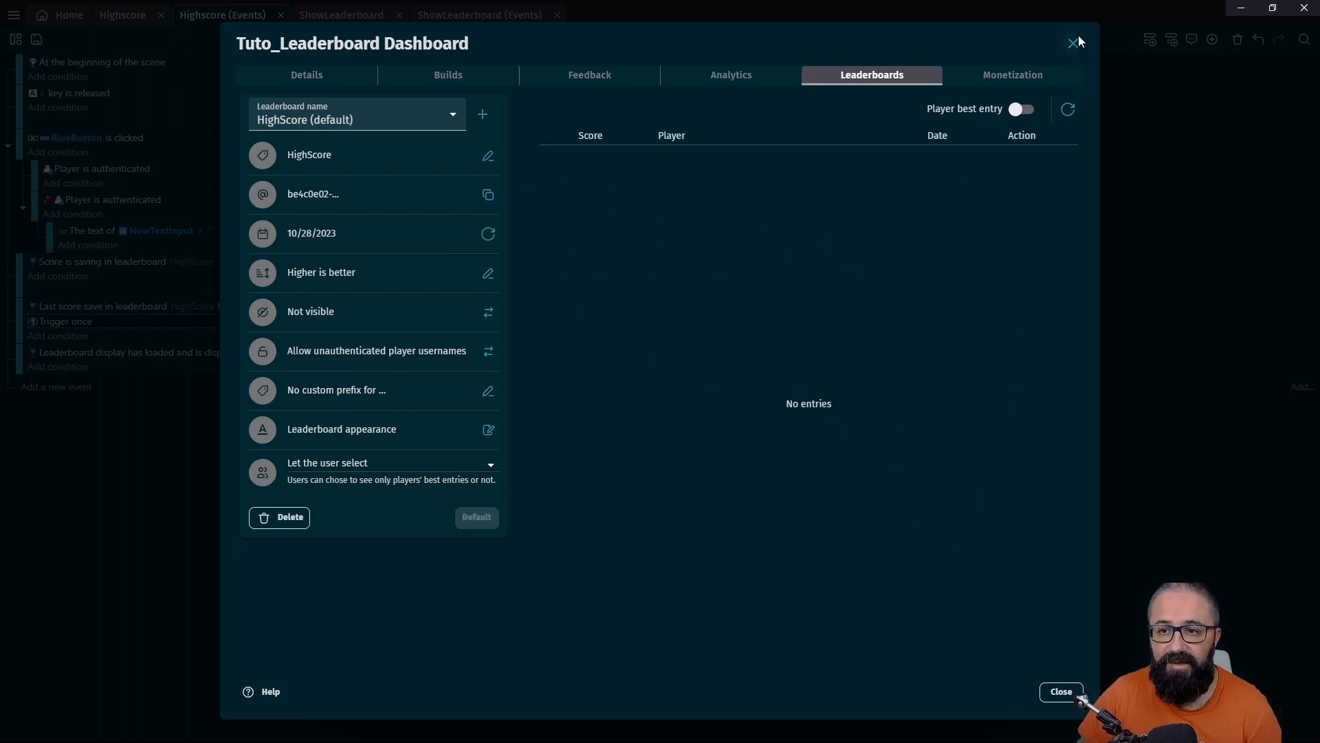
pyautogui.click(1041, 691)
pyautogui.click(963, 692)
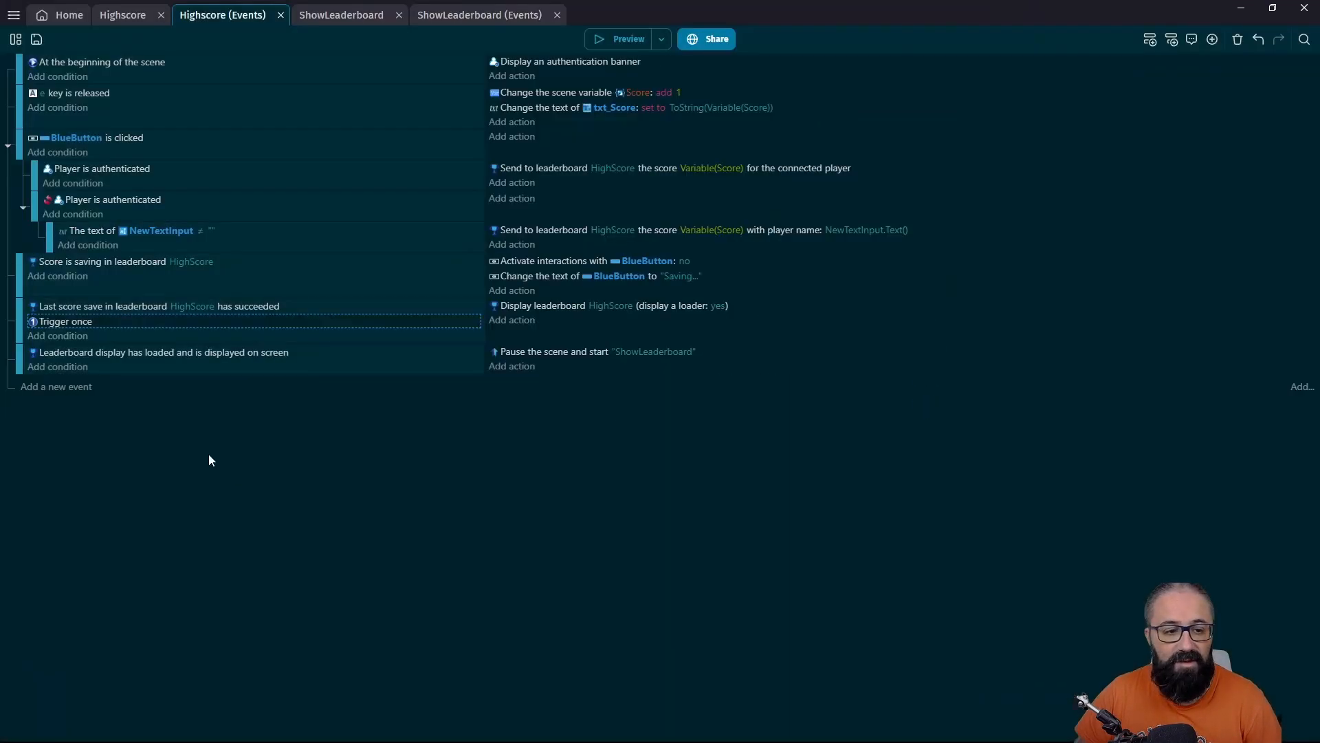
pyautogui.hotkey('ctrl', 's')
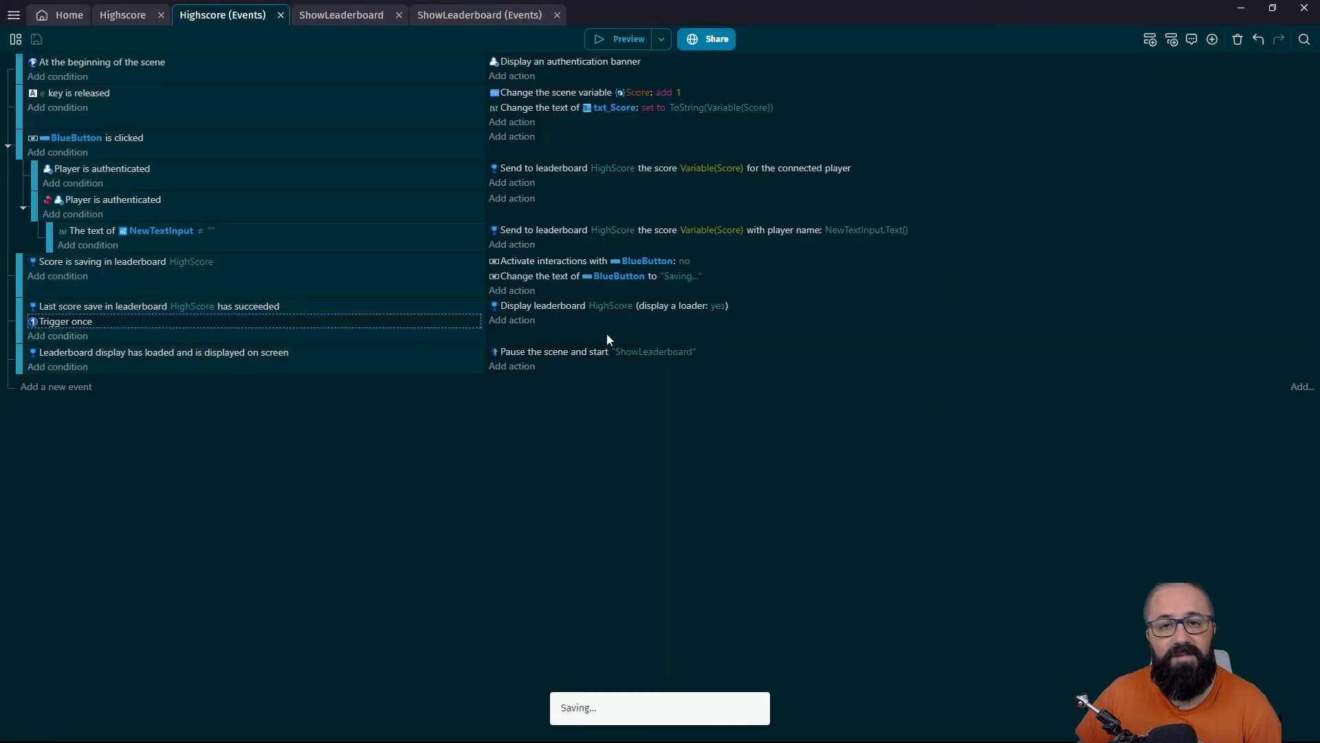
# Look up the Closed by player leaderboard condition from a new empty event, discard that event, and save the project
pyautogui.click(62, 387)
pyautogui.click(60, 383)
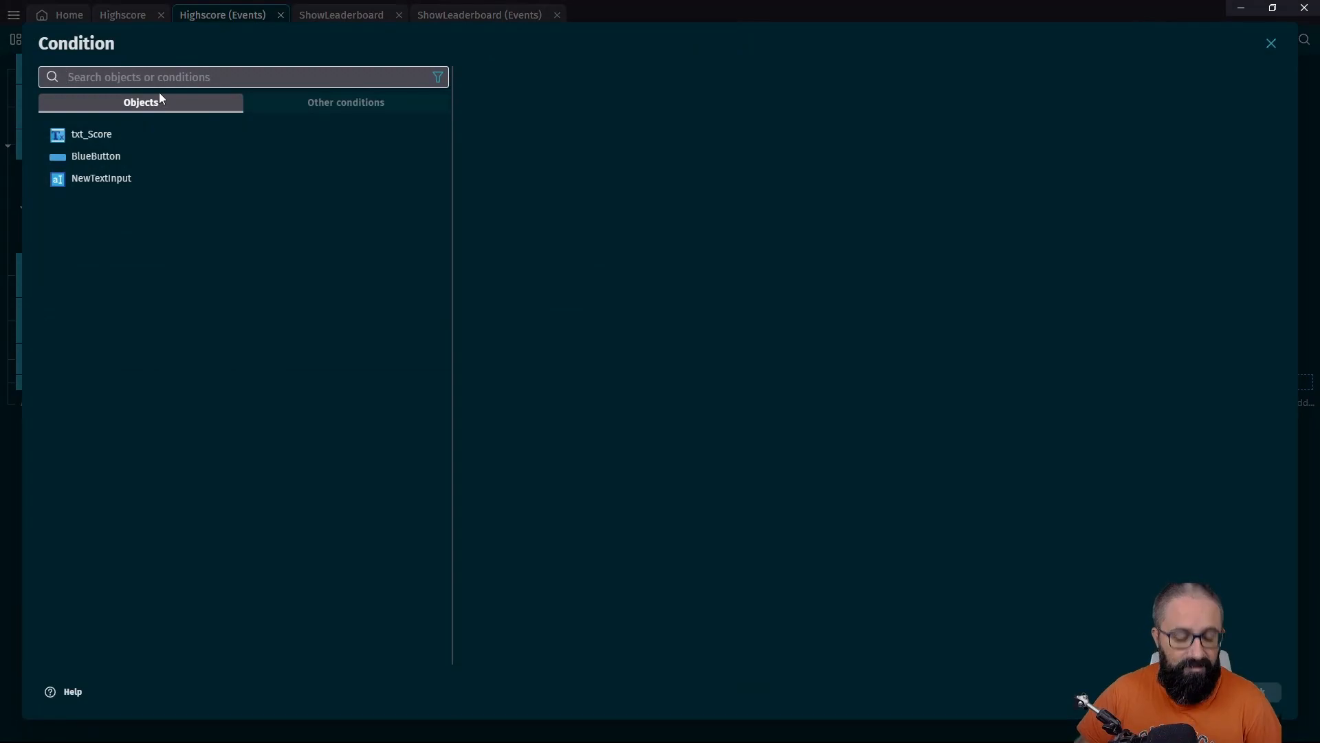
pyautogui.write('leader')
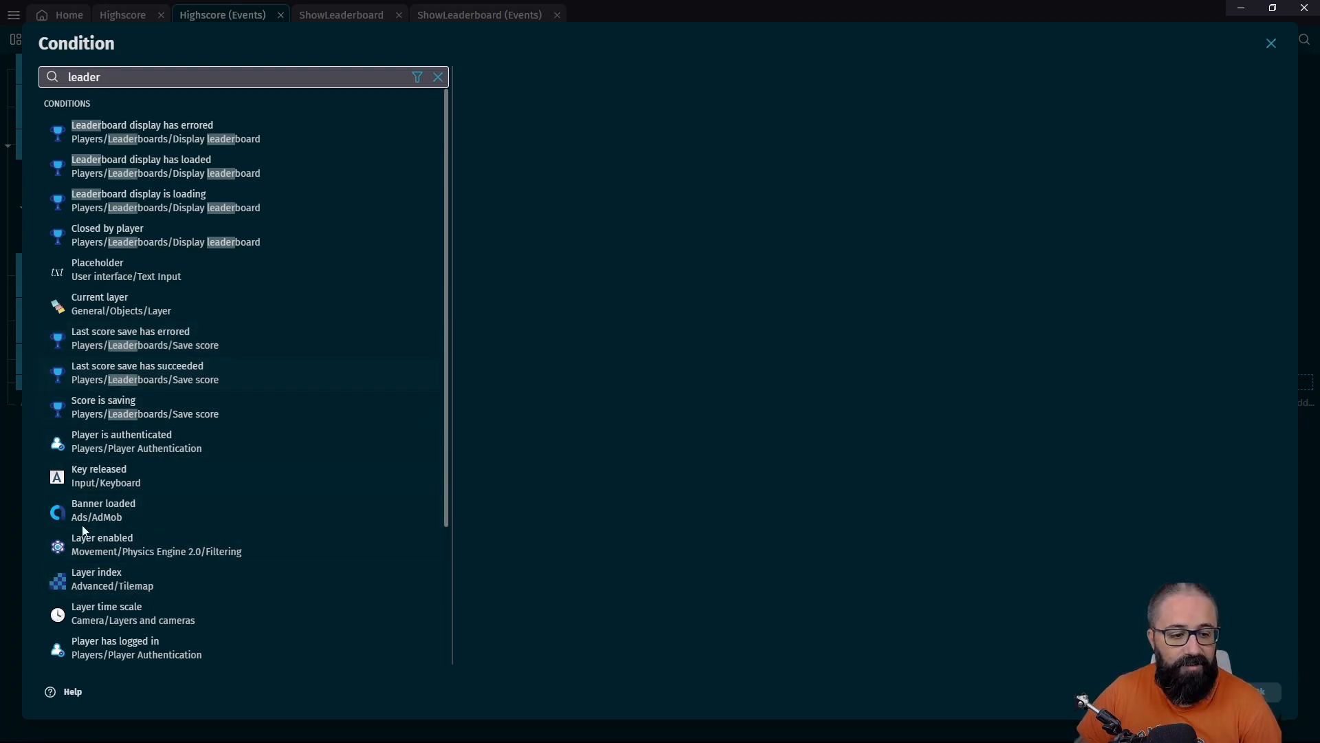
pyautogui.click(103, 235)
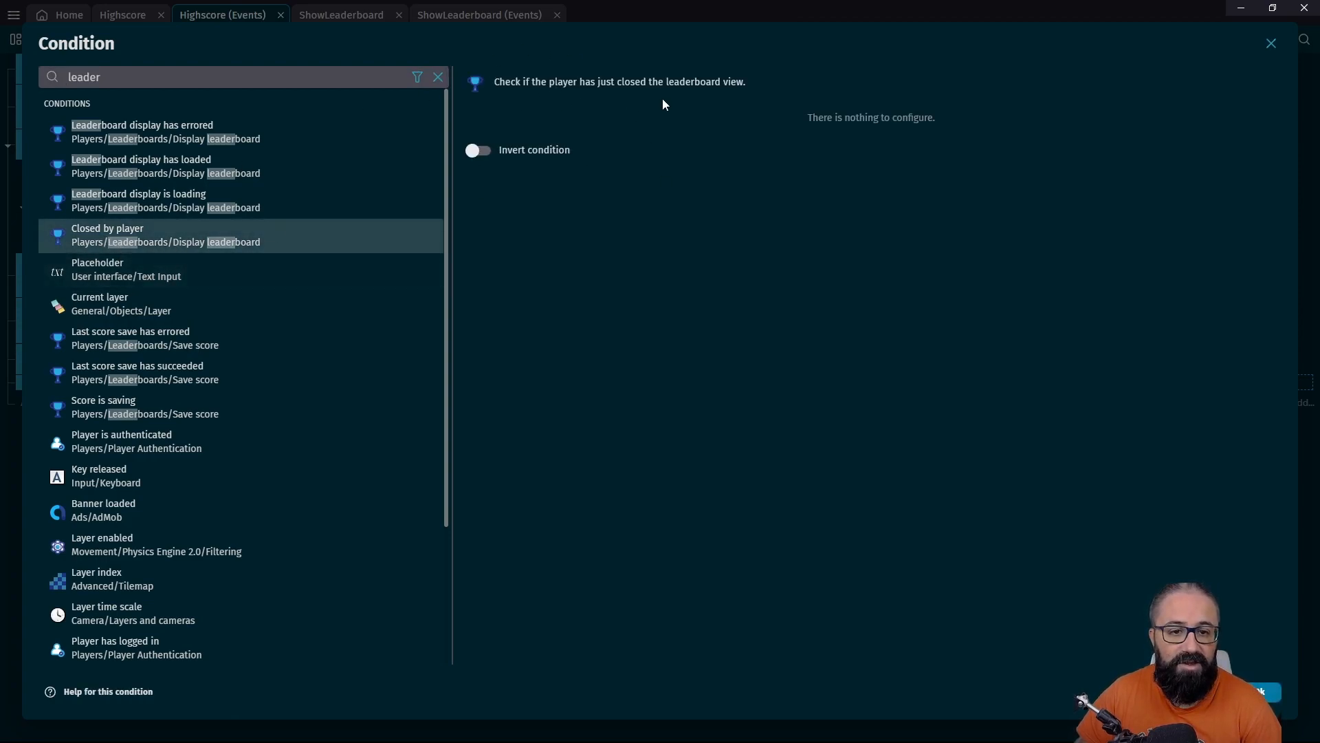
pyautogui.click(1273, 45)
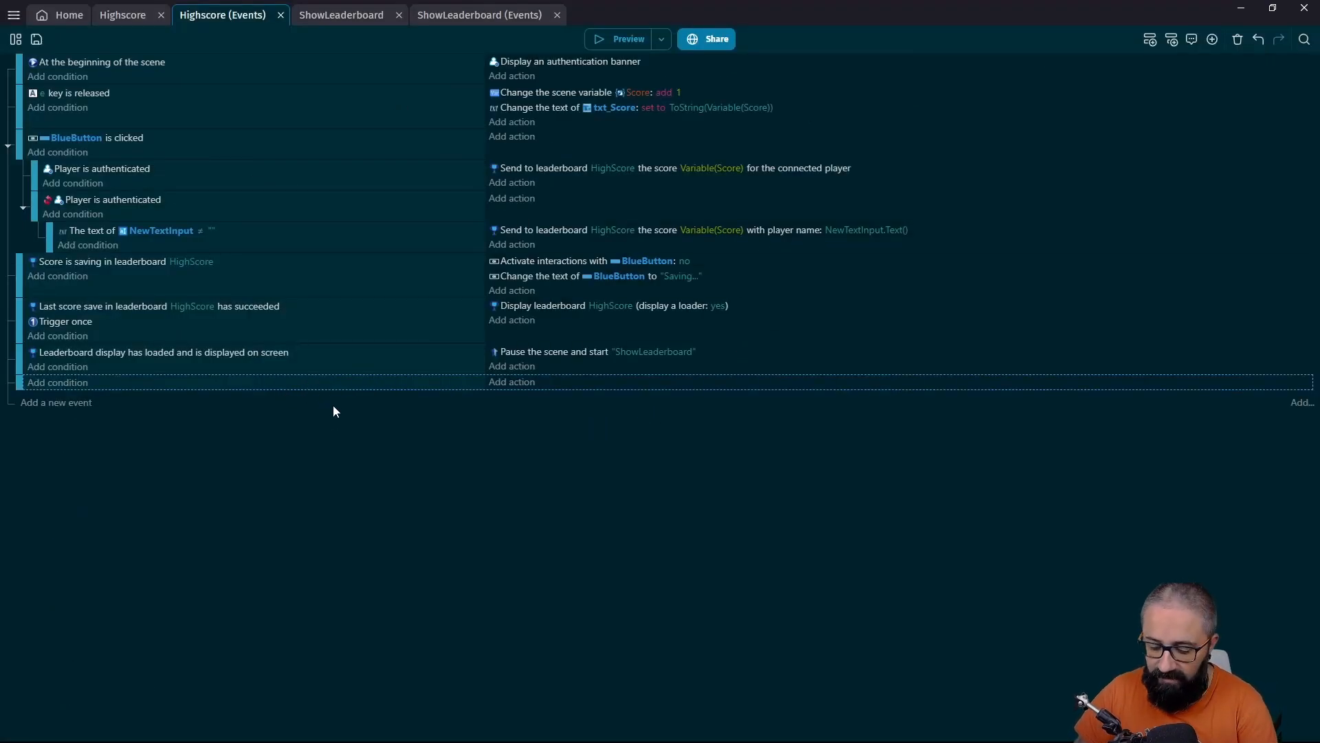
pyautogui.press('Delete')
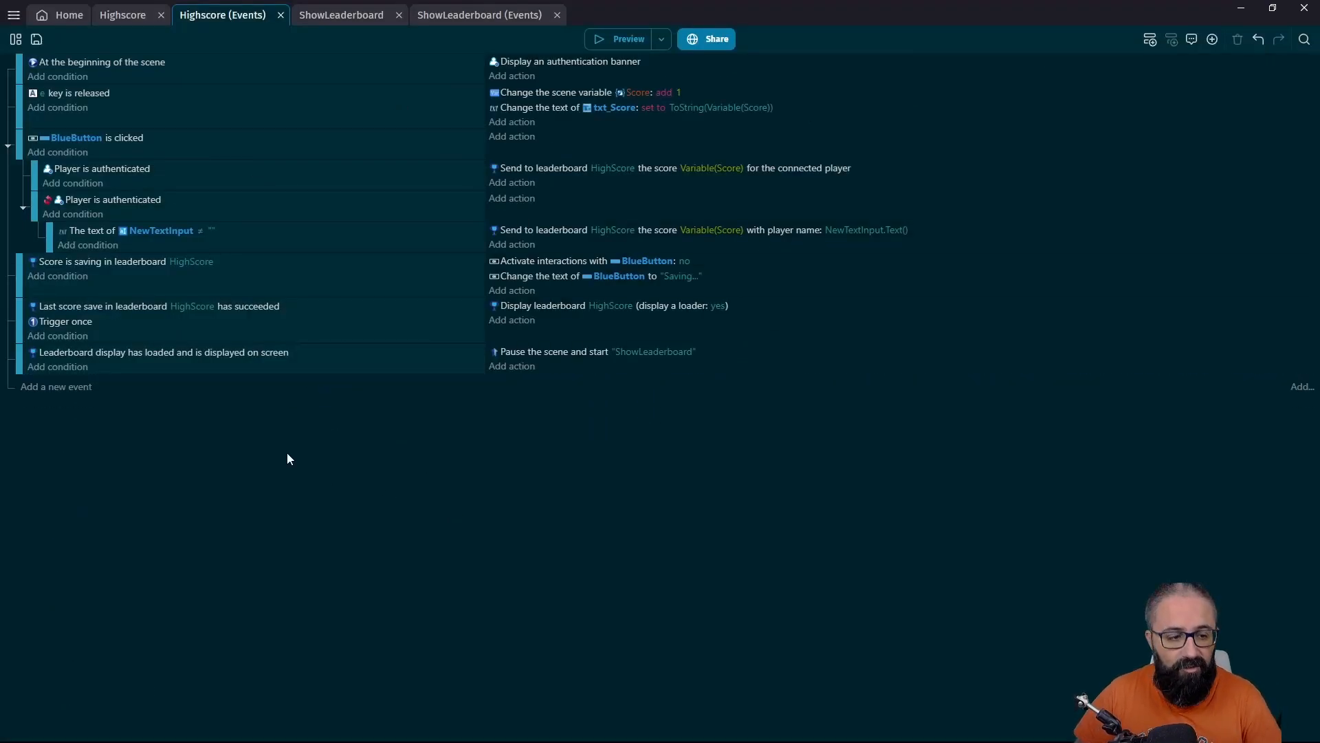
pyautogui.hotkey('ctrl', 's')
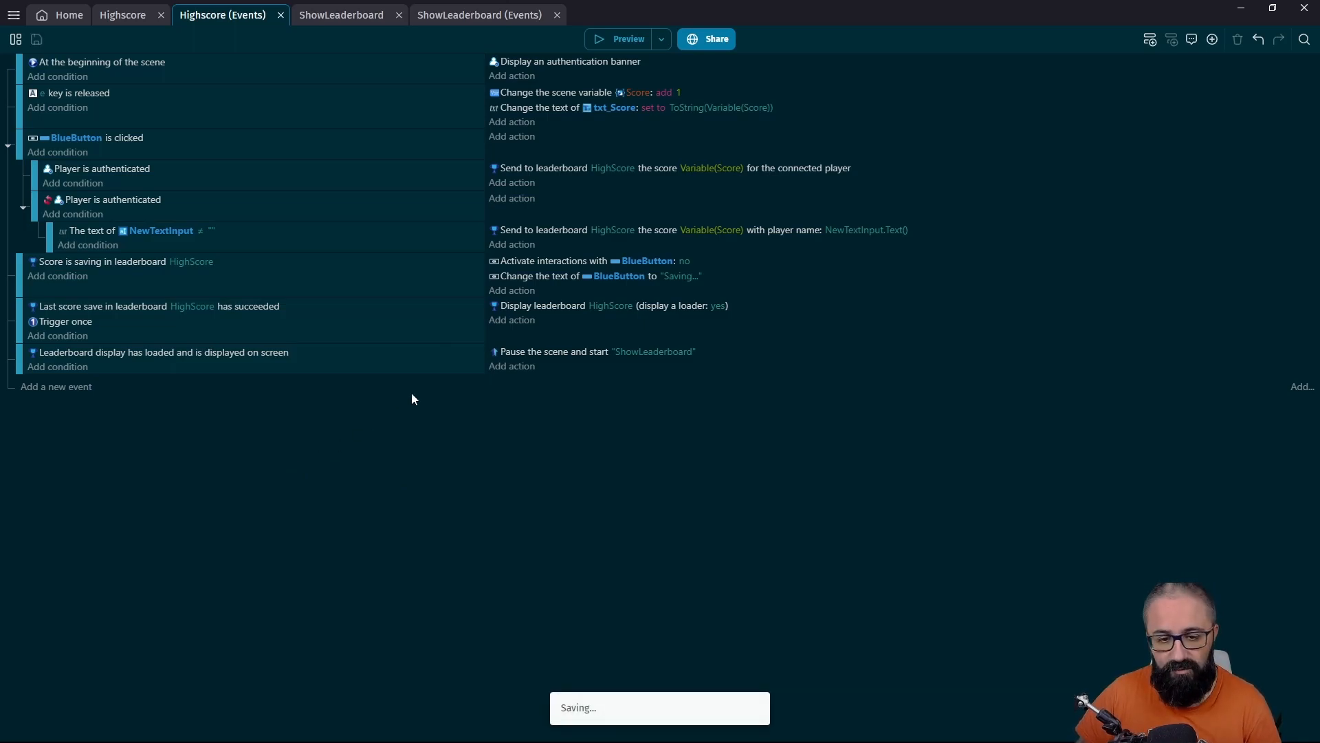